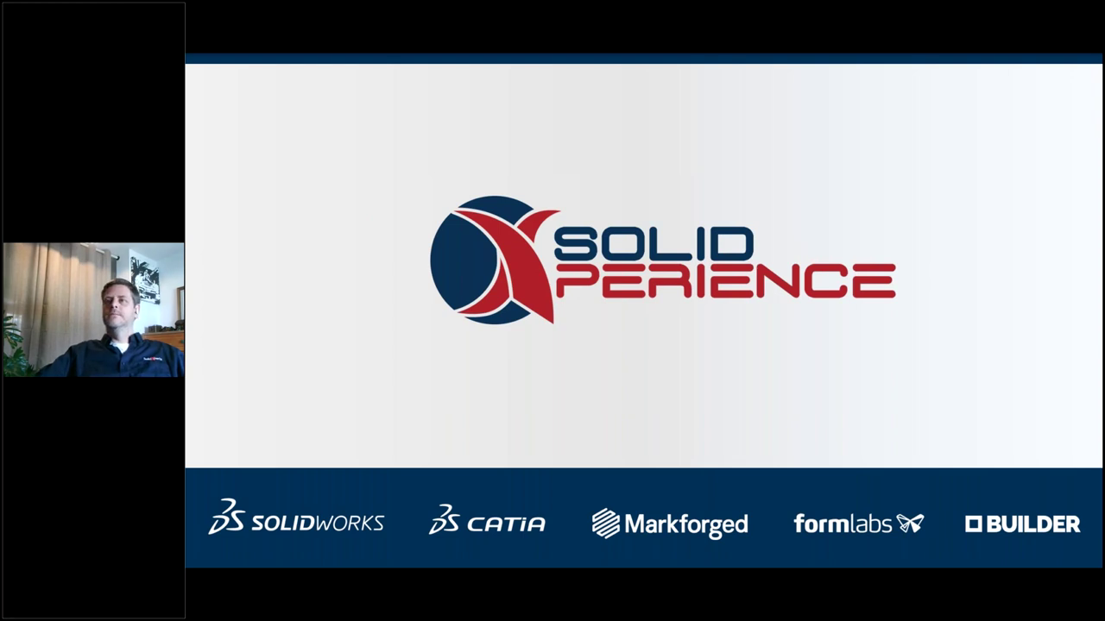
Restart the slideshow from slide 1 and advance to the presenter's bio slide
{"action": "key", "text": "Escape"}
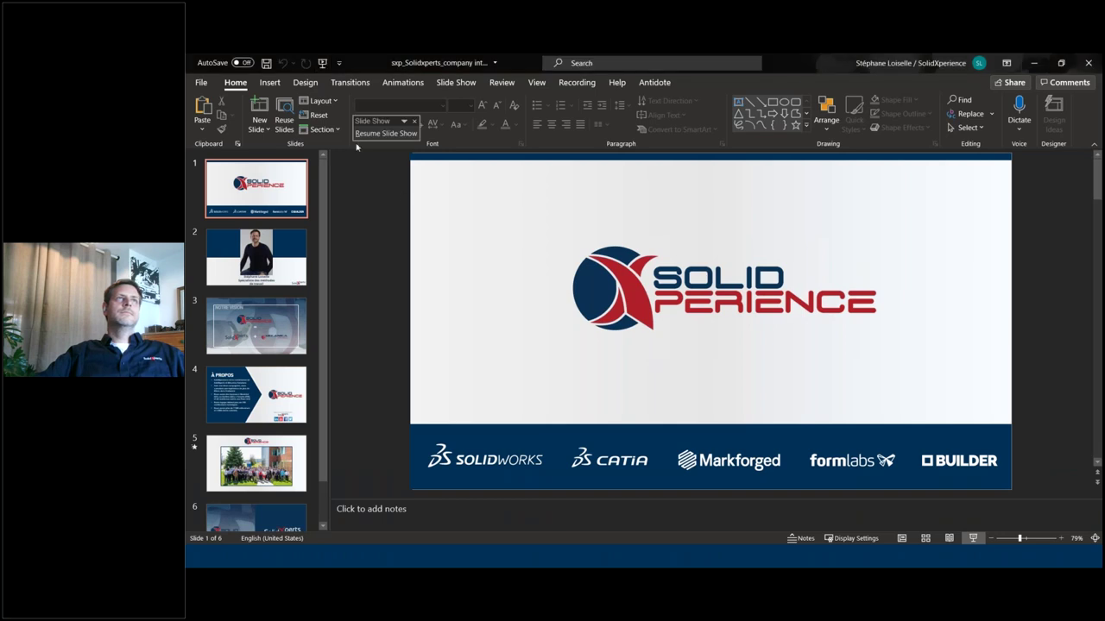
{"action": "left_click", "coordinate": [323, 68]}
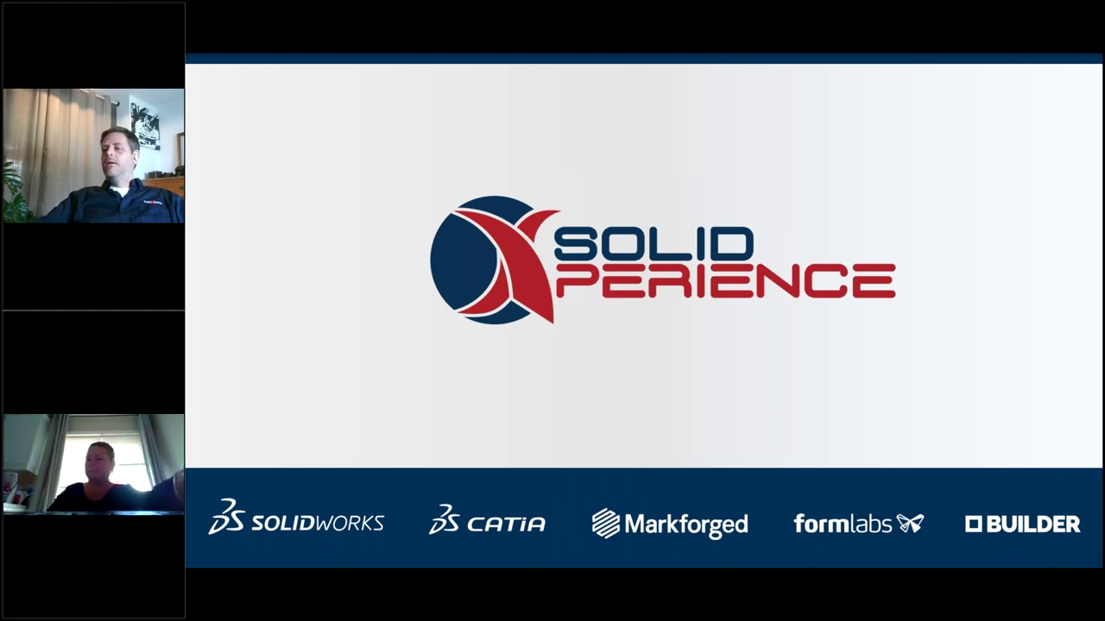
{"action": "key", "text": "Right"}
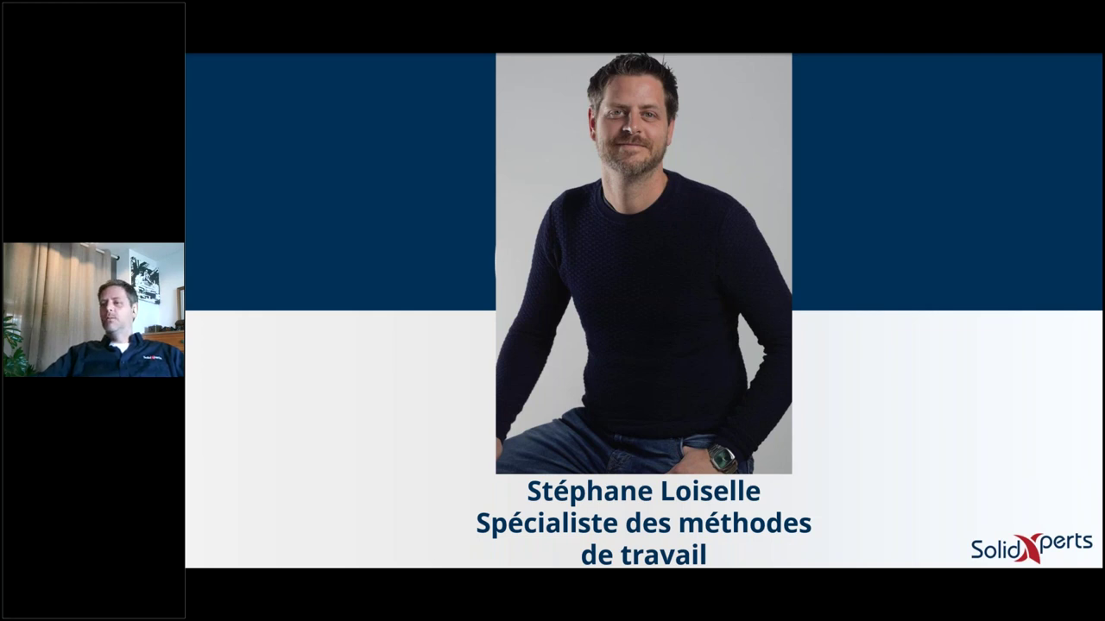
Go to the next slide, NOTRE VISION, showing SolidXperts plus Mecanica Solutions
{"action": "key", "text": "Right"}
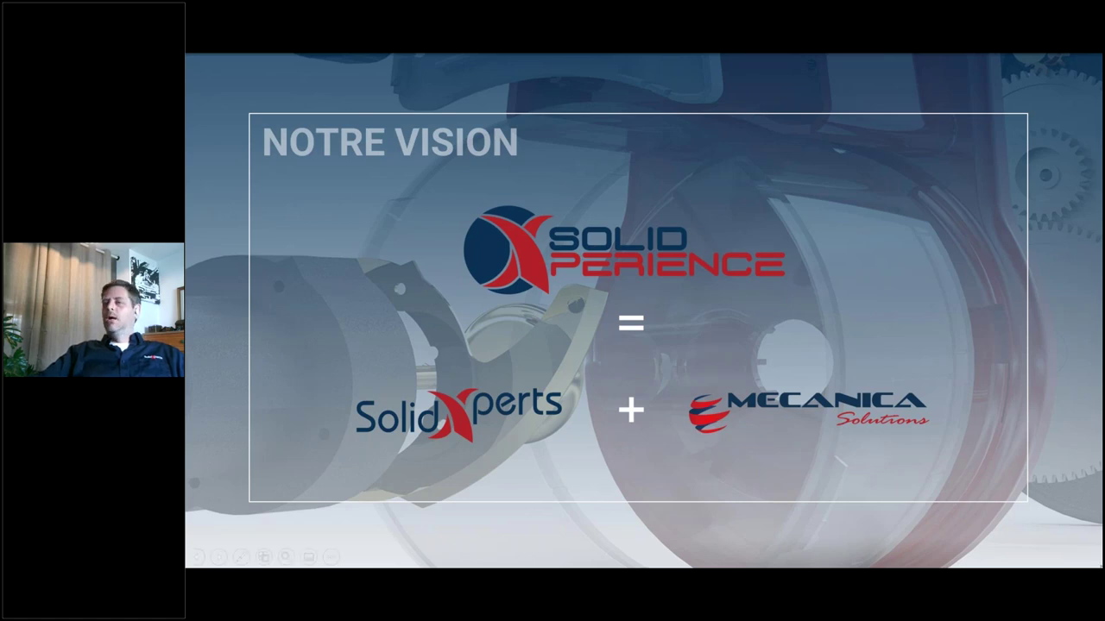
Advance to the À PROPOS slide, end the show, close PowerPoint and dismiss the Outlook reminder
{"action": "key", "text": "Right"}
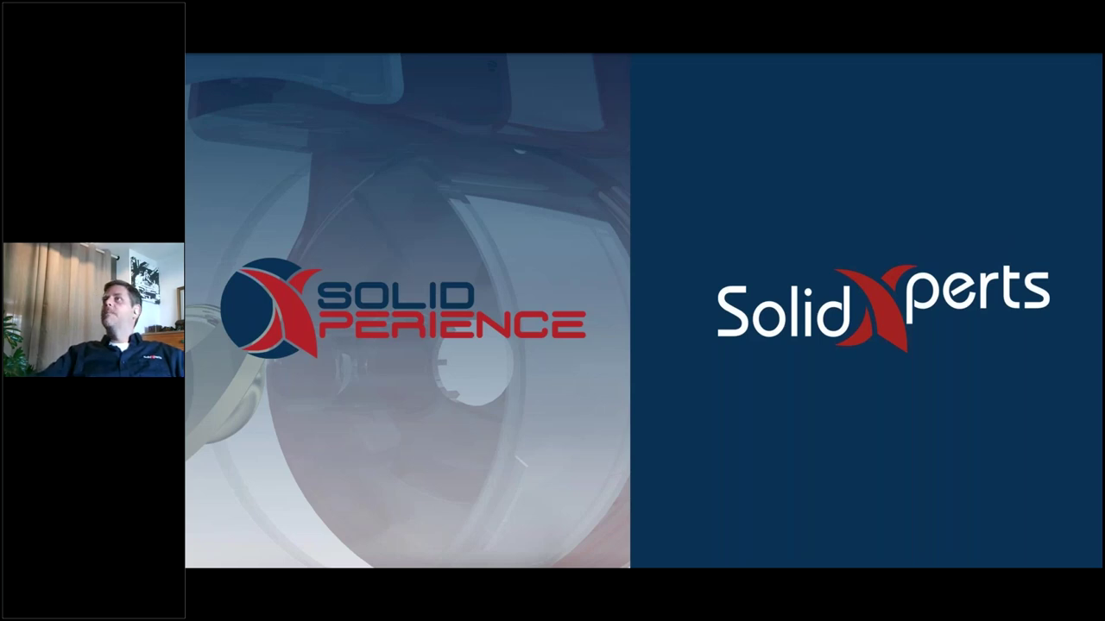
{"action": "key", "text": "Escape"}
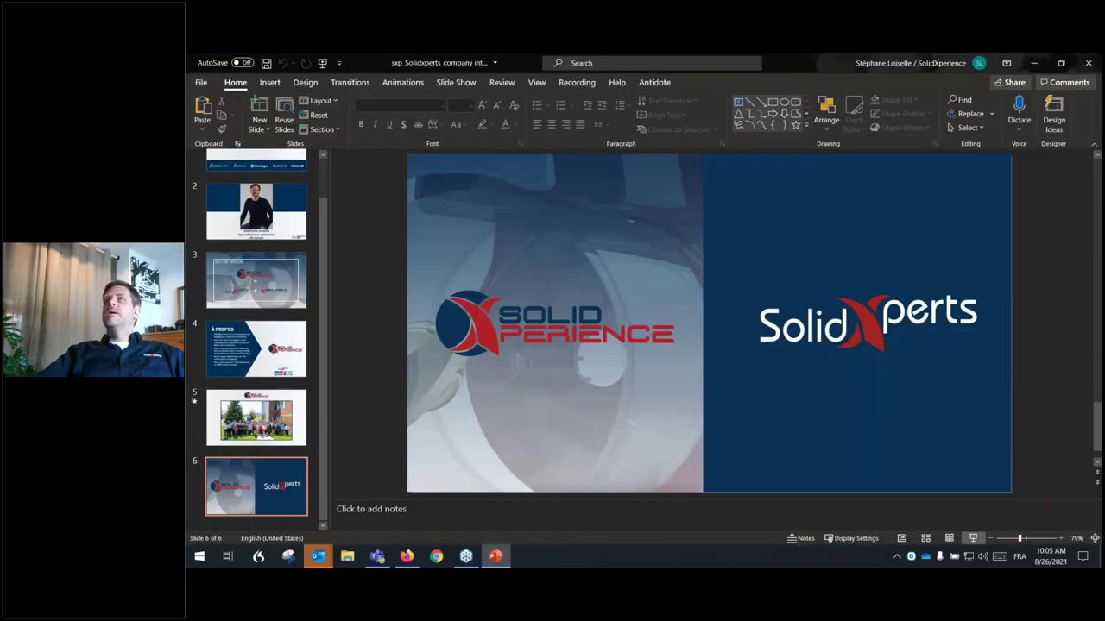
{"action": "left_click", "coordinate": [1081, 64]}
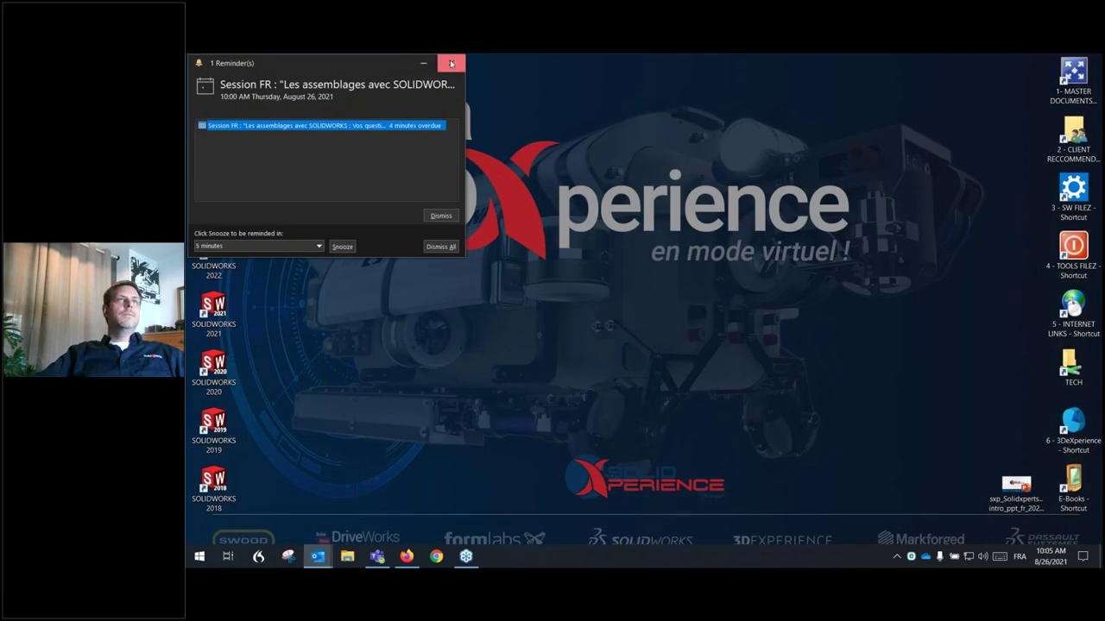
{"action": "left_click", "coordinate": [450, 66]}
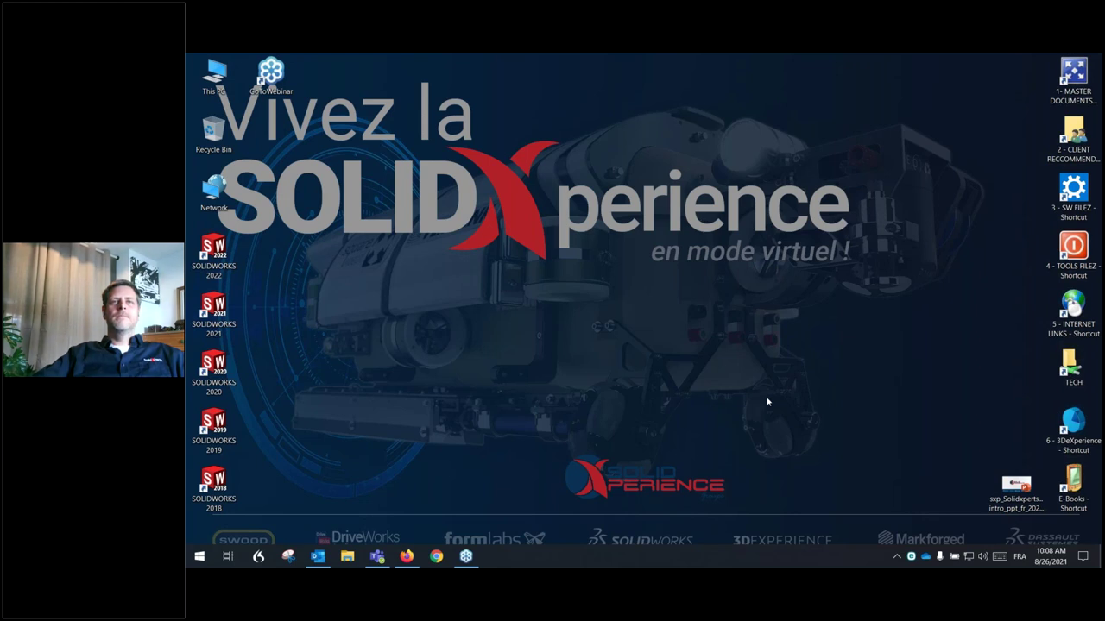
{"action": "key", "text": "XF86AudioLowerVolume"}
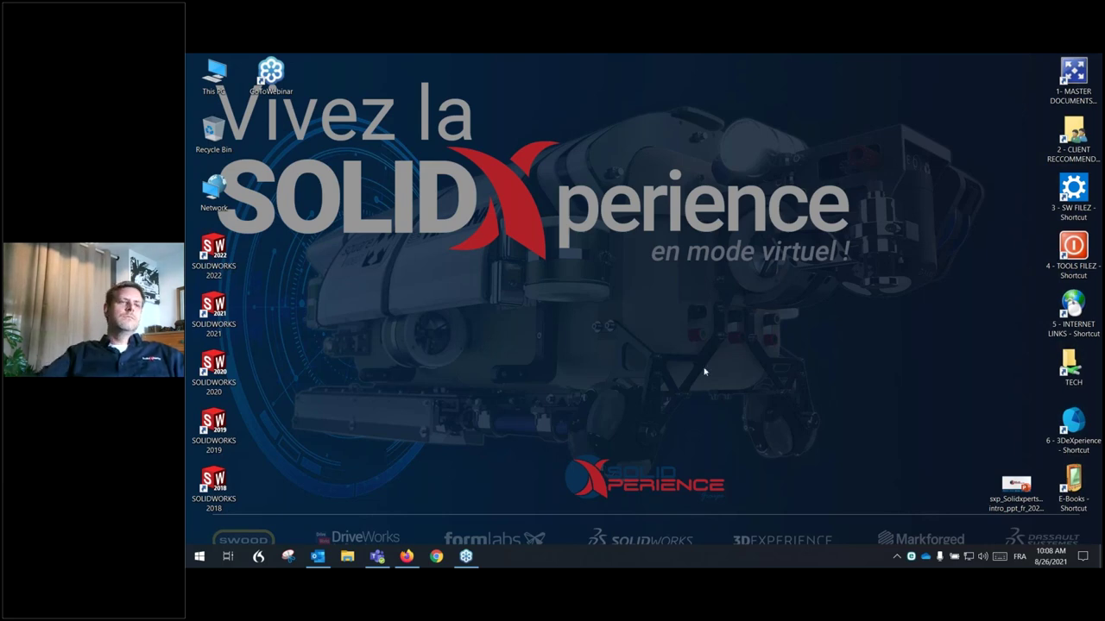
{"action": "left_click", "coordinate": [406, 557]}
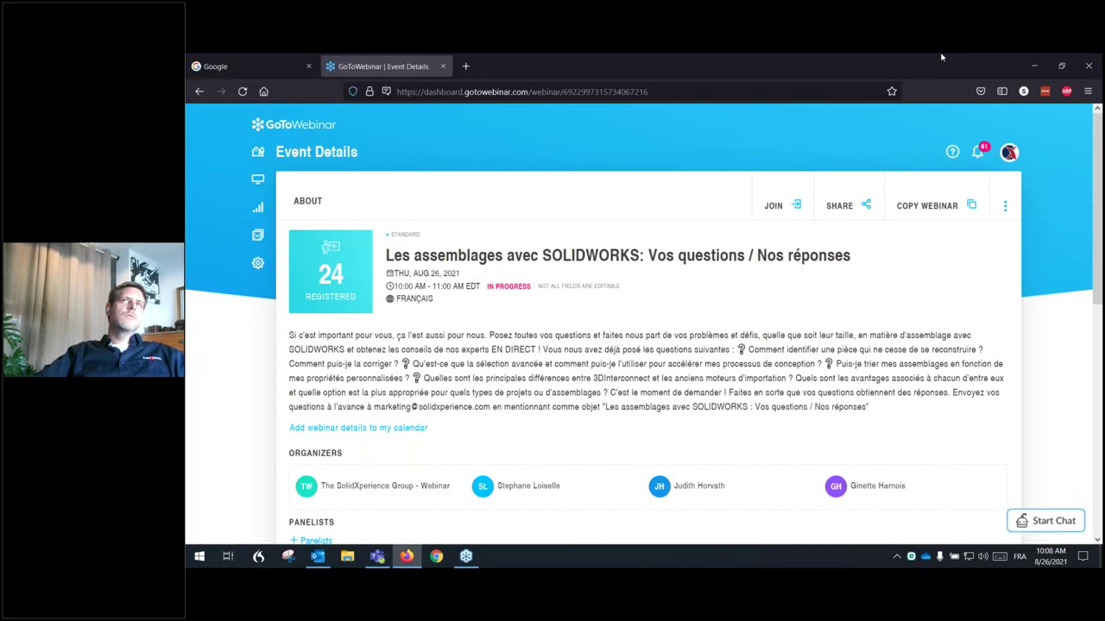
{"action": "double_click", "coordinate": [941, 51]}
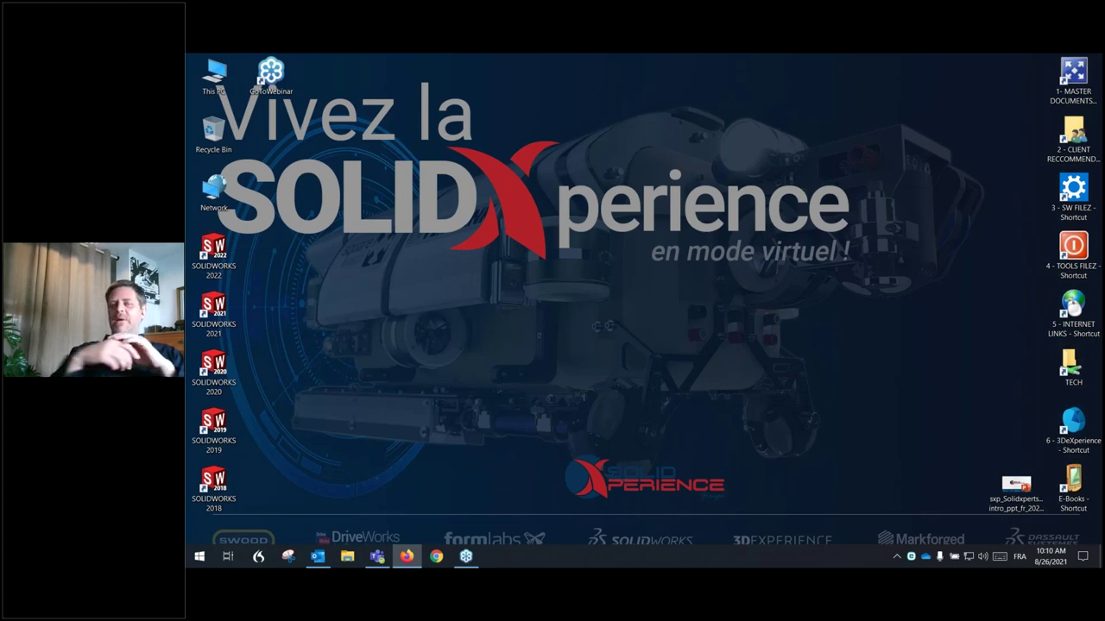
Switch back to the Firefox window with the SOLIDWORKS CMS partner page
{"action": "left_click", "coordinate": [680, 388]}
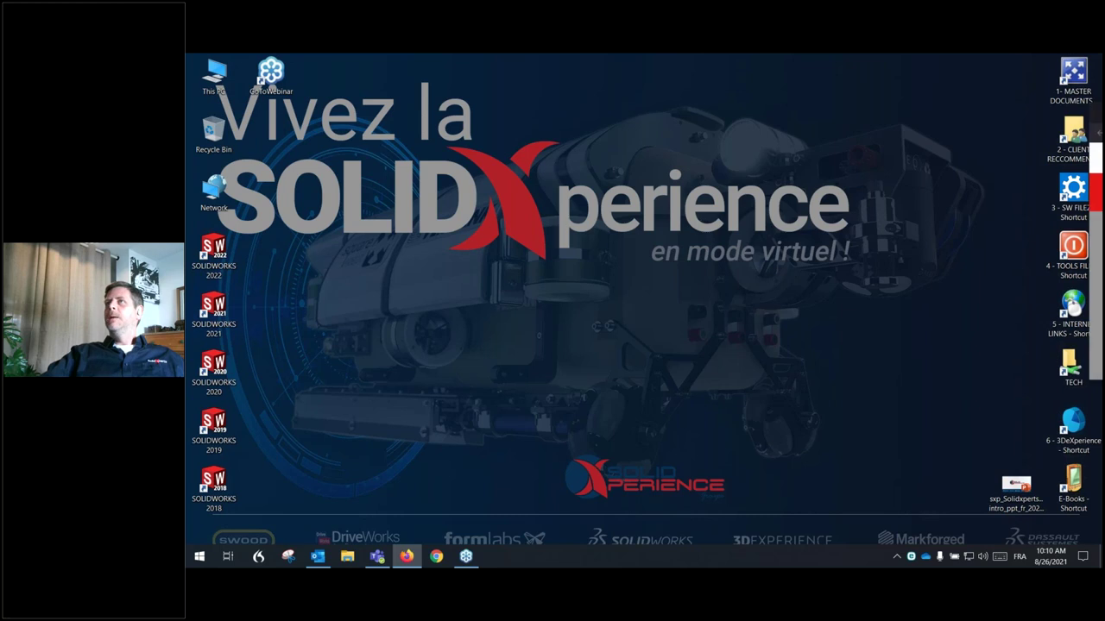
{"action": "key", "text": "alt+Tab"}
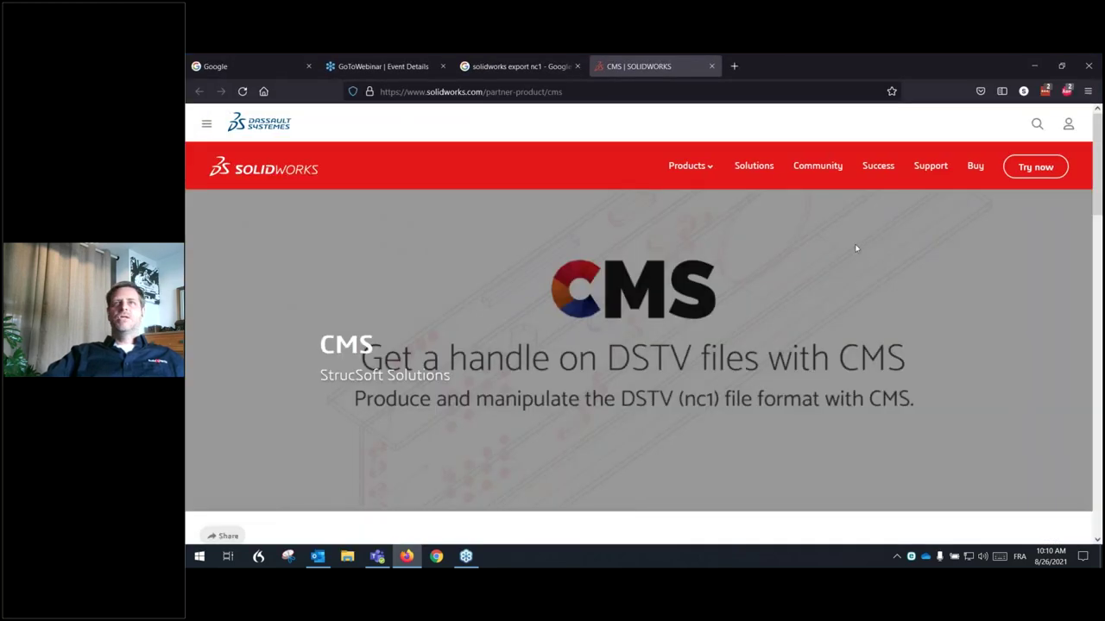
{"action": "key", "text": "alt+Tab"}
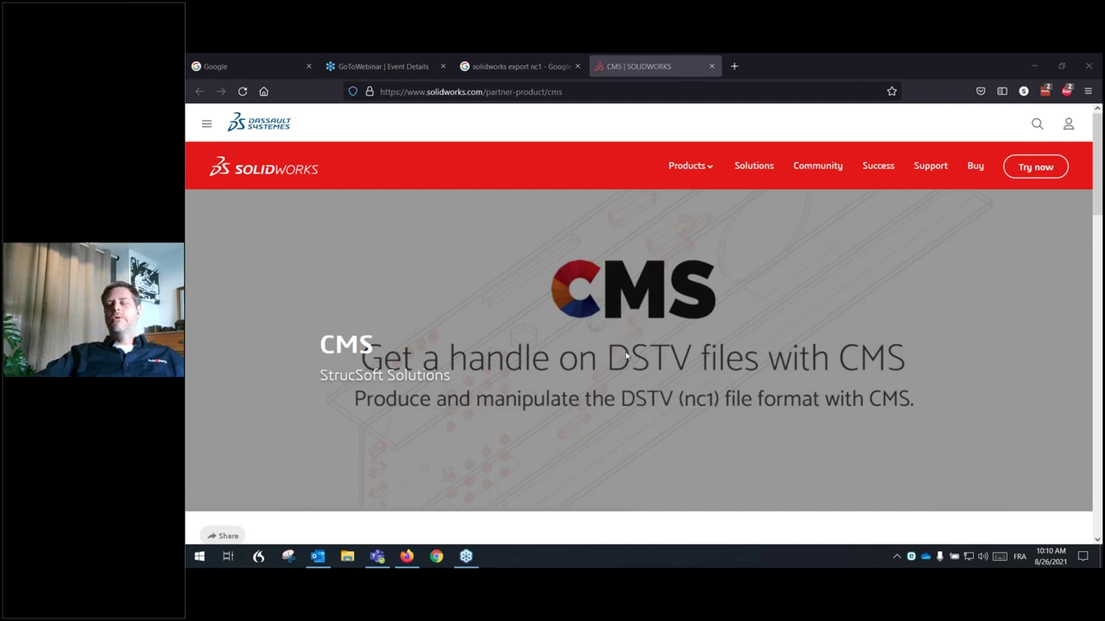
{"action": "scroll", "coordinate": [625, 357], "scroll_direction": "down", "scroll_amount": 4}
{"action": "scroll", "coordinate": [604, 323], "scroll_direction": "down", "scroll_amount": 2}
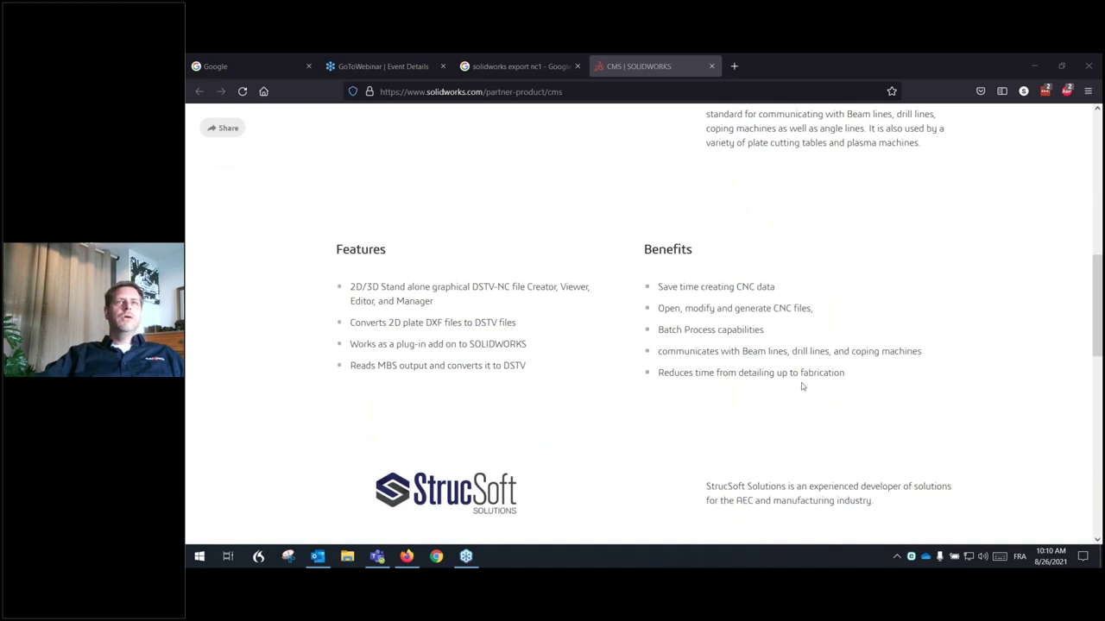
{"action": "scroll", "coordinate": [685, 356], "scroll_direction": "down", "scroll_amount": 2}
{"action": "scroll", "coordinate": [621, 311], "scroll_direction": "down", "scroll_amount": 1}
{"action": "scroll", "coordinate": [621, 310], "scroll_direction": "up", "scroll_amount": 3}
{"action": "scroll", "coordinate": [656, 331], "scroll_direction": "up", "scroll_amount": 2}
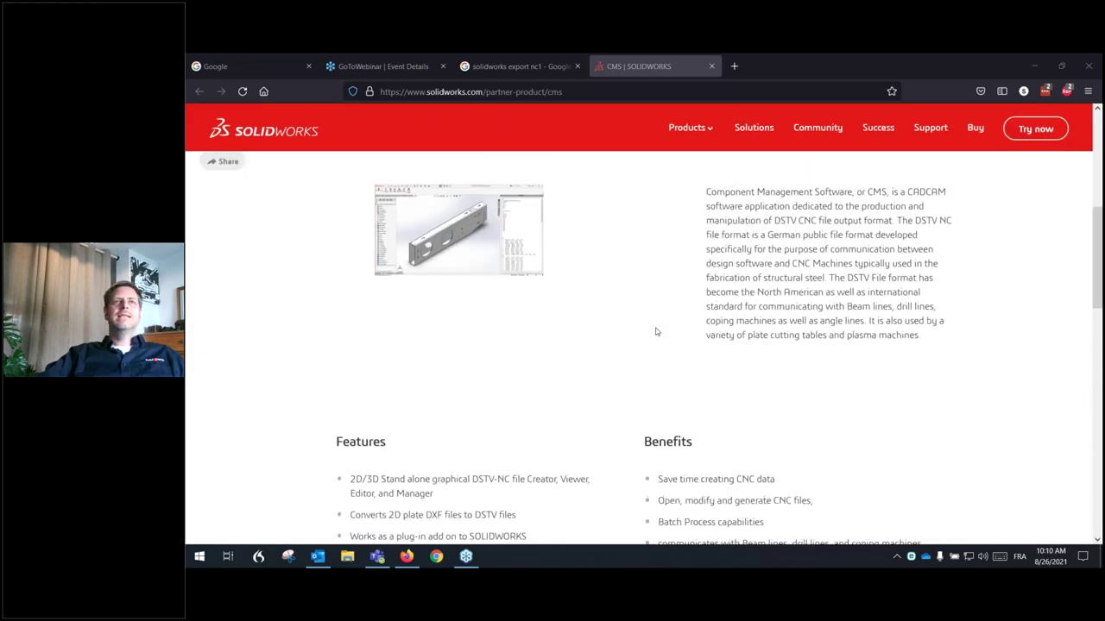
{"action": "scroll", "coordinate": [656, 328], "scroll_direction": "up", "scroll_amount": 2}
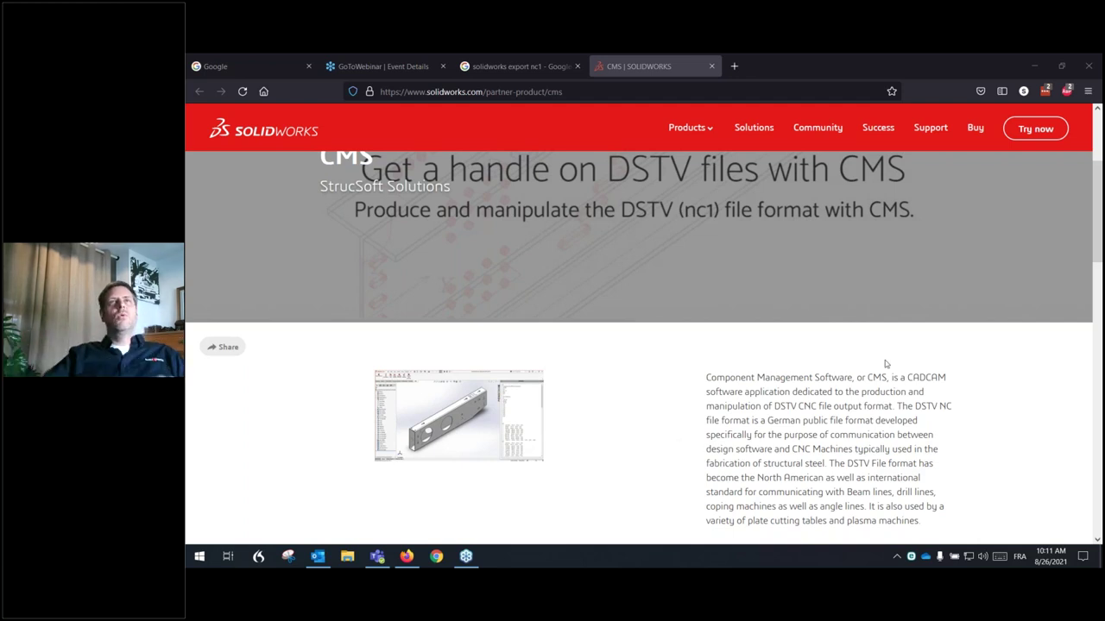
Minimize Firefox and clear the PDMSW add-in compatibility warning as SOLIDWORKS 2022 starts
{"action": "left_click", "coordinate": [1033, 64]}
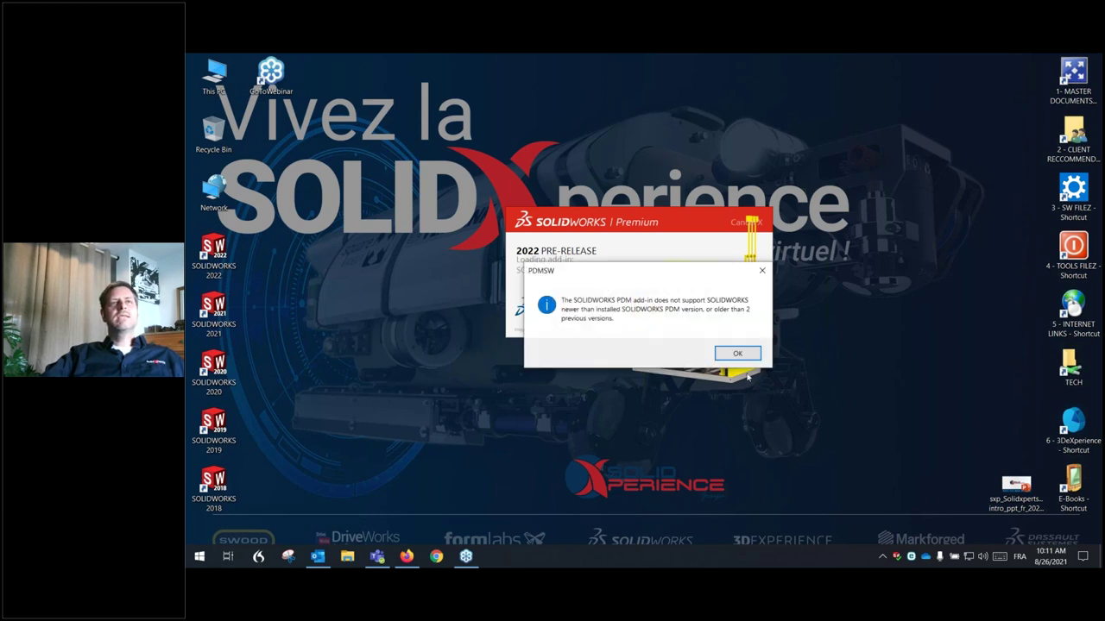
{"action": "left_click", "coordinate": [742, 354]}
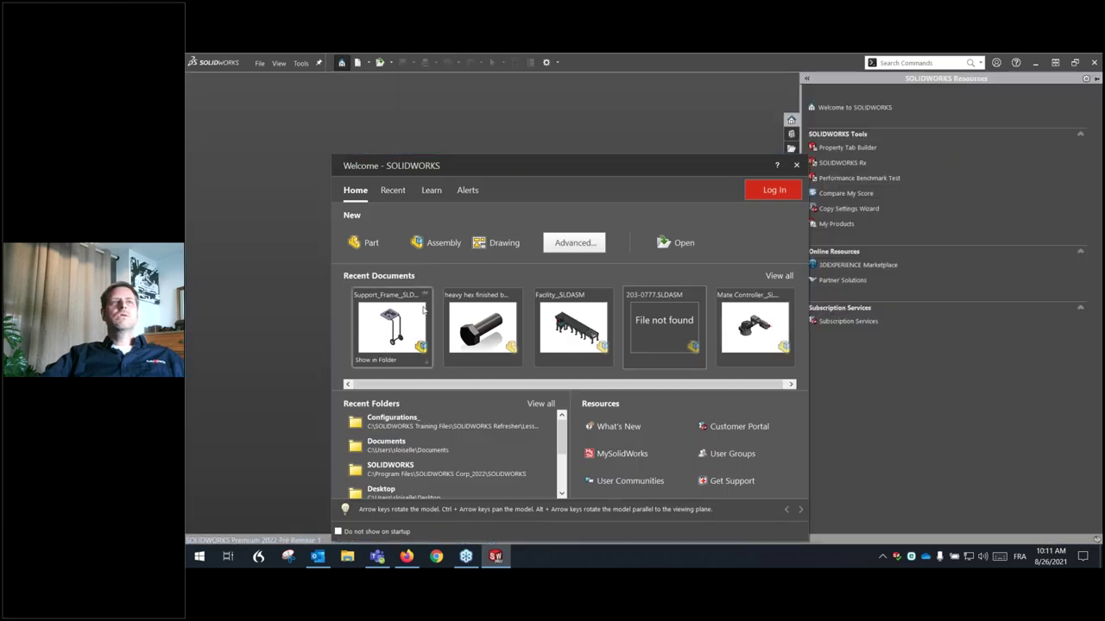
Open Support_Frame from Recent Documents, then open the front Support_Leg part on its own
{"action": "left_click", "coordinate": [390, 321]}
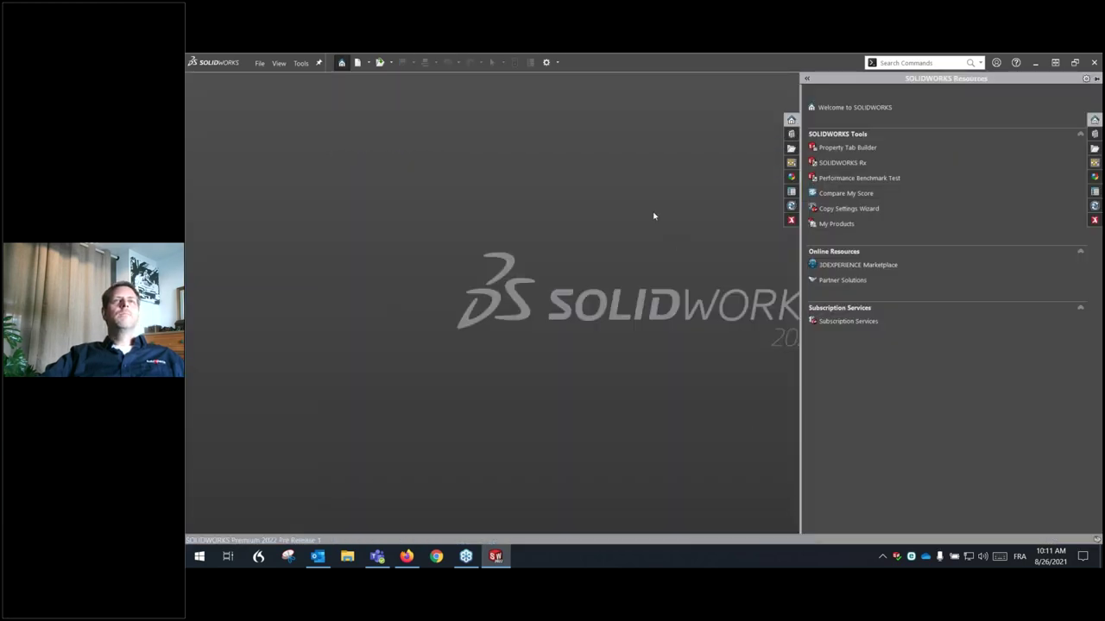
{"action": "left_click", "coordinate": [668, 379]}
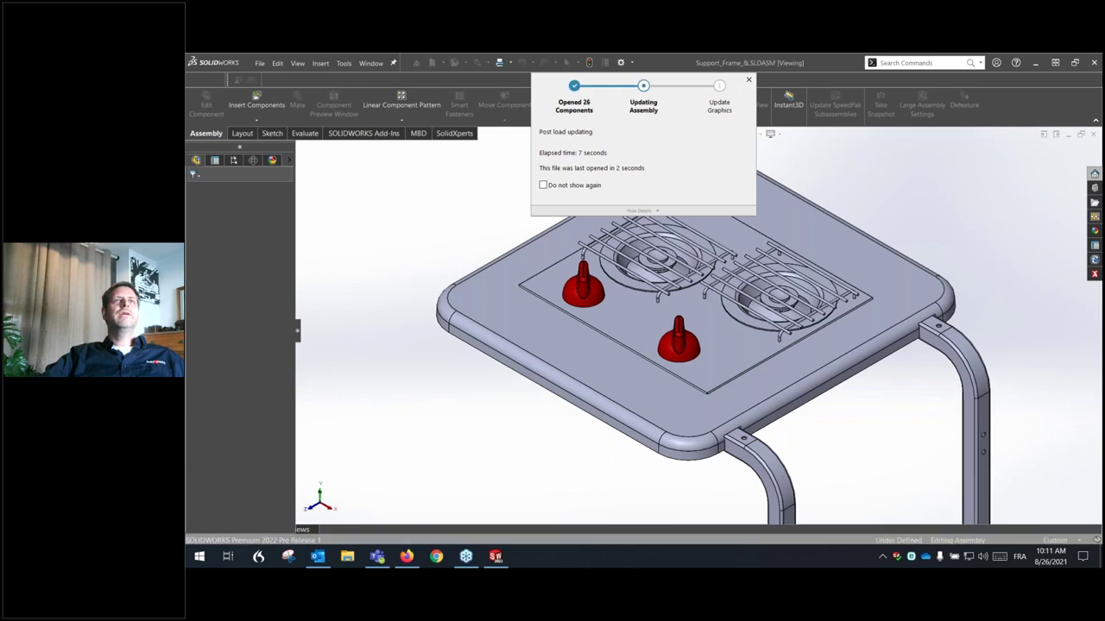
{"action": "scroll", "coordinate": [654, 301], "scroll_direction": "up", "scroll_amount": 5}
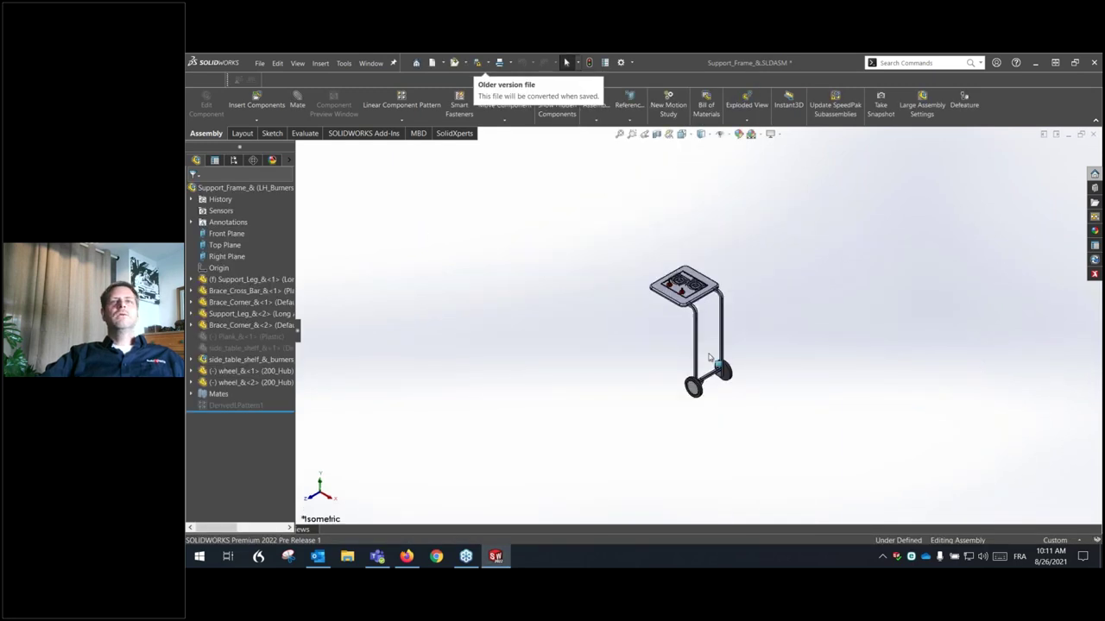
{"action": "scroll", "coordinate": [708, 261], "scroll_direction": "down", "scroll_amount": 3}
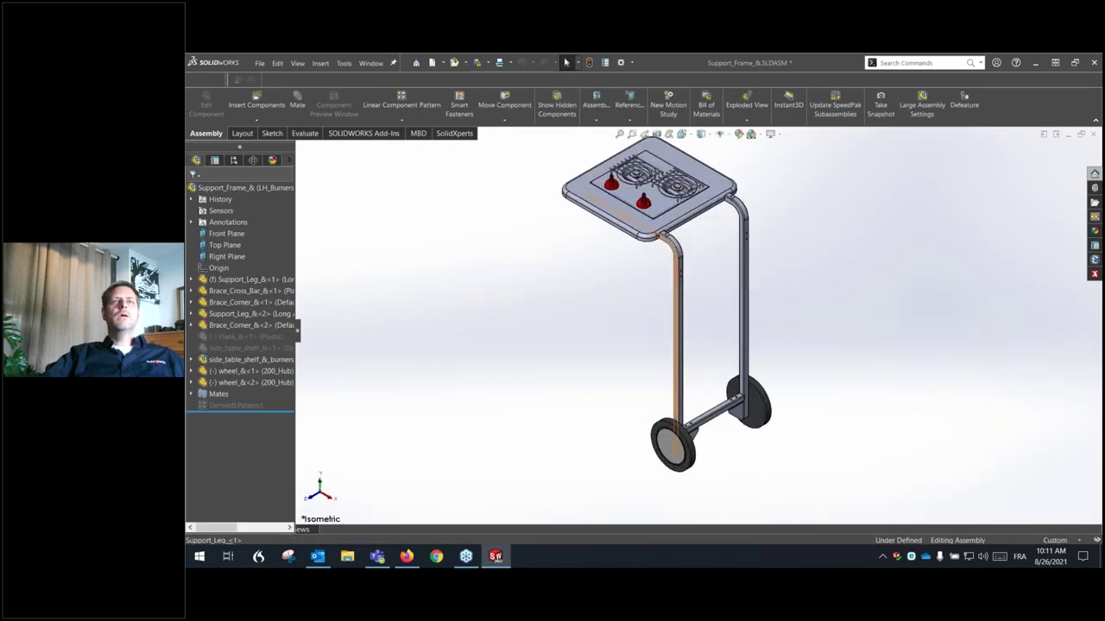
{"action": "right_click", "coordinate": [676, 287]}
{"action": "left_click", "coordinate": [685, 197]}
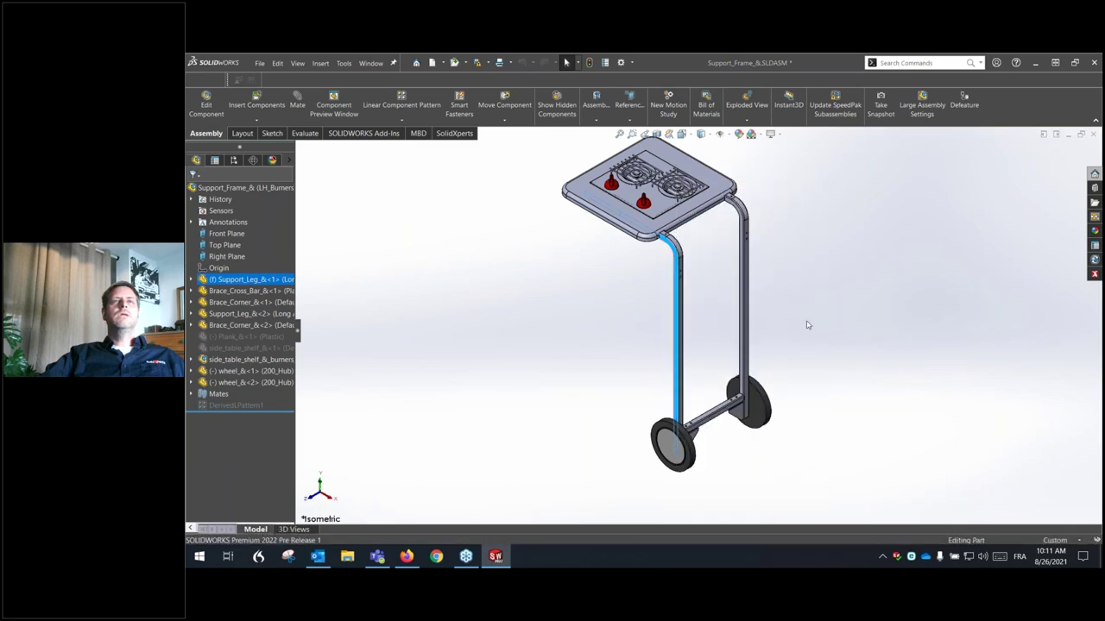
Start a Save As of Support_Leg as a SOLIDWORKS Part with updated references, then cancel it
{"action": "left_click", "coordinate": [715, 316]}
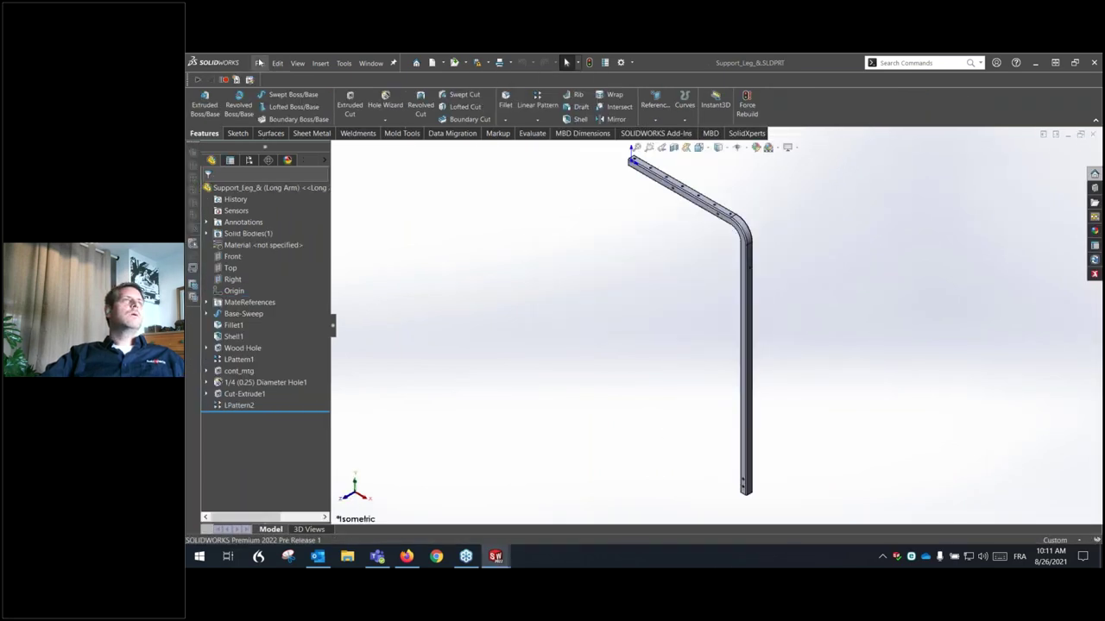
{"action": "left_click", "coordinate": [259, 63]}
{"action": "left_click", "coordinate": [289, 188]}
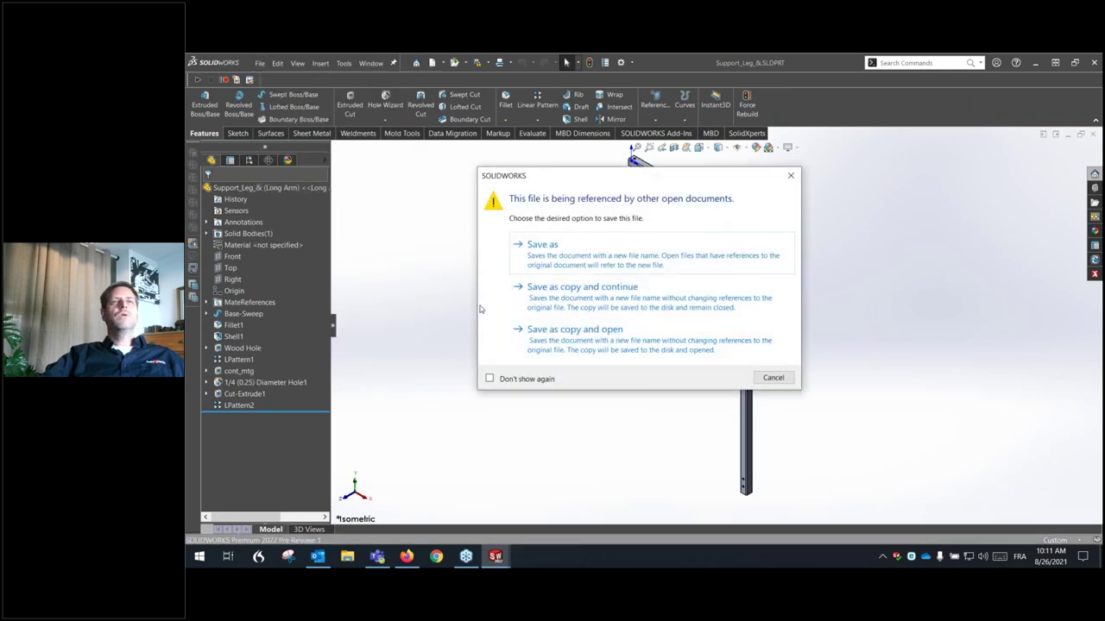
{"action": "left_click", "coordinate": [570, 245]}
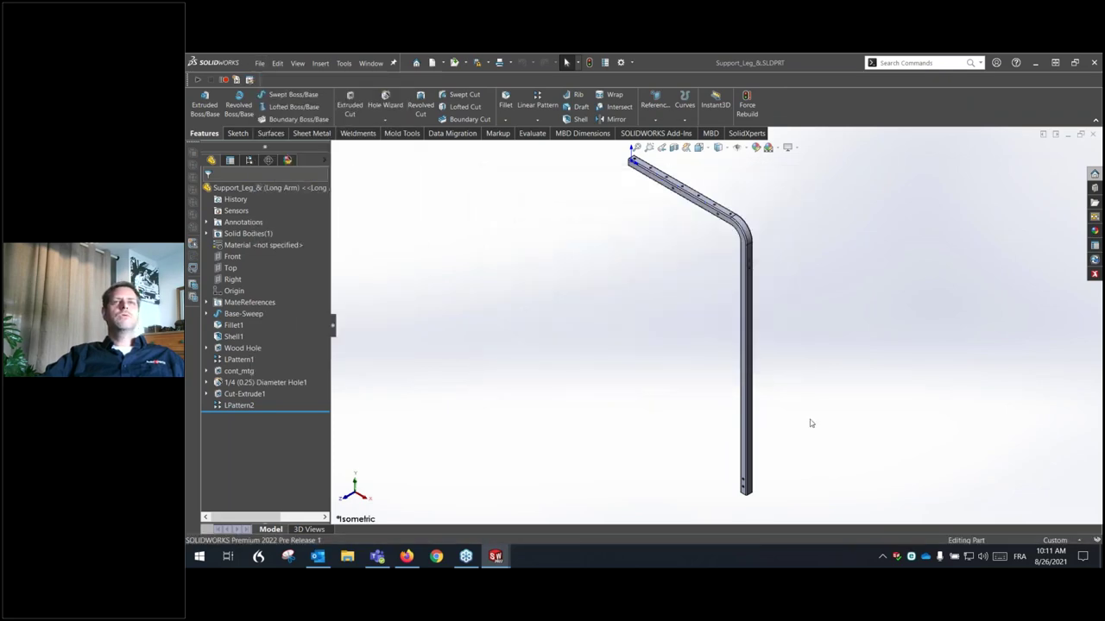
{"action": "left_click", "coordinate": [676, 448]}
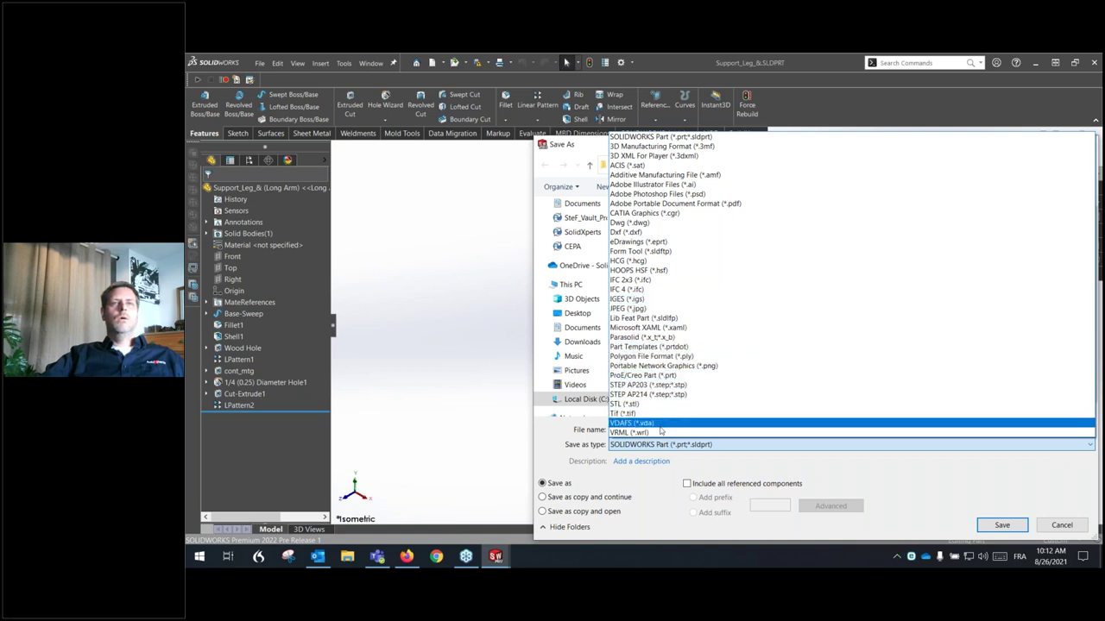
{"action": "left_click", "coordinate": [1071, 535]}
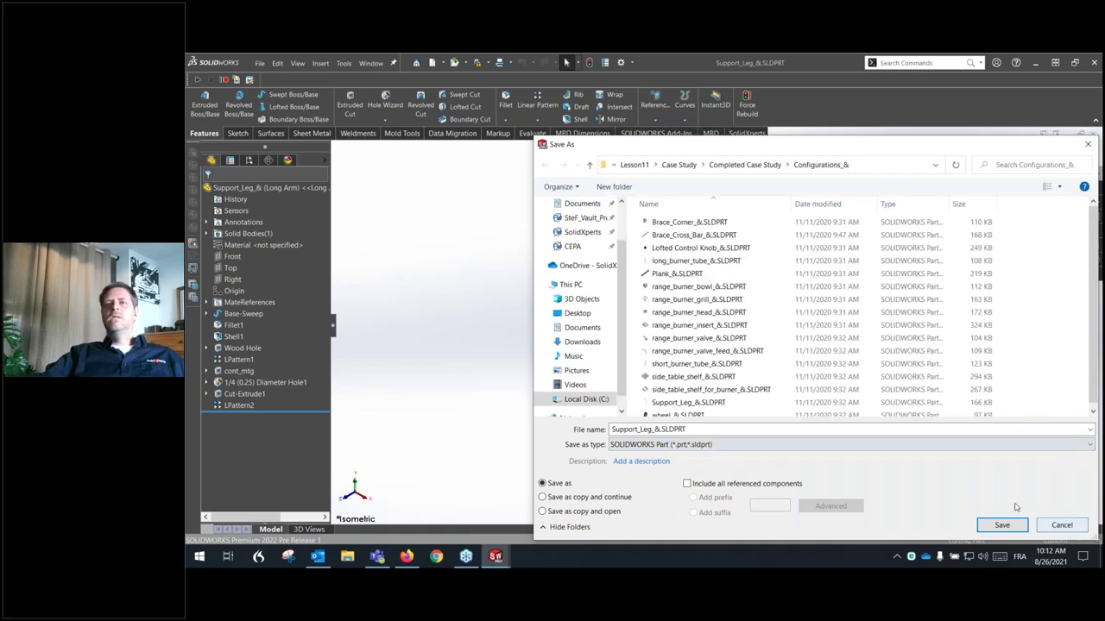
{"action": "left_click", "coordinate": [1067, 526]}
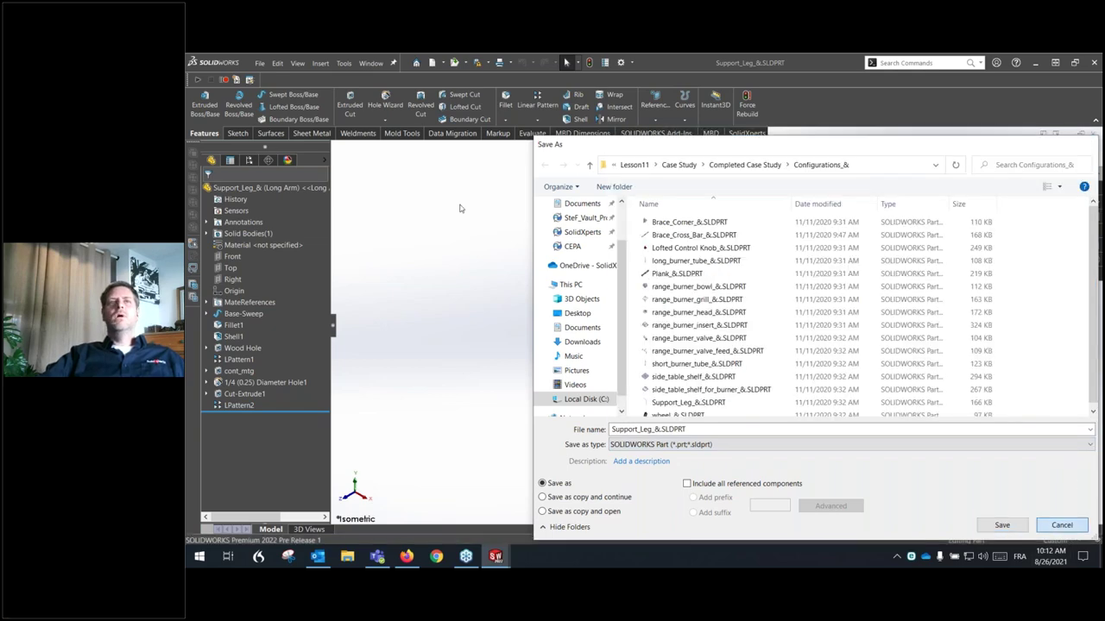
{"action": "left_click", "coordinate": [260, 64]}
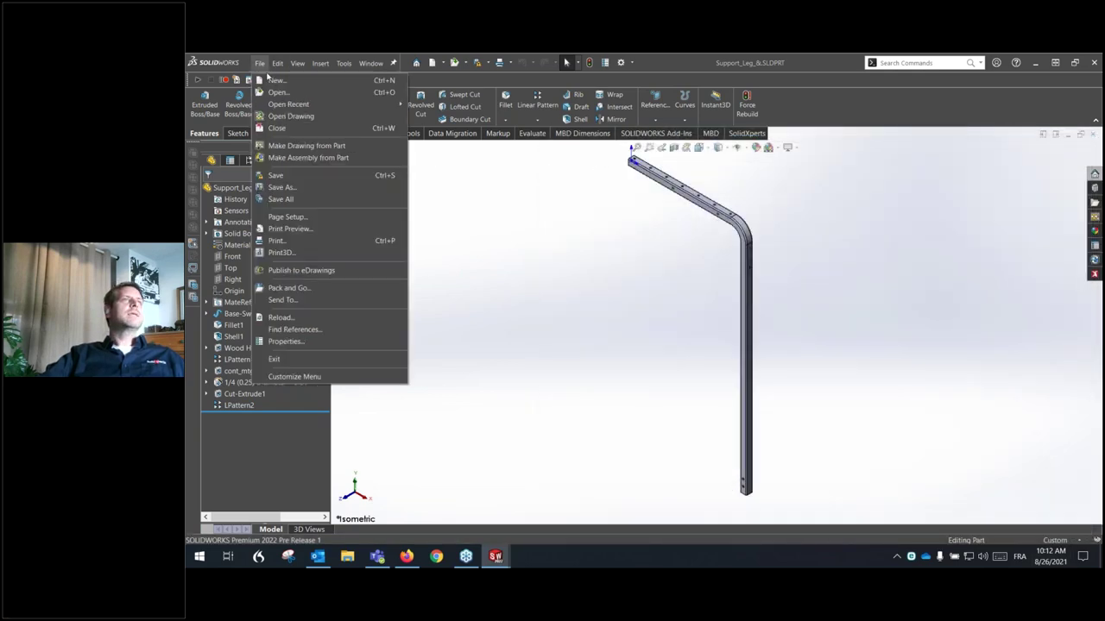
Make a drawing from the part and place its Front view on Sheet1
{"action": "left_click", "coordinate": [304, 145]}
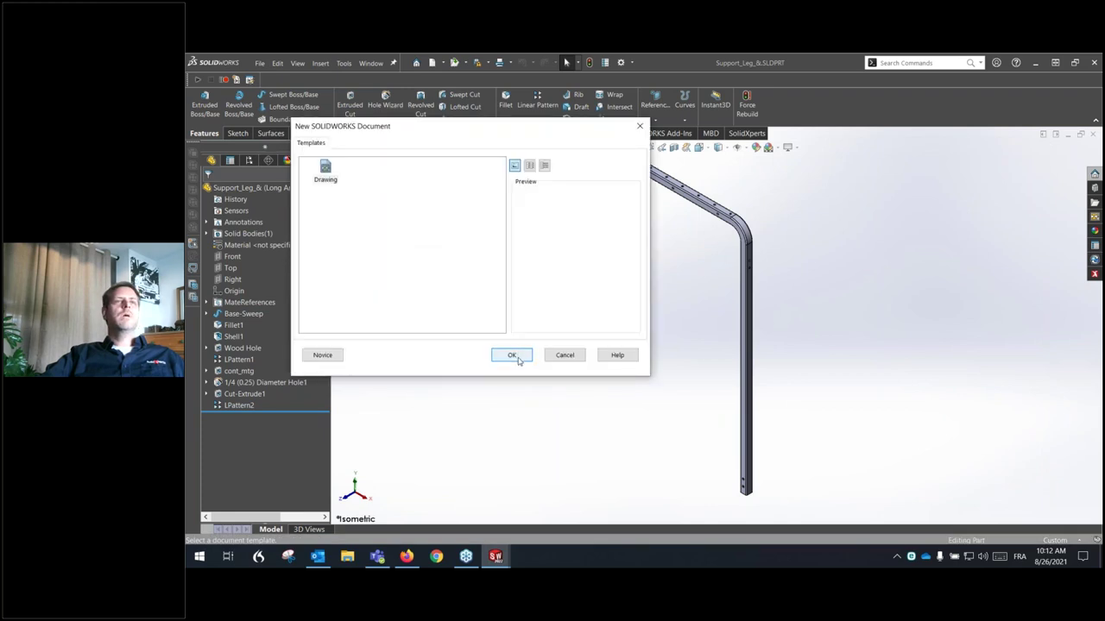
{"action": "left_click", "coordinate": [512, 356]}
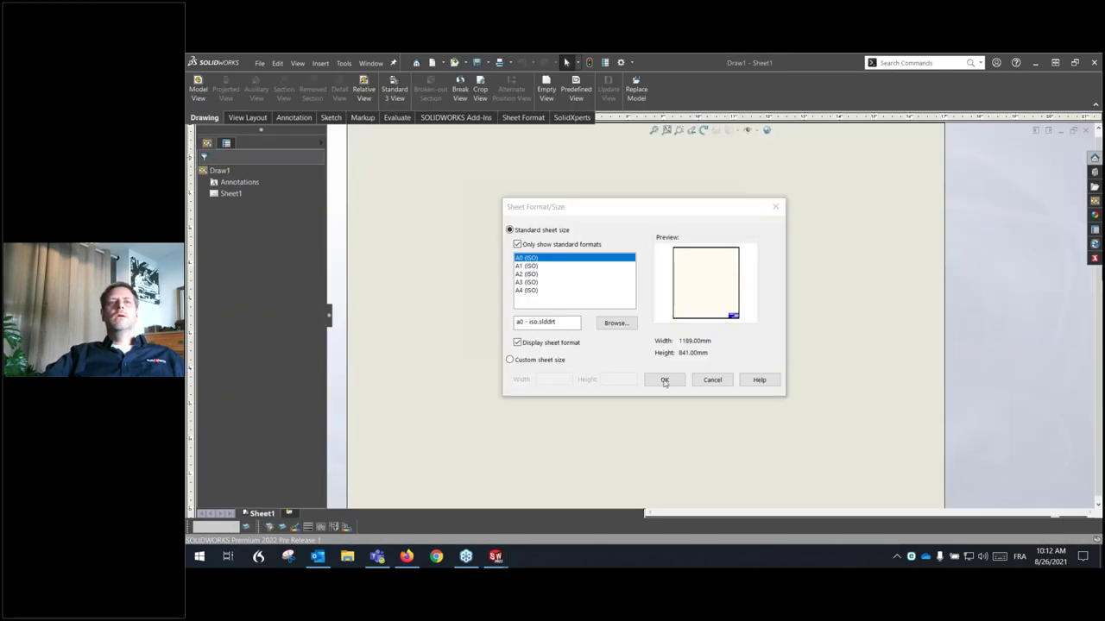
{"action": "left_click", "coordinate": [665, 381]}
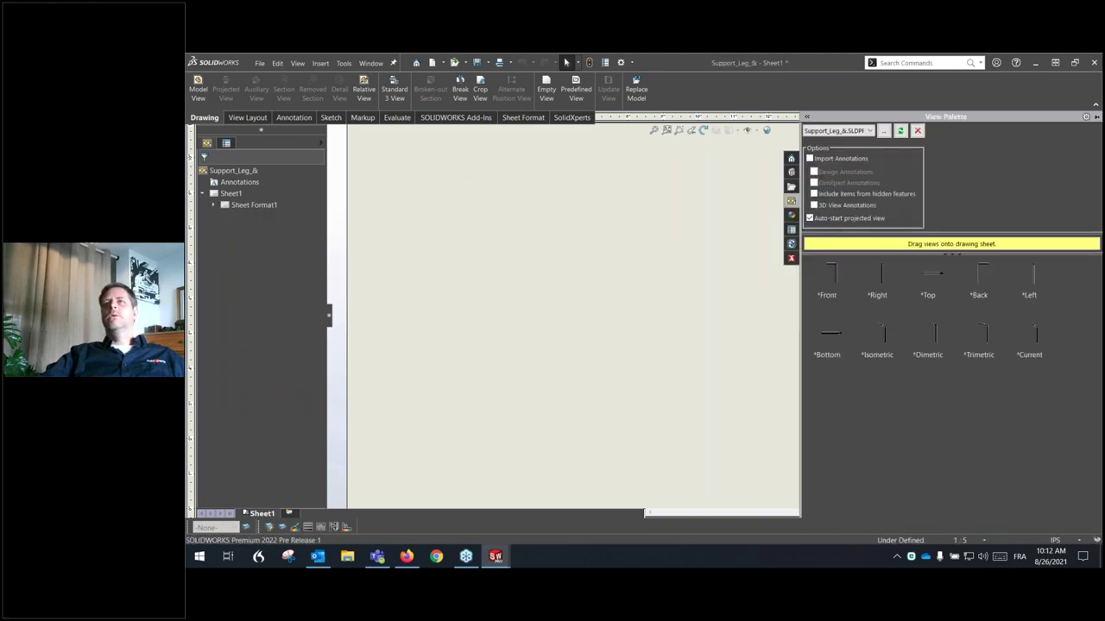
{"action": "left_click_drag", "start_coordinate": [830, 276], "coordinate": [530, 338]}
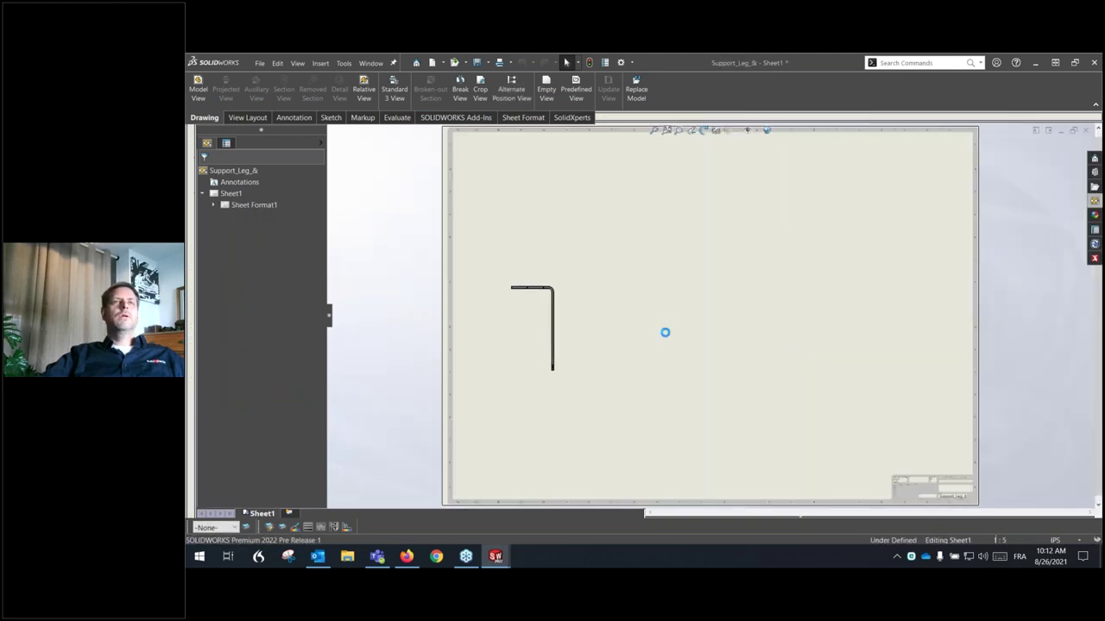
Cancel a Save As of the drawing, then shift the front view right toward the sheet centre
{"action": "left_click", "coordinate": [259, 63]}
{"action": "left_click", "coordinate": [259, 63]}
{"action": "left_click", "coordinate": [259, 63]}
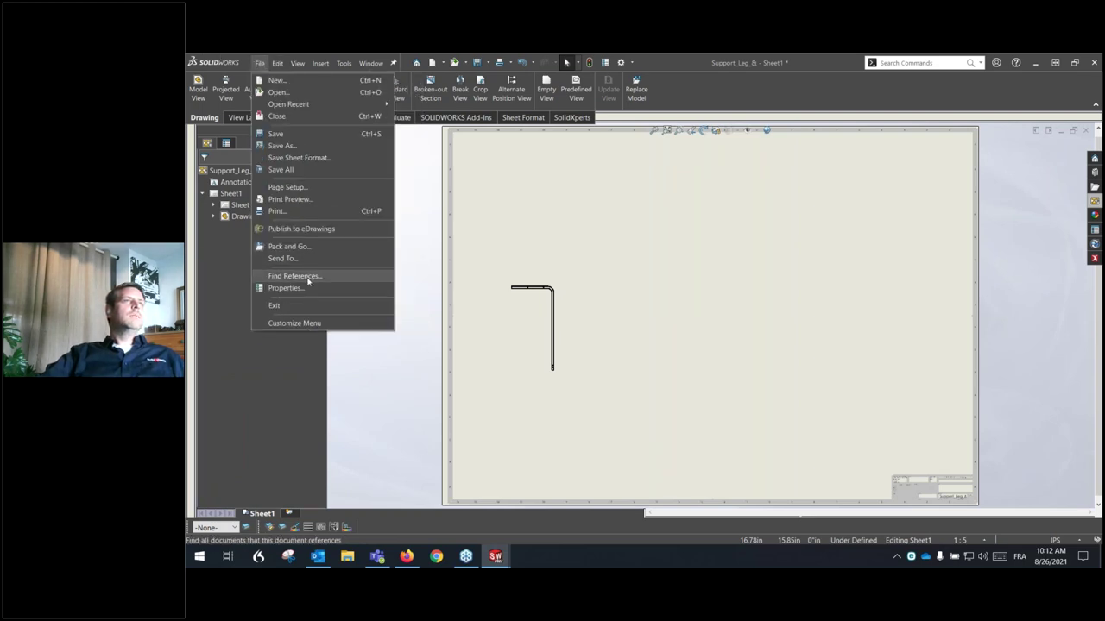
{"action": "left_click", "coordinate": [281, 145]}
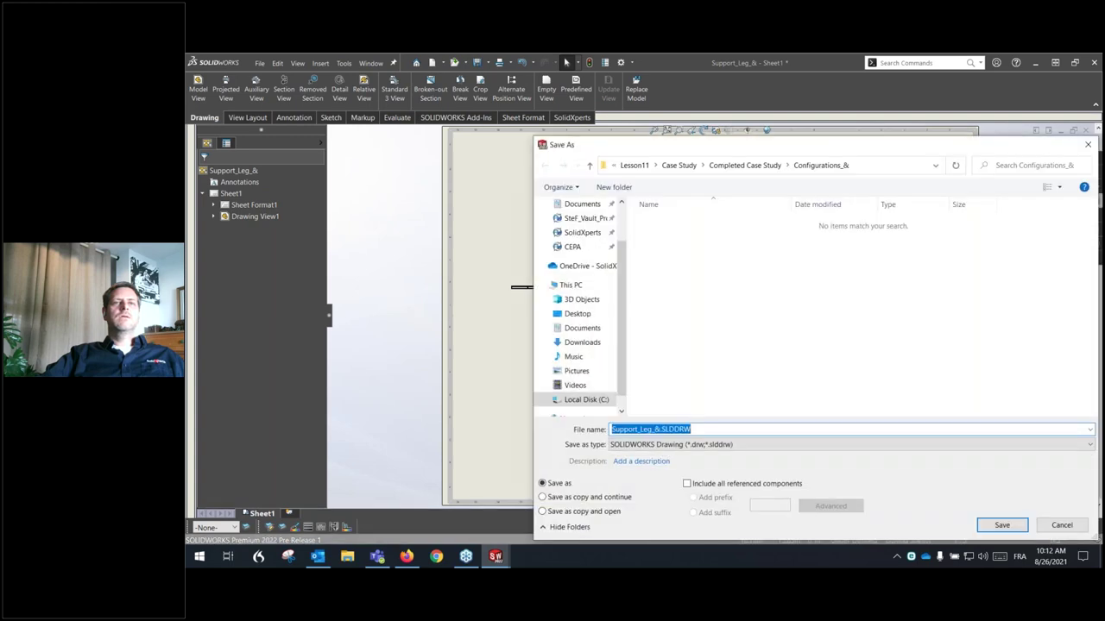
{"action": "left_click", "coordinate": [667, 445]}
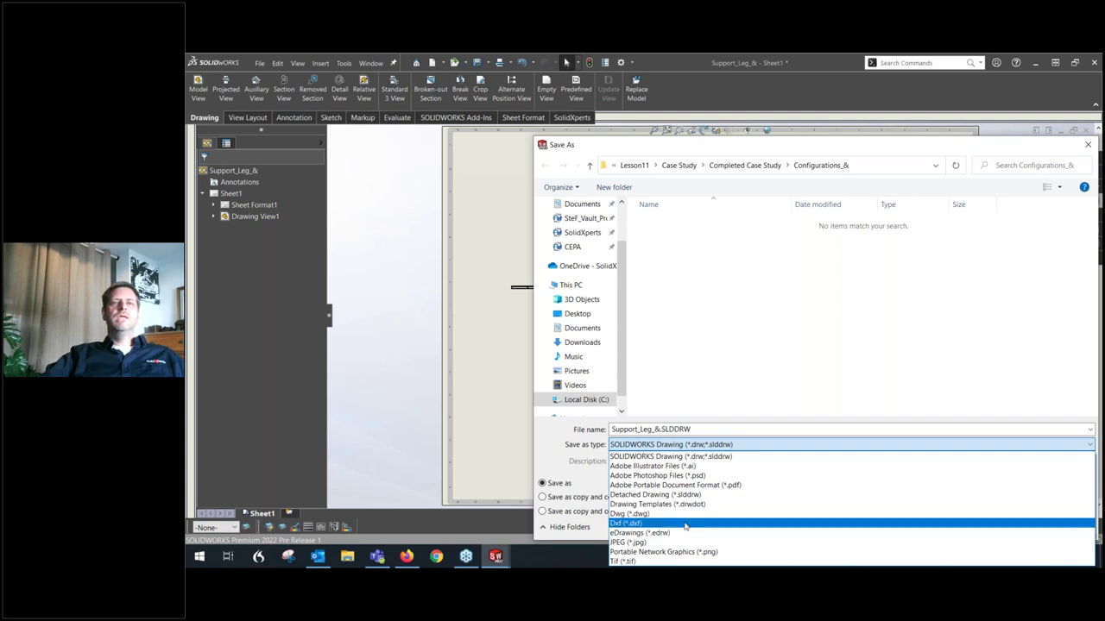
{"action": "left_click", "coordinate": [671, 457]}
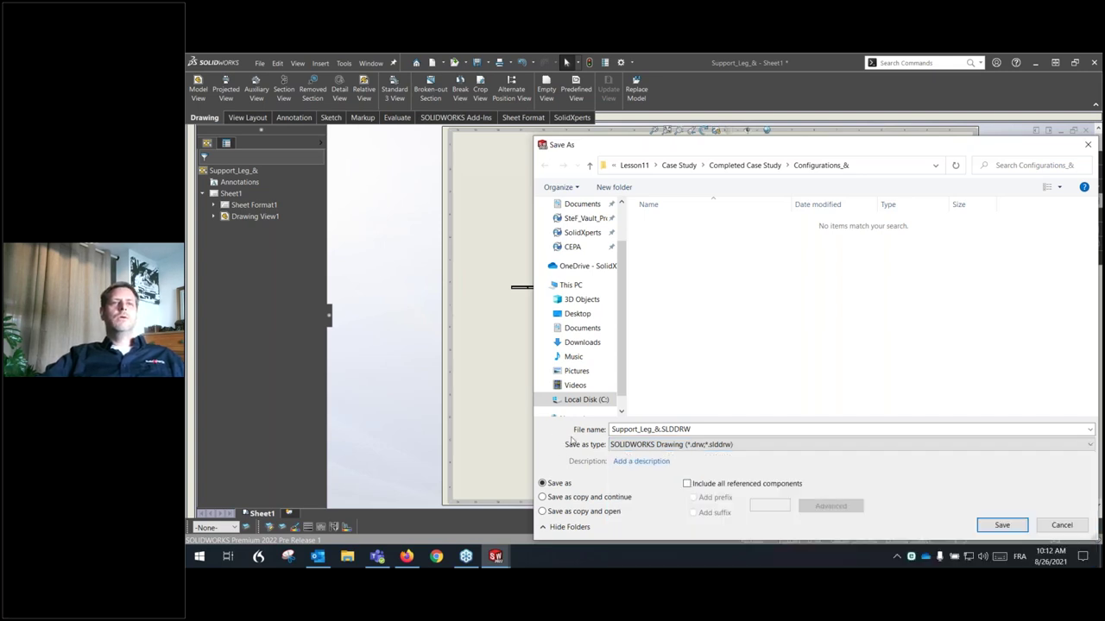
{"action": "left_click", "coordinate": [1088, 144]}
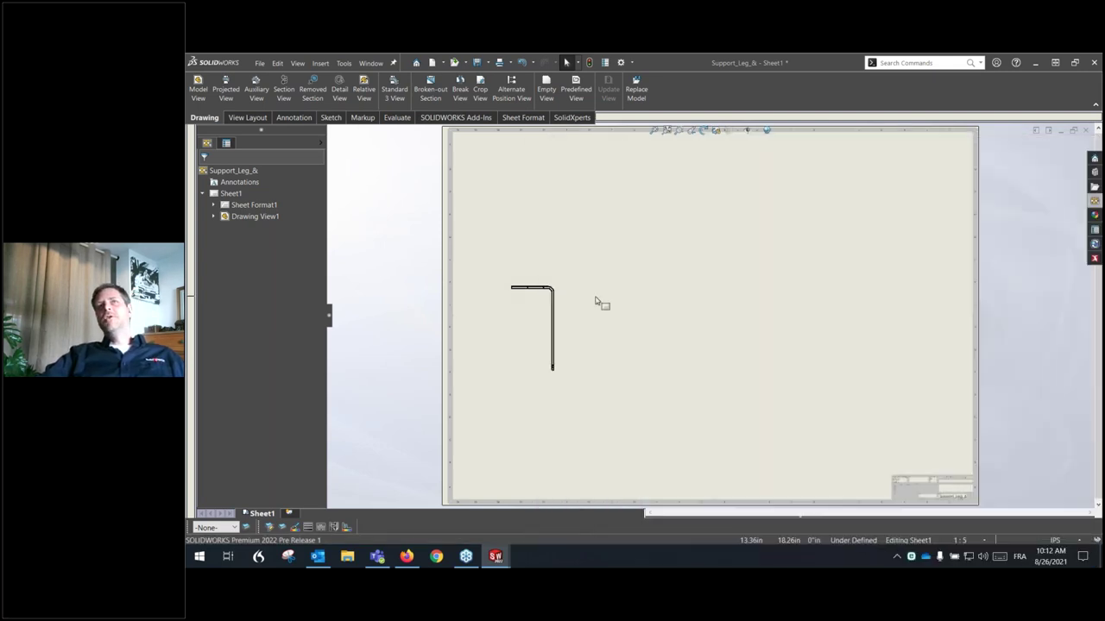
{"action": "mouse_move", "coordinate": [565, 308]}
{"action": "left_mouse_down"}
{"action": "mouse_move", "coordinate": [706, 303]}
{"action": "mouse_move", "coordinate": [631, 314]}
{"action": "left_mouse_up"}
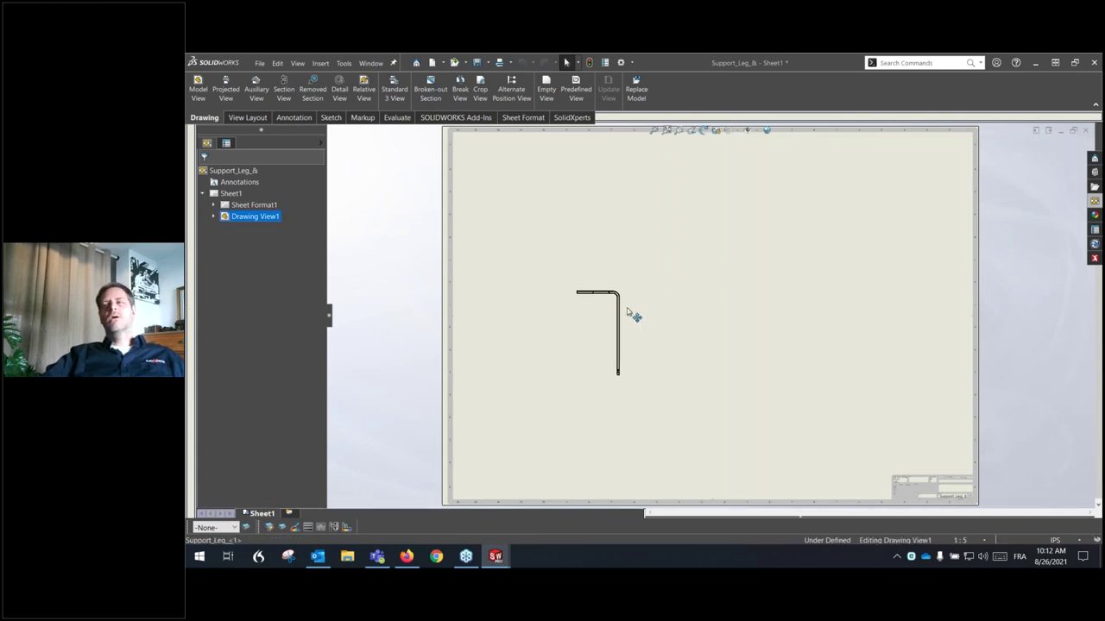
{"action": "left_click", "coordinate": [635, 317]}
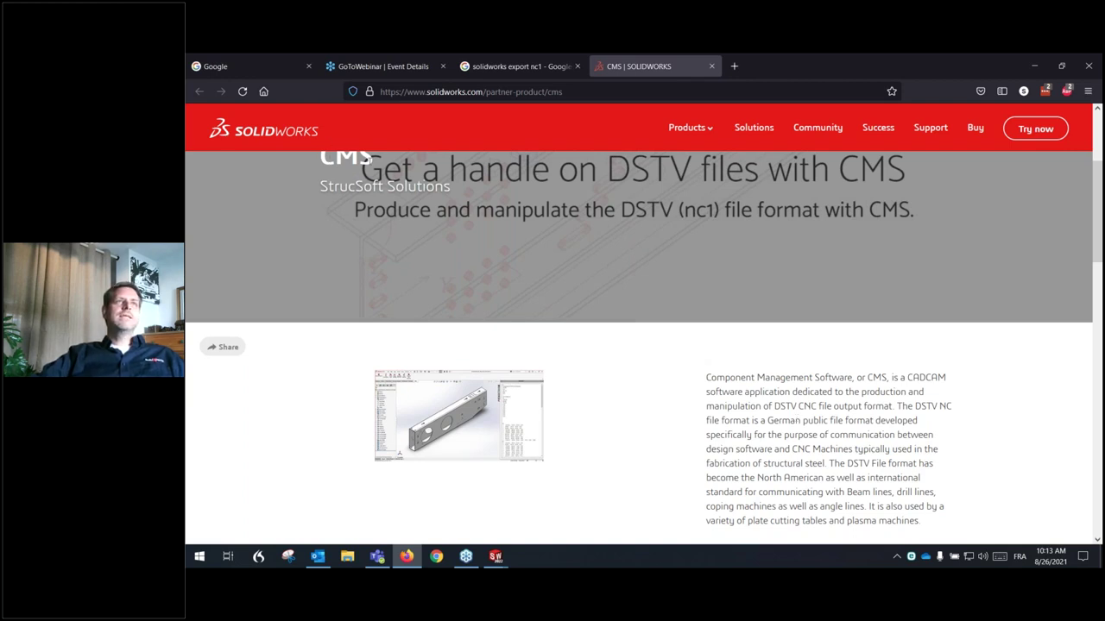
Scroll through the CMS DSTV (nc1) page on solidworks.com, then minimize Firefox
{"action": "scroll", "coordinate": [763, 394], "scroll_direction": "down", "scroll_amount": 3}
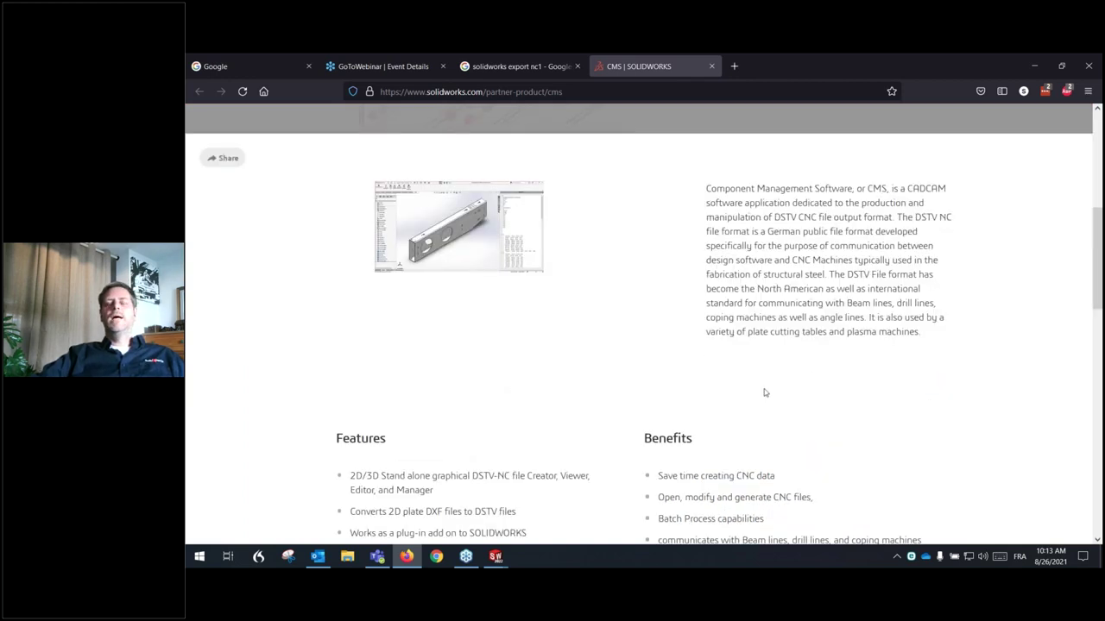
{"action": "scroll", "coordinate": [781, 369], "scroll_direction": "up", "scroll_amount": 1}
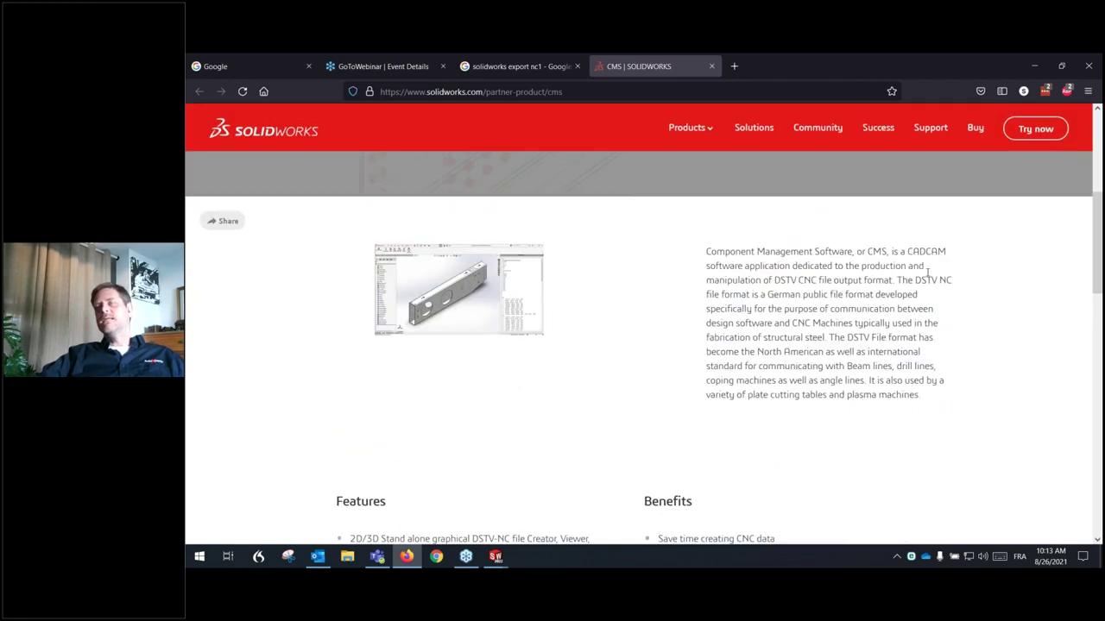
{"action": "left_click", "coordinate": [1034, 65]}
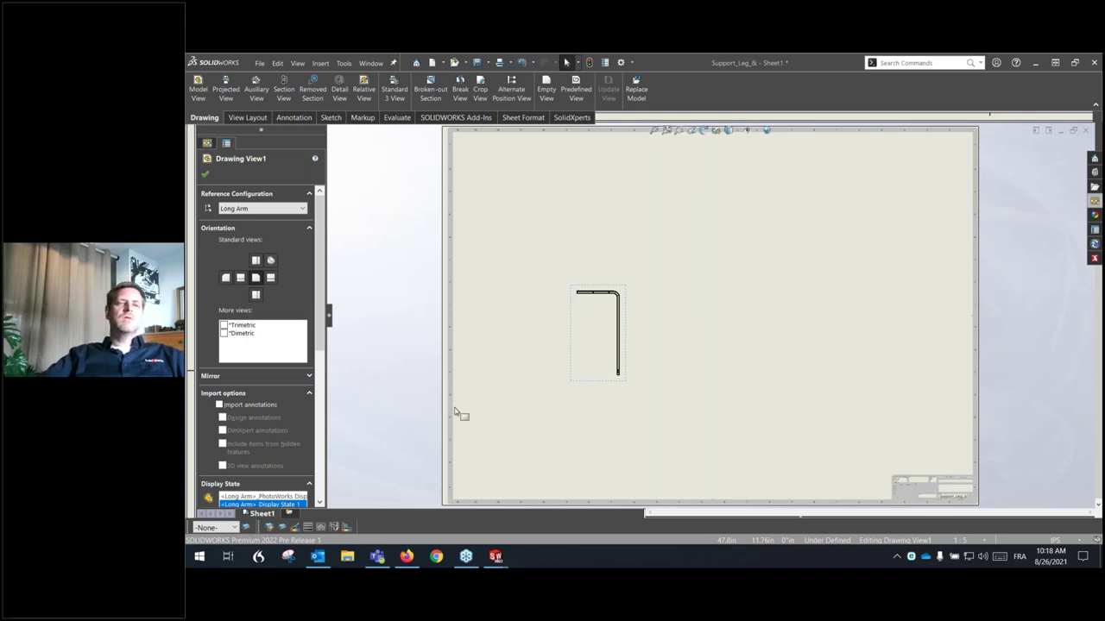
Close the Support_Leg drawing with Don't Save, then close the Support_Leg part window
{"action": "left_click", "coordinate": [495, 559]}
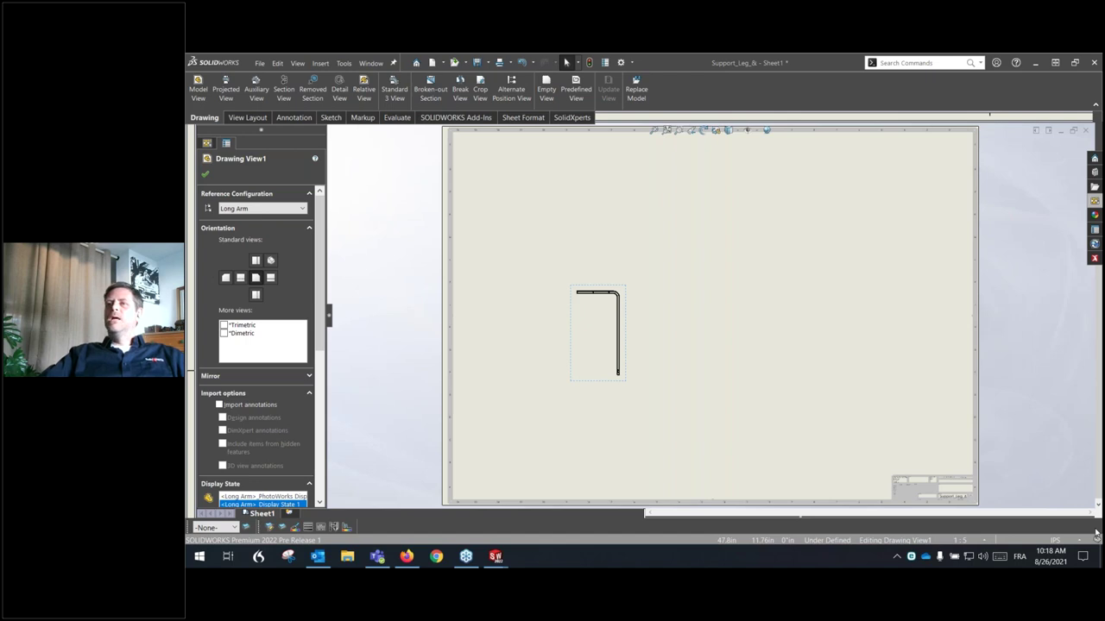
{"action": "left_click", "coordinate": [1086, 131]}
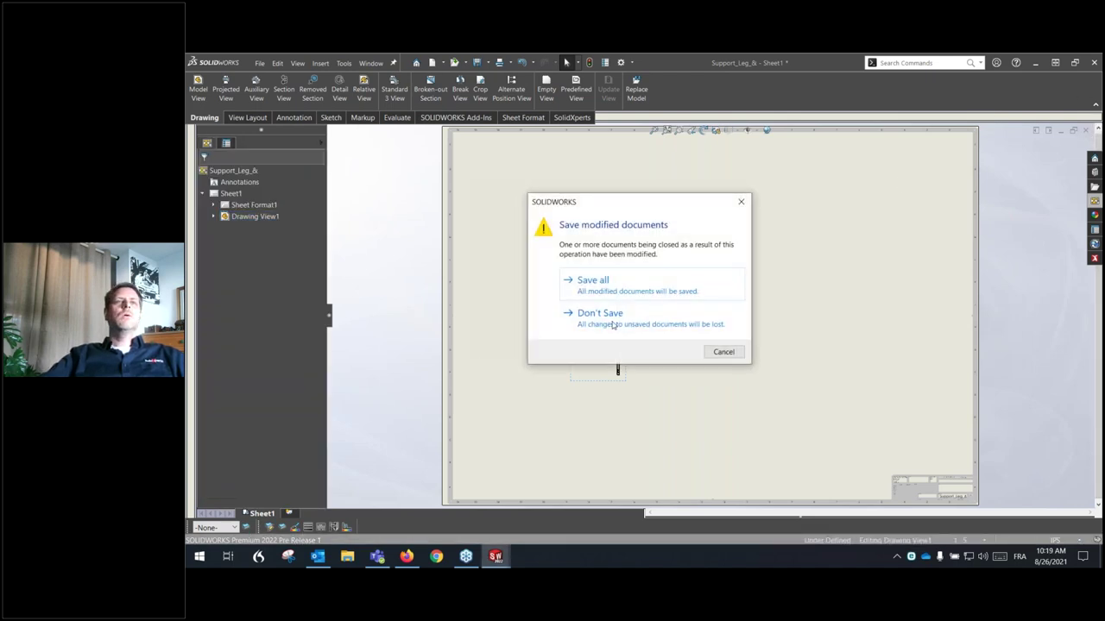
{"action": "left_click", "coordinate": [586, 318]}
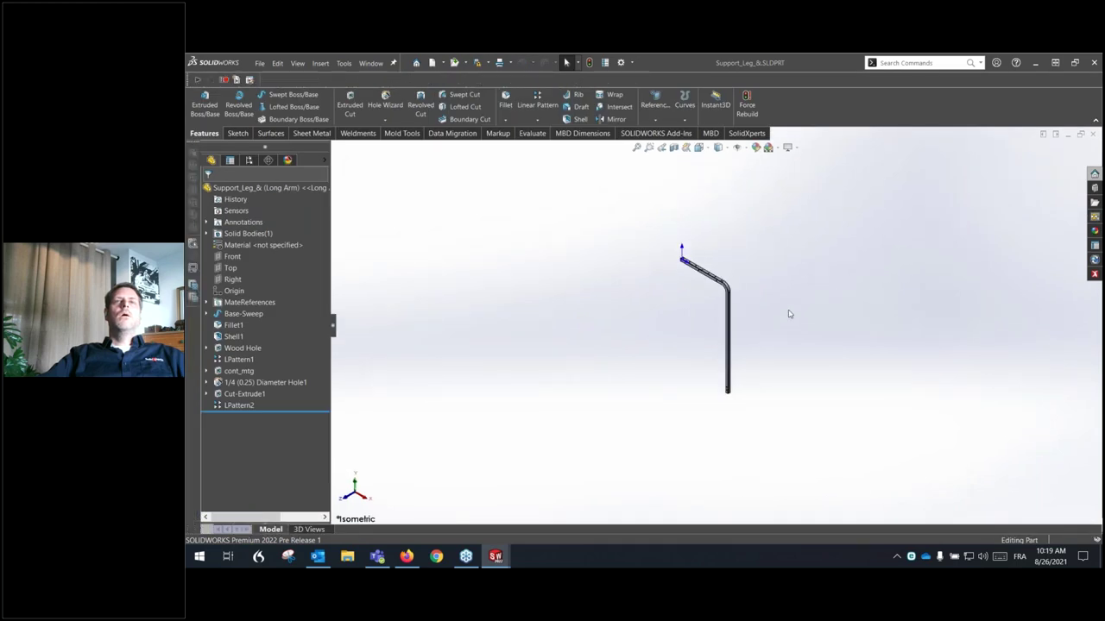
{"action": "left_click", "coordinate": [1093, 134]}
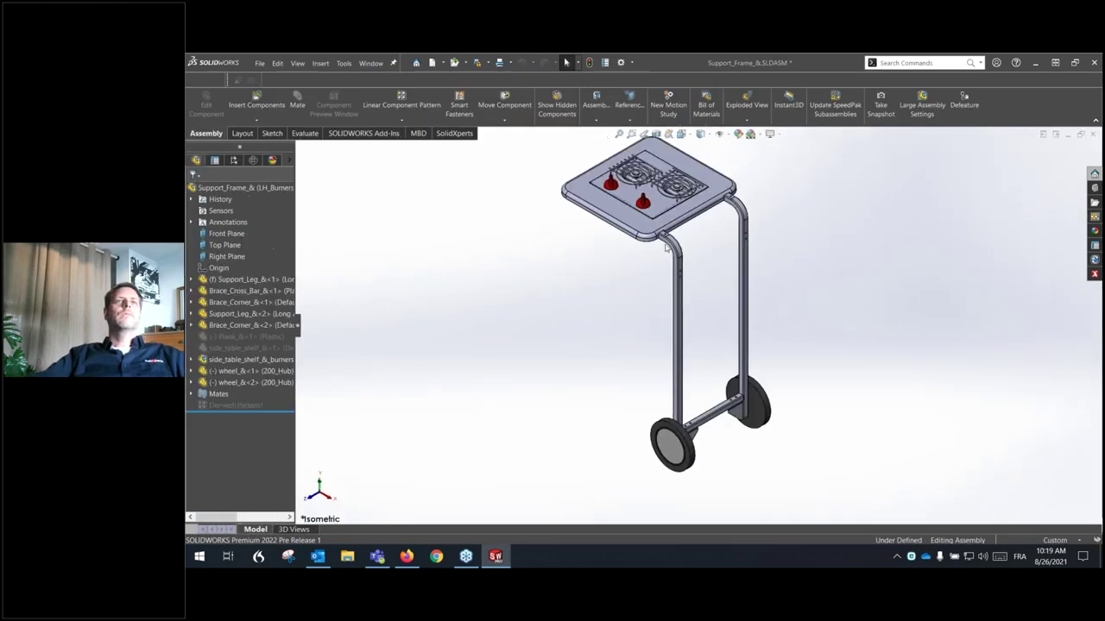
{"action": "scroll", "coordinate": [794, 274], "scroll_direction": "up", "scroll_amount": 3}
{"action": "scroll", "coordinate": [773, 222], "scroll_direction": "down", "scroll_amount": 3}
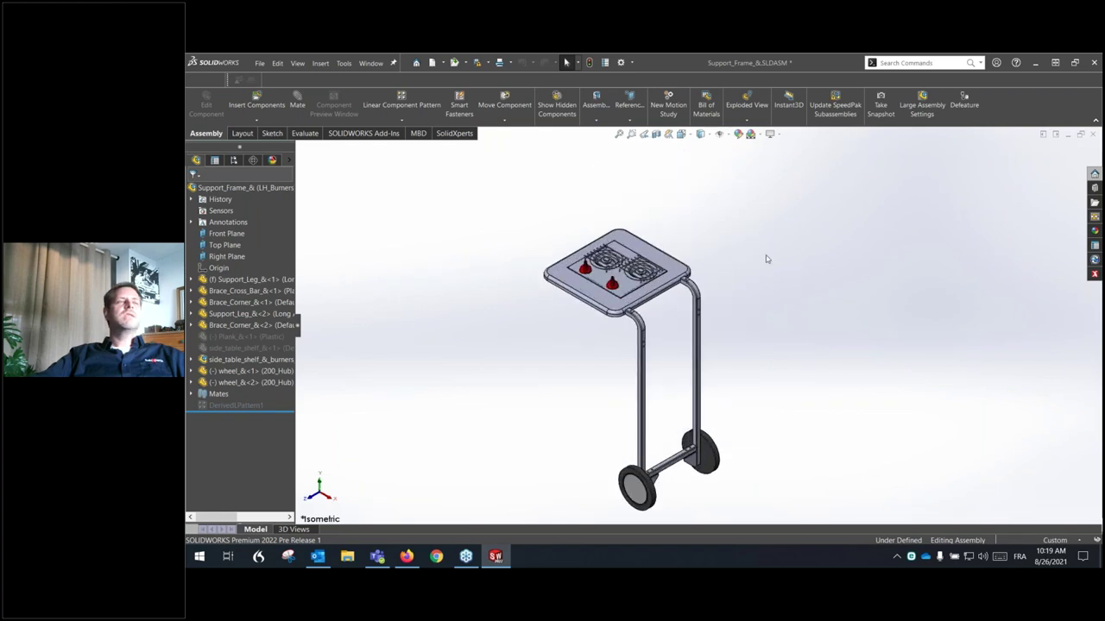
{"action": "scroll", "coordinate": [743, 422], "scroll_direction": "down", "scroll_amount": 1}
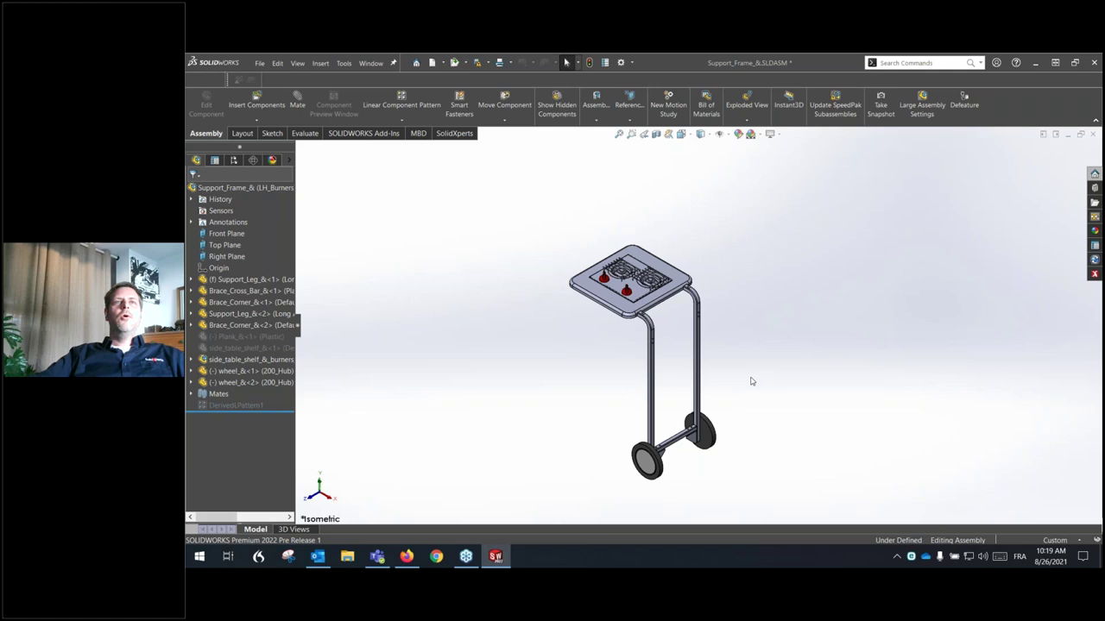
{"action": "scroll", "coordinate": [738, 380], "scroll_direction": "down", "scroll_amount": 2}
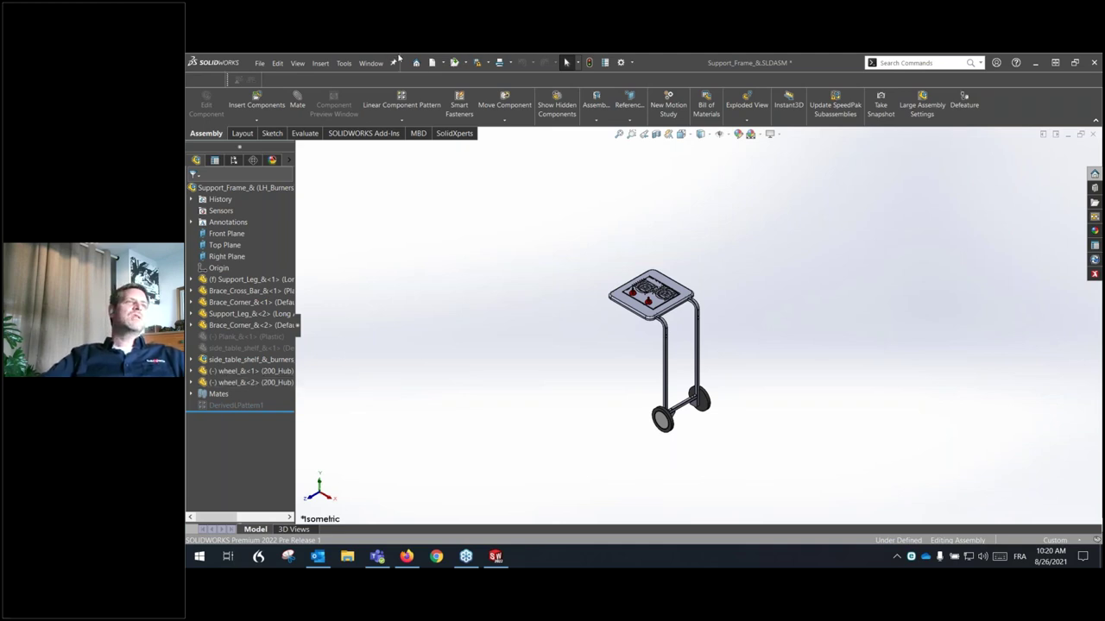
Mirror the cart's legs, braces, wheels and burner shelf about the Right Plane using Mirror Components
{"action": "left_click", "coordinate": [410, 121]}
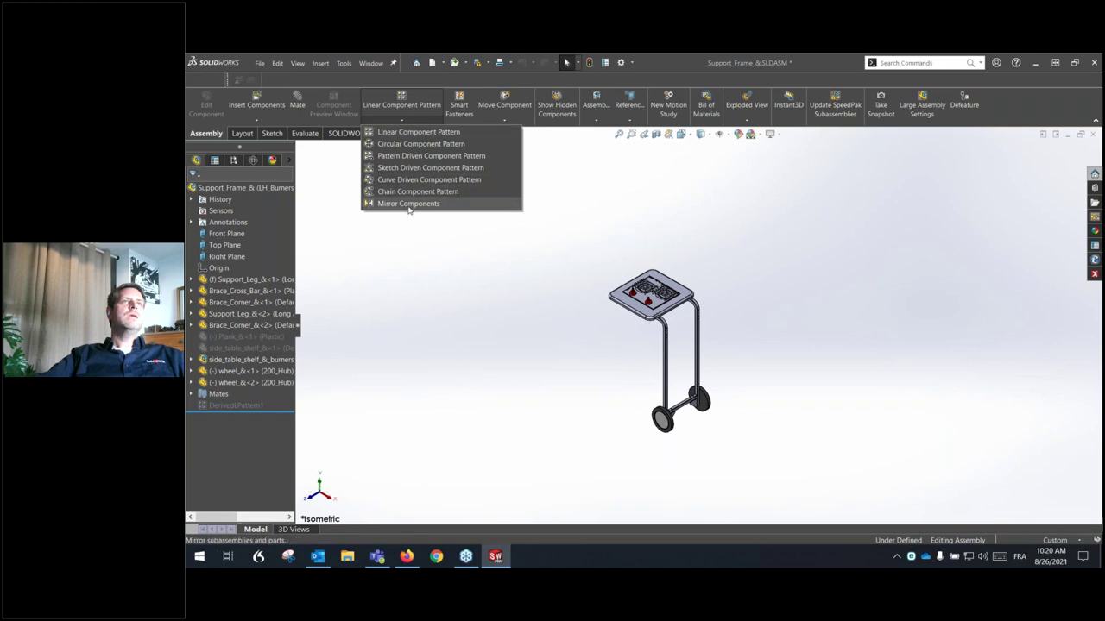
{"action": "left_click", "coordinate": [408, 203]}
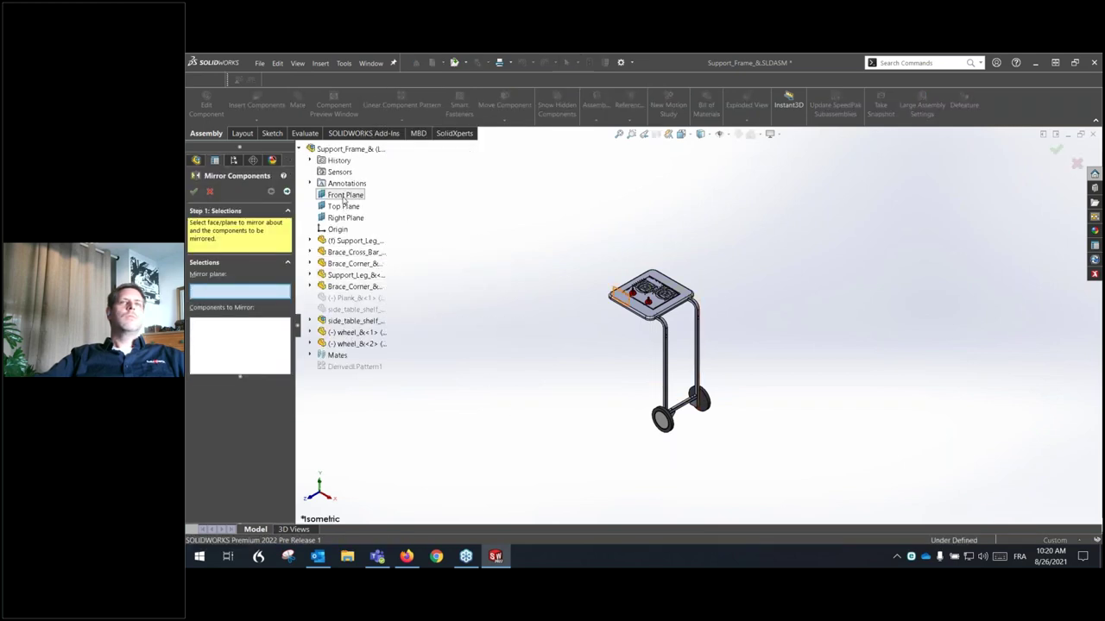
{"action": "left_click", "coordinate": [345, 219]}
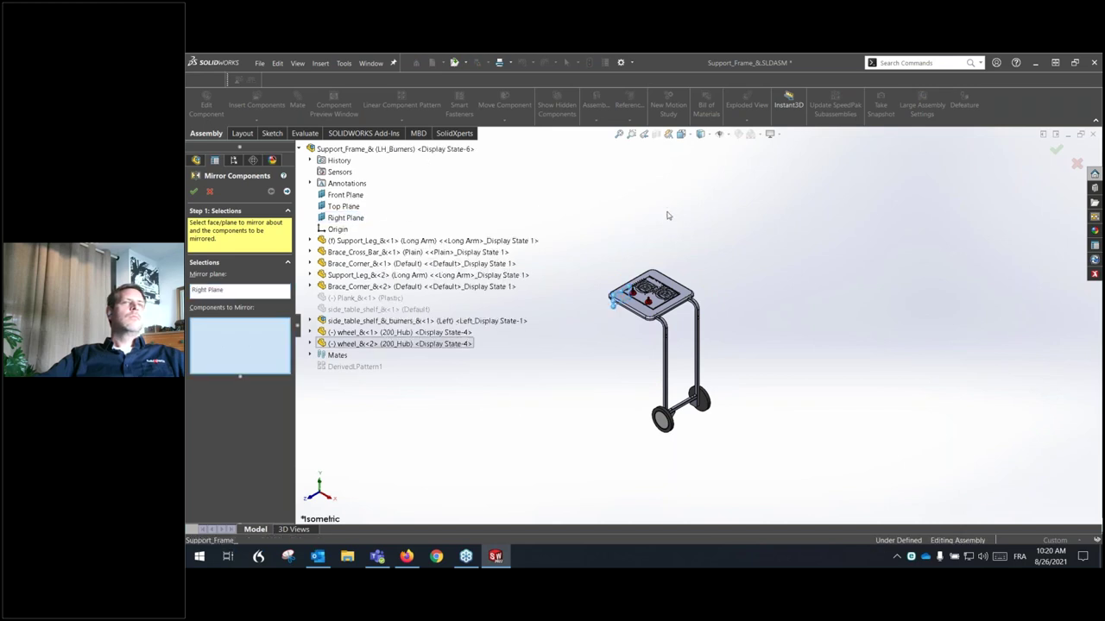
{"action": "left_click_drag", "start_coordinate": [575, 226], "coordinate": [827, 466]}
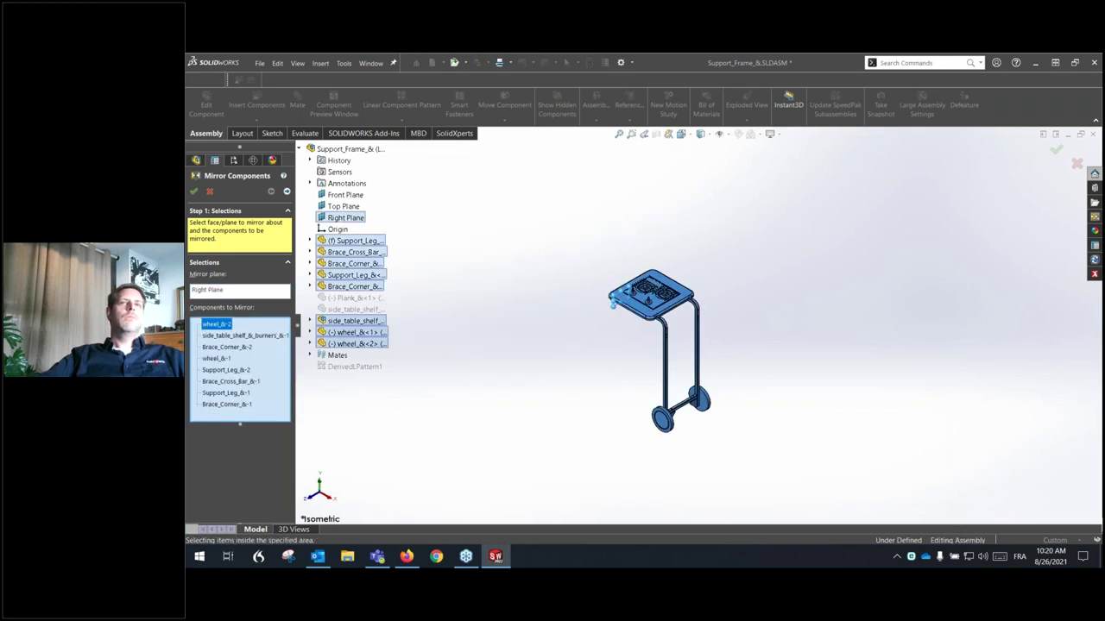
{"action": "left_click", "coordinate": [287, 191]}
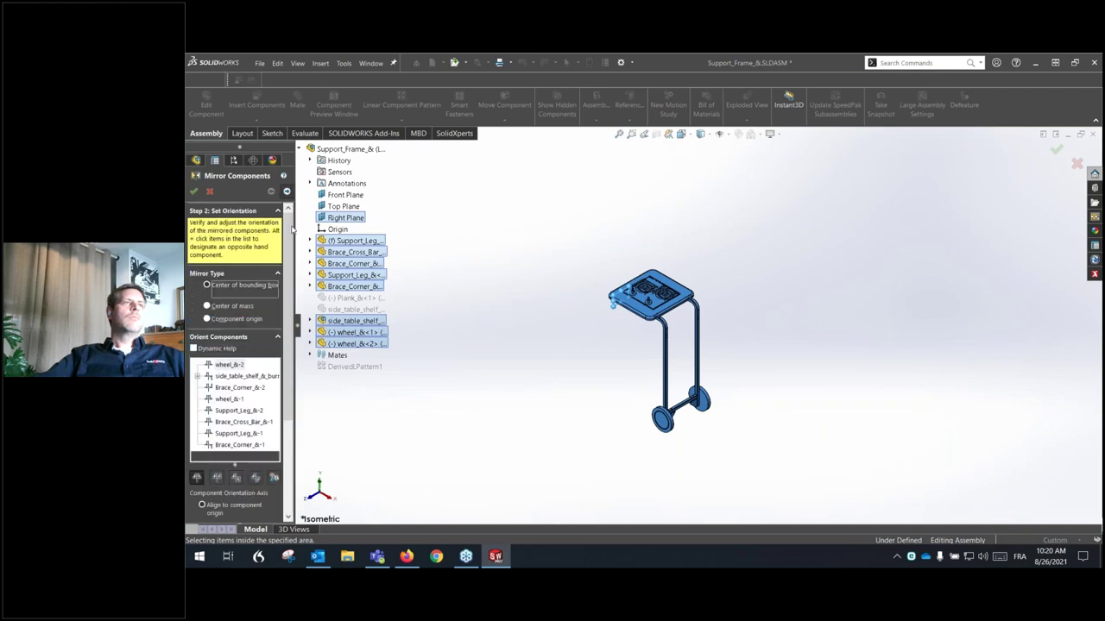
{"action": "left_click", "coordinate": [194, 191]}
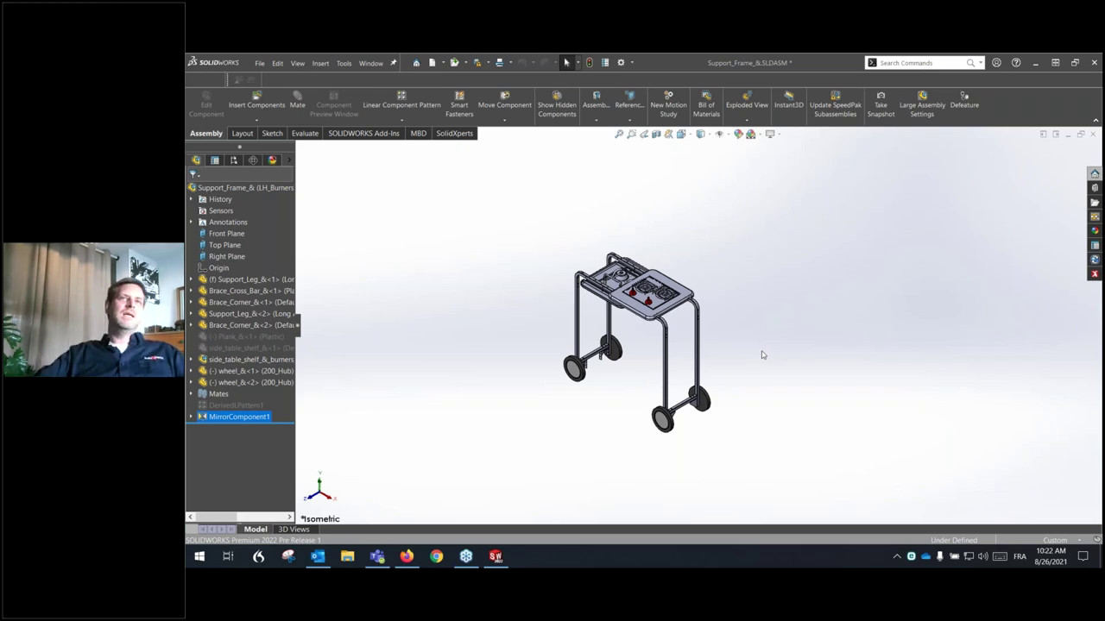
Reopen MirrorComponent1, review the Right Plane mirror and its orientation, and accept it unchanged
{"action": "scroll", "coordinate": [661, 308], "scroll_direction": "up", "scroll_amount": 2}
{"action": "scroll", "coordinate": [661, 308], "scroll_direction": "down", "scroll_amount": 2}
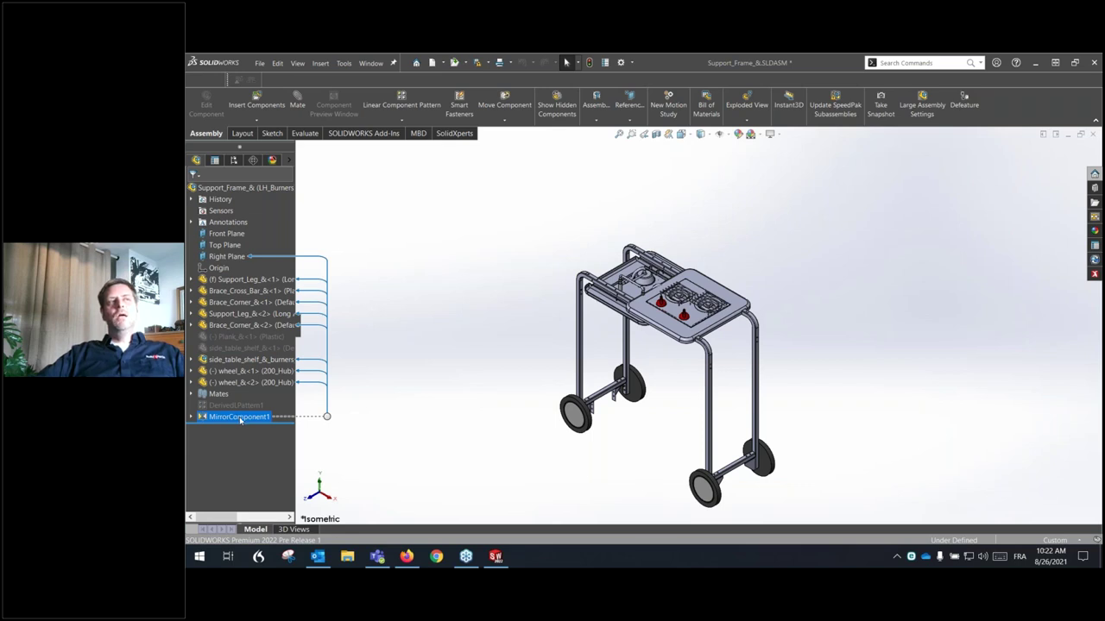
{"action": "right_click", "coordinate": [241, 419]}
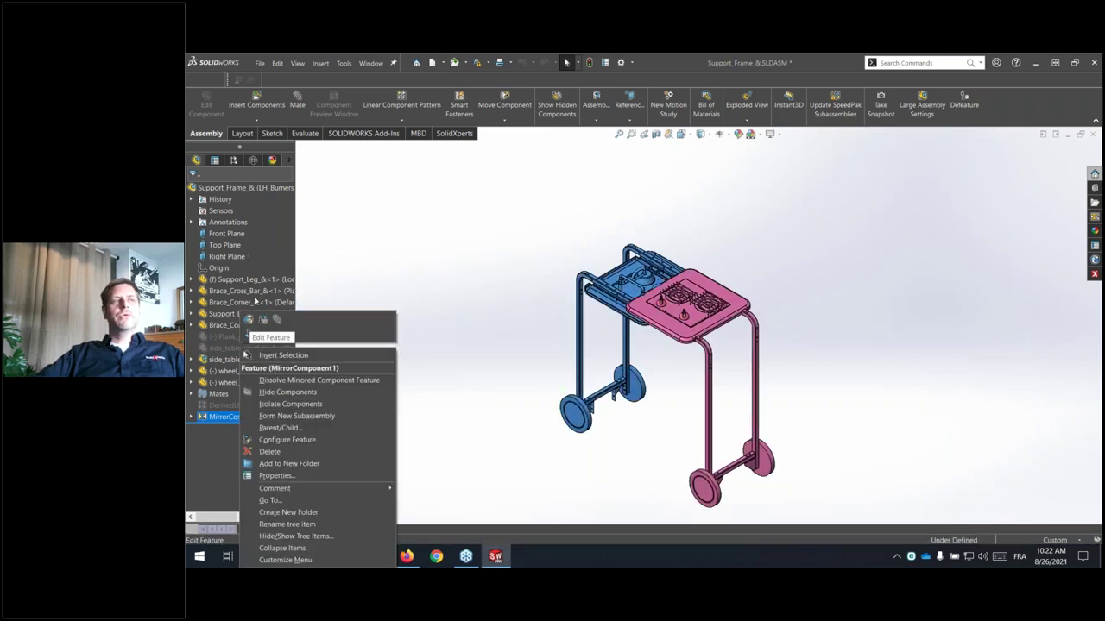
{"action": "left_click", "coordinate": [249, 321]}
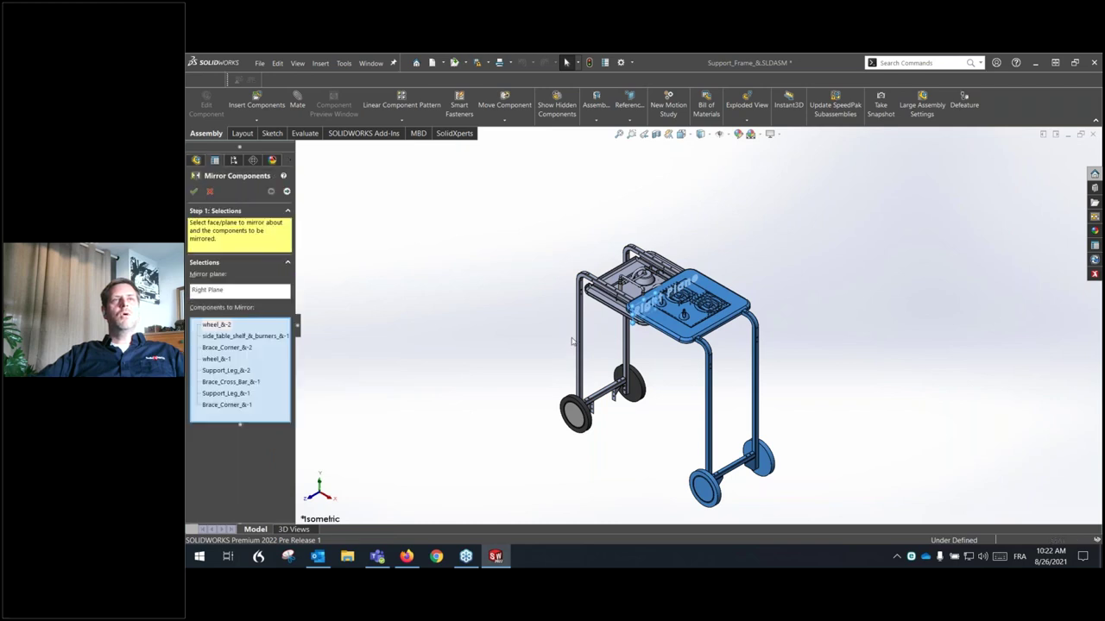
{"action": "left_click", "coordinate": [286, 191]}
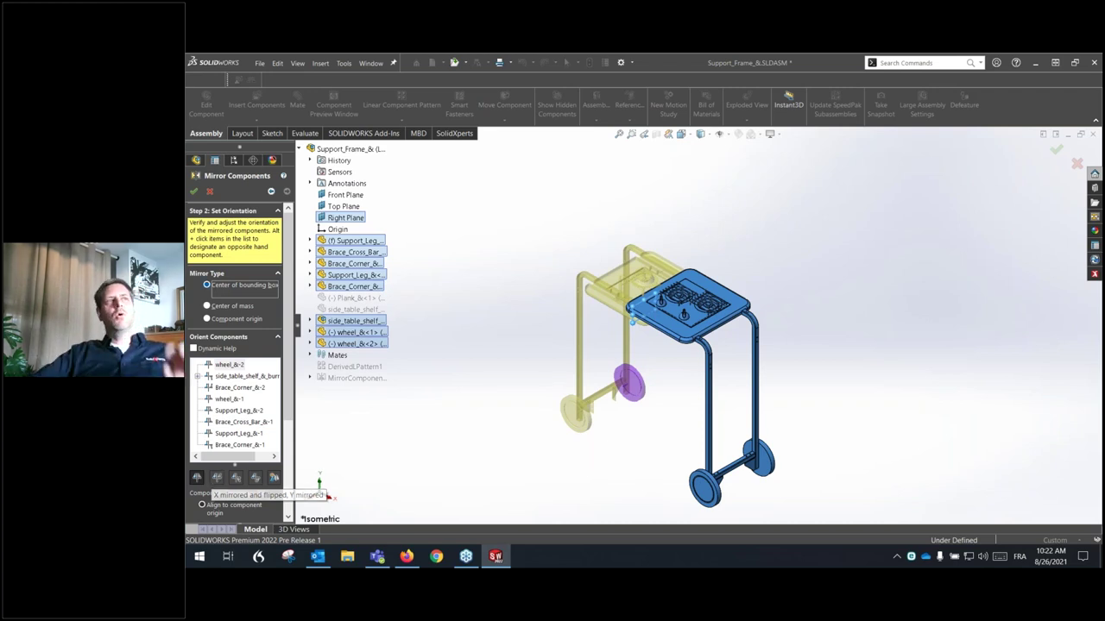
{"action": "left_click", "coordinate": [195, 191]}
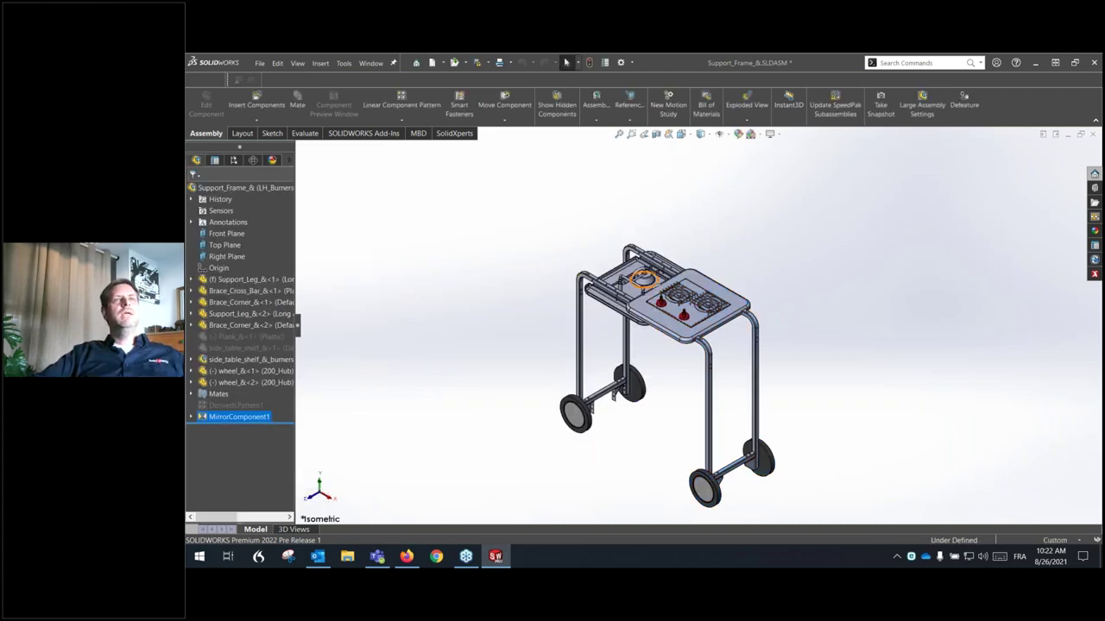
Dissolve MirrorComponent1 into standalone components and confirm the prompt
{"action": "right_click", "coordinate": [243, 420]}
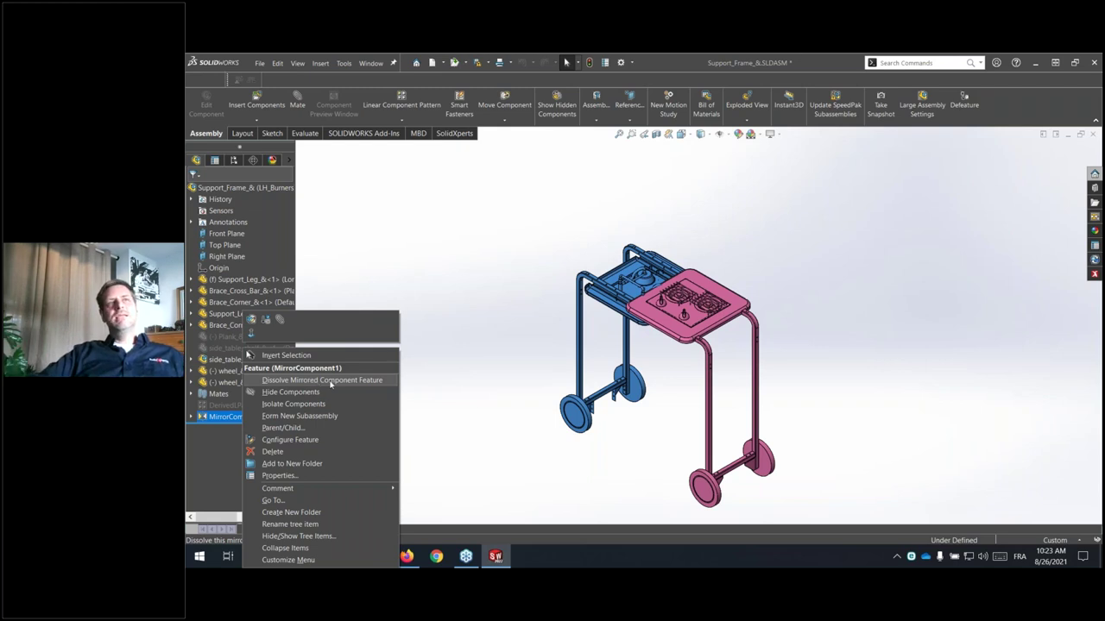
{"action": "left_click", "coordinate": [331, 381]}
{"action": "left_click", "coordinate": [668, 313]}
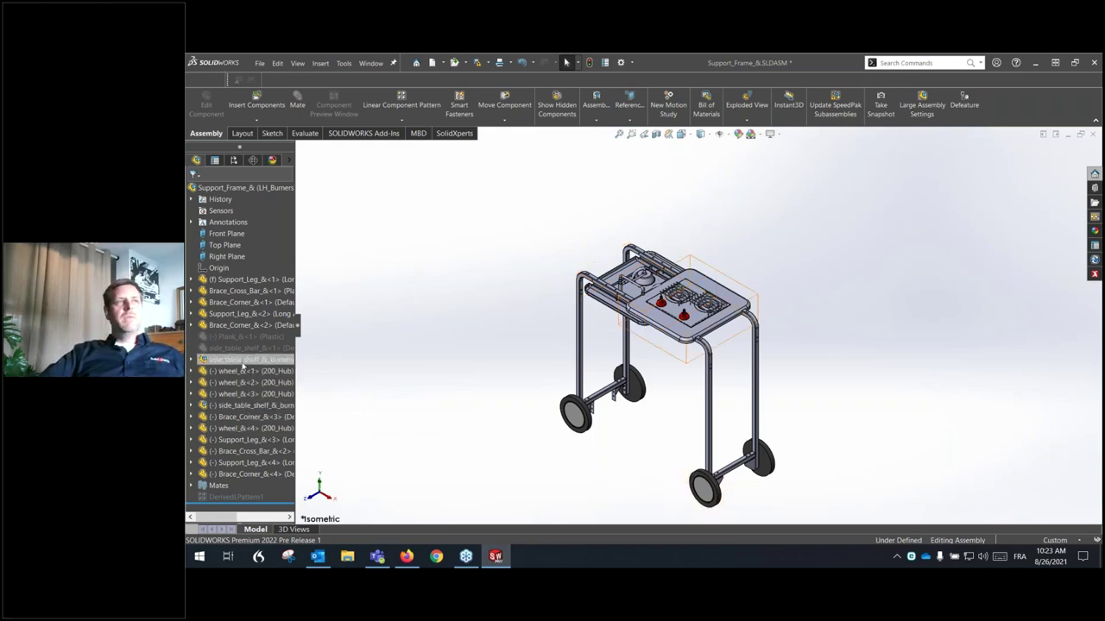
Delete the original components from Support_Leg<1> through side_table_shelf<1>
{"action": "left_click", "coordinate": [243, 360]}
{"action": "left_click", "coordinate": [226, 281], "text": "shift"}
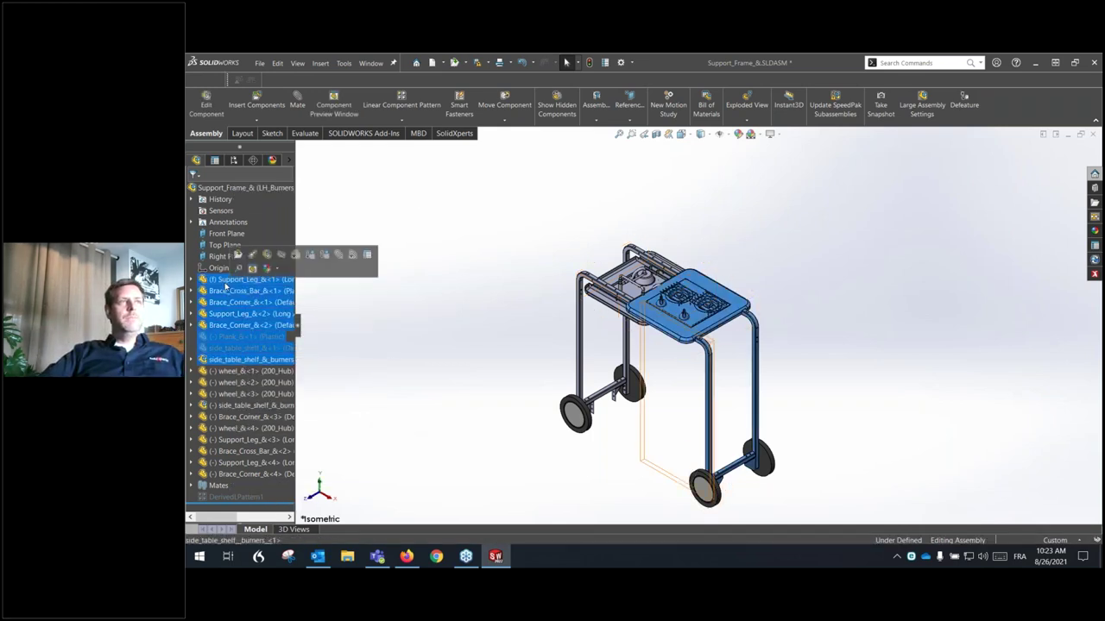
{"action": "right_click", "coordinate": [237, 321]}
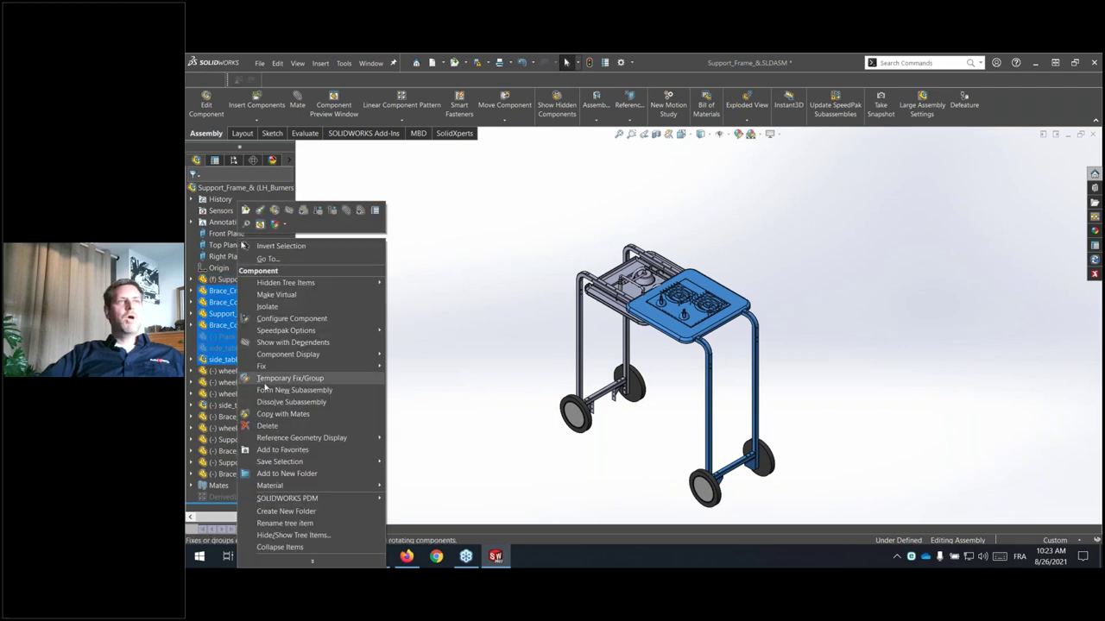
{"action": "left_click", "coordinate": [267, 425]}
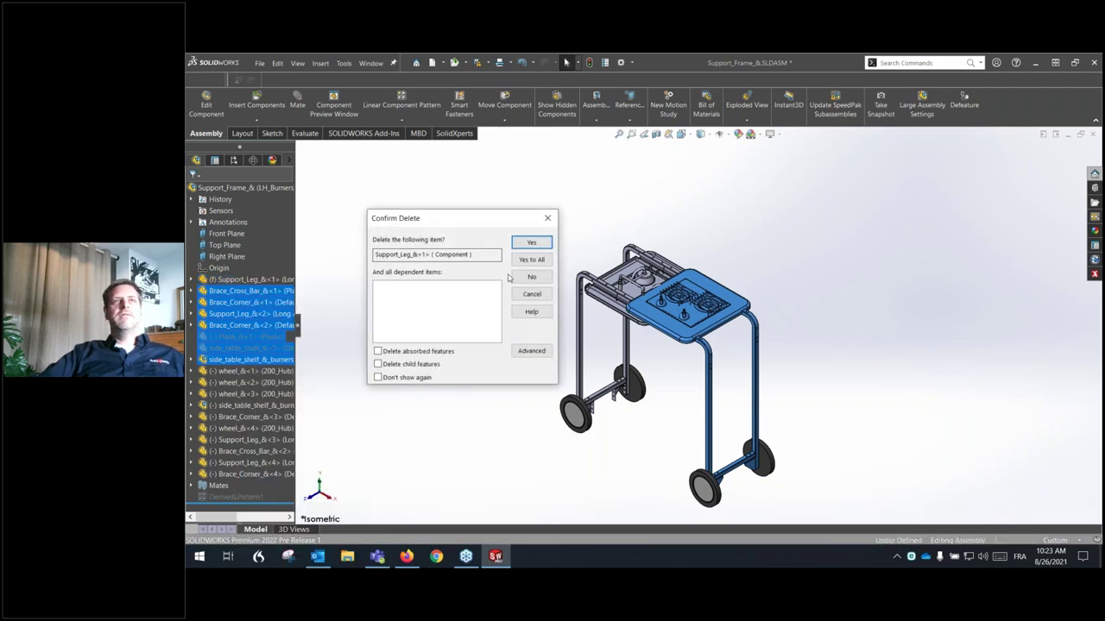
{"action": "left_click", "coordinate": [532, 260]}
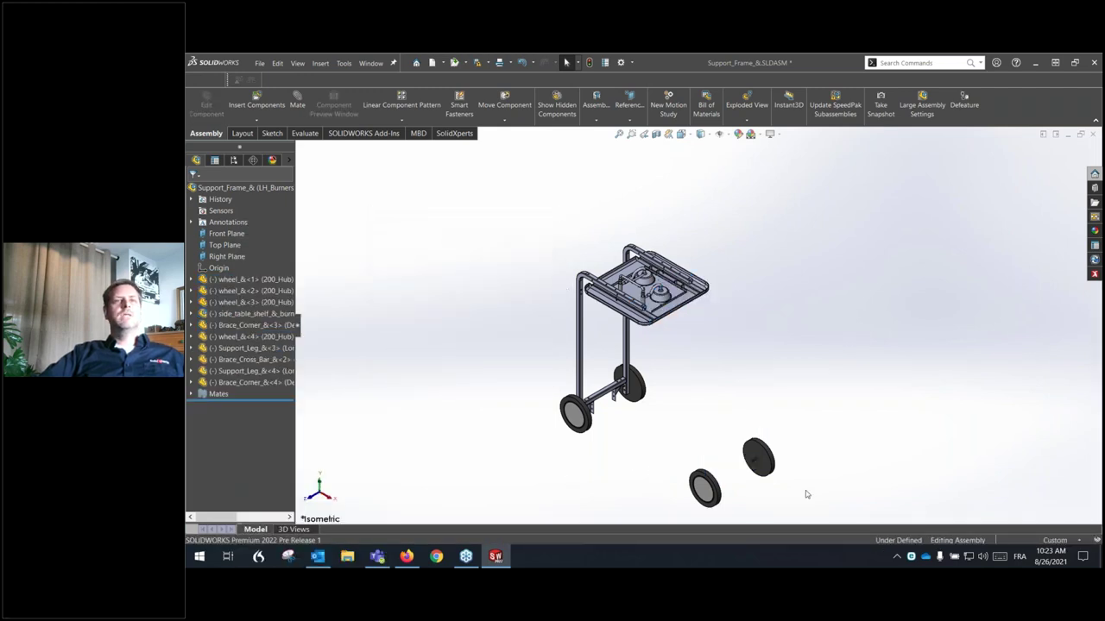
Delete the two loose wheels, wheel_&<1> and wheel_&<2>, and zoom in on the cart
{"action": "left_click_drag", "start_coordinate": [825, 496], "coordinate": [647, 437]}
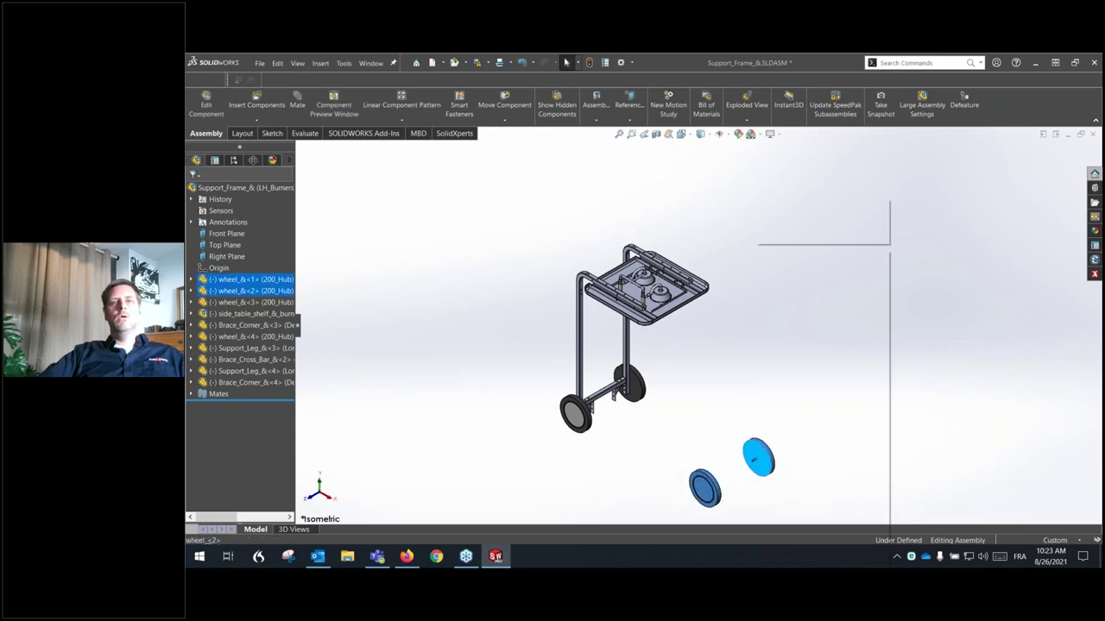
{"action": "left_click", "coordinate": [794, 444]}
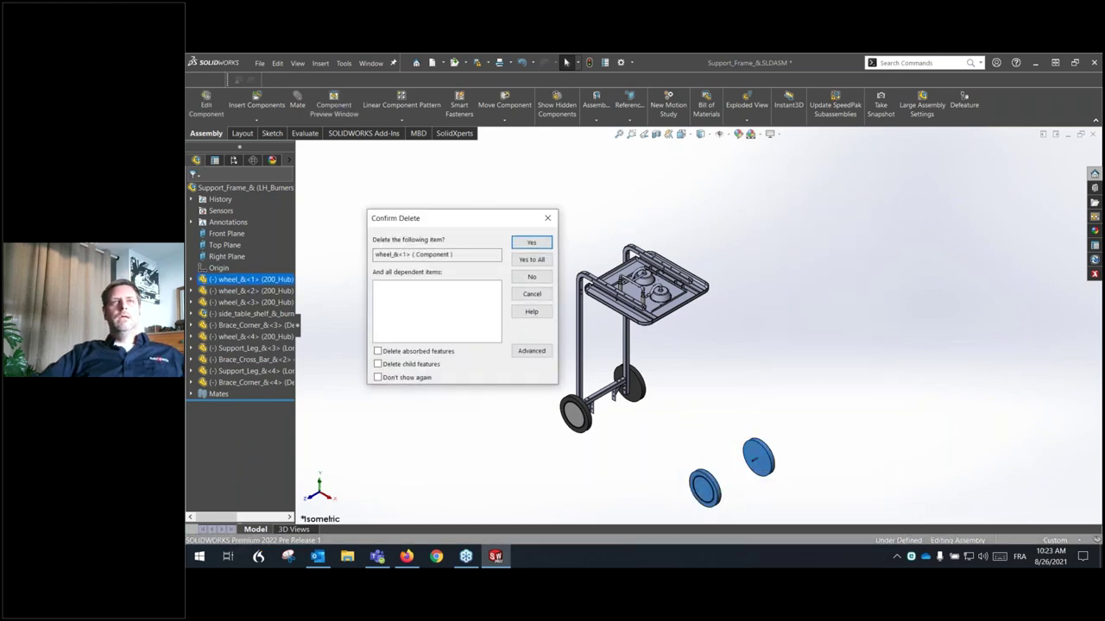
{"action": "left_click", "coordinate": [531, 260]}
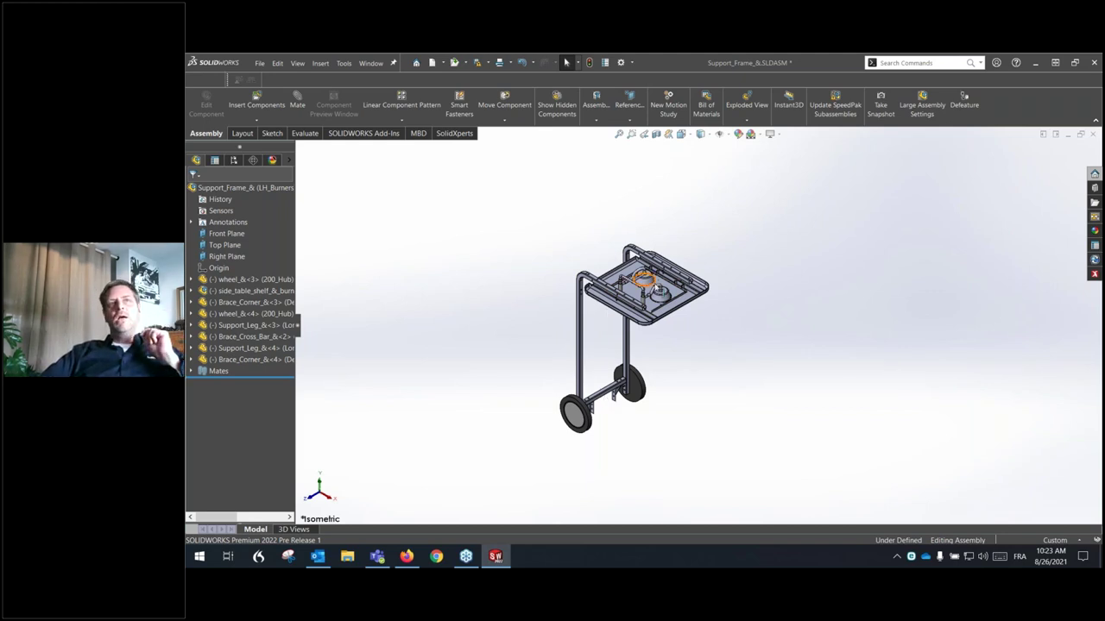
{"action": "scroll", "coordinate": [663, 293], "scroll_direction": "down", "scroll_amount": 3}
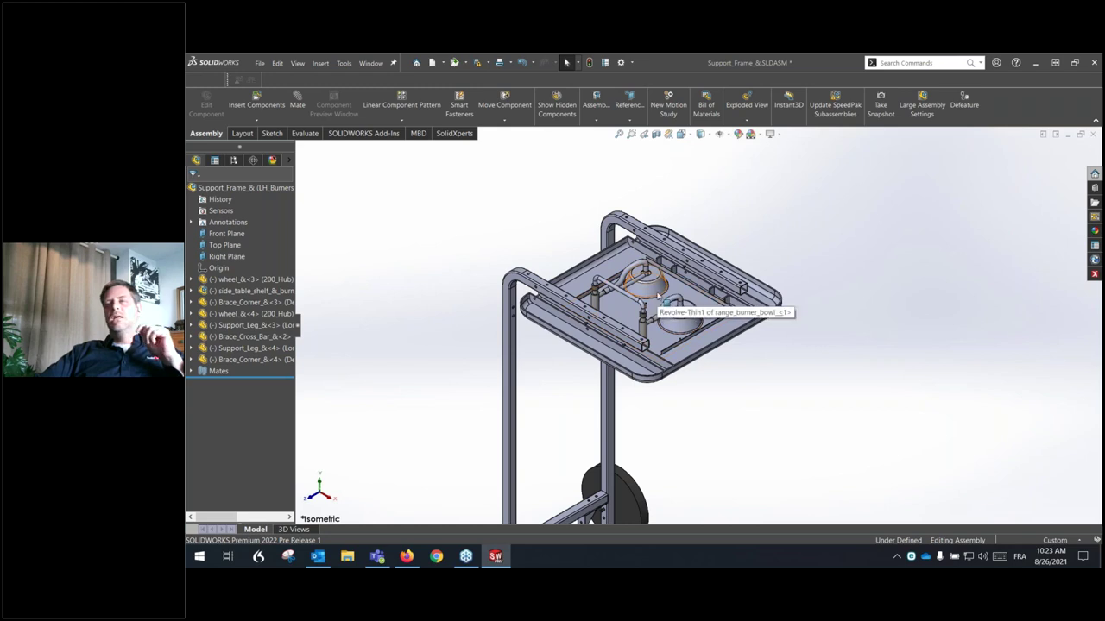
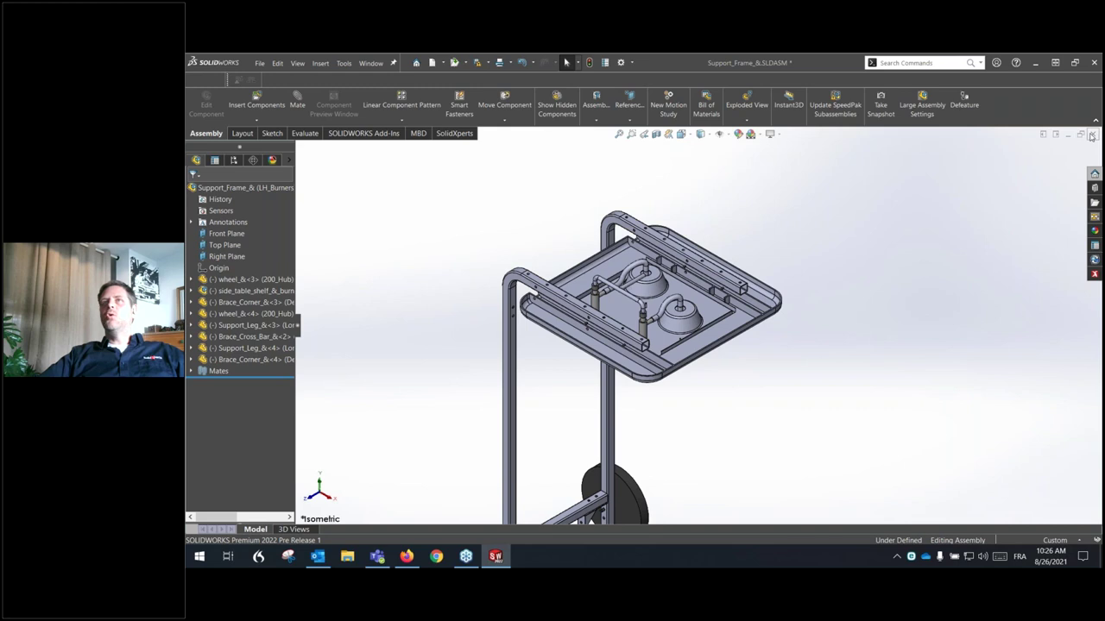
Close the Support_Frame_& assembly, answering the Save Modified Documents prompt
{"action": "left_click", "coordinate": [1092, 137]}
{"action": "left_click", "coordinate": [622, 285]}
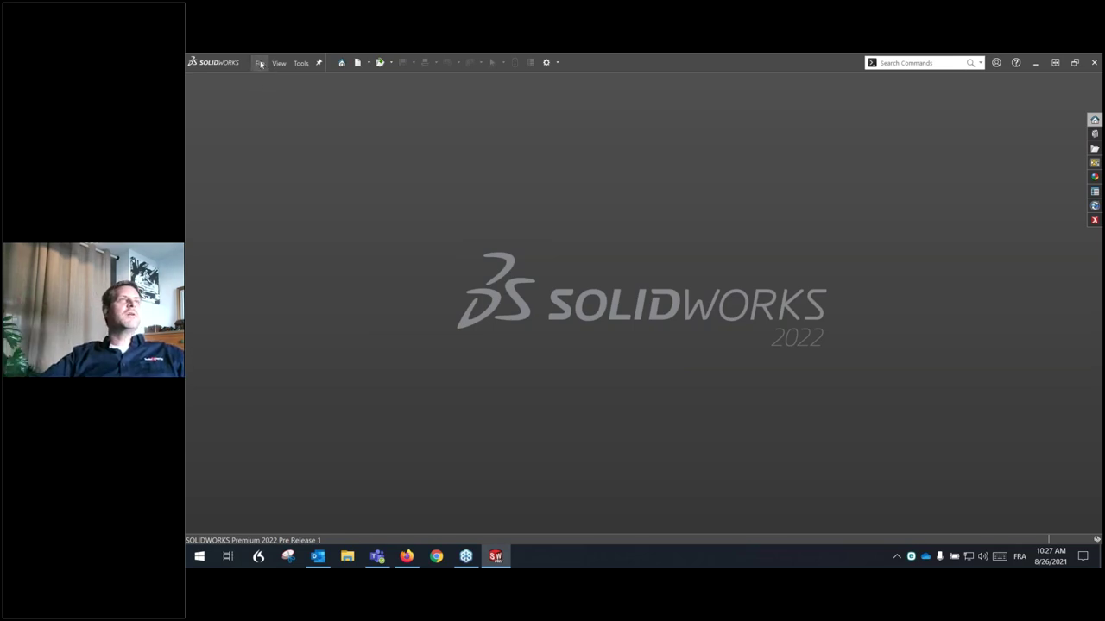
Cancel opening a file from the Open dialog and quit SOLIDWORKS 2022
{"action": "left_click", "coordinate": [257, 63]}
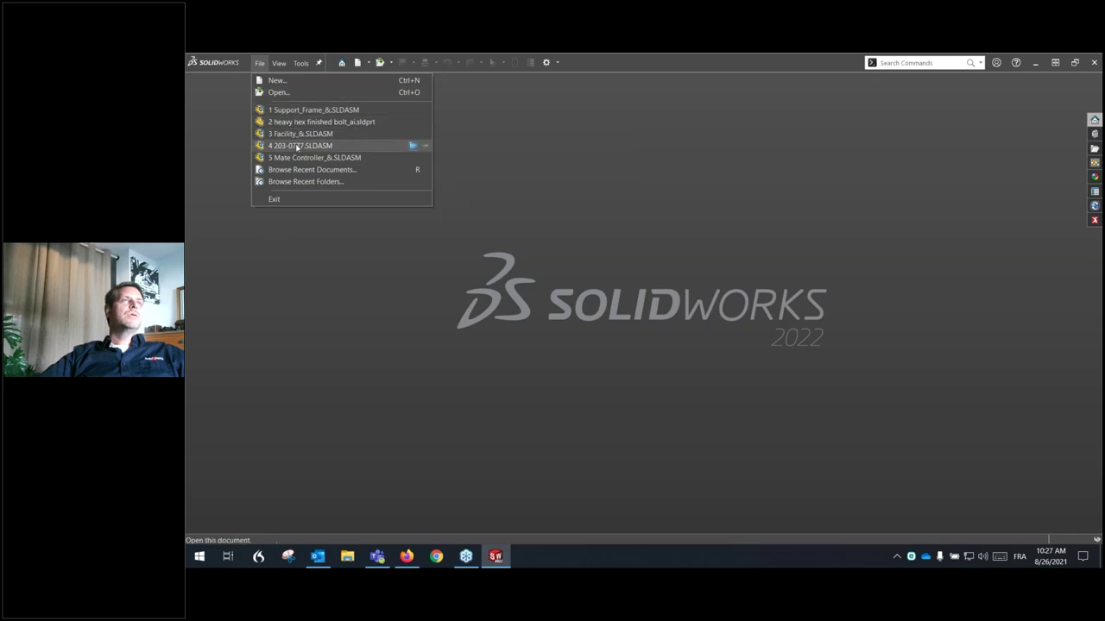
{"action": "left_click", "coordinate": [296, 92]}
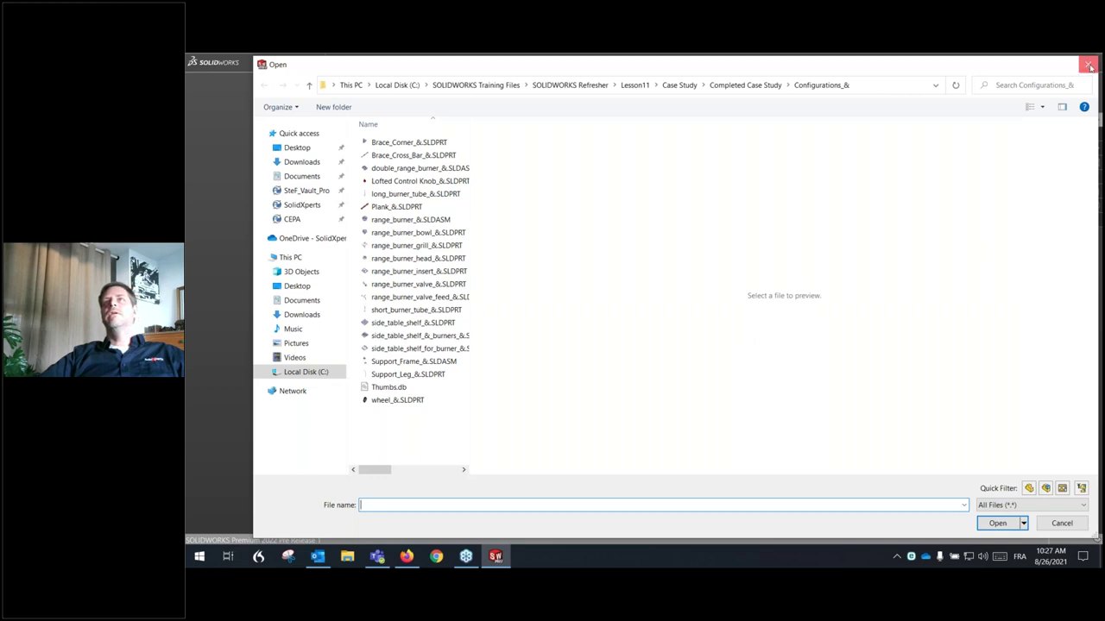
{"action": "left_click", "coordinate": [1089, 65]}
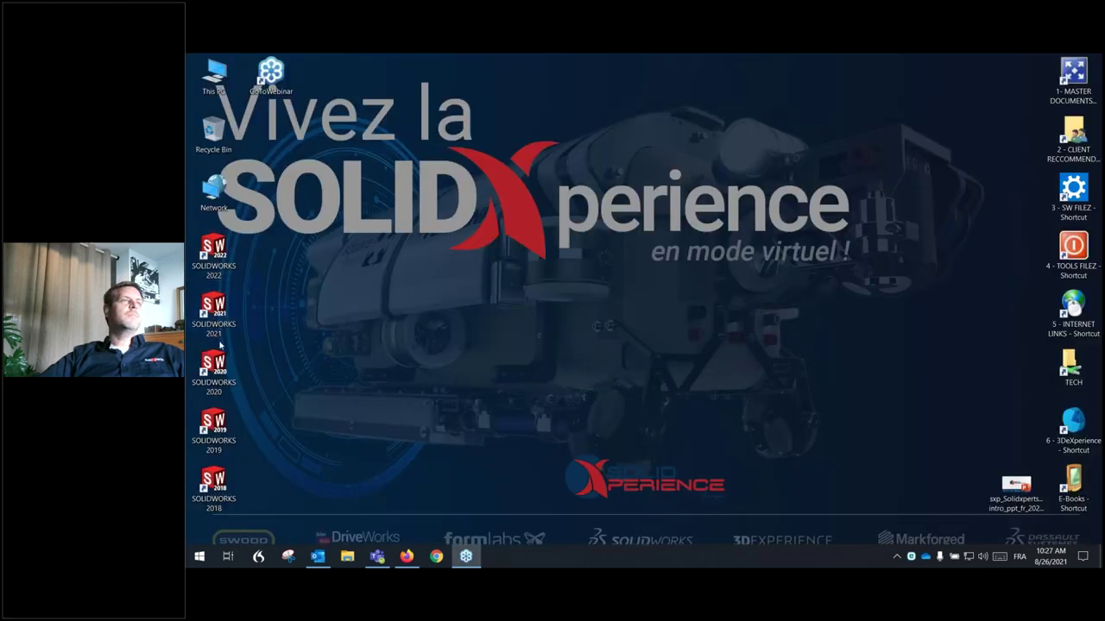
Launch SOLIDWORKS 2021 from its desktop shortcut
{"action": "double_click", "coordinate": [213, 309]}
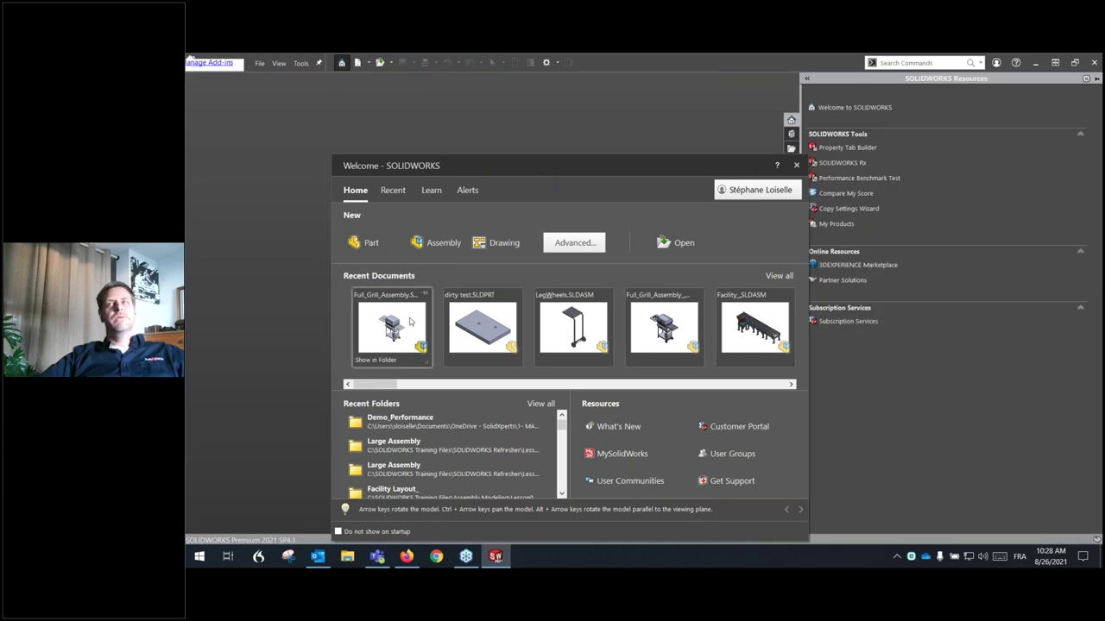
Open Full_Grill_Assembly from the Welcome screen's Recent Documents thumbnails
{"action": "left_click", "coordinate": [410, 321]}
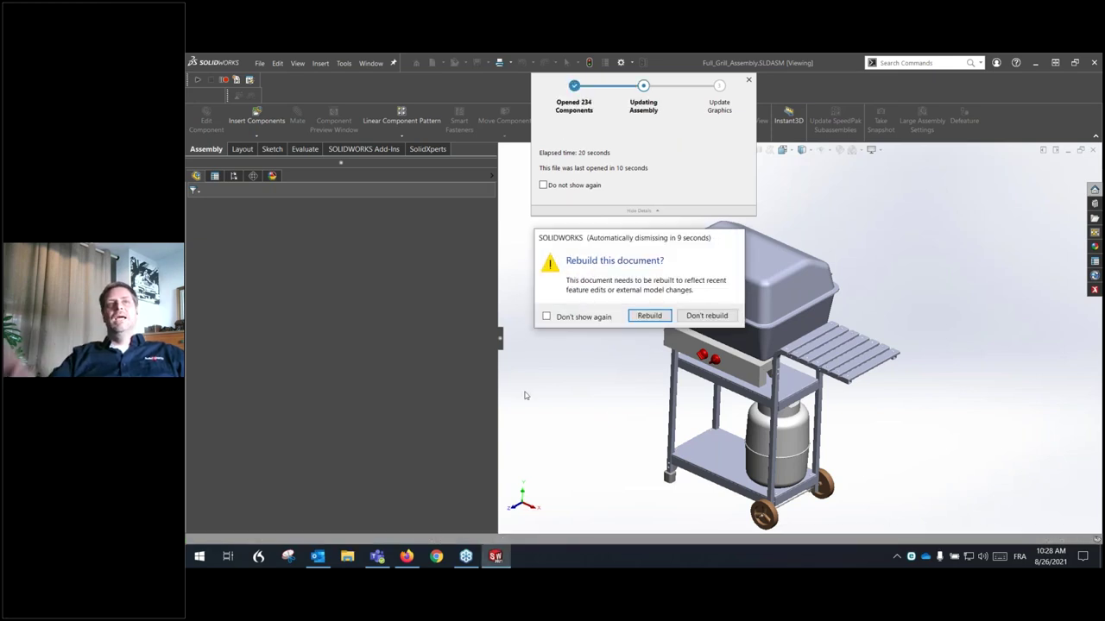
Accept the rebuild prompt so all 234 grill components finish loading
{"action": "left_click", "coordinate": [649, 316]}
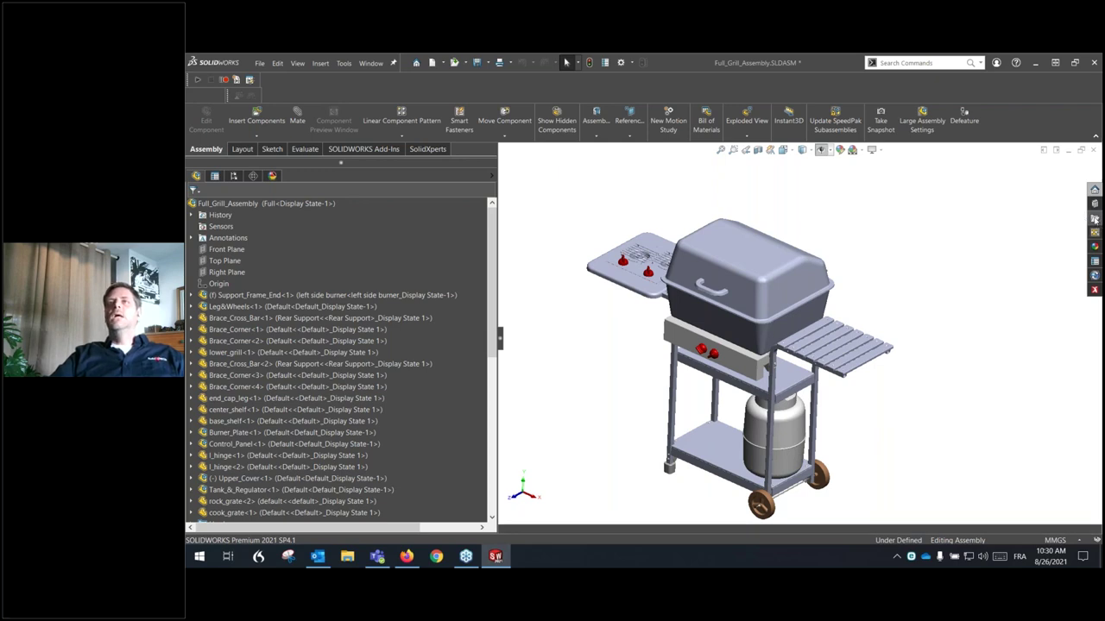
Expand Open in SOLIDWORKS in the File Explorer pane and bring up its context menu
{"action": "left_click", "coordinate": [1092, 220]}
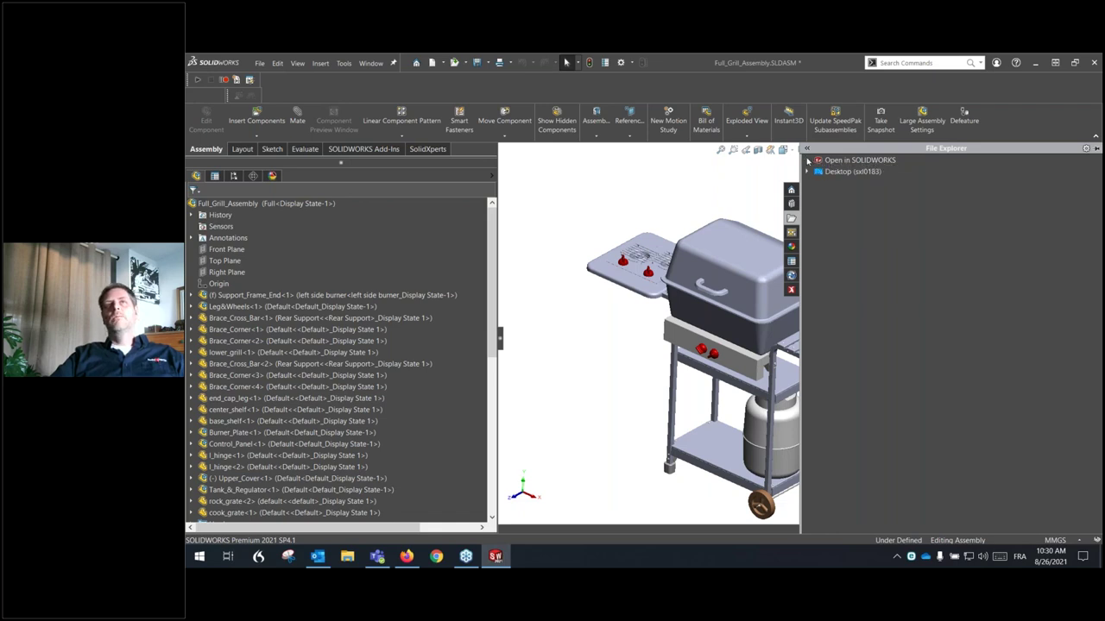
{"action": "left_click", "coordinate": [807, 162]}
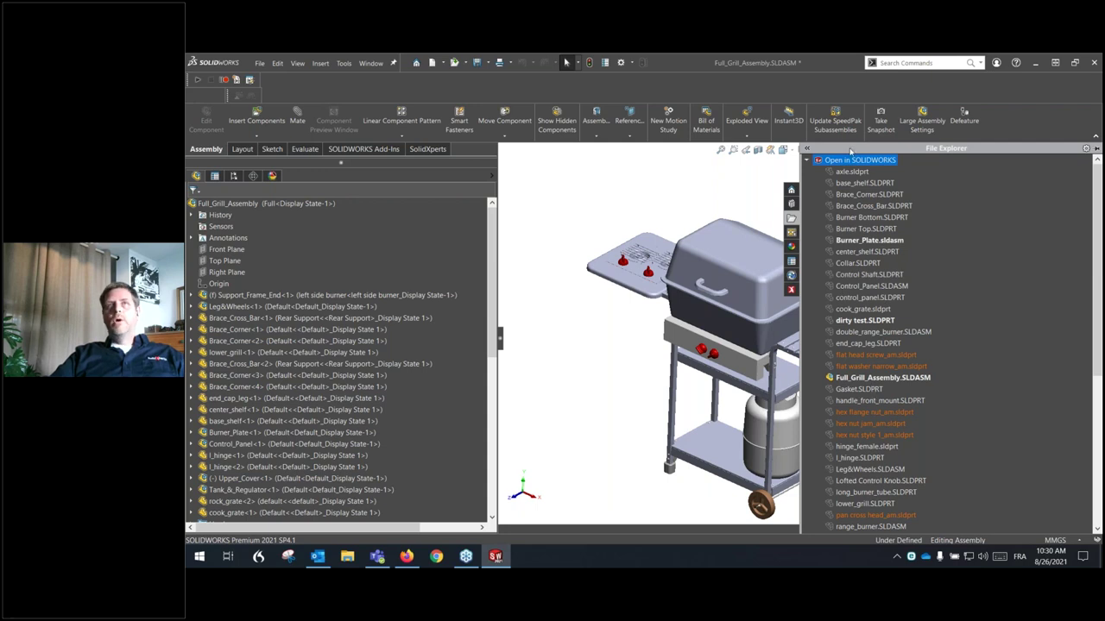
{"action": "right_click", "coordinate": [855, 163]}
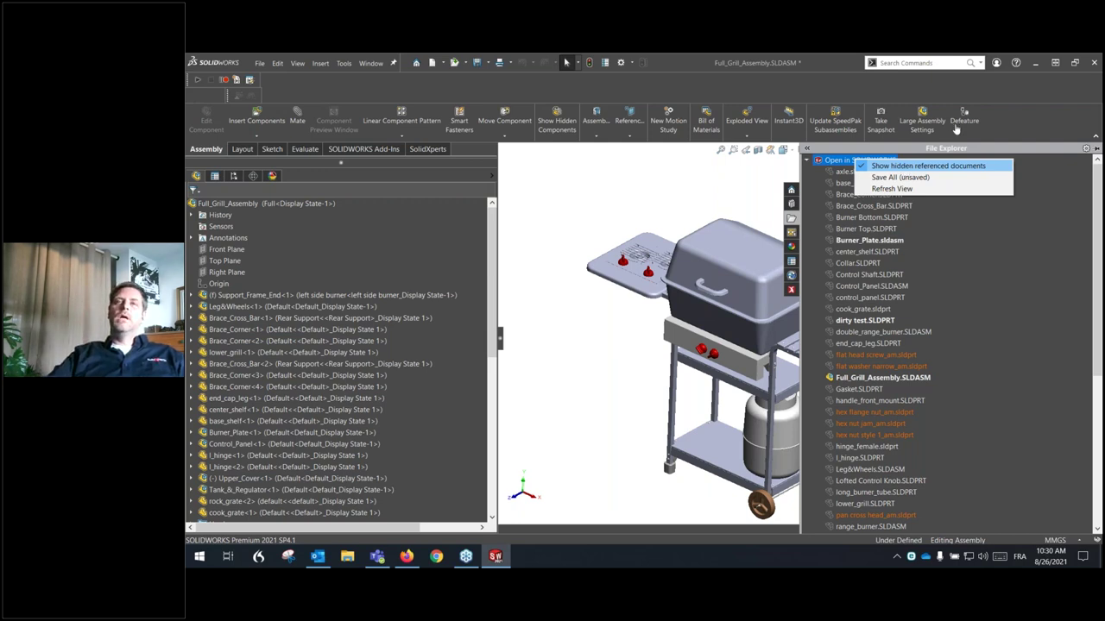
Dismiss the open-files context menu without choosing any option
{"action": "left_click", "coordinate": [1050, 316]}
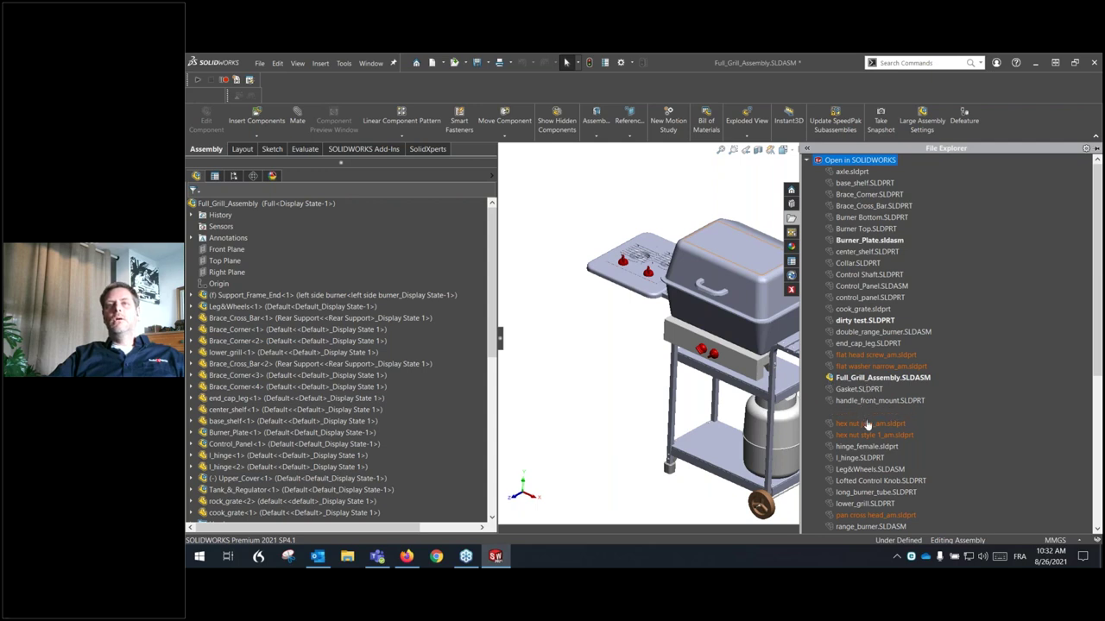
Select Burner_Plate in the open-documents list, then close the grill assembly to reach the save prompt
{"action": "scroll", "coordinate": [863, 407], "scroll_direction": "down", "scroll_amount": 5}
{"action": "scroll", "coordinate": [872, 413], "scroll_direction": "down", "scroll_amount": 3}
{"action": "scroll", "coordinate": [881, 408], "scroll_direction": "up", "scroll_amount": 1}
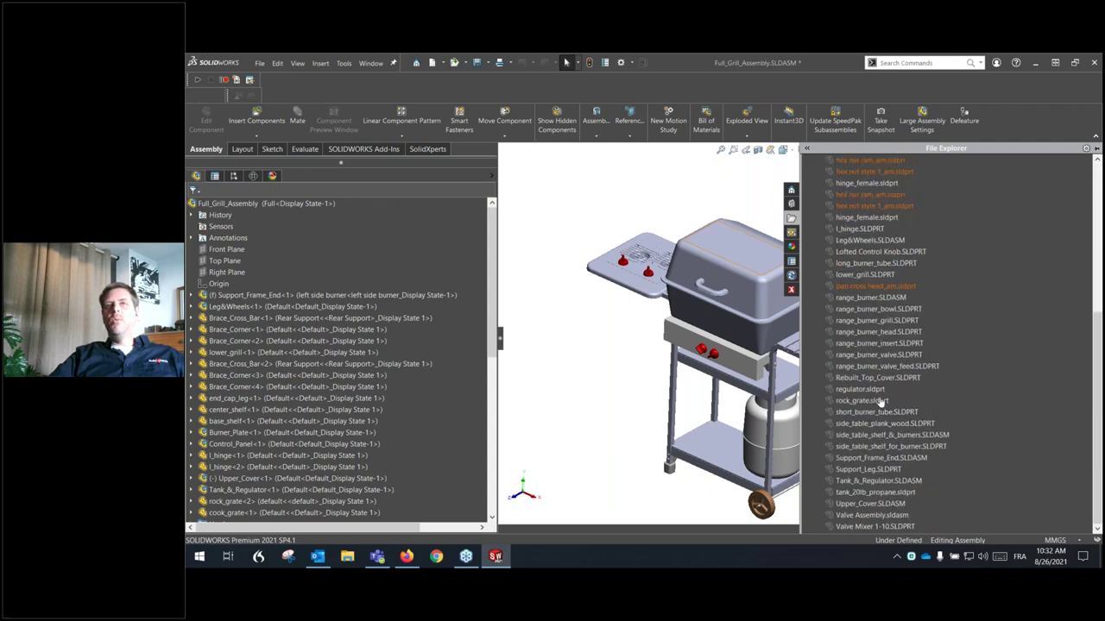
{"action": "scroll", "coordinate": [882, 406], "scroll_direction": "up", "scroll_amount": 5}
{"action": "scroll", "coordinate": [878, 326], "scroll_direction": "up", "scroll_amount": 1}
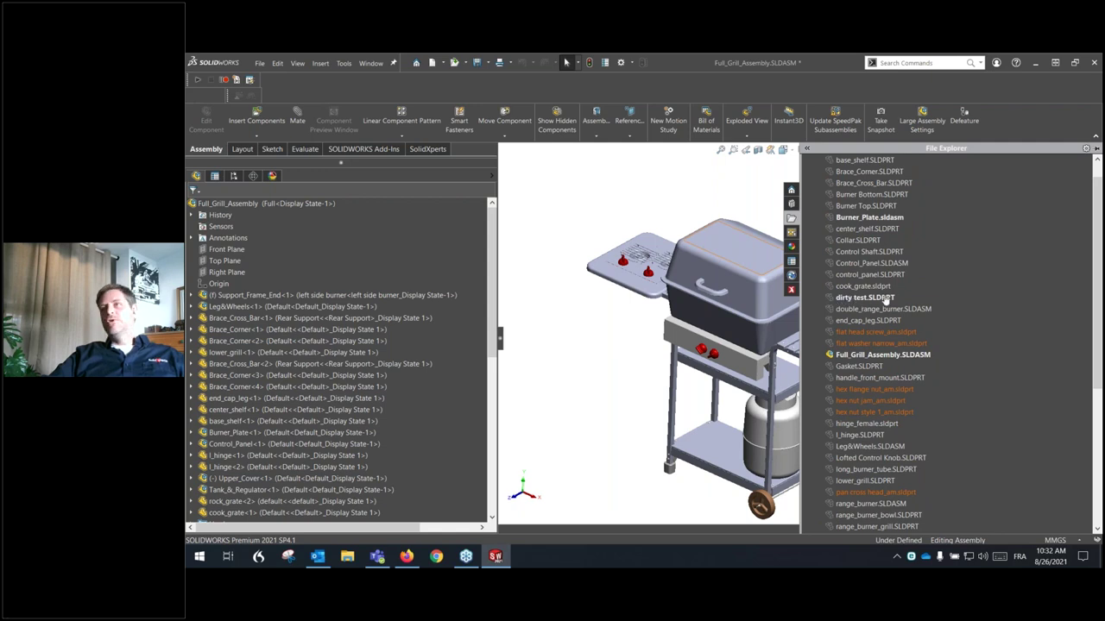
{"action": "scroll", "coordinate": [878, 303], "scroll_direction": "up", "scroll_amount": 1}
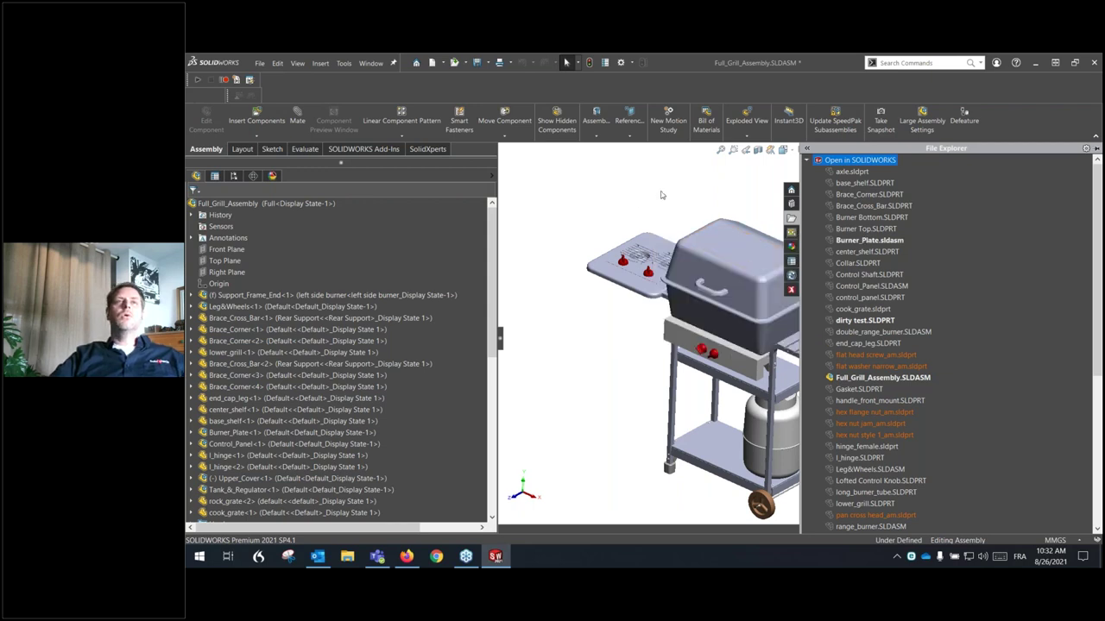
{"action": "left_click", "coordinate": [868, 242]}
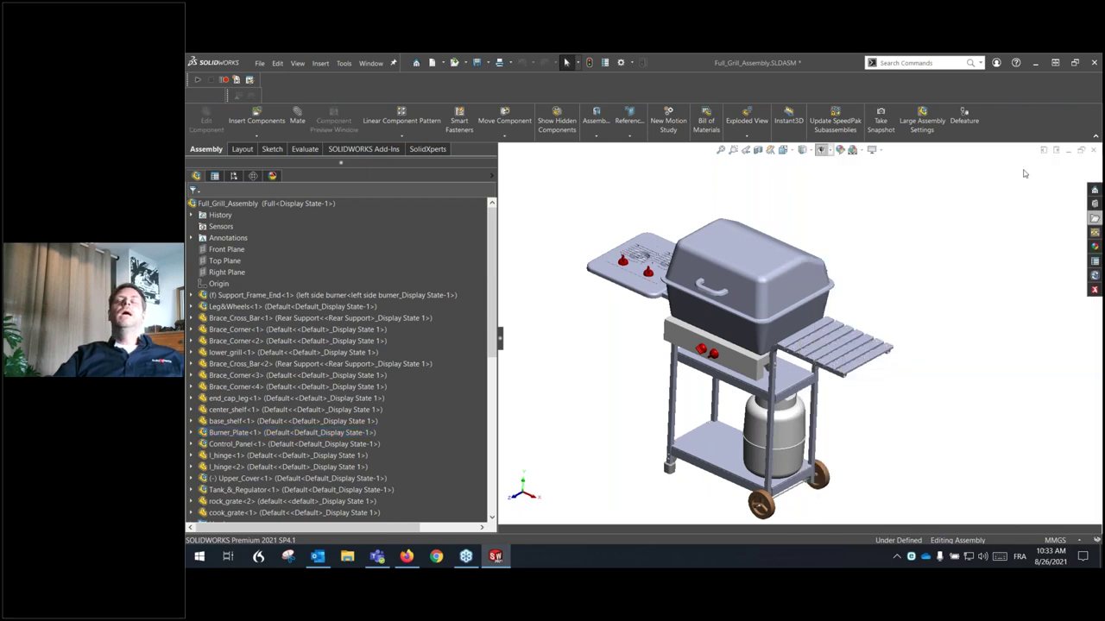
{"action": "left_click", "coordinate": [1095, 218]}
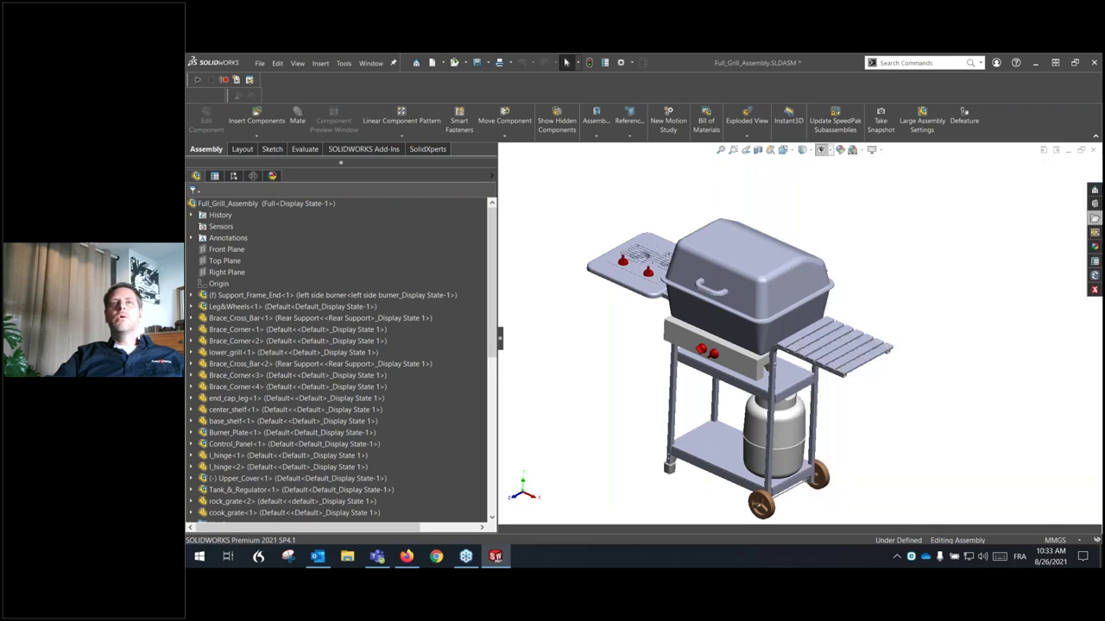
{"action": "key", "text": "ctrl+s"}
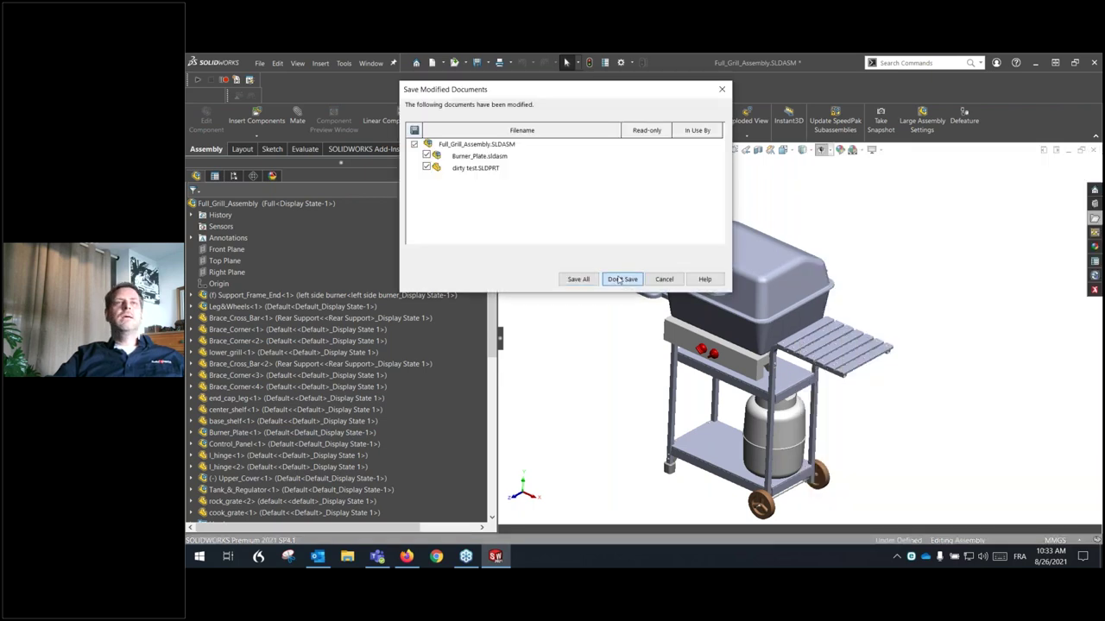
Close the grill assembly without saving and open Burner_Plate.sldasm, filtering the folder to assembly files
{"action": "left_click", "coordinate": [623, 279]}
{"action": "left_click", "coordinate": [259, 63]}
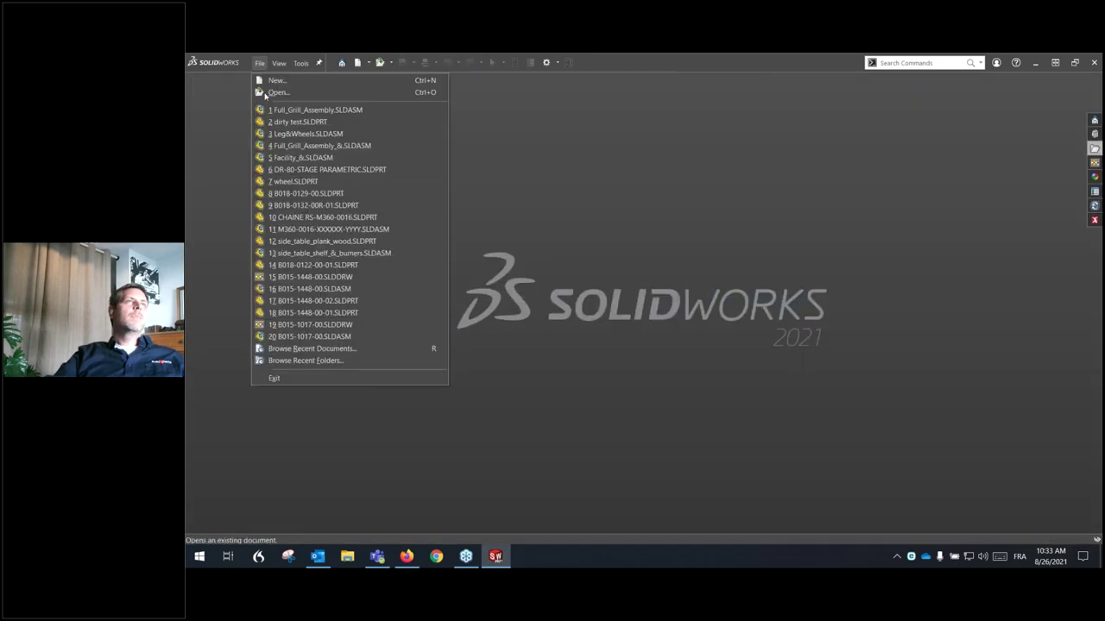
{"action": "key", "text": "ctrl+o"}
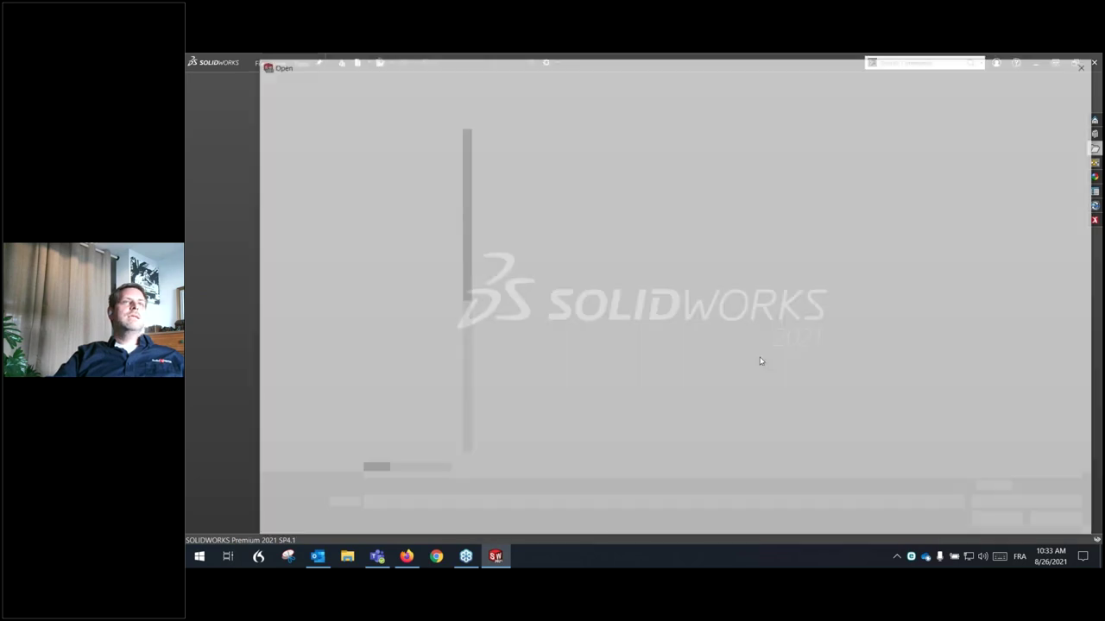
{"action": "left_click", "coordinate": [399, 348]}
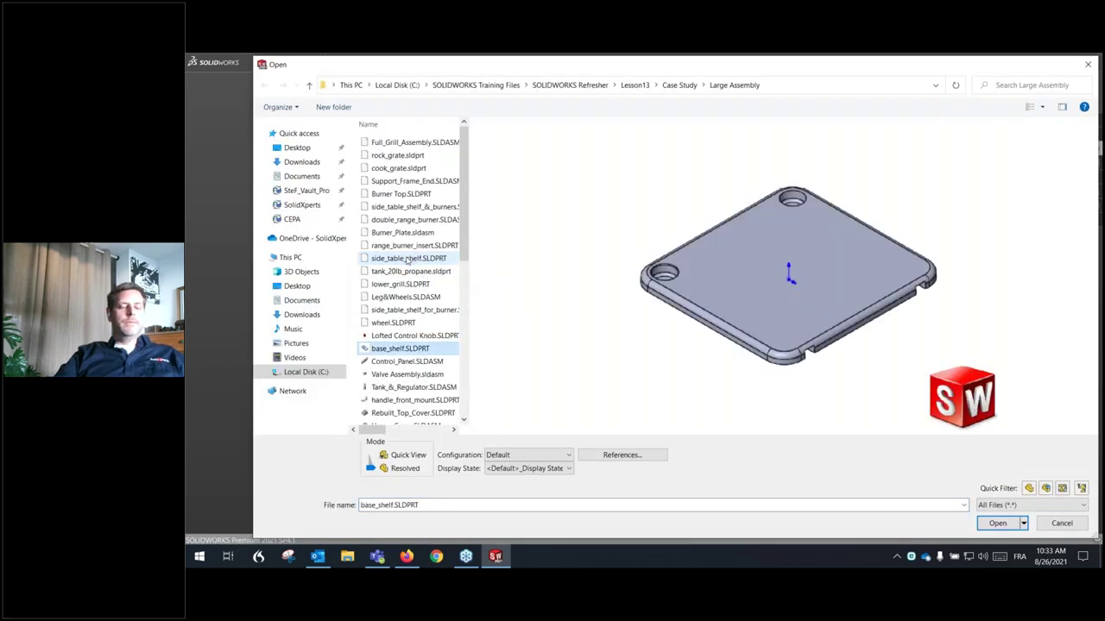
{"action": "type", "text": "bu"}
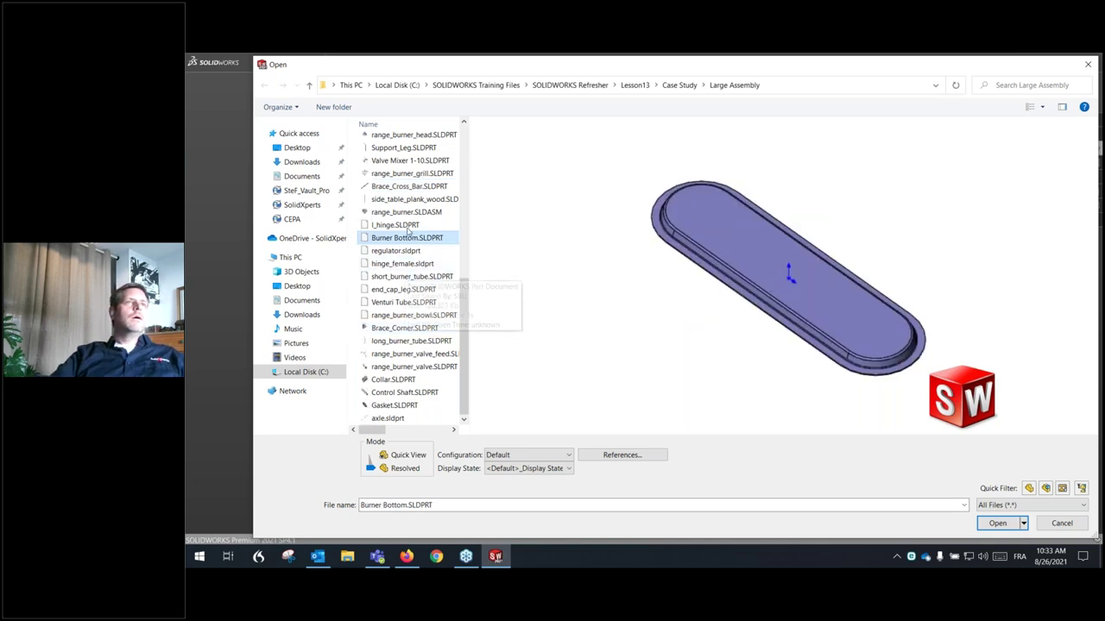
{"action": "left_click_drag", "start_coordinate": [469, 315], "coordinate": [625, 315]}
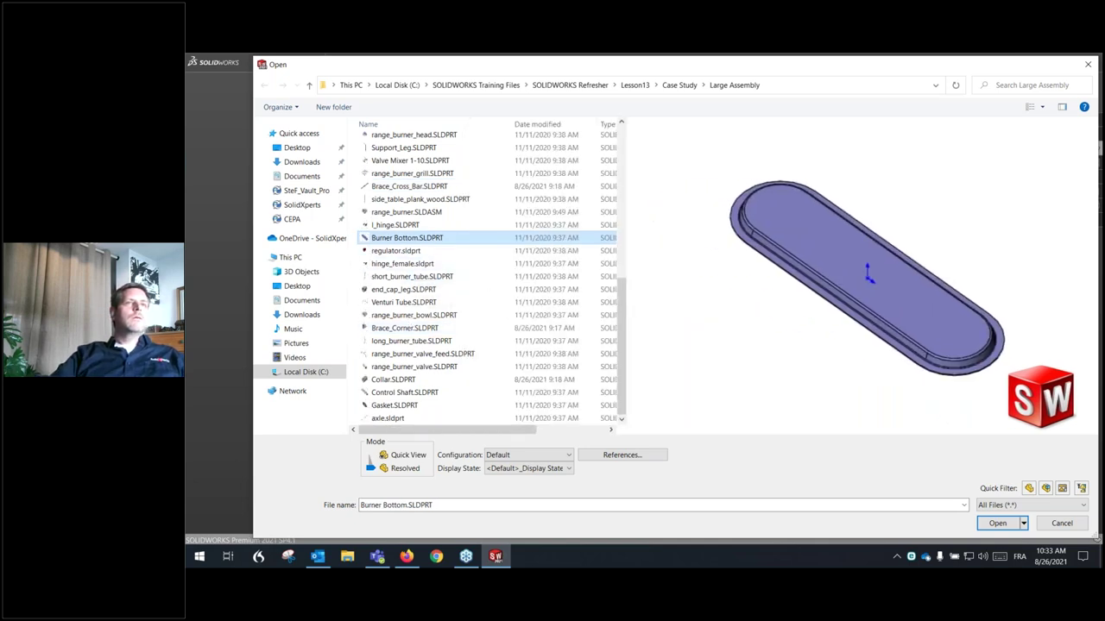
{"action": "left_click", "coordinate": [1045, 489]}
{"action": "left_click", "coordinate": [403, 233]}
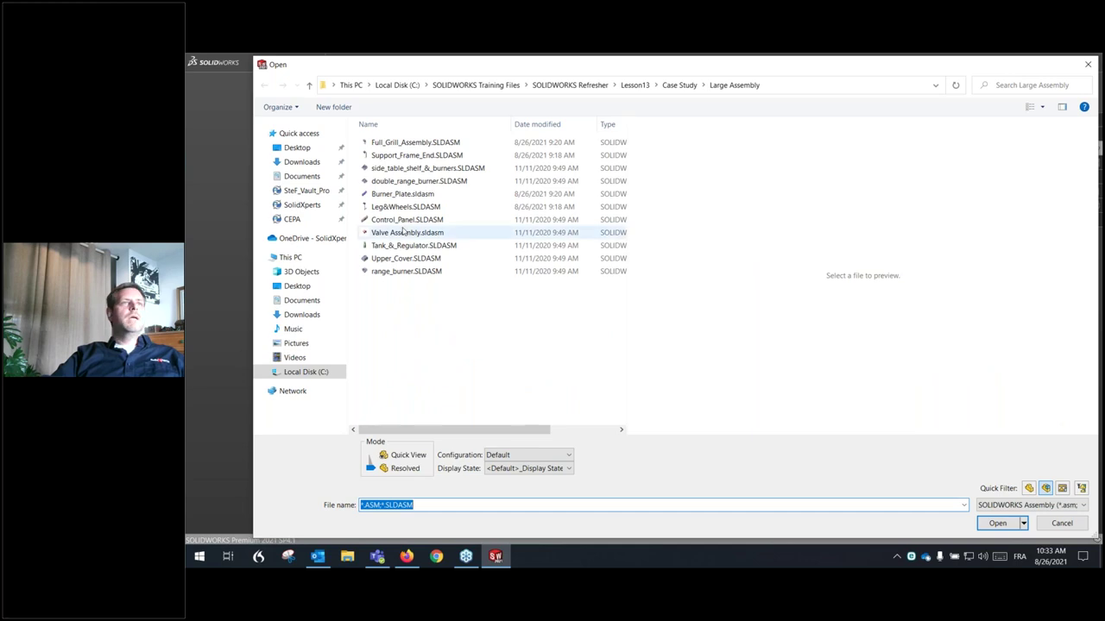
{"action": "key", "text": "Up"}
{"action": "key", "text": "Up"}
{"action": "key", "text": "Up"}
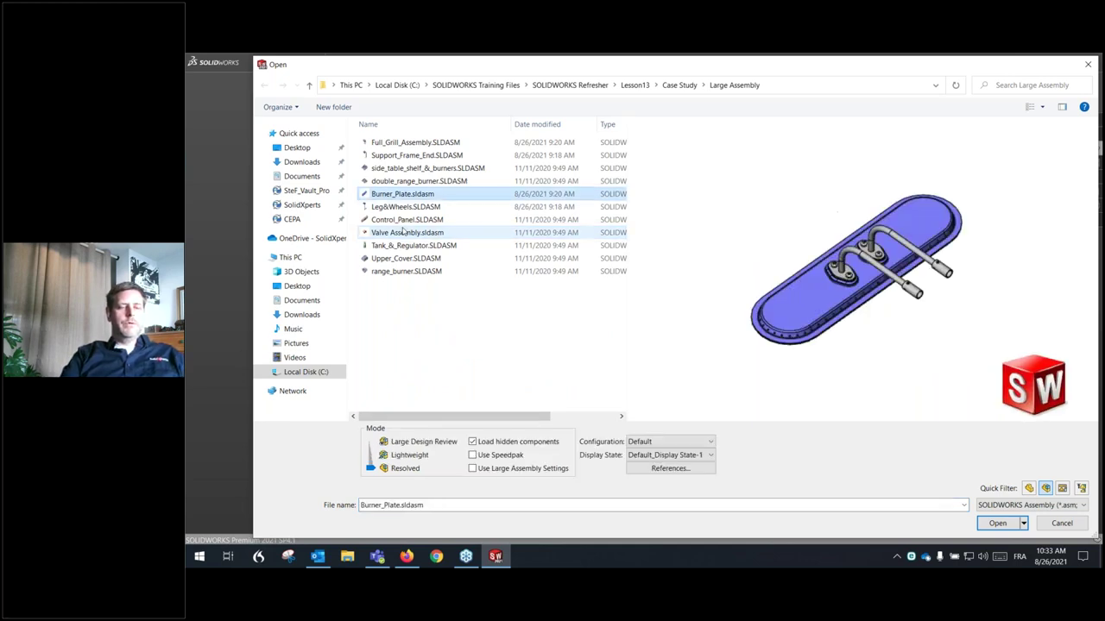
{"action": "left_click", "coordinate": [996, 523]}
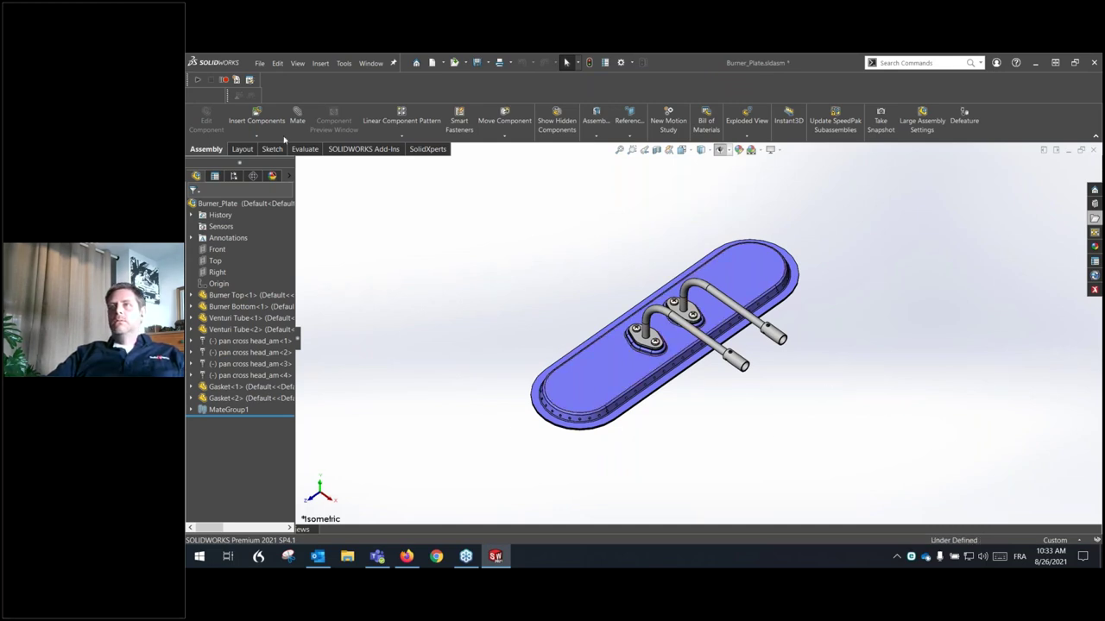
Save Burner_Plate.sldasm and close it
{"action": "left_click", "coordinate": [259, 63]}
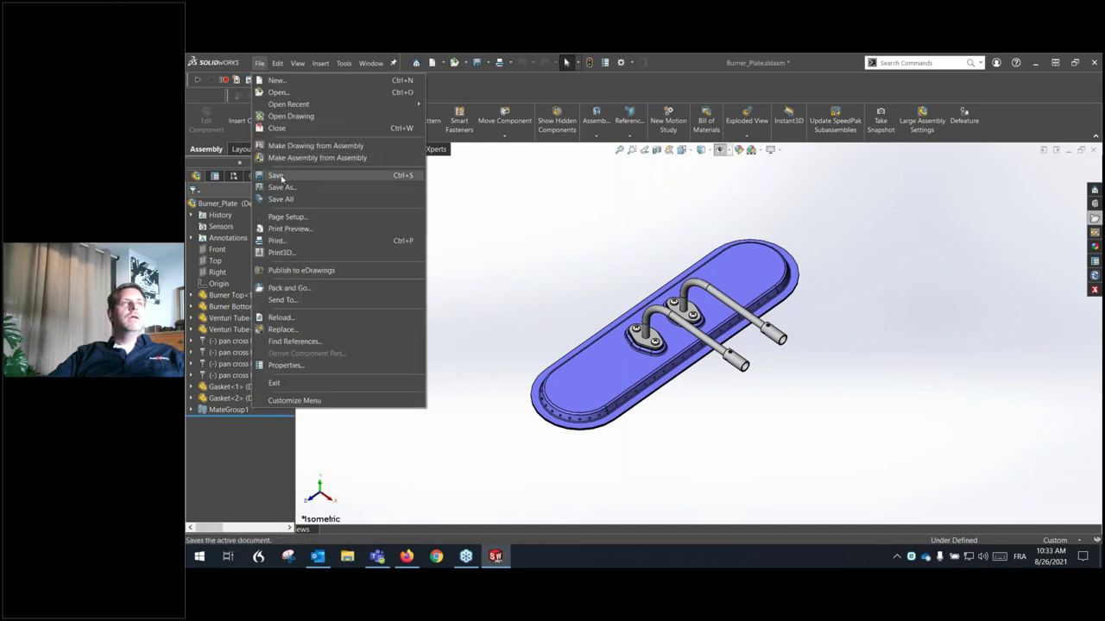
{"action": "left_click", "coordinate": [282, 179]}
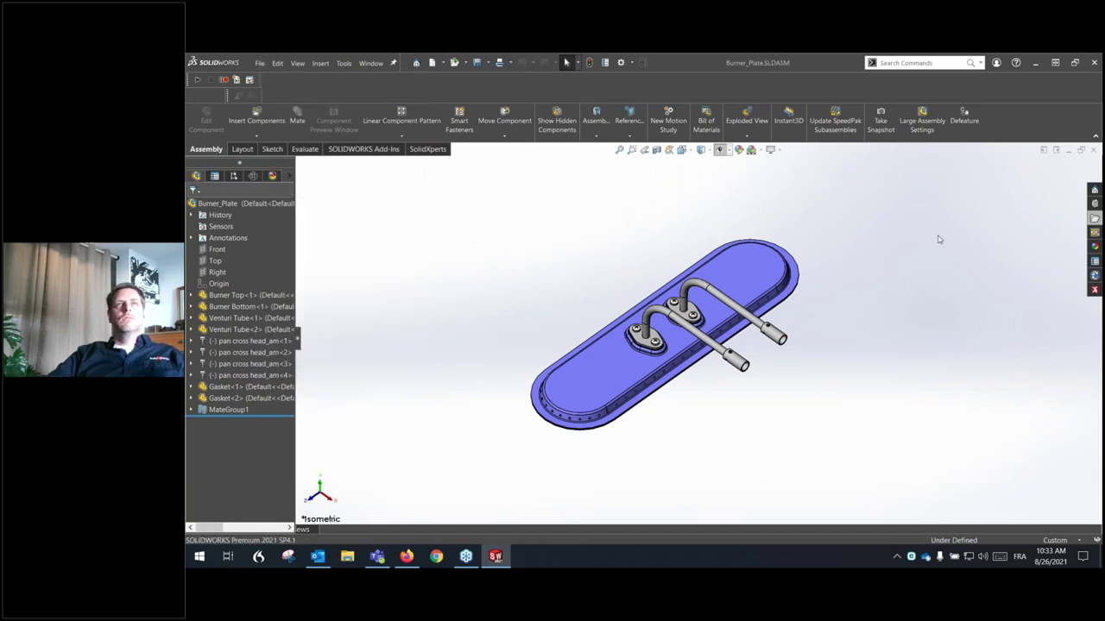
{"action": "left_click", "coordinate": [1092, 152]}
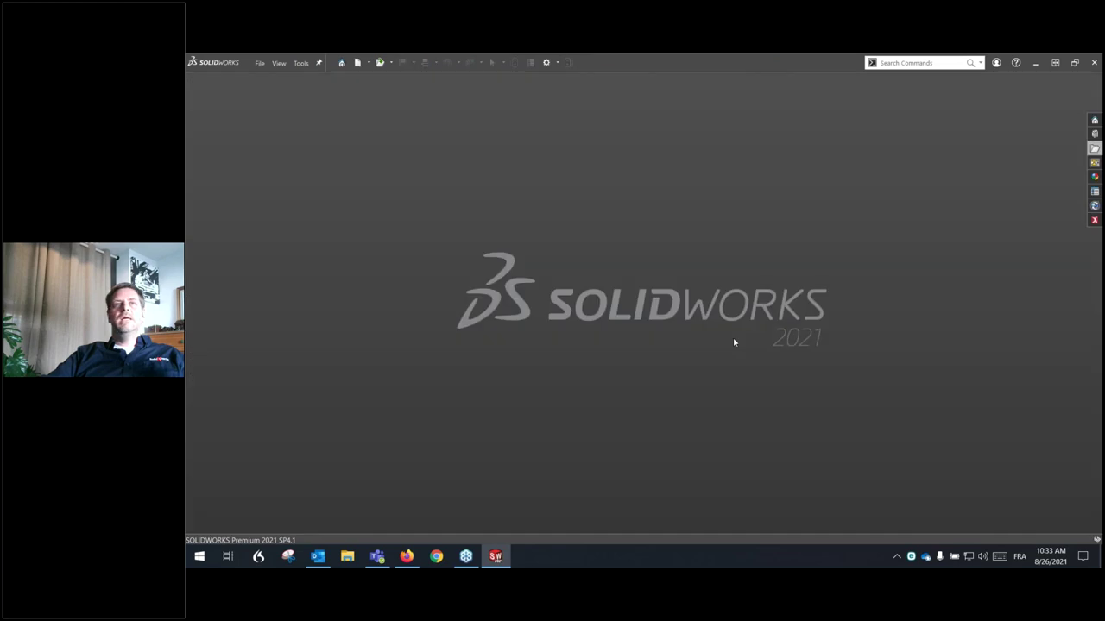
Reopen Full_Grill_Assembly.SLDASM from the recent files list, accepting the rebuild
{"action": "left_click", "coordinate": [278, 63]}
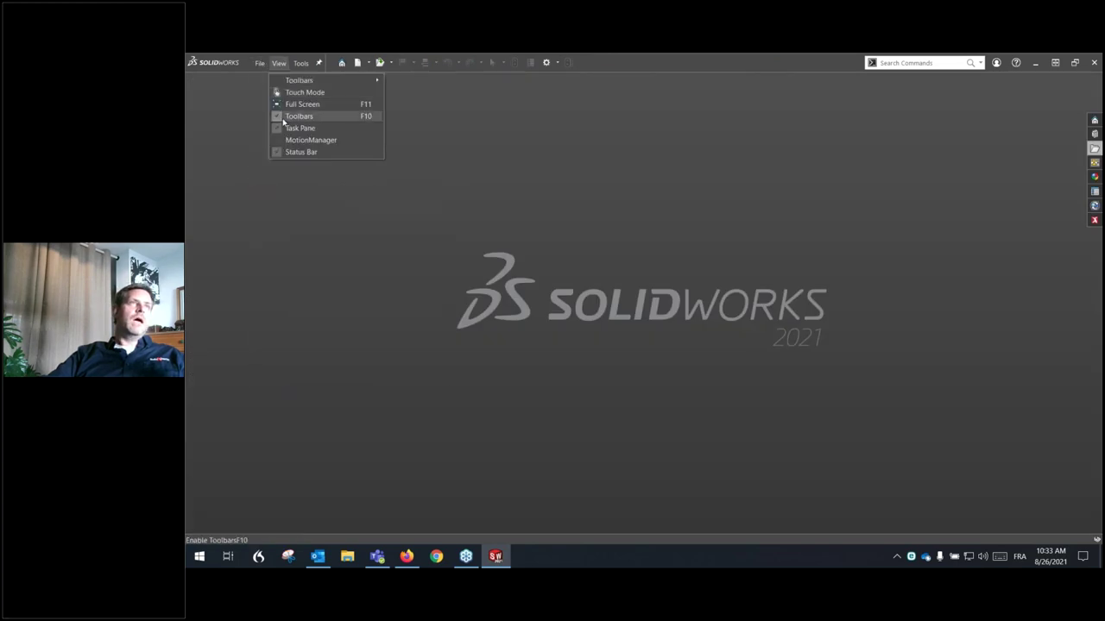
{"action": "mouse_move", "coordinate": [315, 122]}
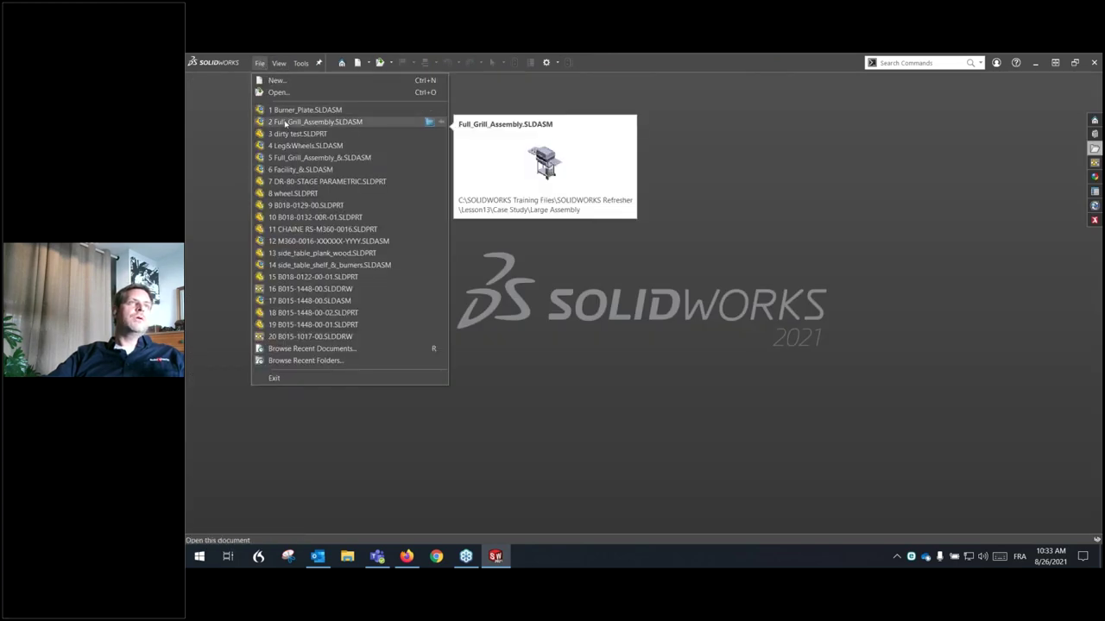
{"action": "left_click", "coordinate": [284, 123]}
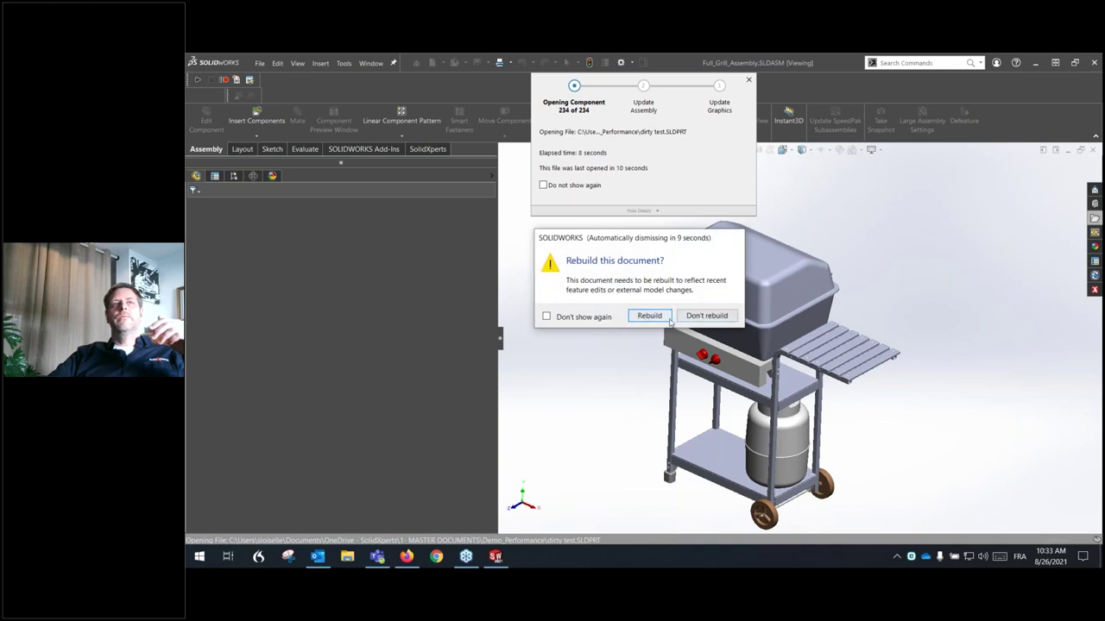
{"action": "left_click", "coordinate": [721, 316]}
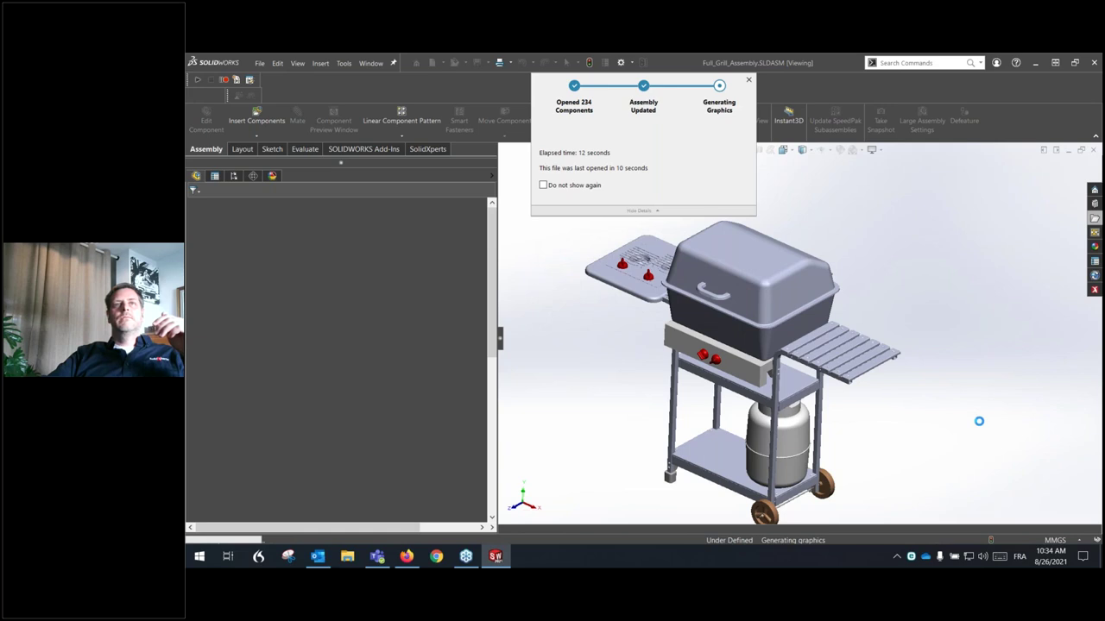
{"action": "left_click", "coordinate": [1094, 218]}
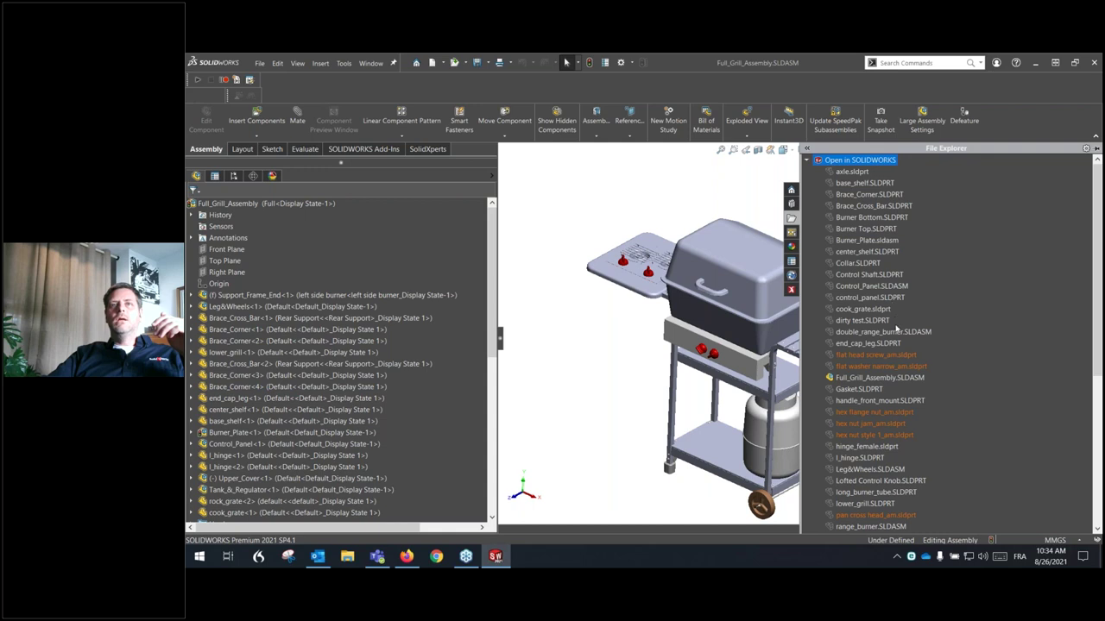
{"action": "scroll", "coordinate": [935, 352], "scroll_direction": "down", "scroll_amount": 2}
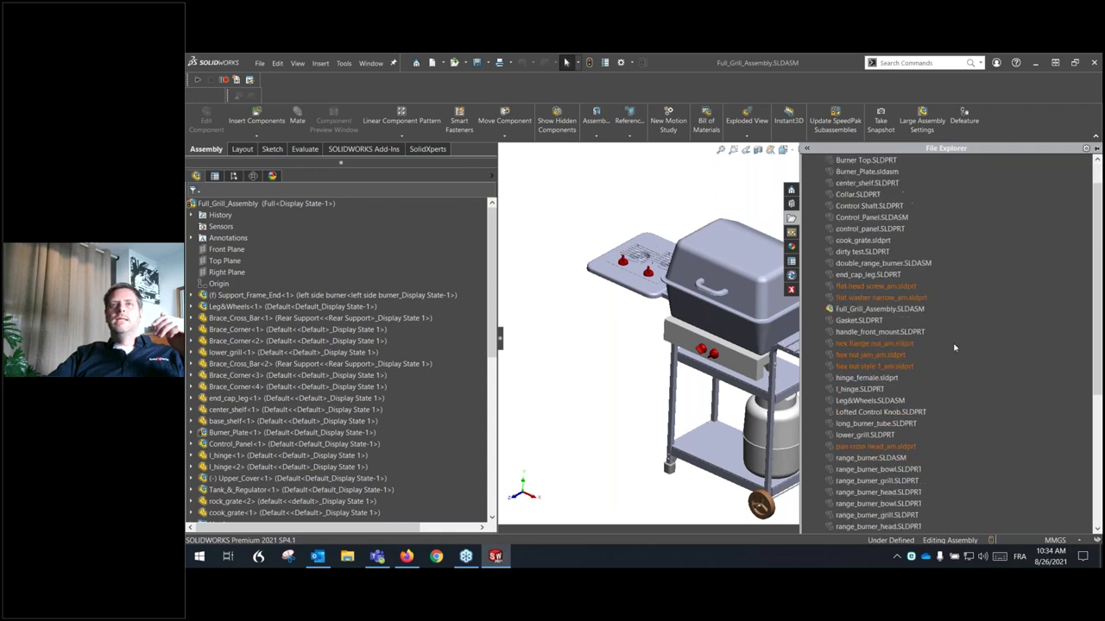
{"action": "scroll", "coordinate": [949, 350], "scroll_direction": "down", "scroll_amount": 6}
{"action": "scroll", "coordinate": [949, 354], "scroll_direction": "up", "scroll_amount": 3}
{"action": "scroll", "coordinate": [973, 341], "scroll_direction": "up", "scroll_amount": 5}
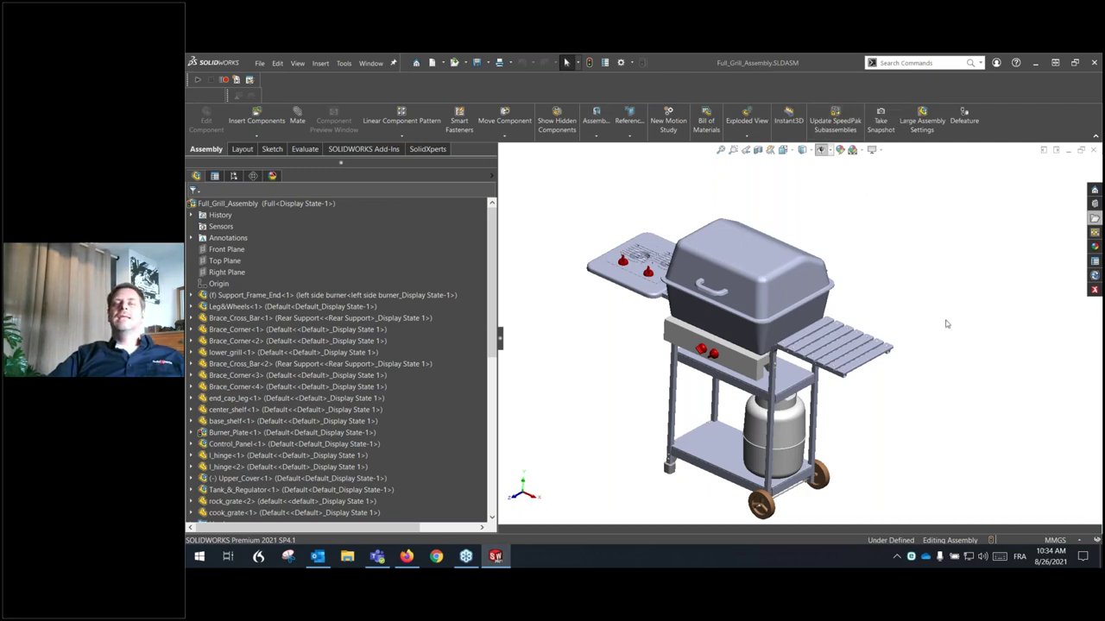
{"action": "left_click", "coordinate": [1093, 220]}
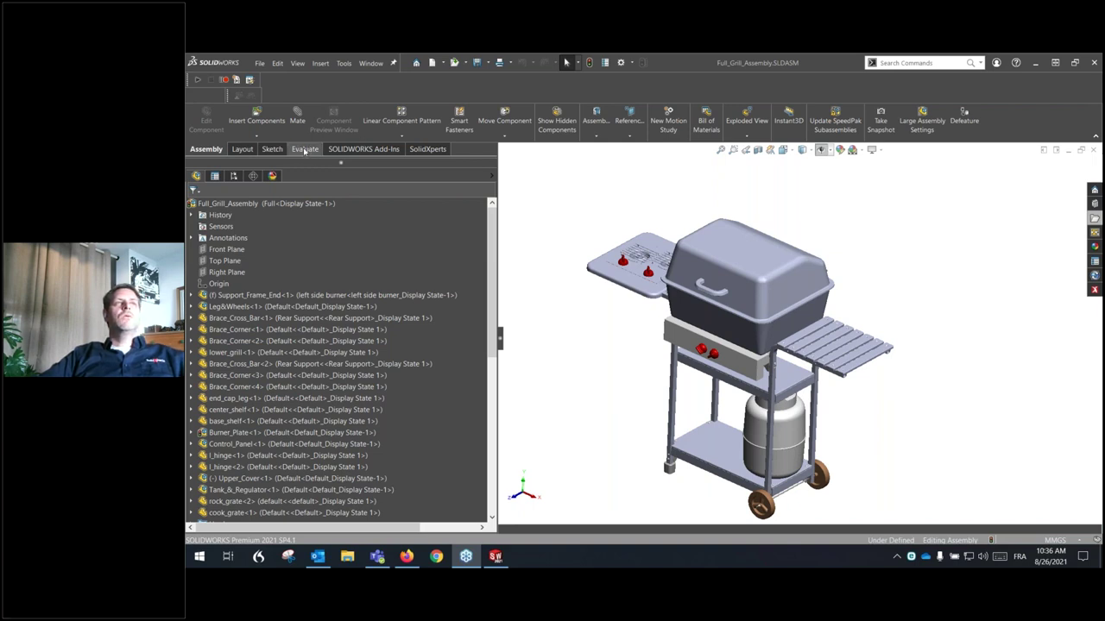
Open Assembly Visualization for the grill, widen the list panel, and narrow the Quantity and Material columns
{"action": "left_click", "coordinate": [304, 149]}
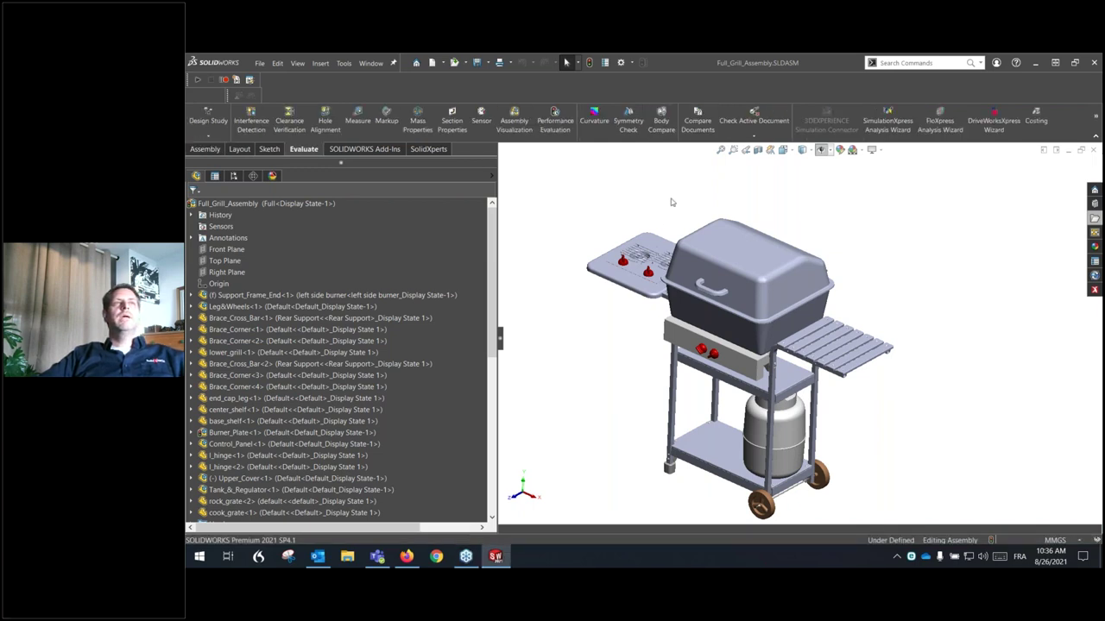
{"action": "left_click", "coordinate": [515, 124]}
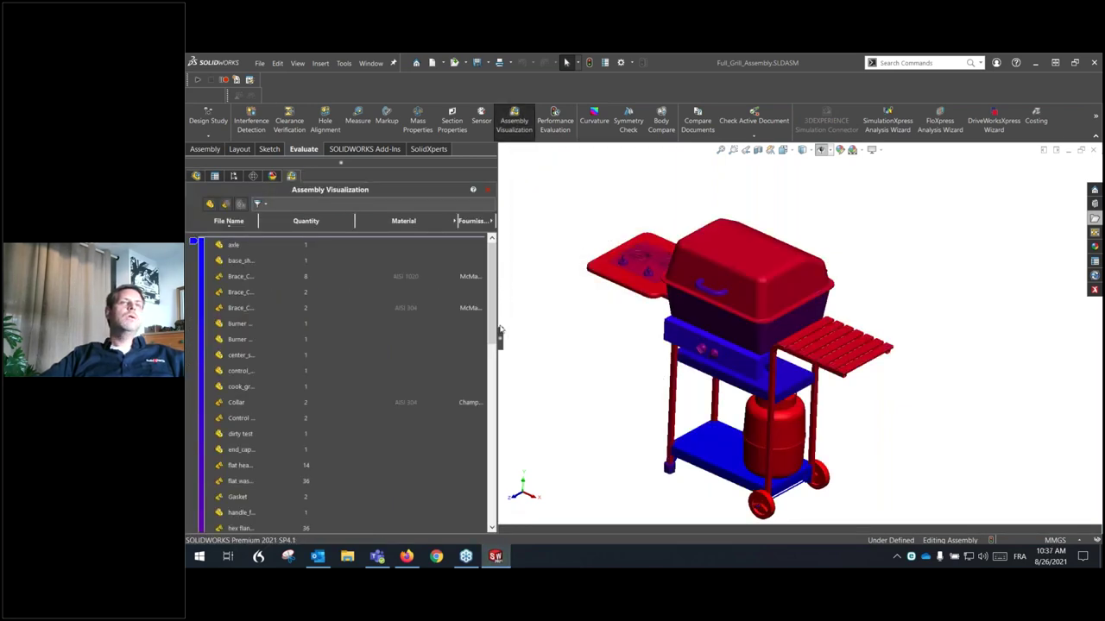
{"action": "left_click_drag", "start_coordinate": [499, 336], "coordinate": [691, 337]}
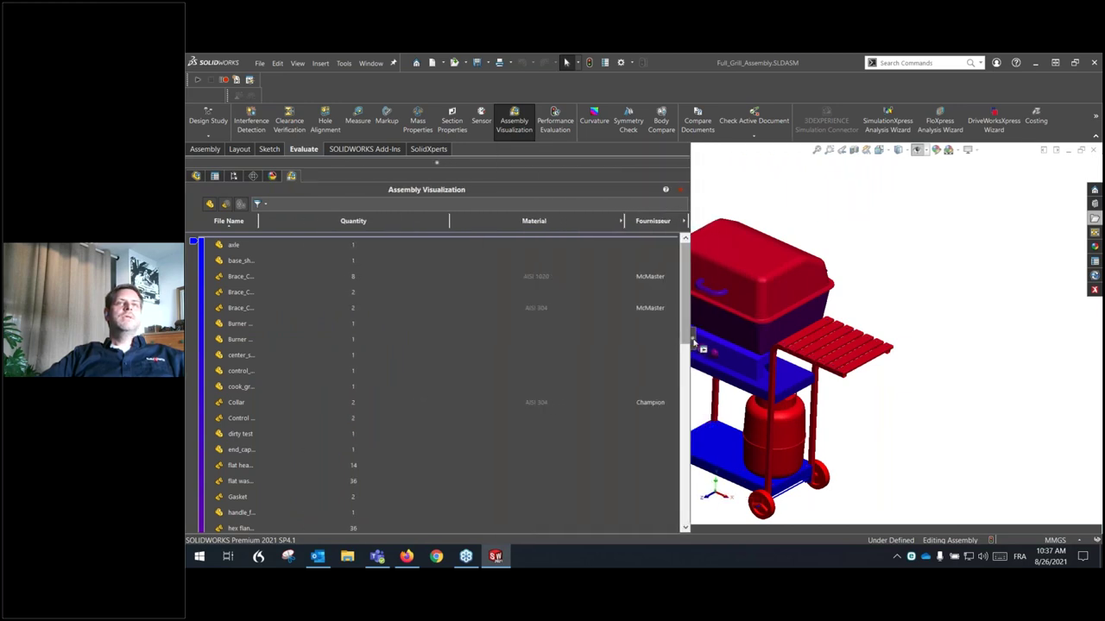
{"action": "left_click_drag", "start_coordinate": [447, 222], "coordinate": [375, 221]}
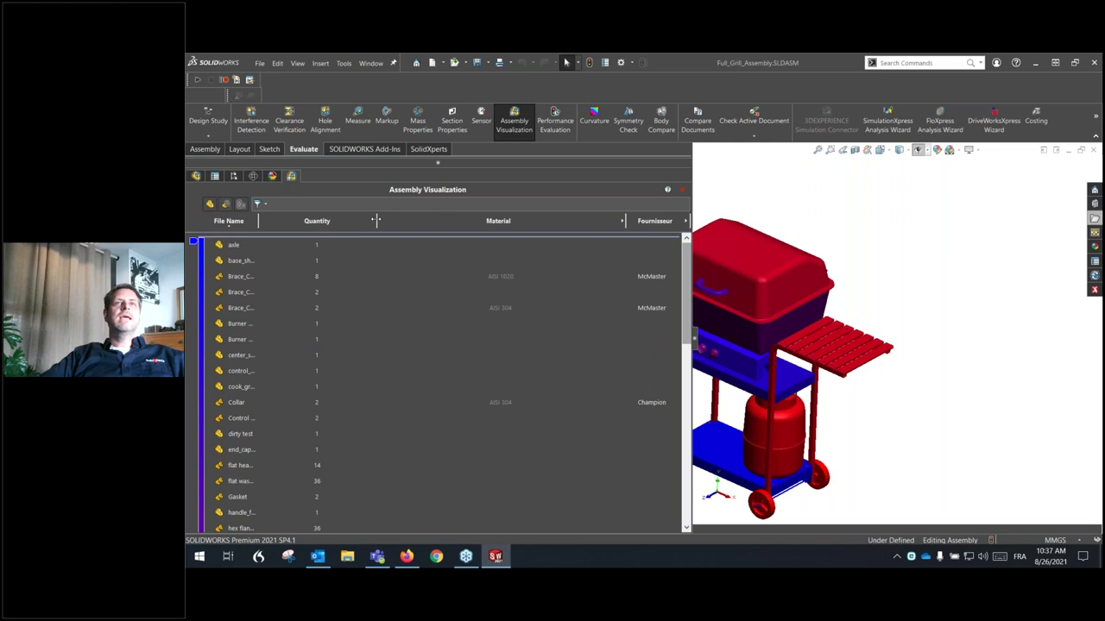
{"action": "left_click_drag", "start_coordinate": [625, 222], "coordinate": [502, 221]}
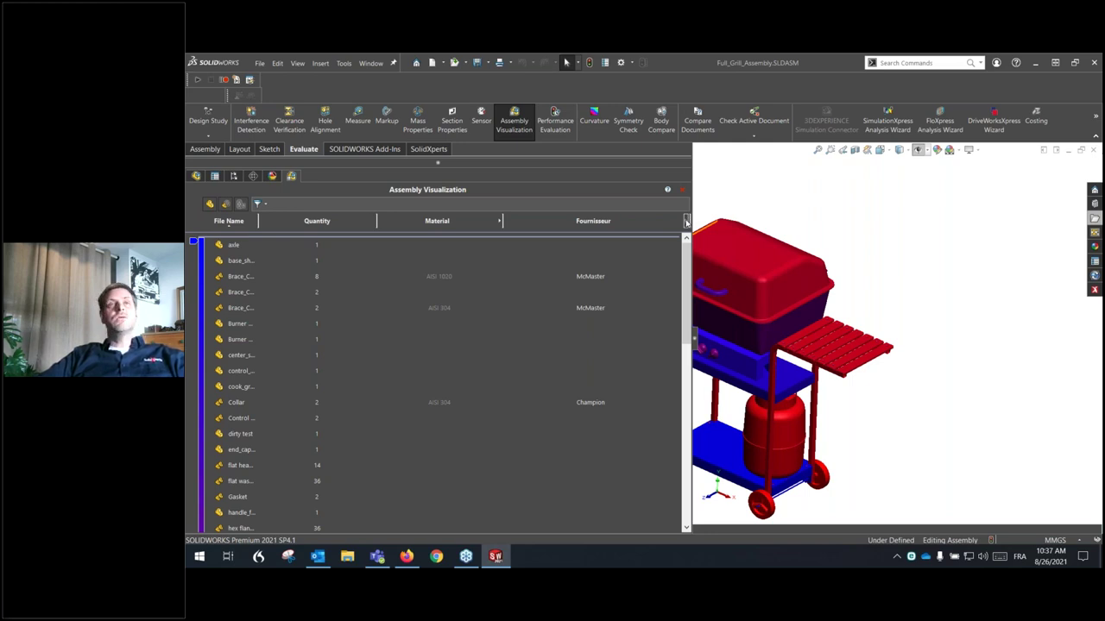
Add a Total Weight column to the list, showing weights such as 925.205 g for base_shelf
{"action": "left_click", "coordinate": [687, 223]}
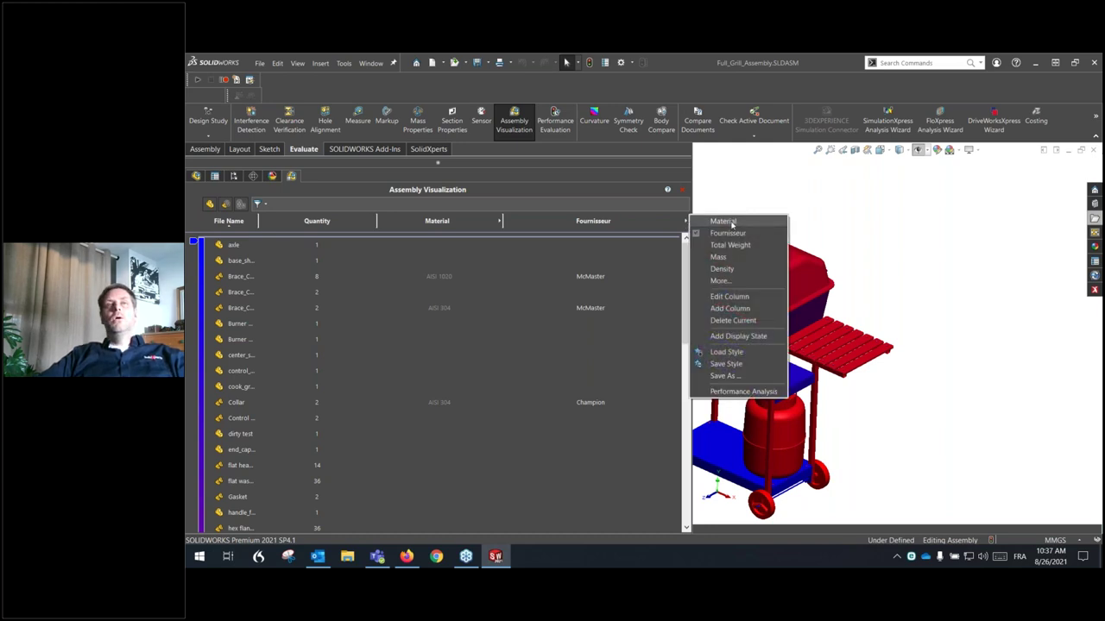
{"action": "left_click", "coordinate": [744, 309]}
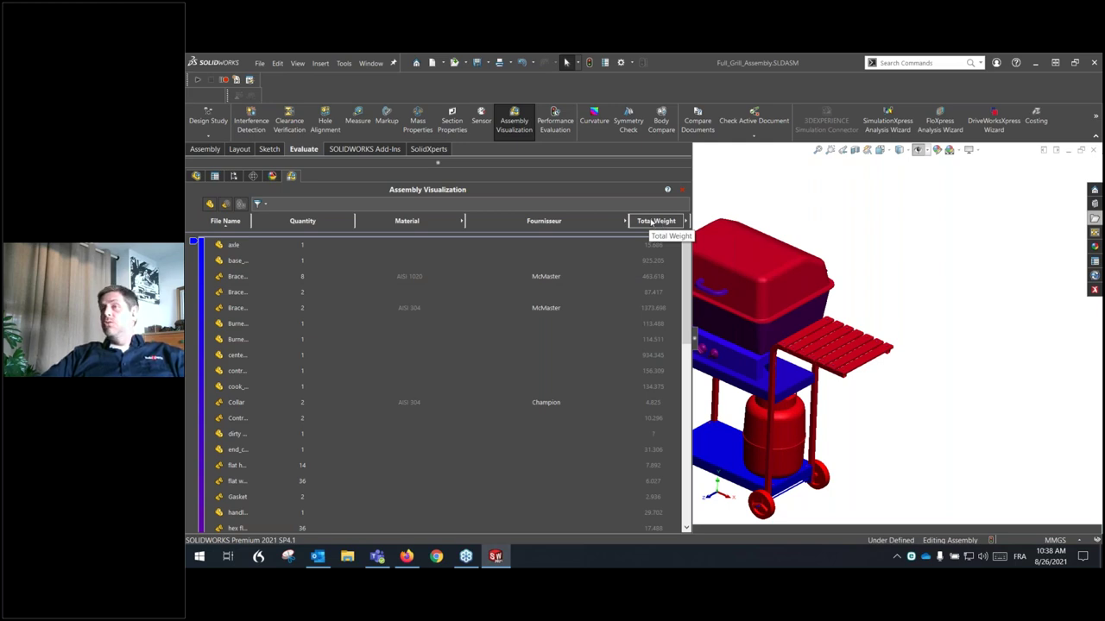
Sort the components by Total Weight, heaviest first, and select the propane tank
{"action": "left_click", "coordinate": [653, 221]}
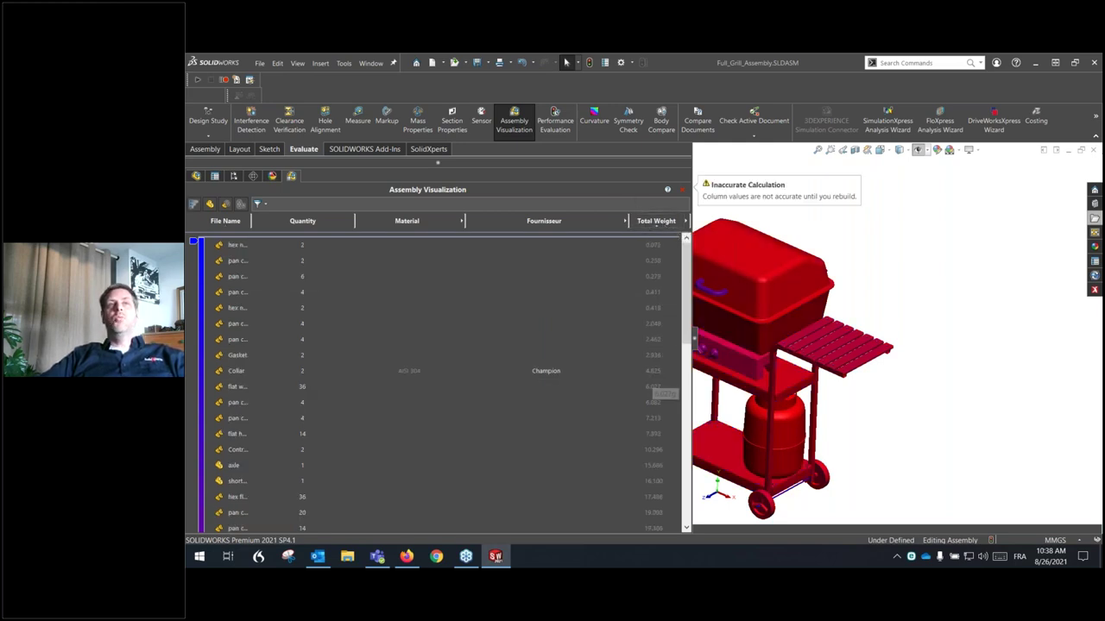
{"action": "left_click", "coordinate": [664, 223]}
{"action": "left_click", "coordinate": [645, 263]}
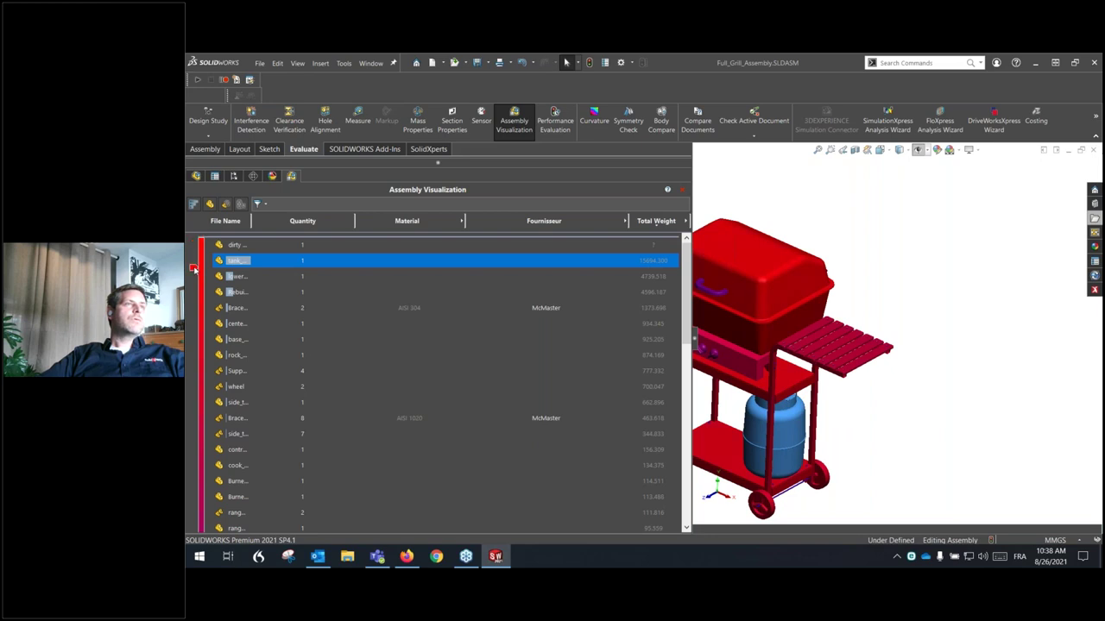
Move the colour threshold up so the grill shows blue, and widen the File Name column
{"action": "scroll", "coordinate": [218, 479], "scroll_direction": "down", "scroll_amount": 4}
{"action": "scroll", "coordinate": [217, 488], "scroll_direction": "down", "scroll_amount": 3}
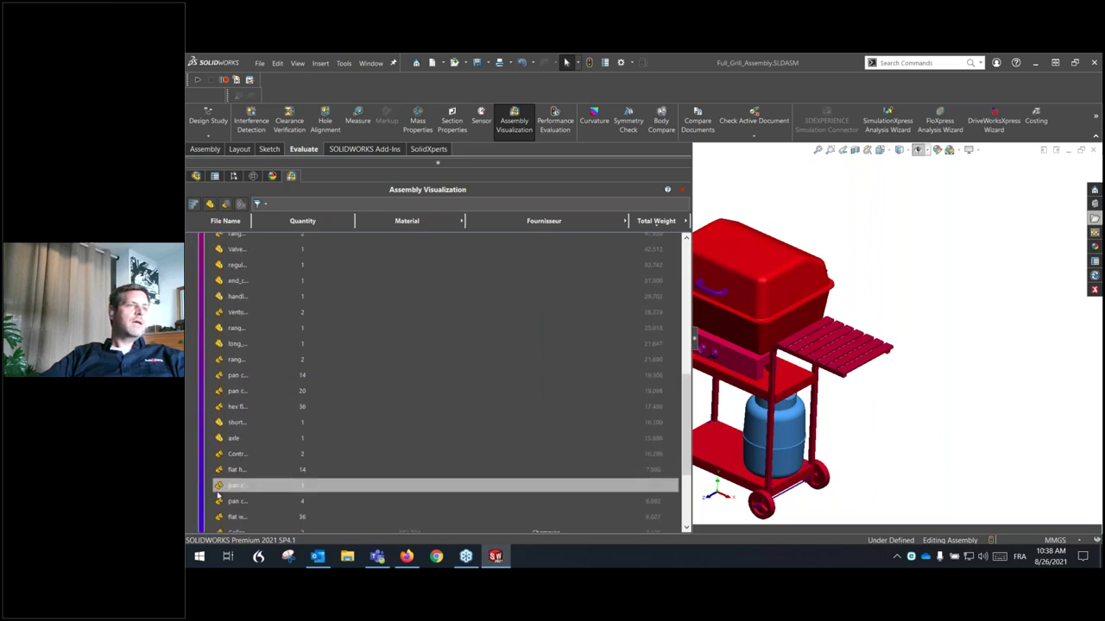
{"action": "scroll", "coordinate": [218, 487], "scroll_direction": "down", "scroll_amount": 3}
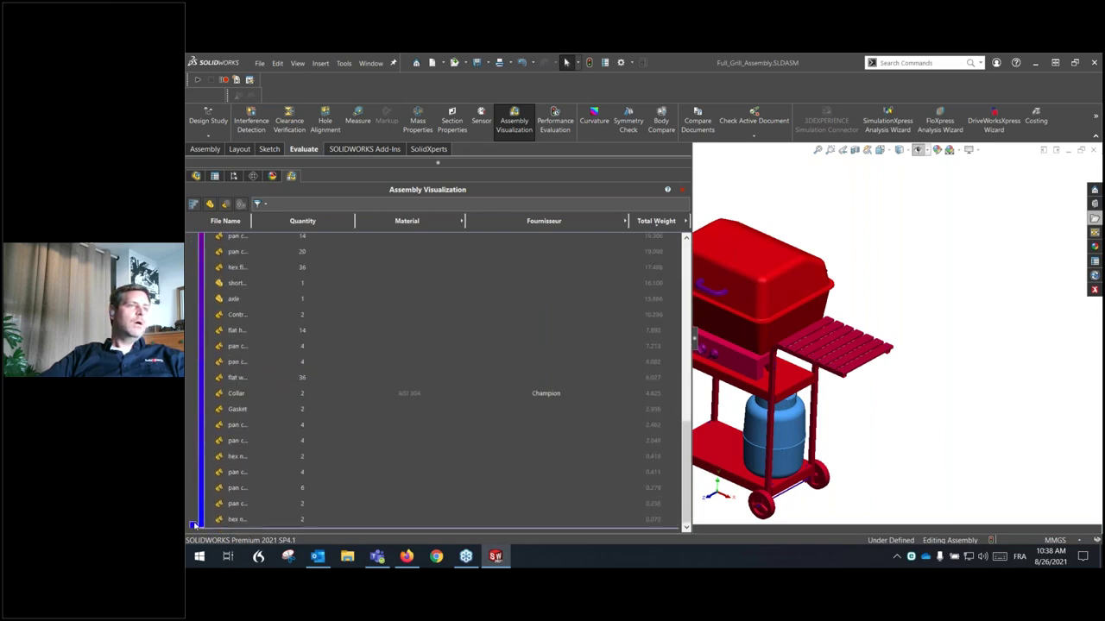
{"action": "left_click_drag", "start_coordinate": [195, 525], "coordinate": [196, 274]}
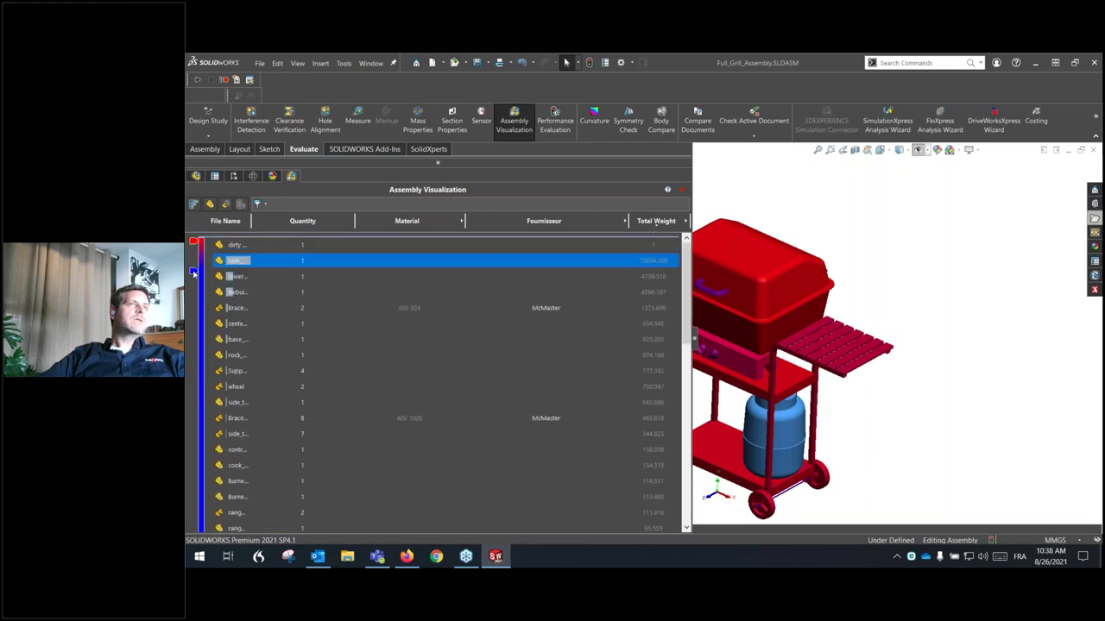
{"action": "middle_click_drag", "start_coordinate": [950, 371], "coordinate": [822, 399]}
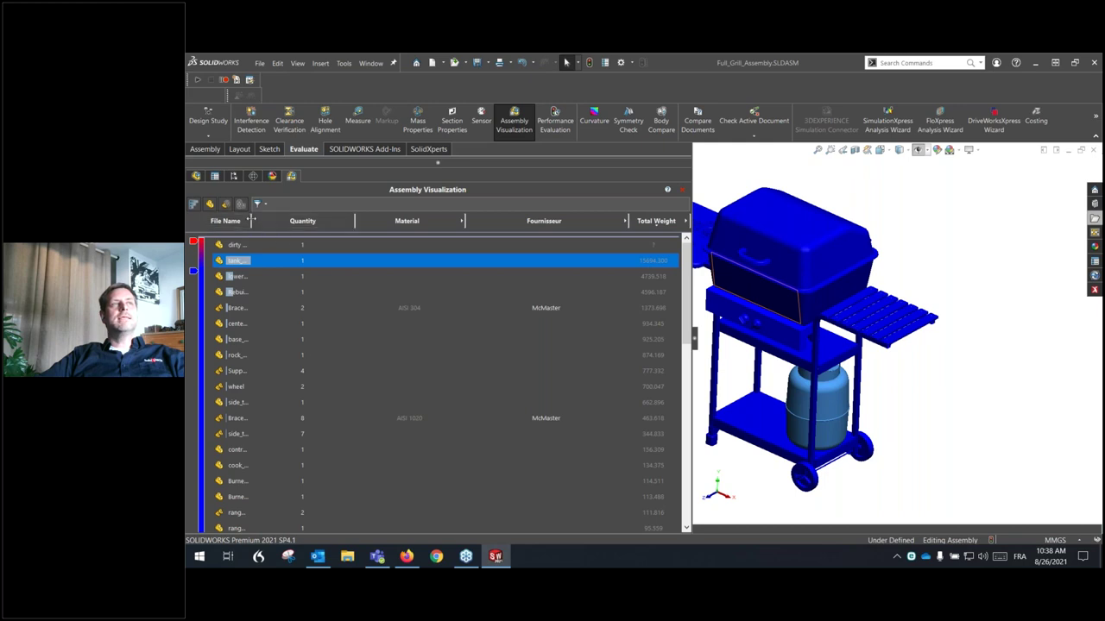
{"action": "left_click_drag", "start_coordinate": [321, 224], "coordinate": [323, 224]}
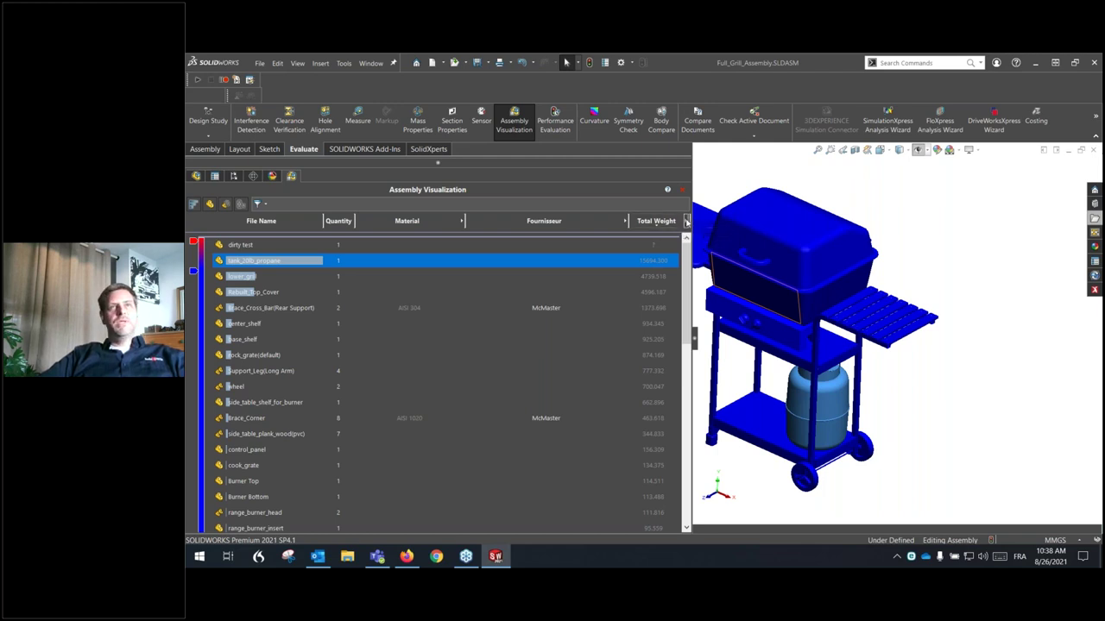
Start a custom column from the column menu and expand its Properties list
{"action": "left_click", "coordinate": [687, 222]}
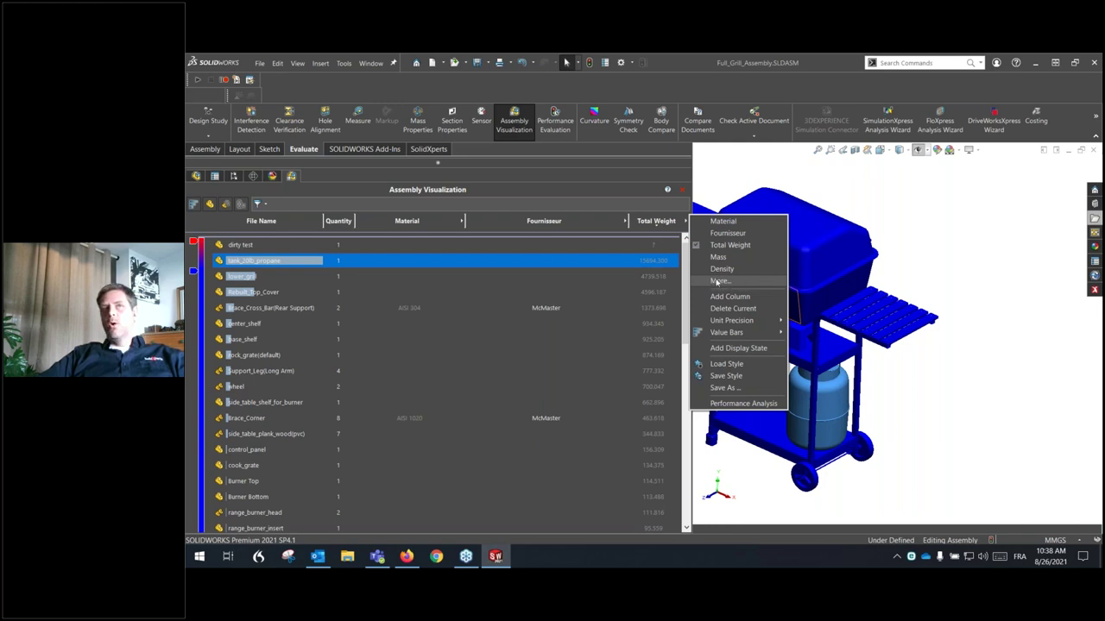
{"action": "left_click", "coordinate": [720, 282]}
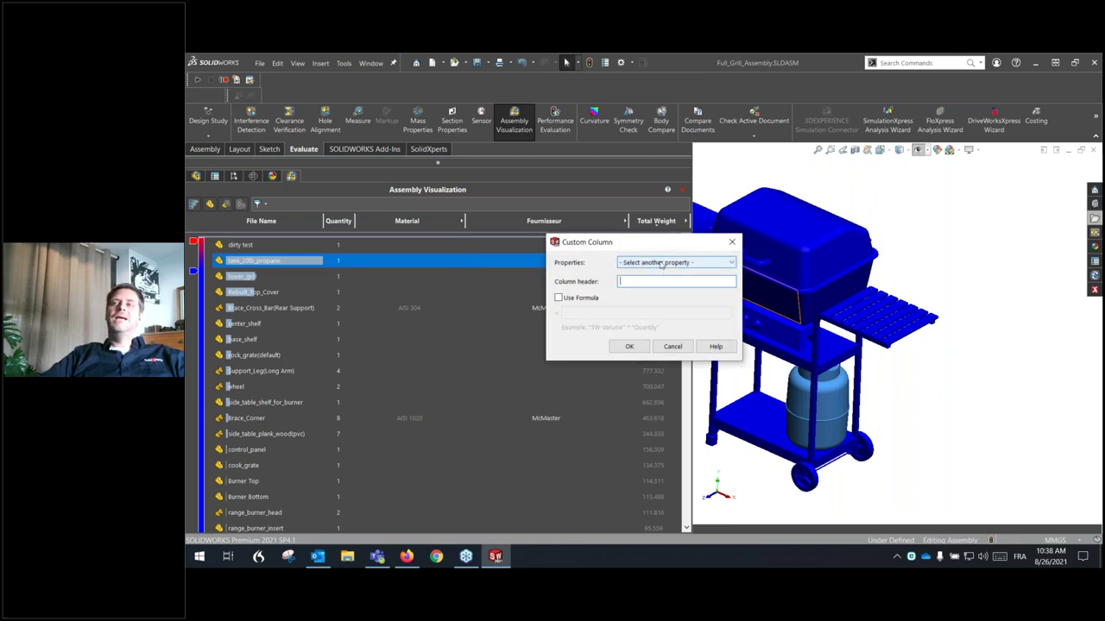
{"action": "left_click", "coordinate": [678, 263]}
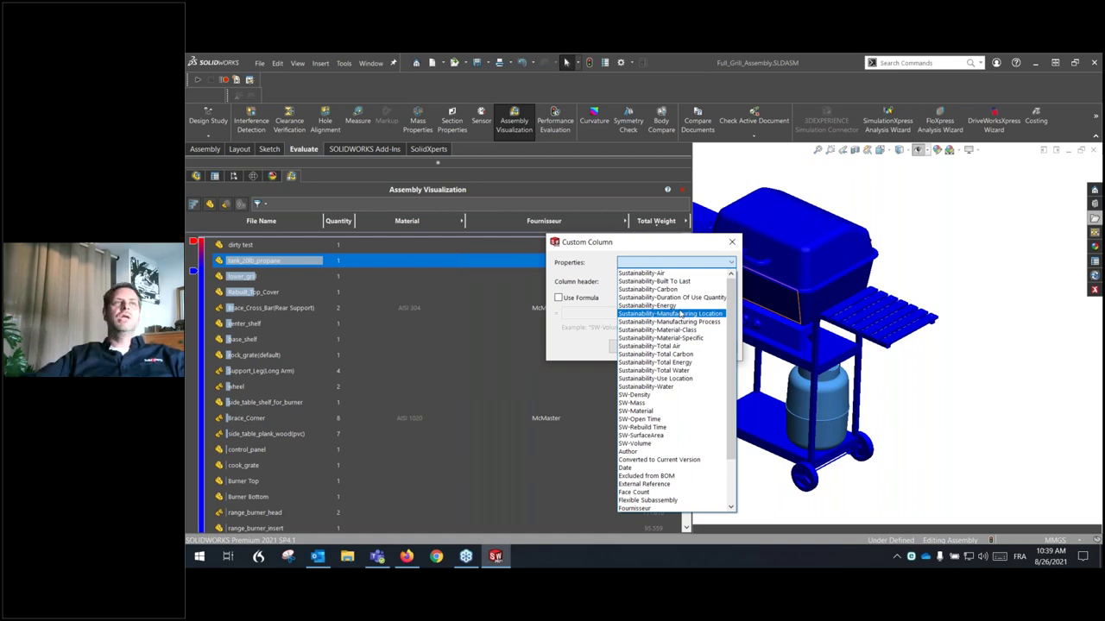
Pick SW-Open Time as the custom column's property, which also sets its header
{"action": "scroll", "coordinate": [656, 406], "scroll_direction": "down", "scroll_amount": 3}
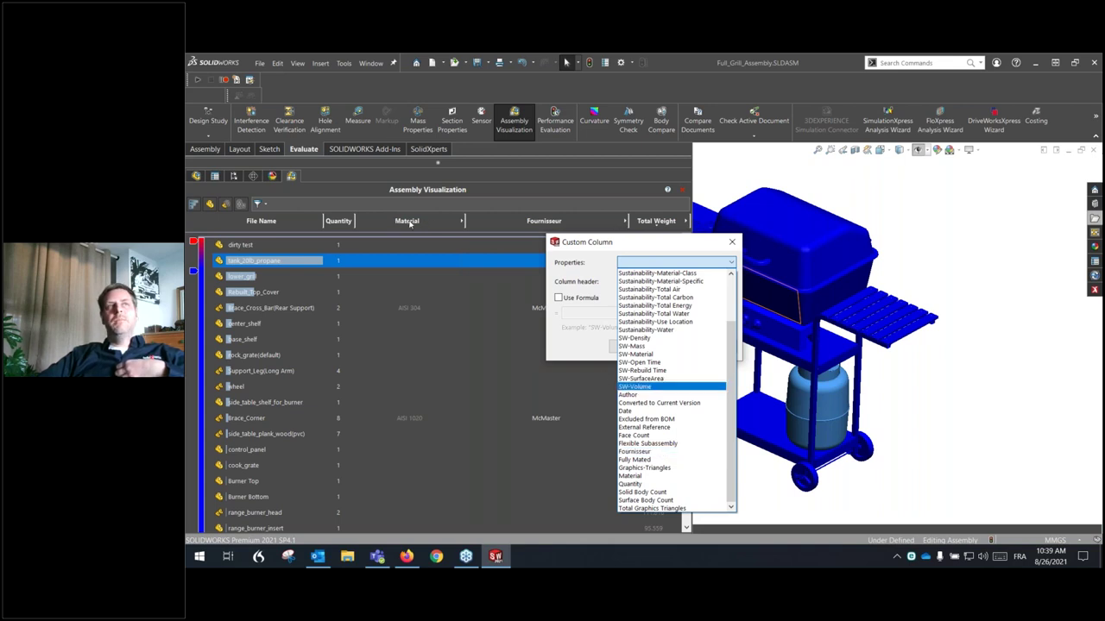
{"action": "scroll", "coordinate": [675, 363], "scroll_direction": "up", "scroll_amount": 2}
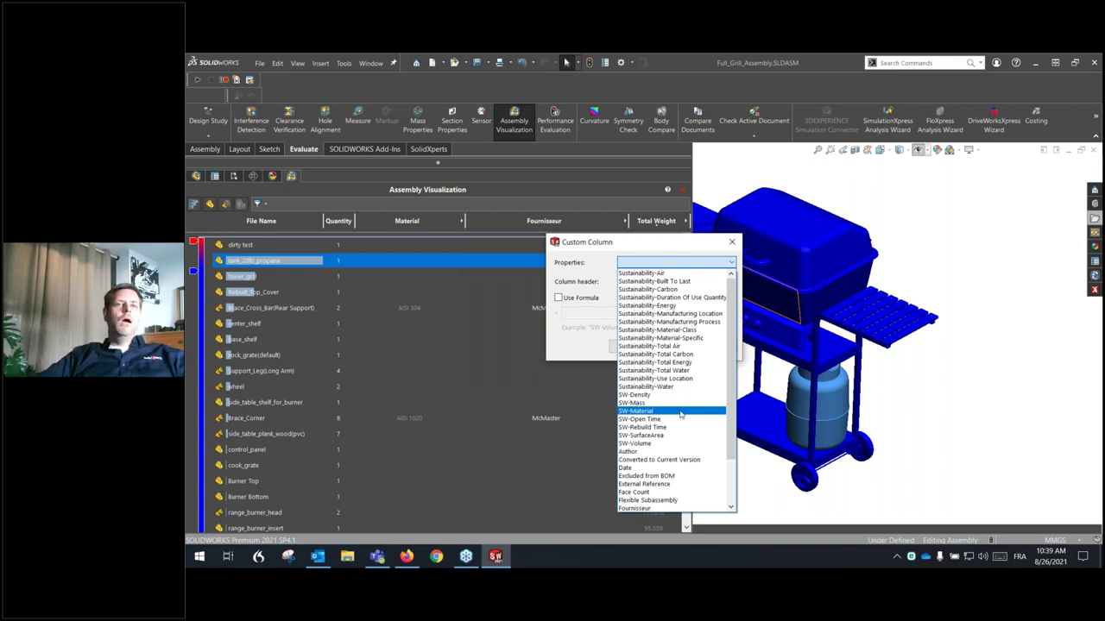
{"action": "scroll", "coordinate": [681, 431], "scroll_direction": "down", "scroll_amount": 2}
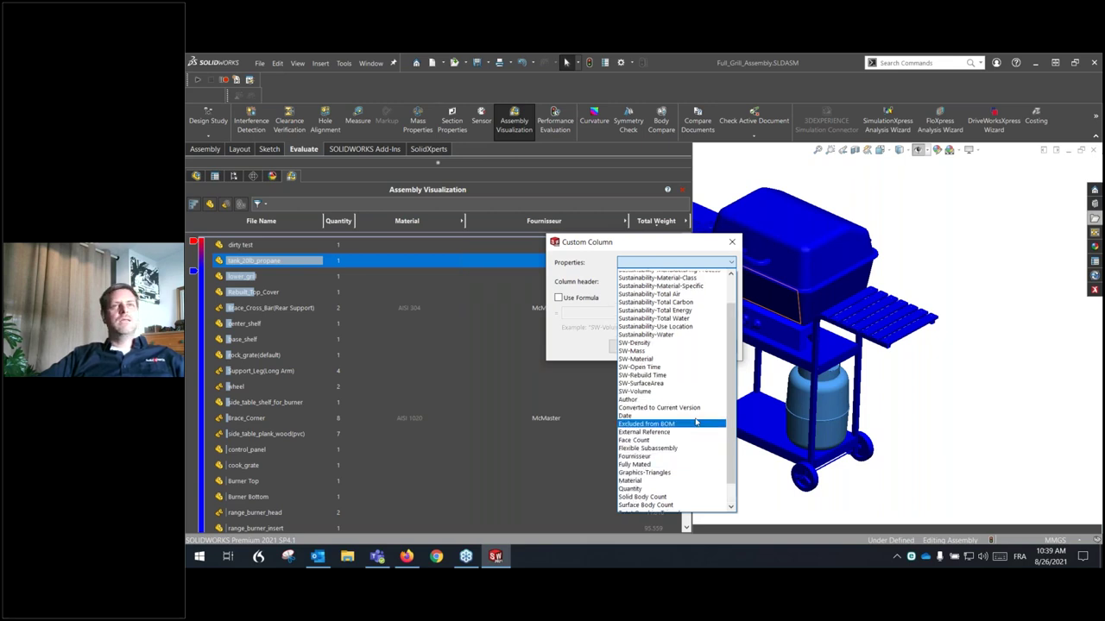
{"action": "scroll", "coordinate": [687, 431], "scroll_direction": "up", "scroll_amount": 2}
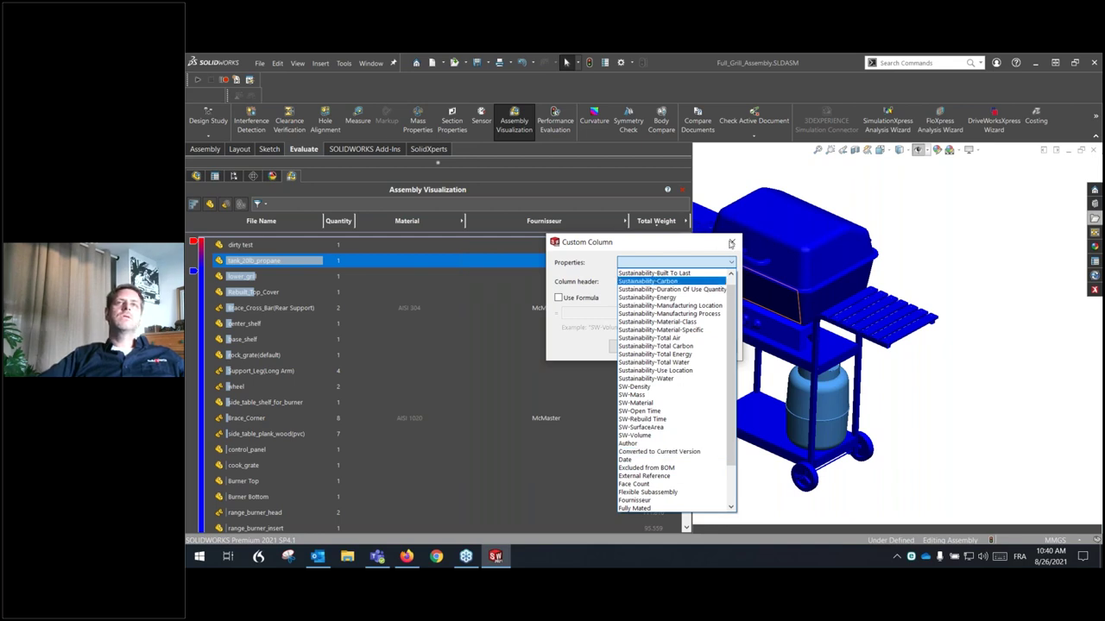
{"action": "scroll", "coordinate": [664, 350], "scroll_direction": "up", "scroll_amount": 1}
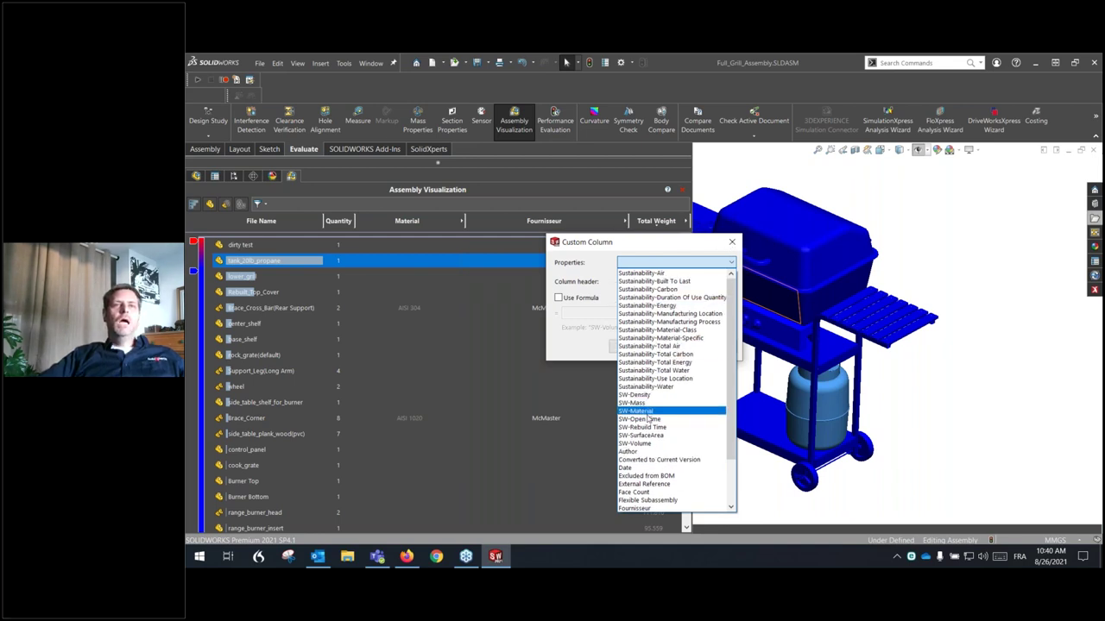
{"action": "scroll", "coordinate": [660, 445], "scroll_direction": "down", "scroll_amount": 1}
{"action": "scroll", "coordinate": [660, 448], "scroll_direction": "down", "scroll_amount": 5}
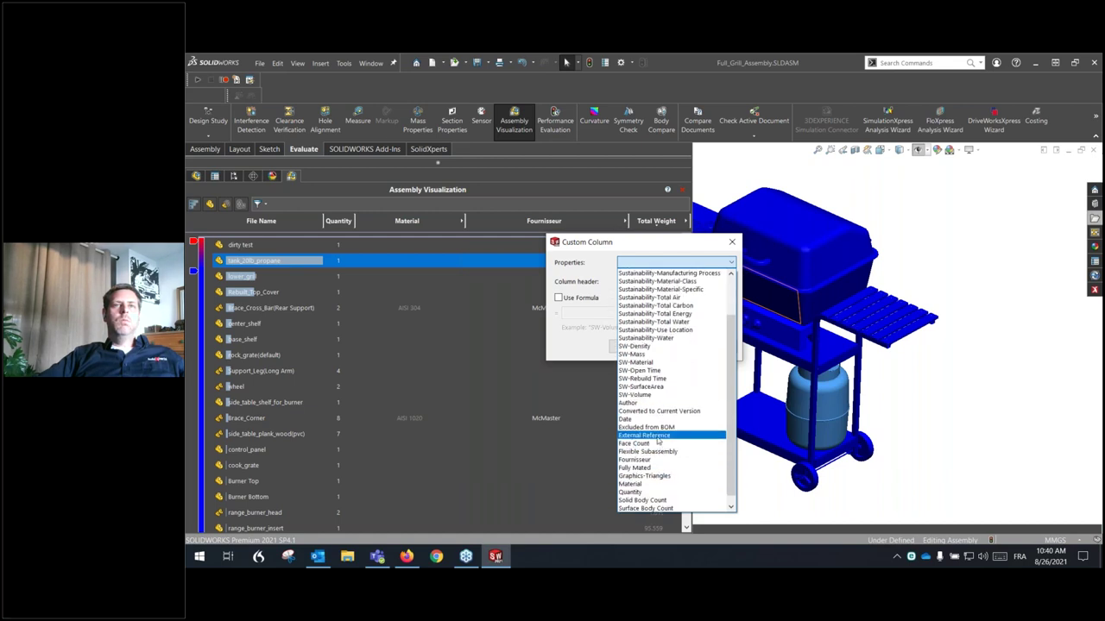
{"action": "scroll", "coordinate": [656, 462], "scroll_direction": "down", "scroll_amount": 1}
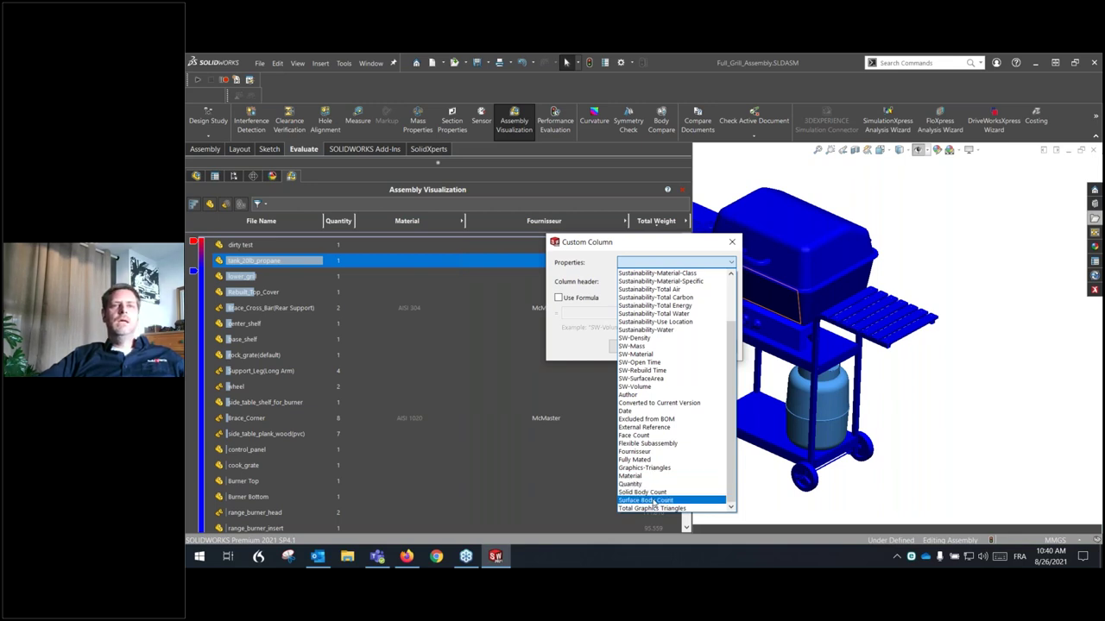
{"action": "scroll", "coordinate": [643, 423], "scroll_direction": "up", "scroll_amount": 1}
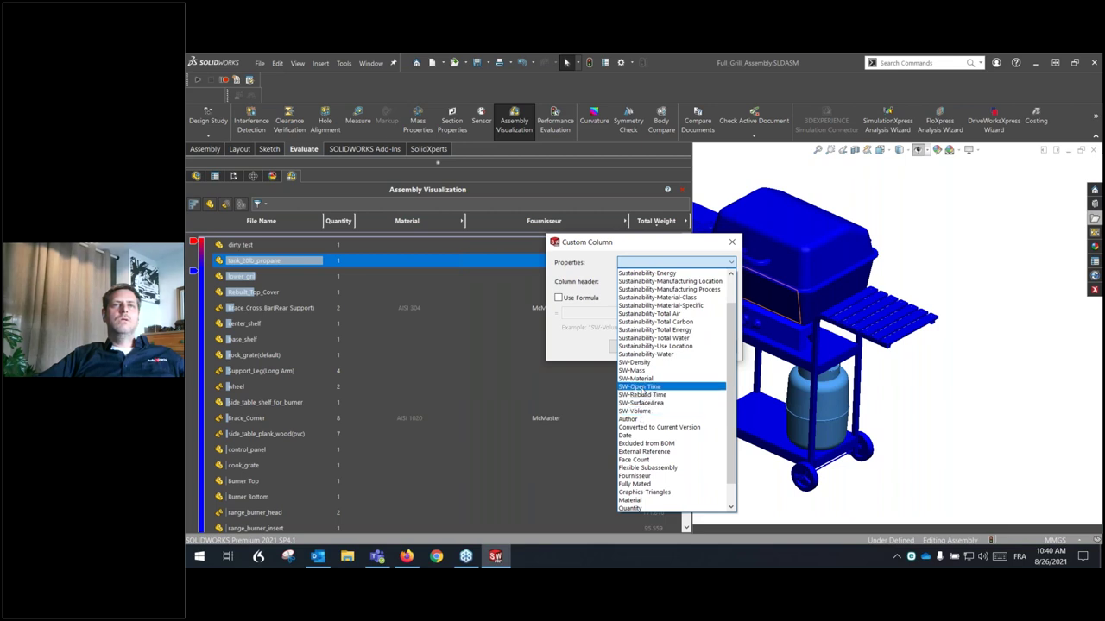
{"action": "left_click", "coordinate": [643, 388]}
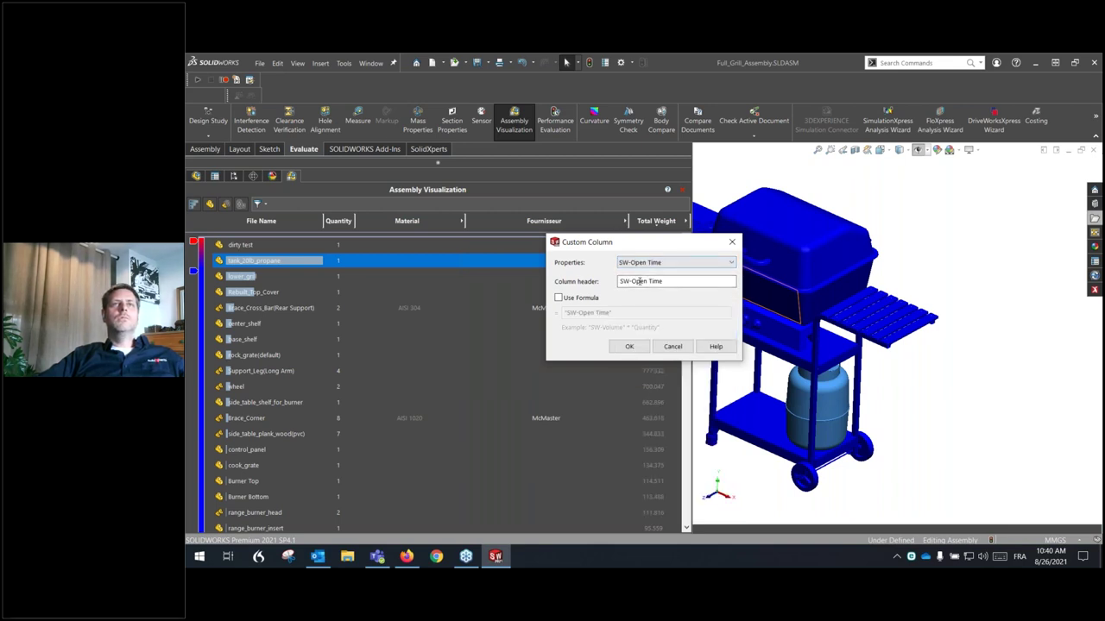
Add the SW-Open Time column, switch to an isometric view, and sort the list by Fournisseur
{"action": "left_click", "coordinate": [629, 346]}
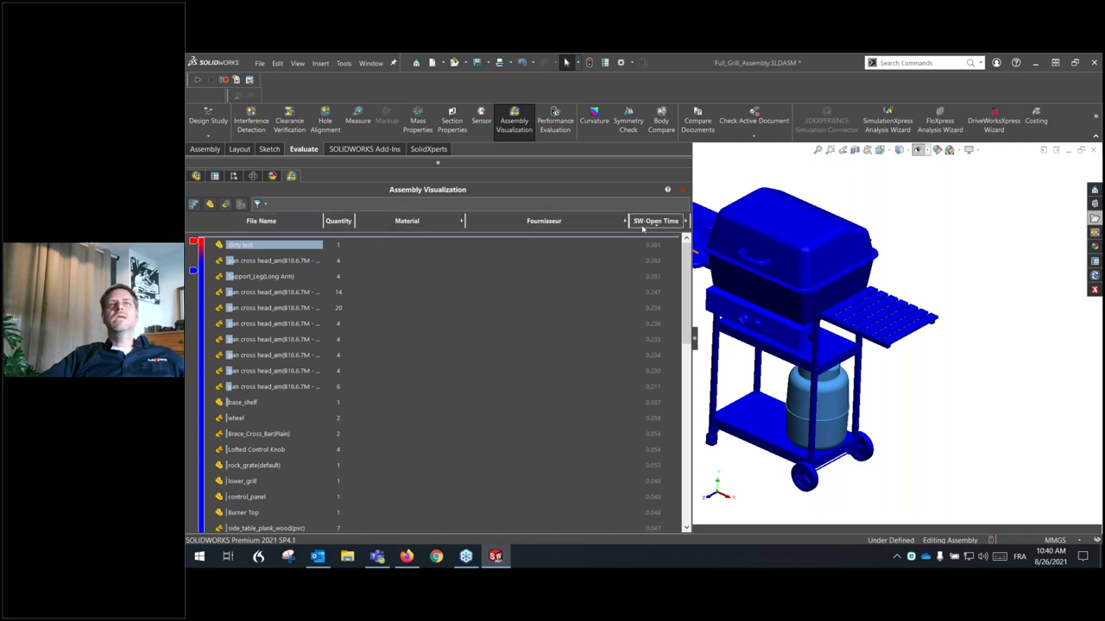
{"action": "key", "text": "ctrl+7"}
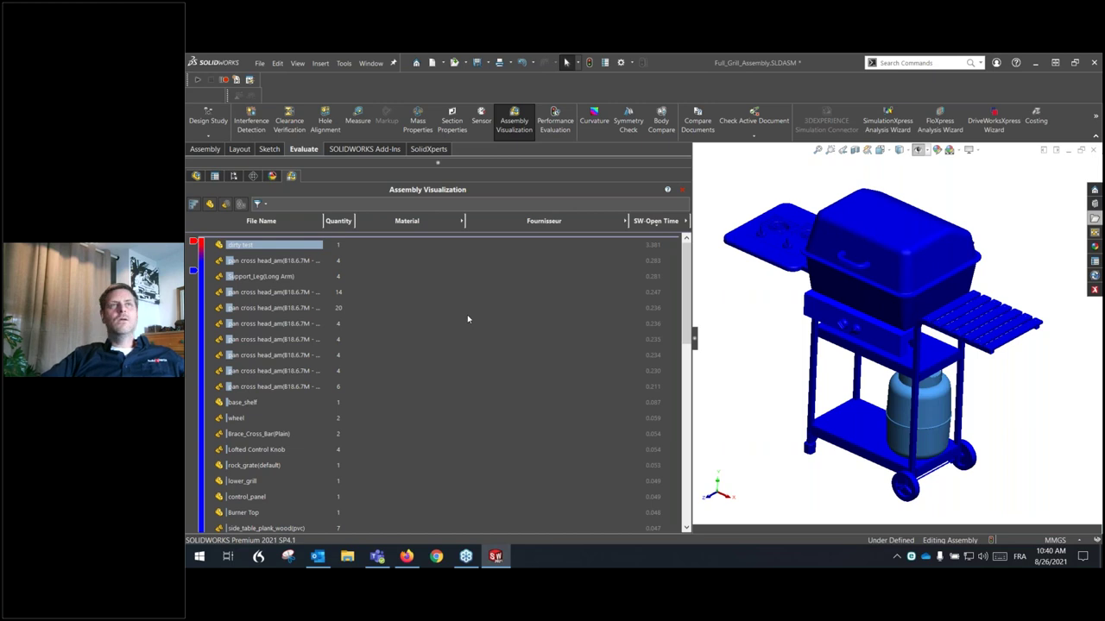
{"action": "left_click", "coordinate": [548, 222]}
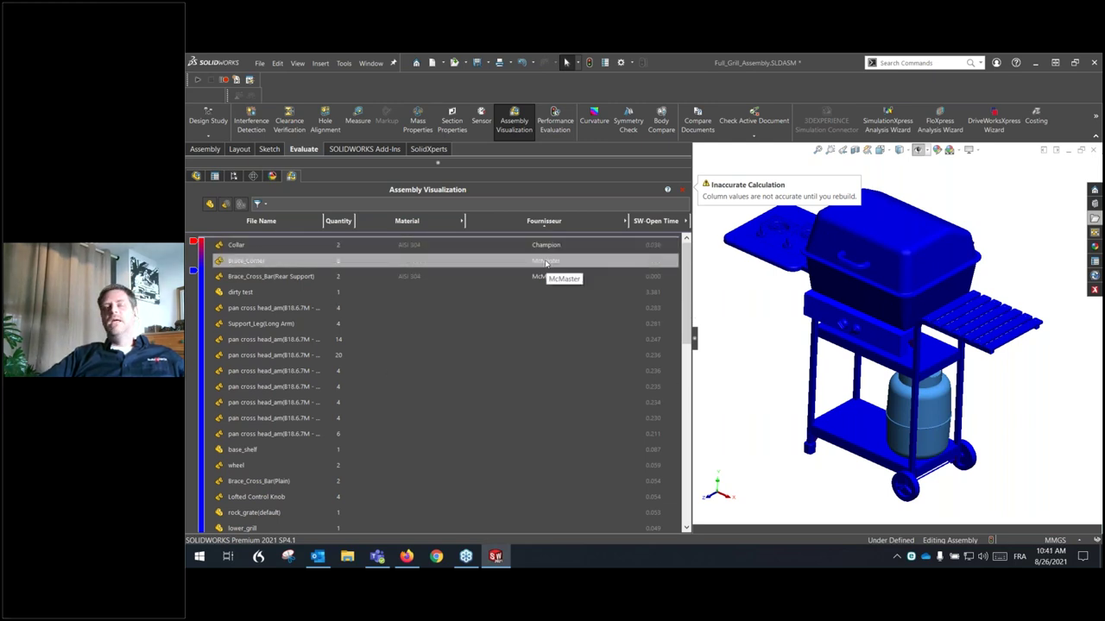
Open the dirty test component from the Assembly Visualization list as a separate part
{"action": "left_click", "coordinate": [544, 277], "text": "shift"}
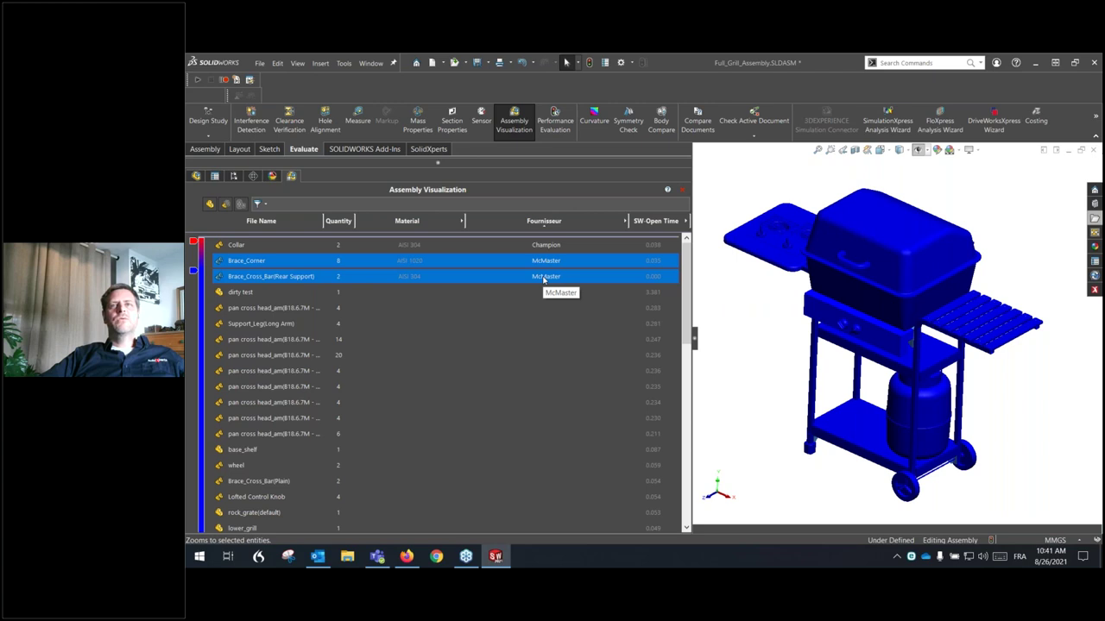
{"action": "left_click", "coordinate": [734, 316]}
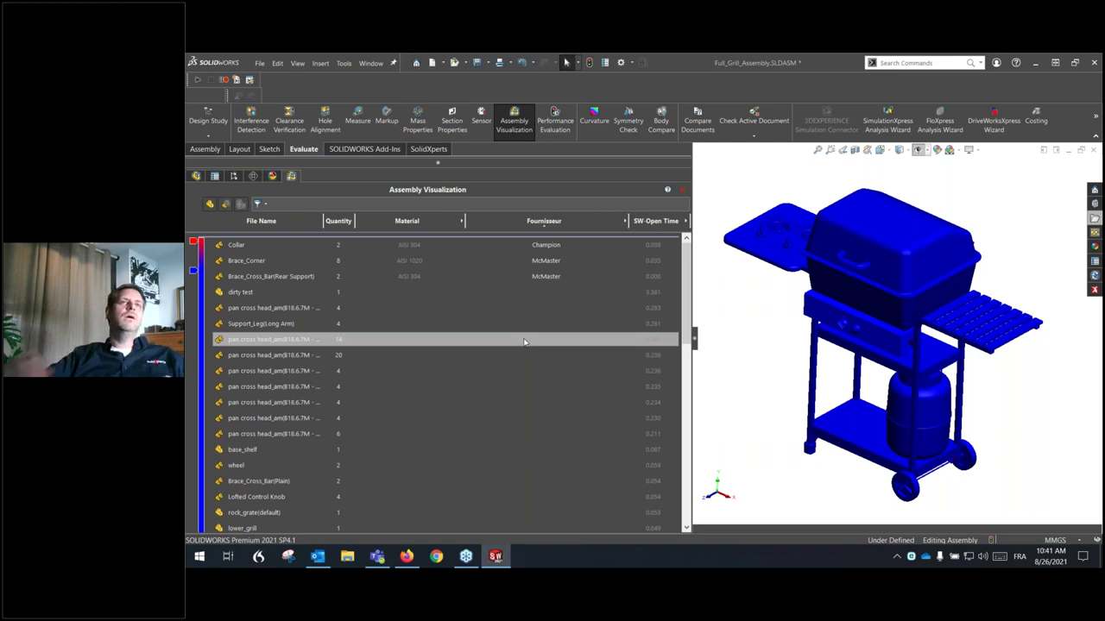
{"action": "right_click", "coordinate": [256, 294]}
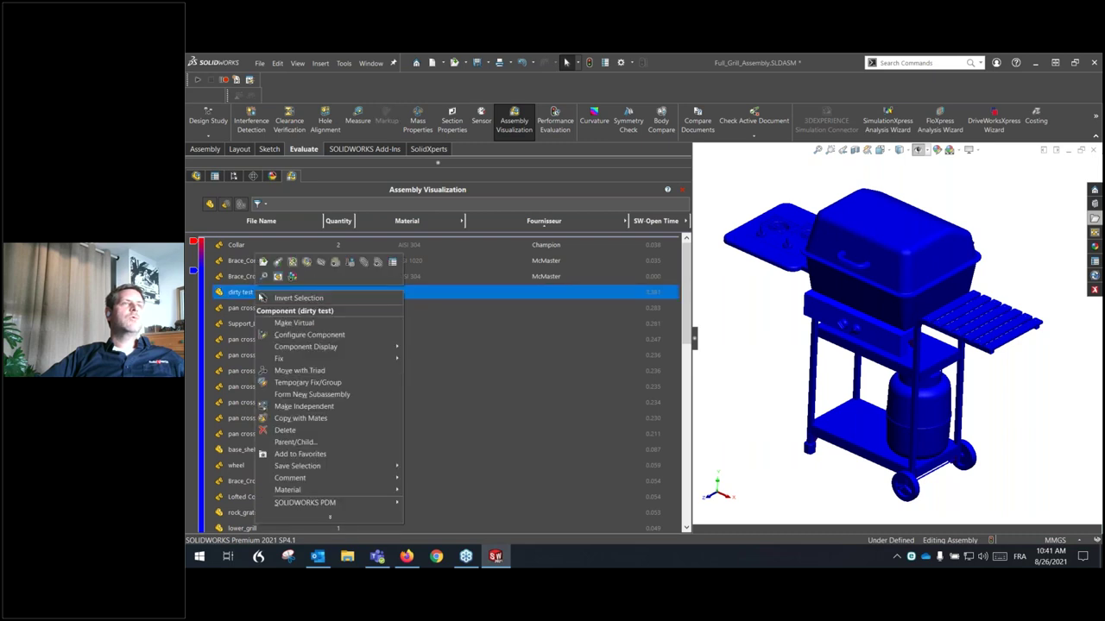
{"action": "key", "text": "Escape"}
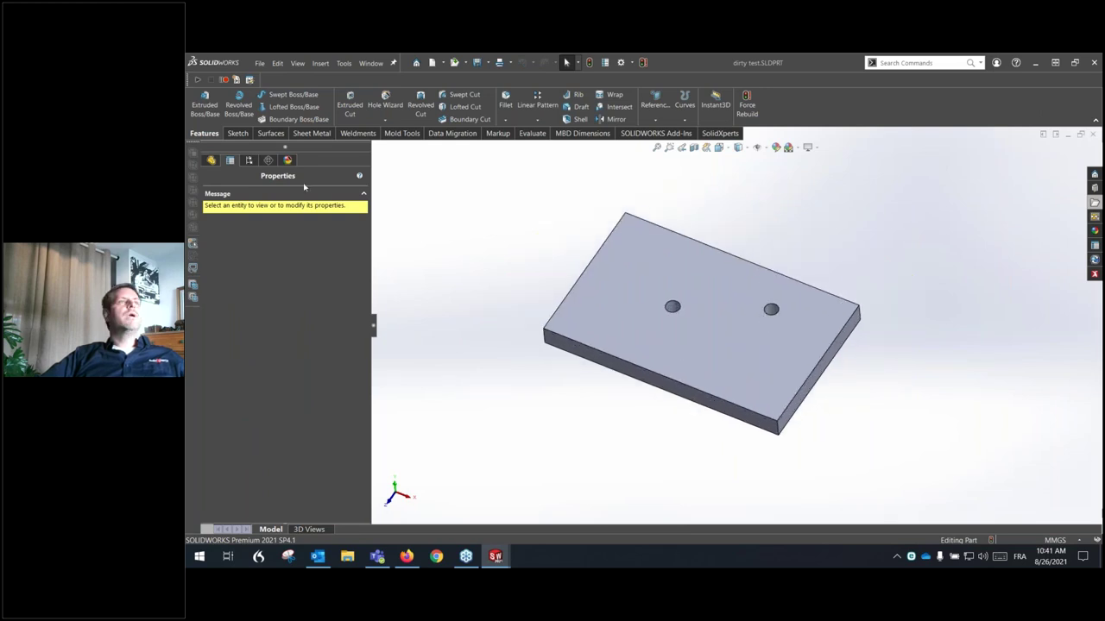
Enter Webinaire as the dirty test part's Fournisseur custom property
{"action": "left_click", "coordinate": [211, 161]}
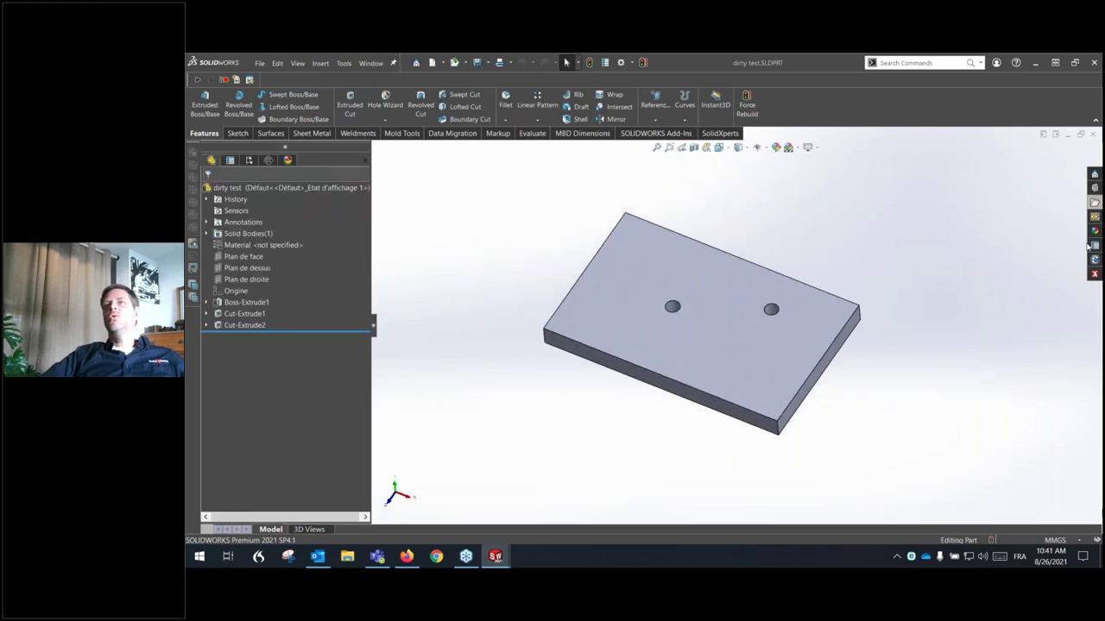
{"action": "left_click", "coordinate": [1094, 245]}
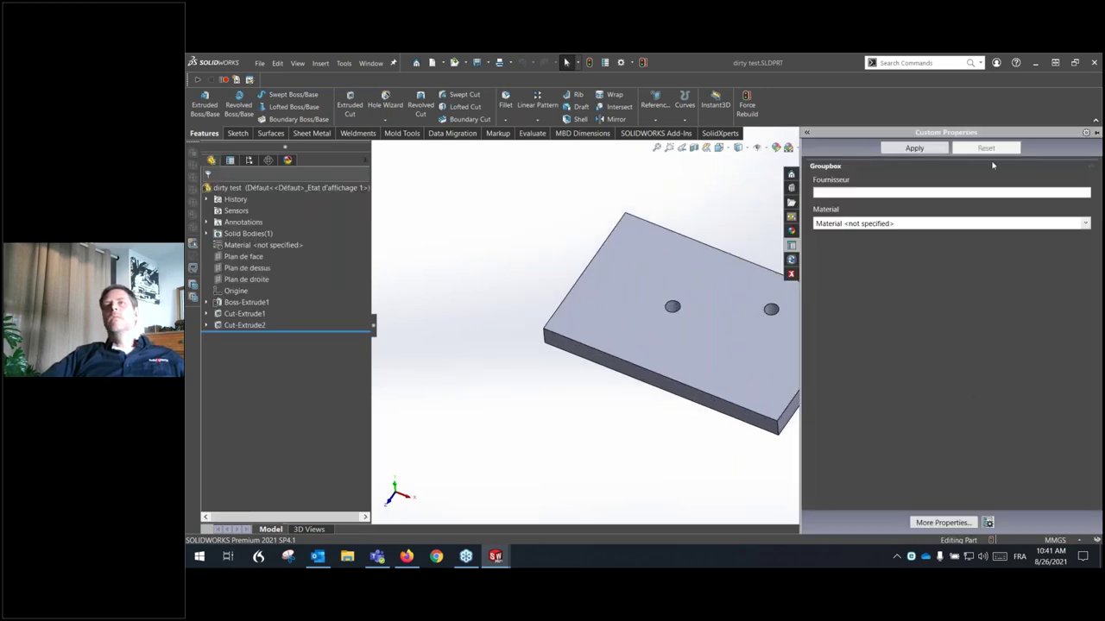
{"action": "left_click", "coordinate": [833, 193]}
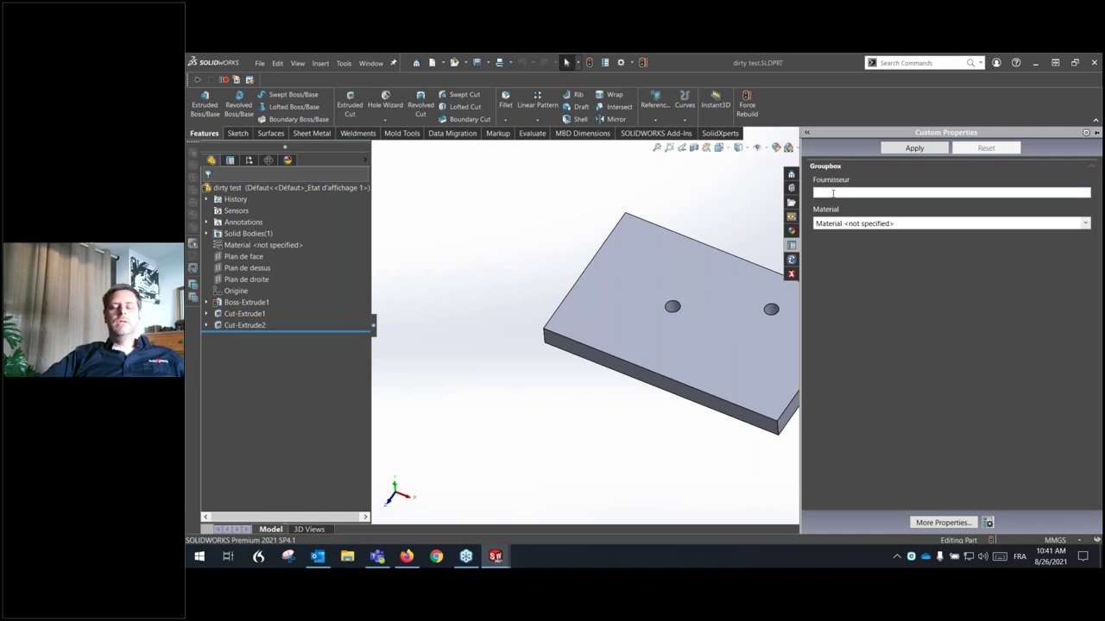
{"action": "type", "text": "Webinaire"}
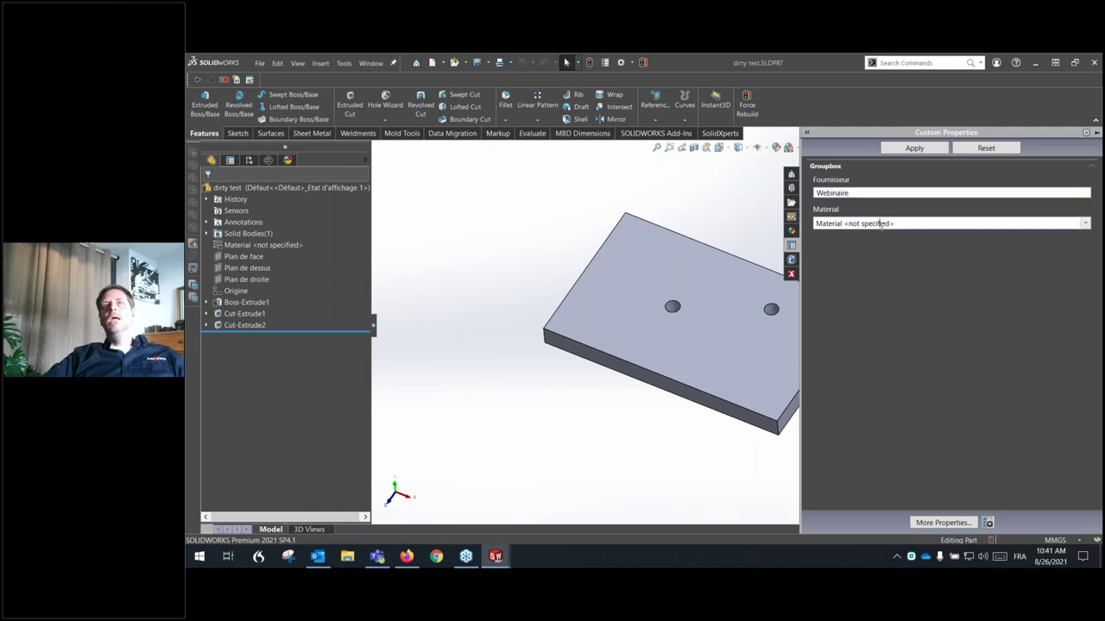
Open Edit Material for the part, saving the Fournisseur change when prompted
{"action": "left_click", "coordinate": [1085, 224]}
{"action": "left_click", "coordinate": [869, 240]}
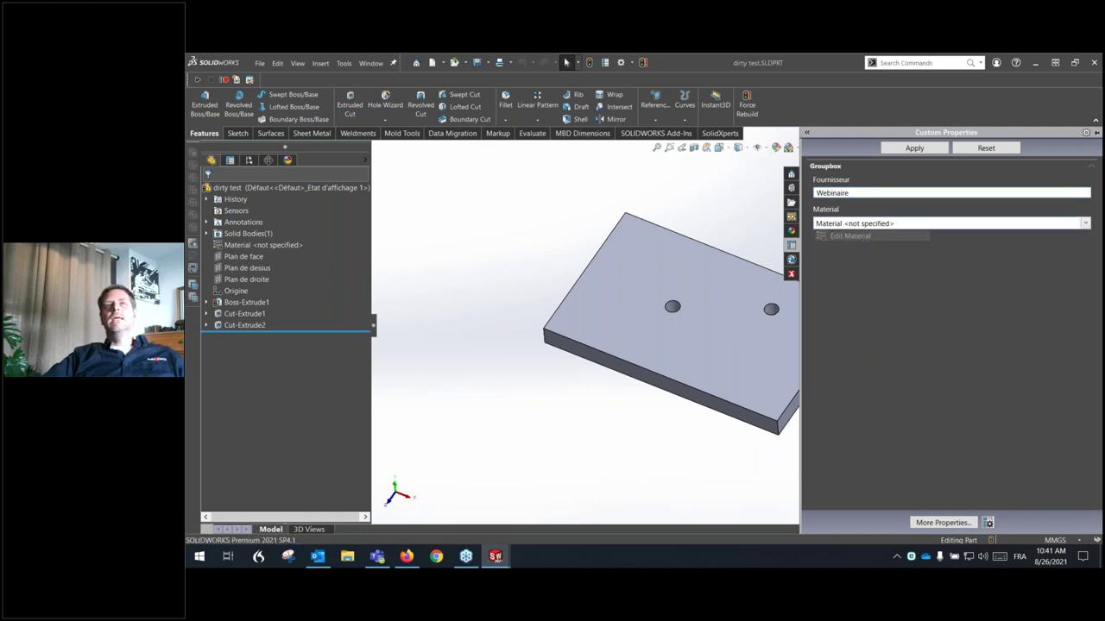
{"action": "left_click", "coordinate": [679, 307]}
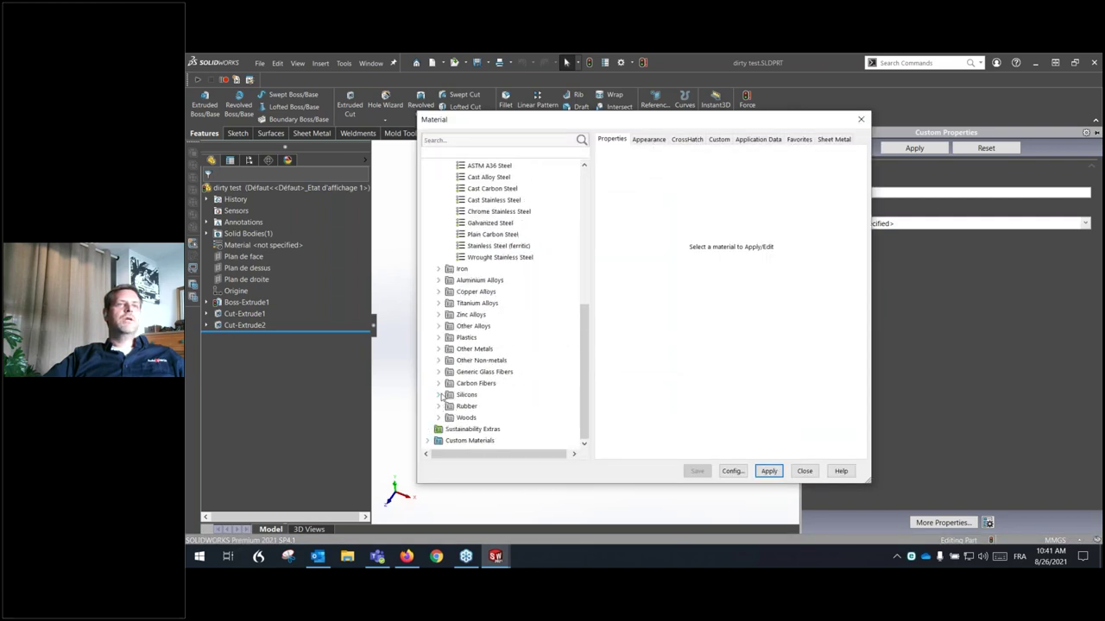
Apply Silicon from the Silicons category as the part's material and close the library
{"action": "left_click", "coordinate": [438, 394]}
{"action": "left_click", "coordinate": [473, 409]}
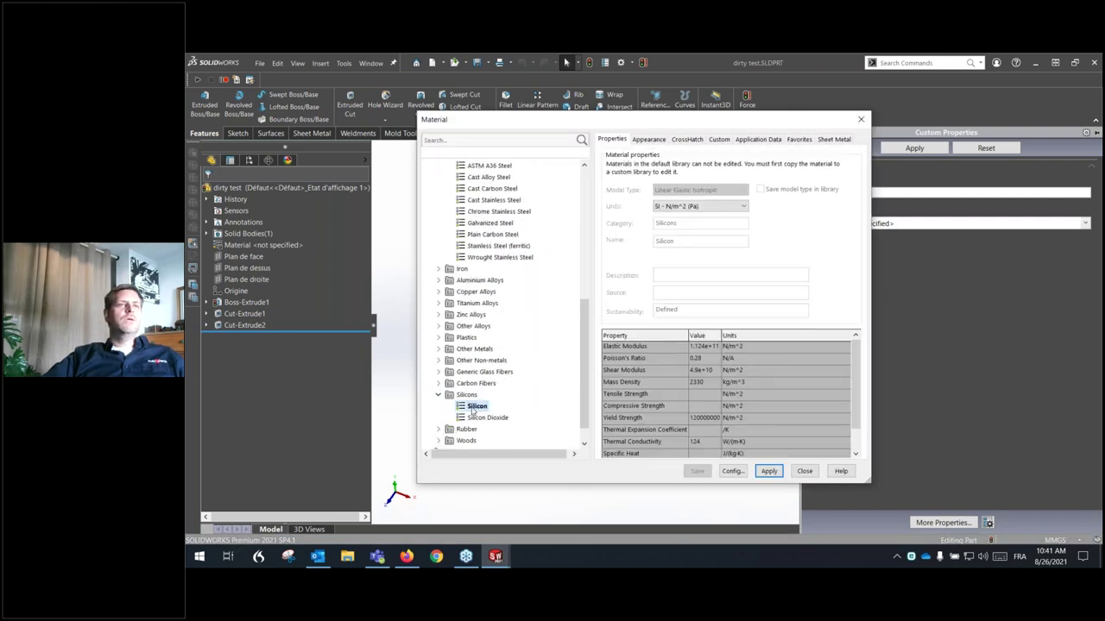
{"action": "left_click", "coordinate": [768, 472]}
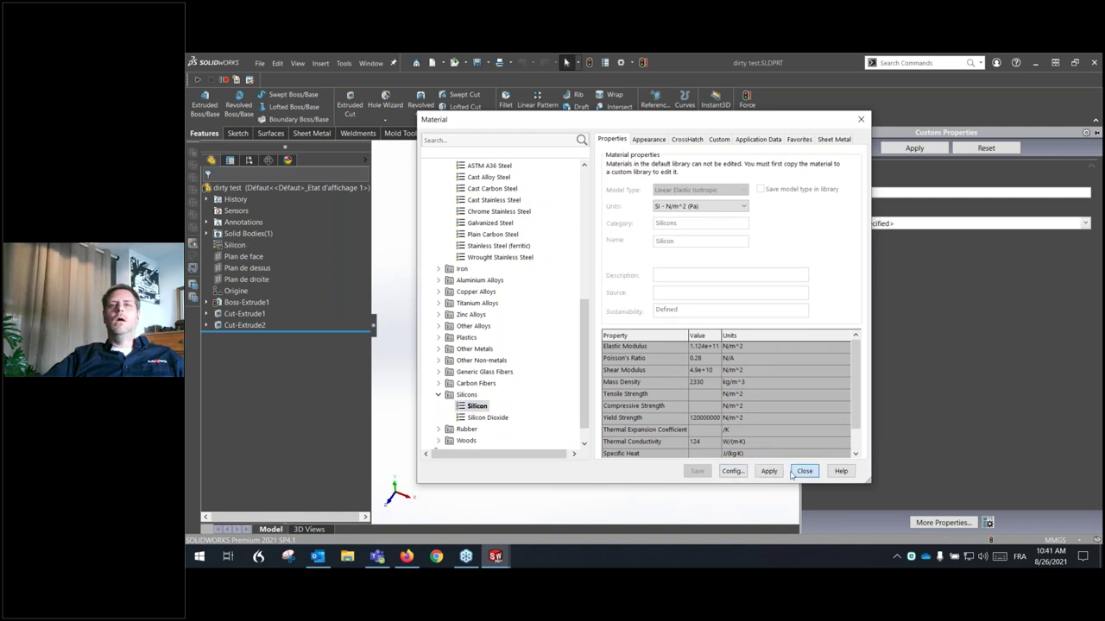
{"action": "left_click", "coordinate": [803, 471]}
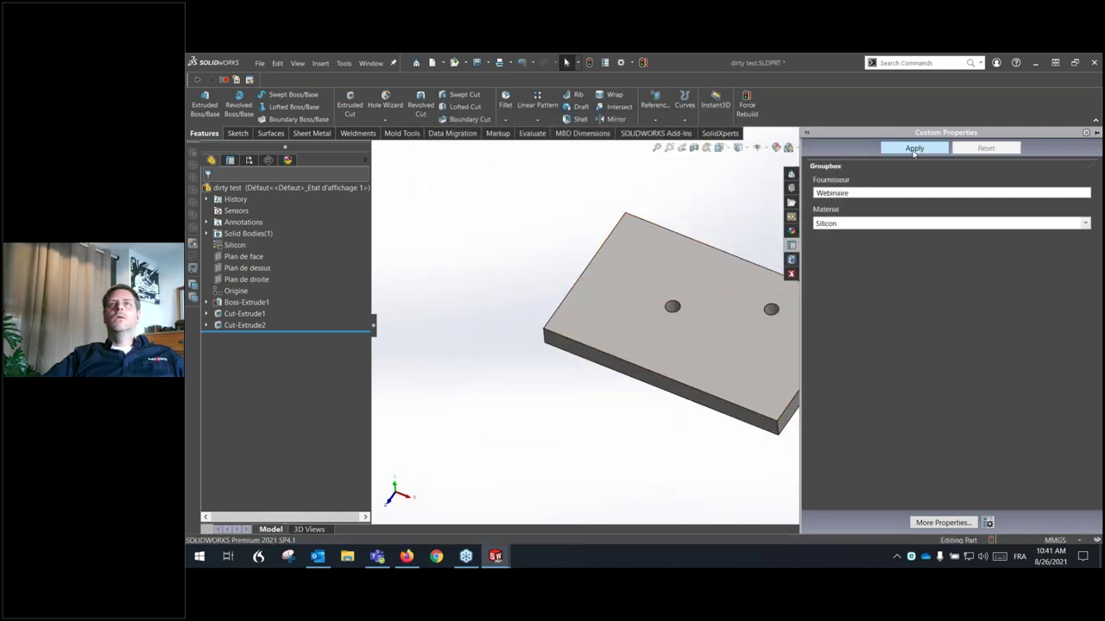
Check Fournisseur Webinaire and Material Silicon in the custom properties pane, then hide it
{"action": "left_click", "coordinate": [635, 211]}
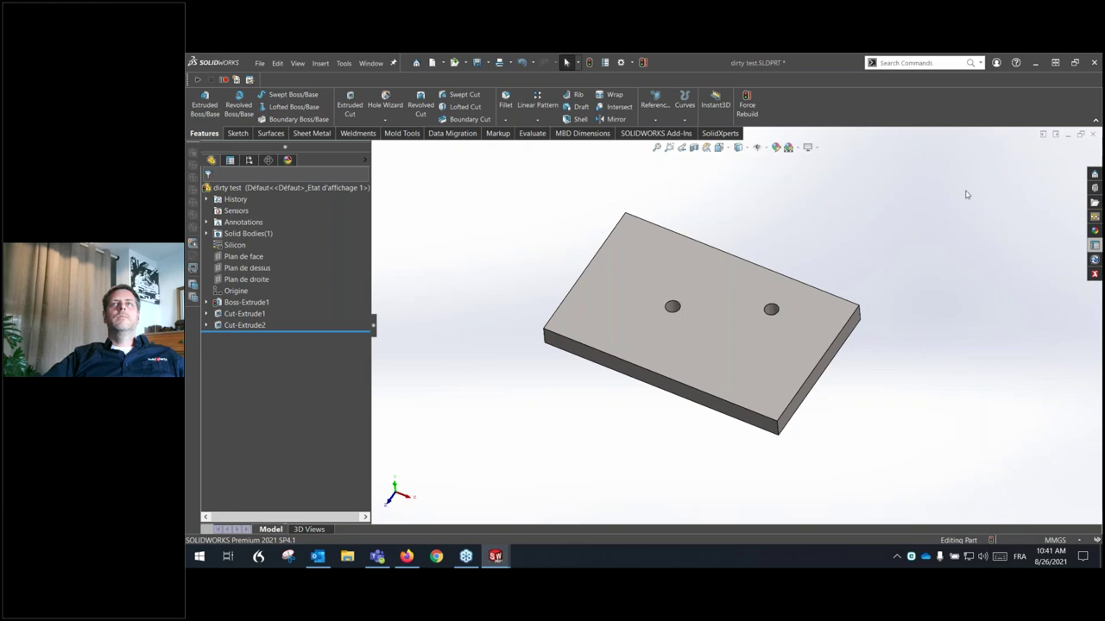
{"action": "left_click", "coordinate": [1095, 246]}
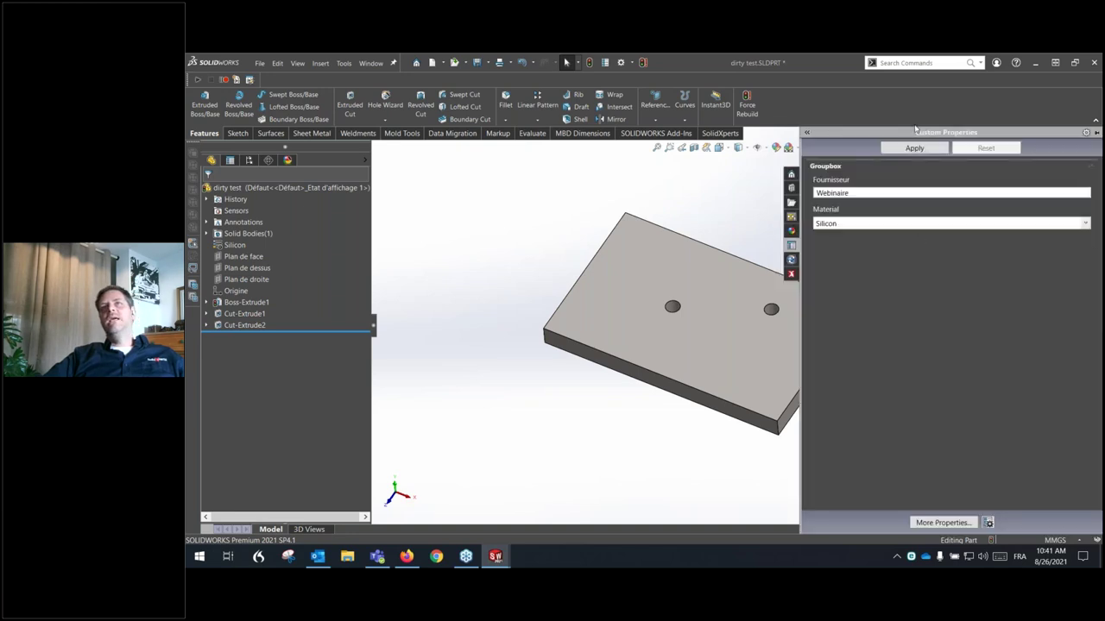
{"action": "left_click", "coordinate": [714, 207]}
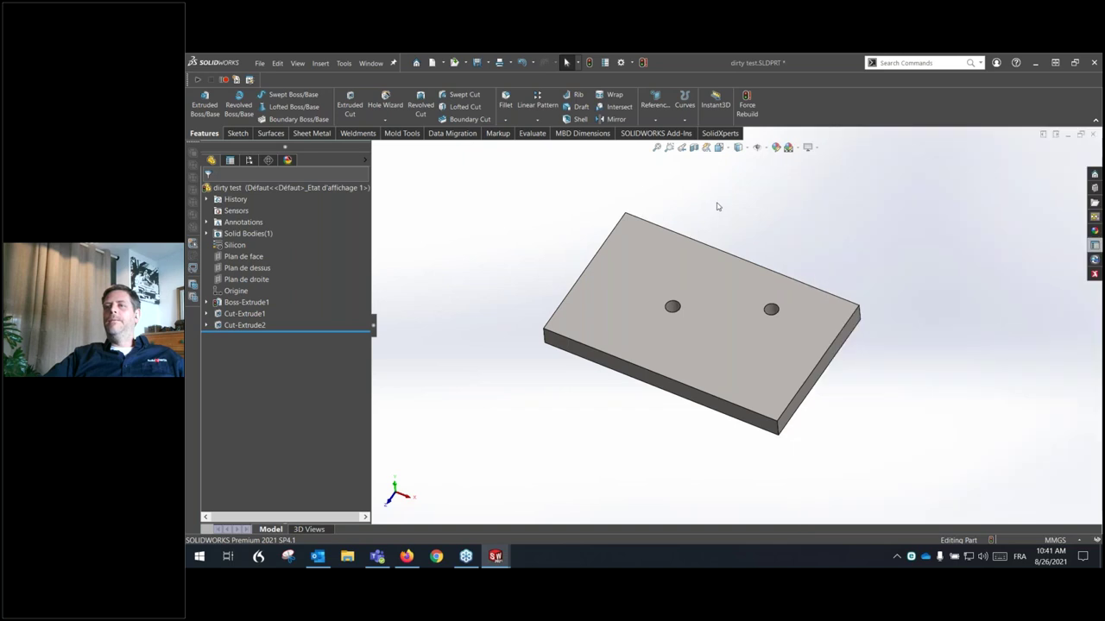
Verify Fournisseur Webinaire and Material Silicon in the configuration-specific summary properties, then close the part
{"action": "left_click", "coordinate": [606, 62]}
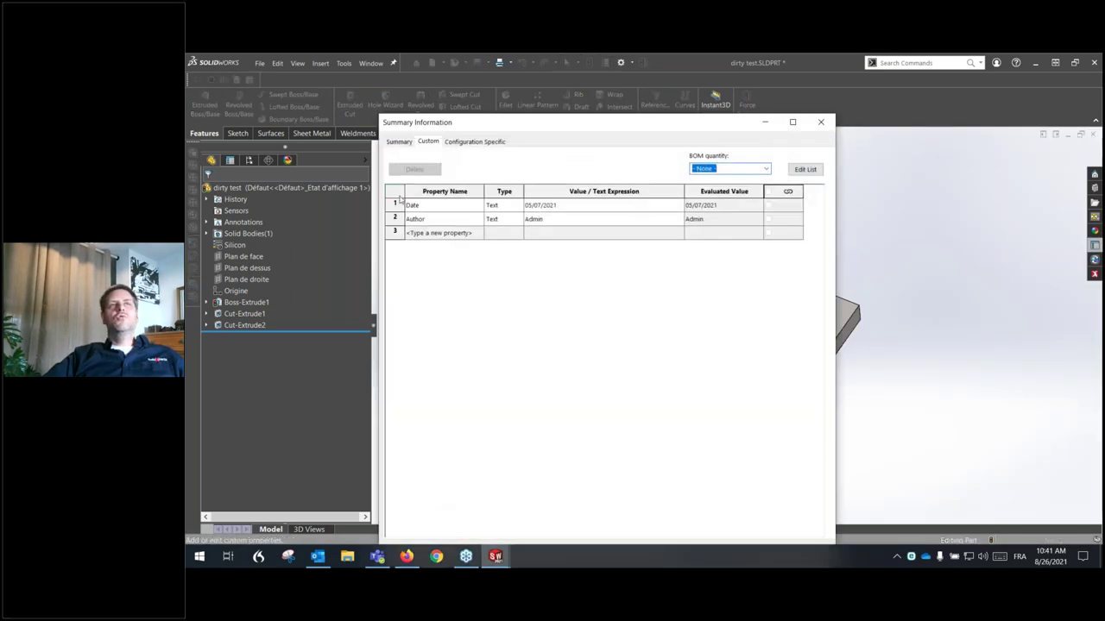
{"action": "left_click", "coordinate": [488, 143]}
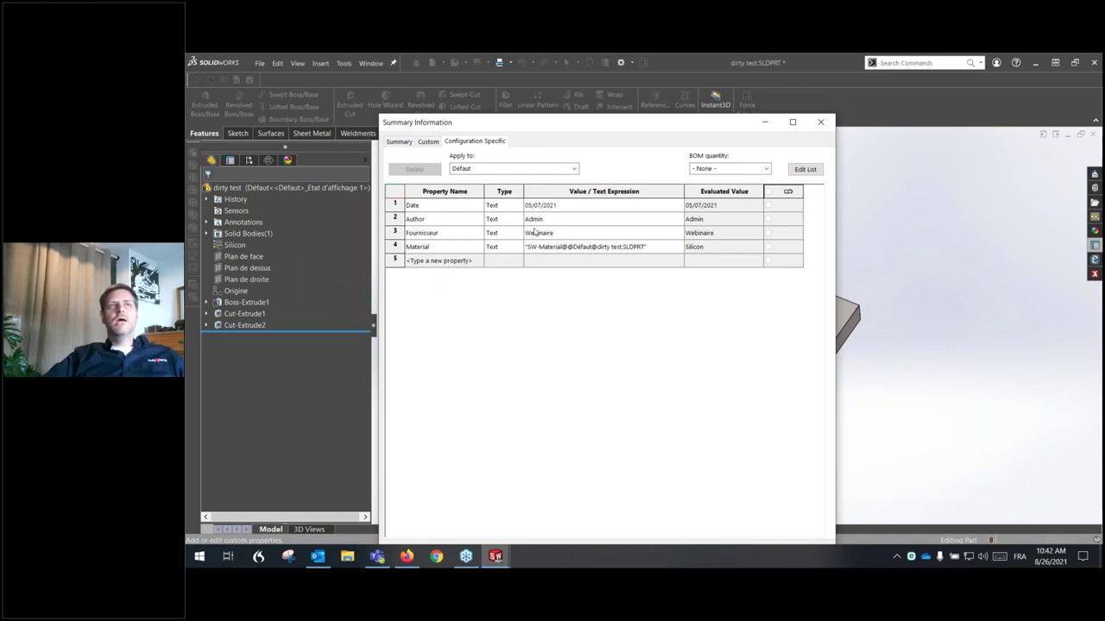
{"action": "left_click_drag", "start_coordinate": [704, 126], "coordinate": [745, 99]}
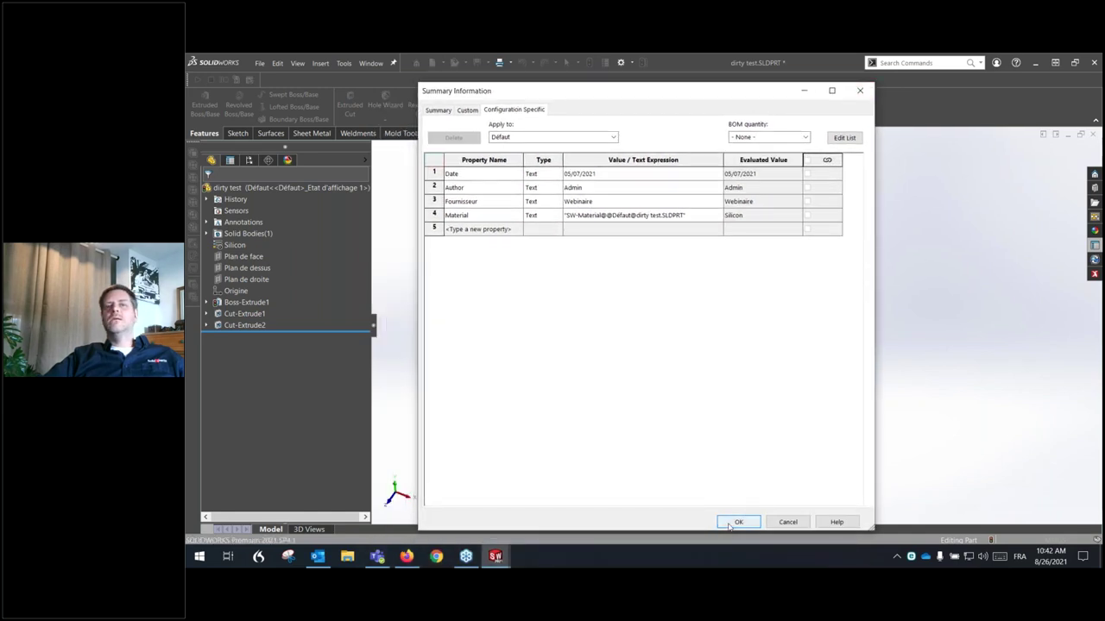
{"action": "key", "text": "Return"}
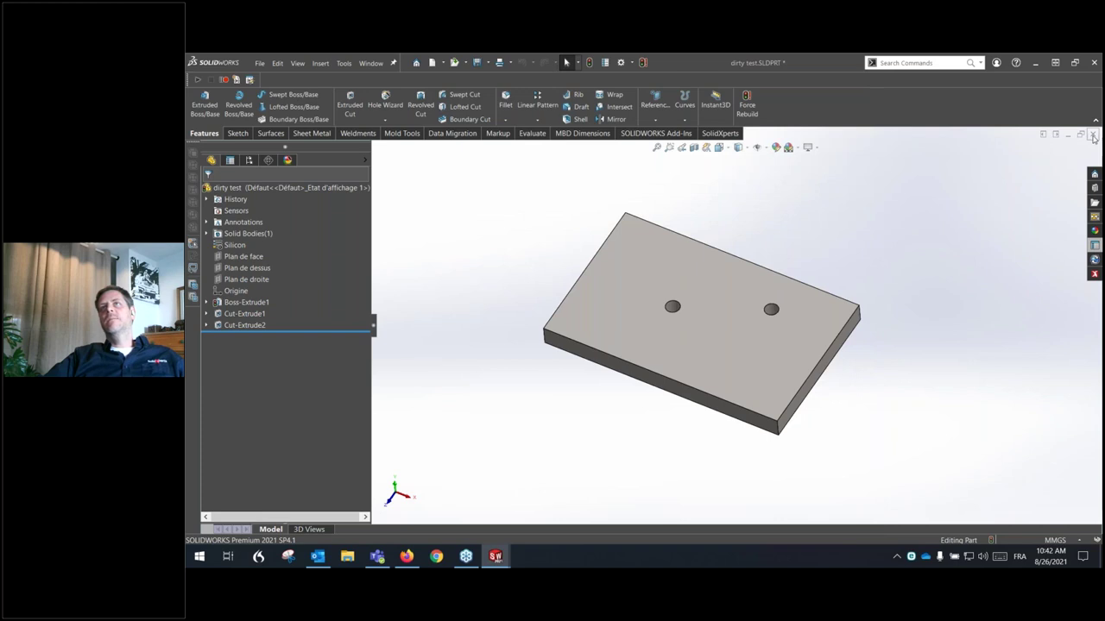
{"action": "key", "text": "ctrl+w"}
Save the changes to the dirty test part using Rebuild and save the document
{"action": "left_click", "coordinate": [628, 304]}
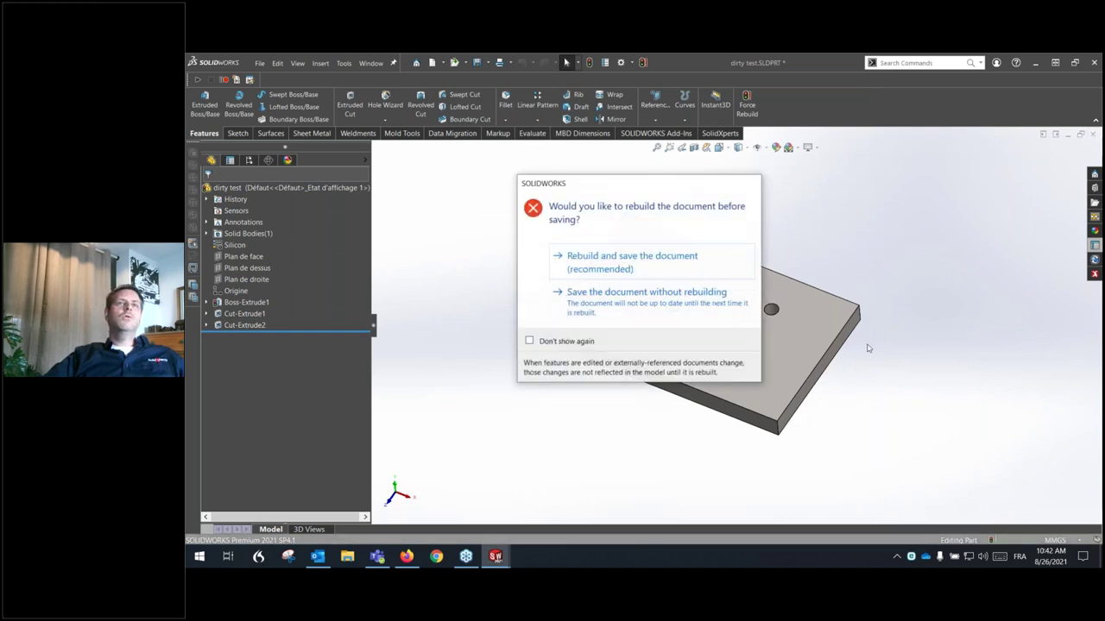
{"action": "left_click", "coordinate": [635, 261]}
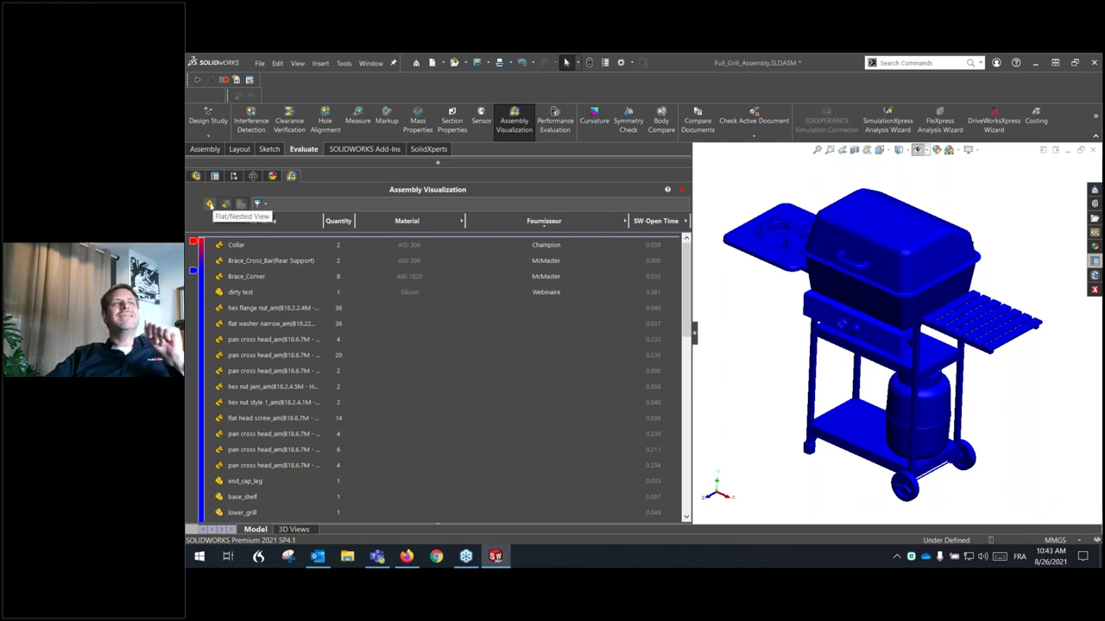
Switch the grill's Assembly Visualization list to flat view and bring up its column options
{"action": "left_click", "coordinate": [218, 245]}
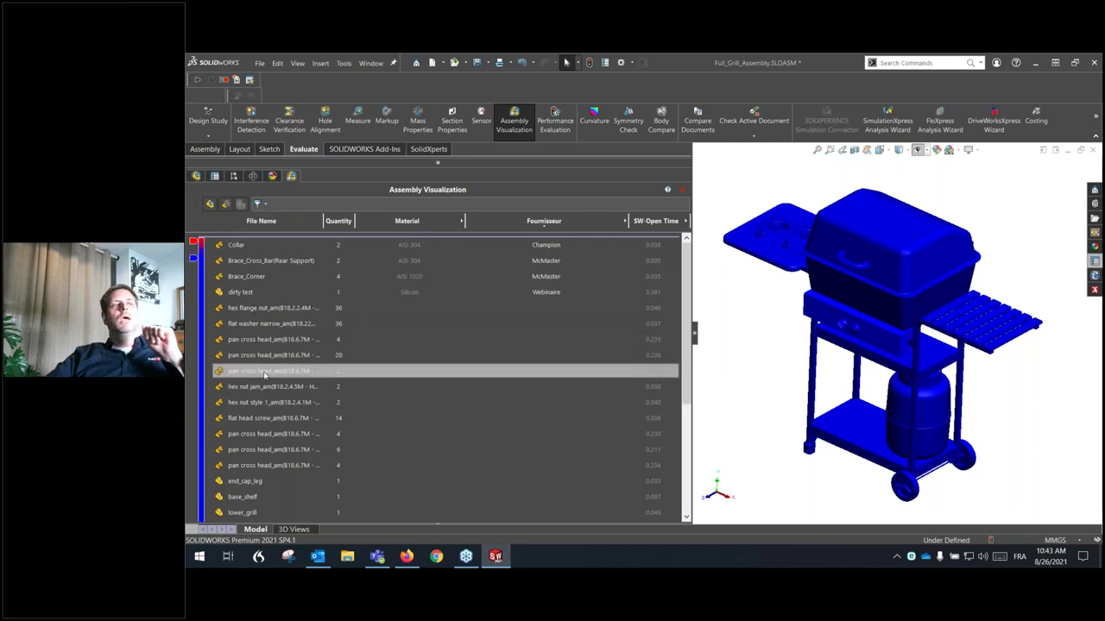
{"action": "scroll", "coordinate": [259, 372], "scroll_direction": "down", "scroll_amount": 4}
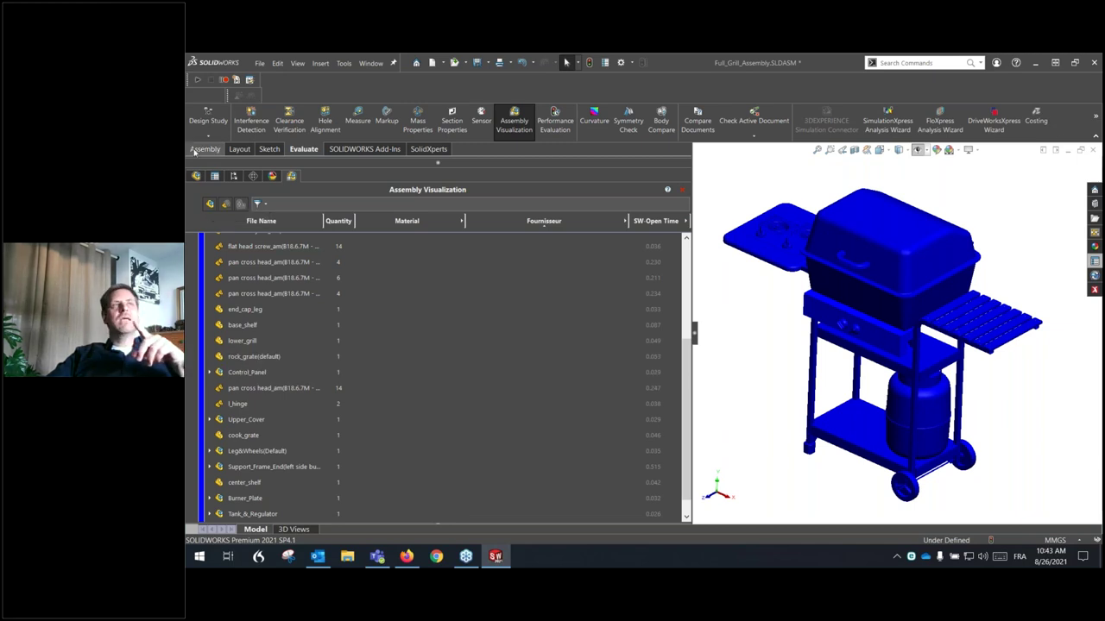
{"action": "left_click", "coordinate": [209, 203]}
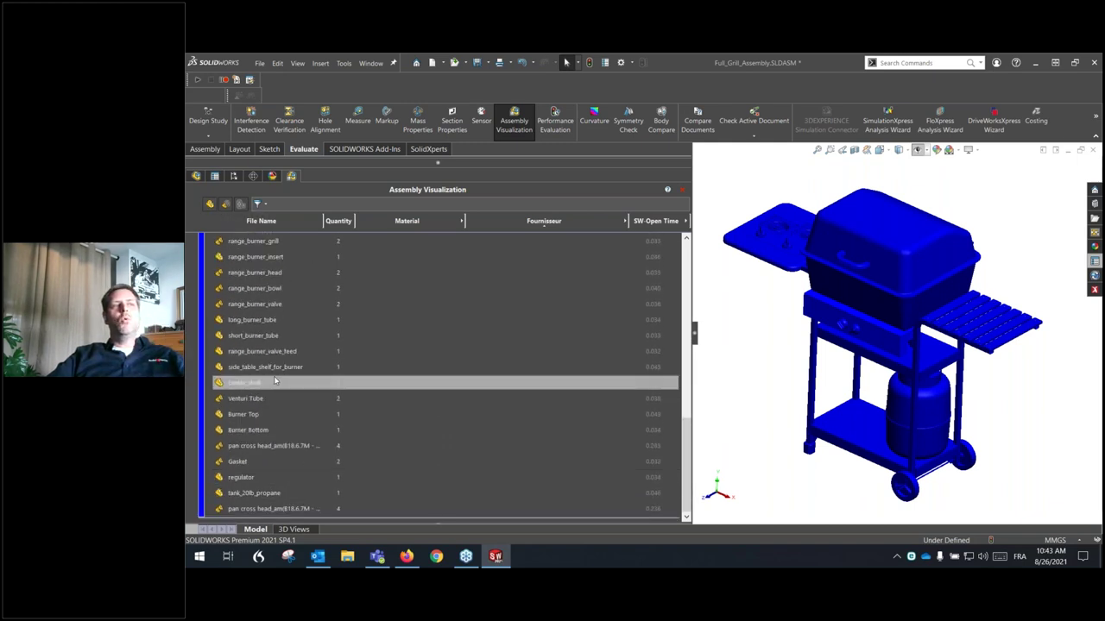
{"action": "scroll", "coordinate": [289, 294], "scroll_direction": "up", "scroll_amount": 5}
{"action": "scroll", "coordinate": [289, 294], "scroll_direction": "up", "scroll_amount": 5}
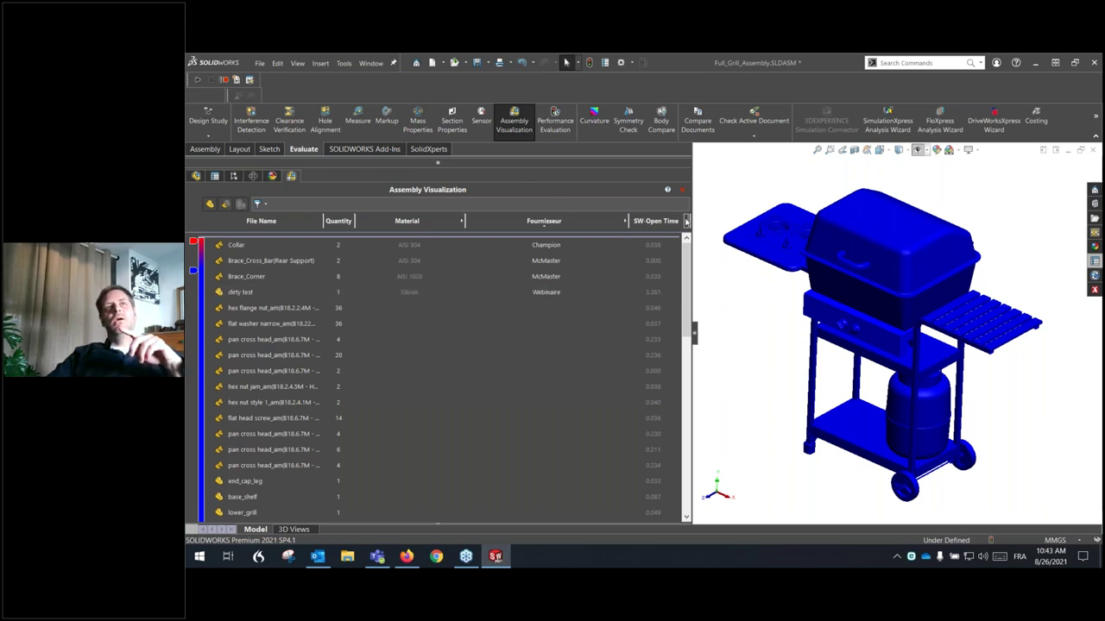
{"action": "left_click", "coordinate": [686, 222]}
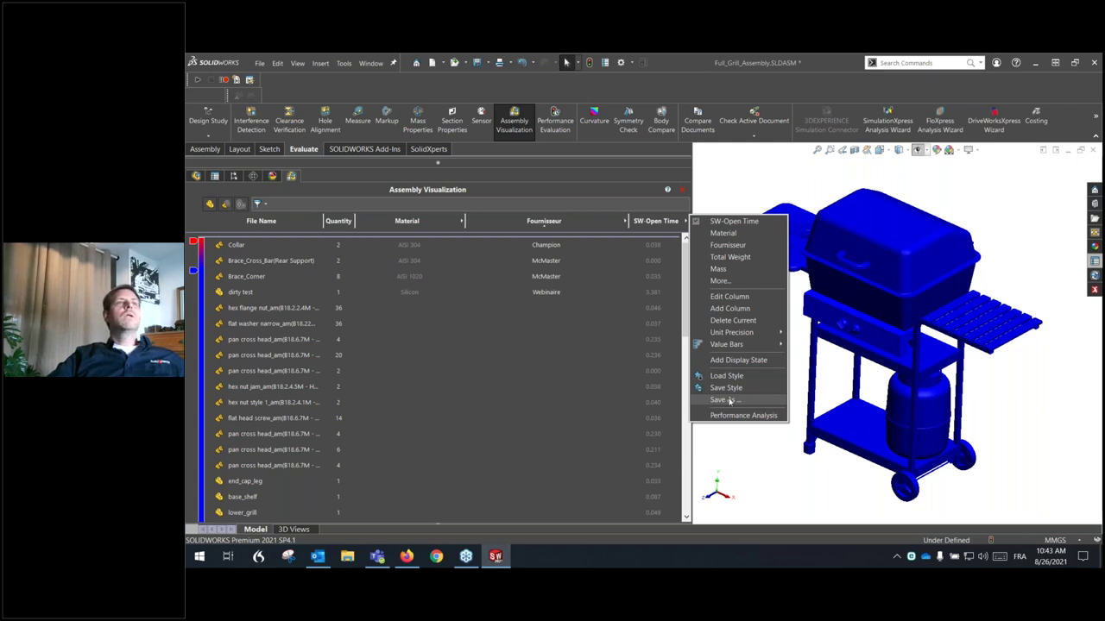
Save the list as Parts only to Full_Grill_Assembly.xlsx on the Desktop
{"action": "left_click", "coordinate": [729, 402]}
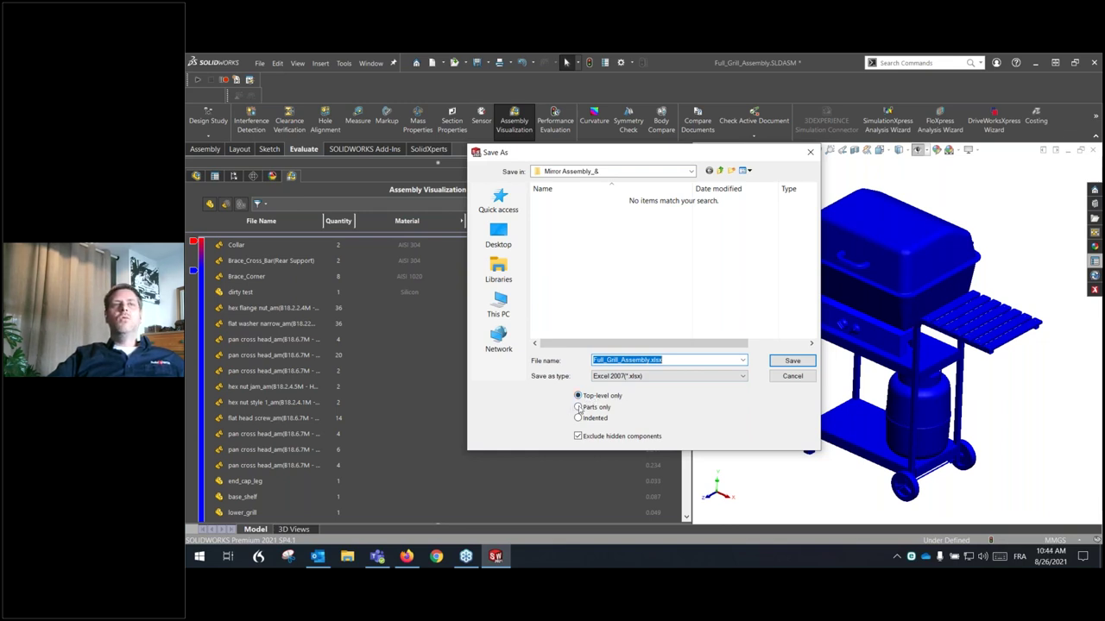
{"action": "left_click", "coordinate": [578, 407]}
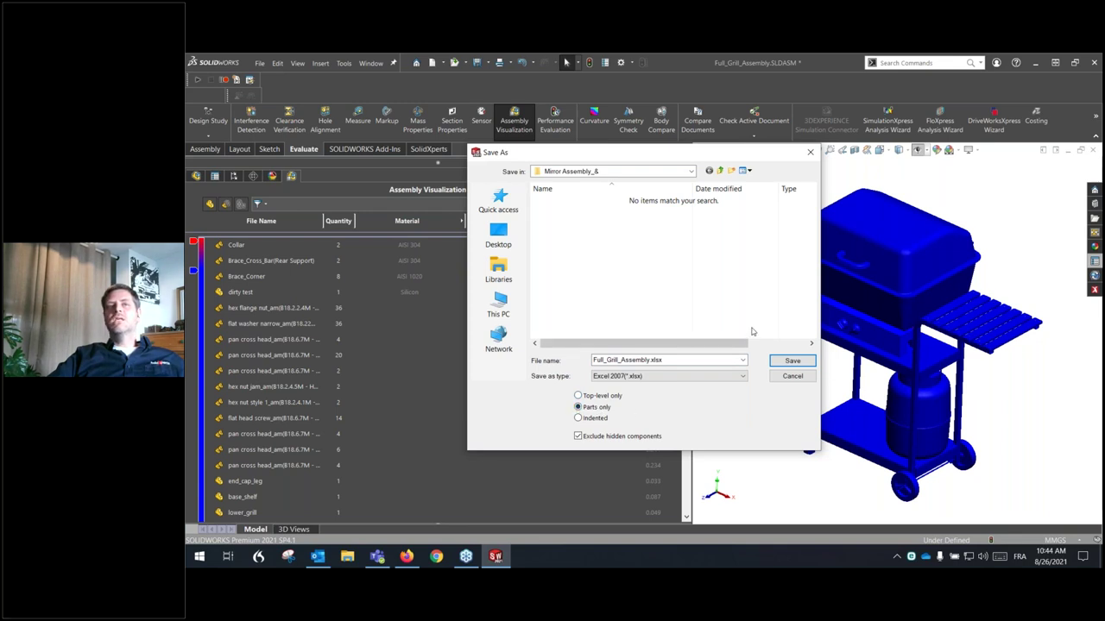
{"action": "left_click", "coordinate": [499, 240]}
{"action": "left_click", "coordinate": [792, 362]}
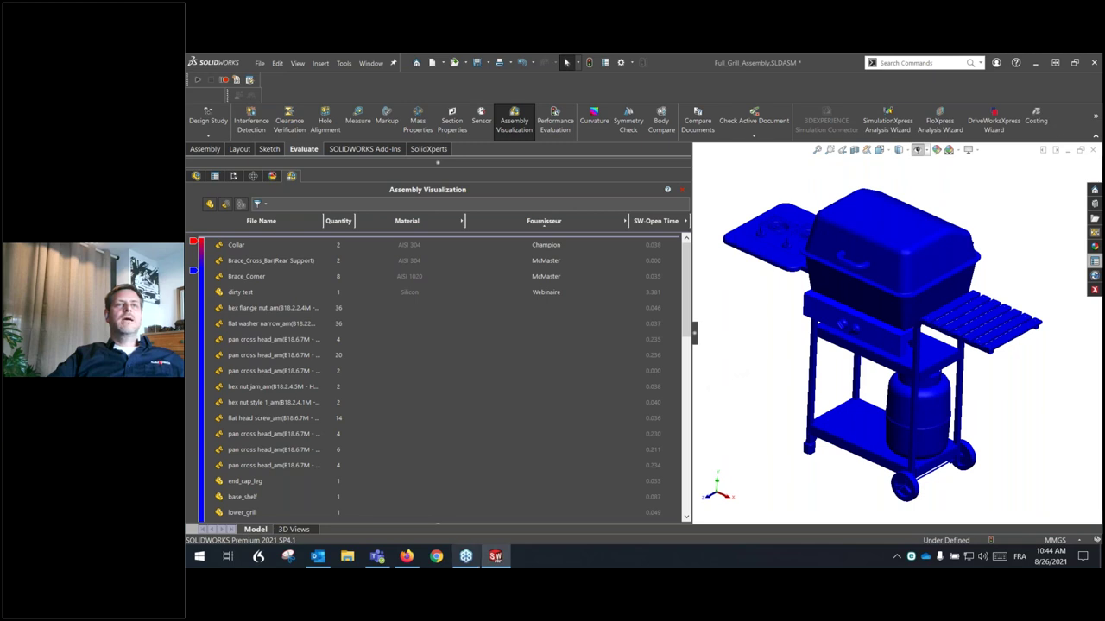
Show and refresh the desktop so Full_Grill_Assembly.xlsx appears, leaving SOLIDWORKS minimized
{"action": "right_click", "coordinate": [635, 547]}
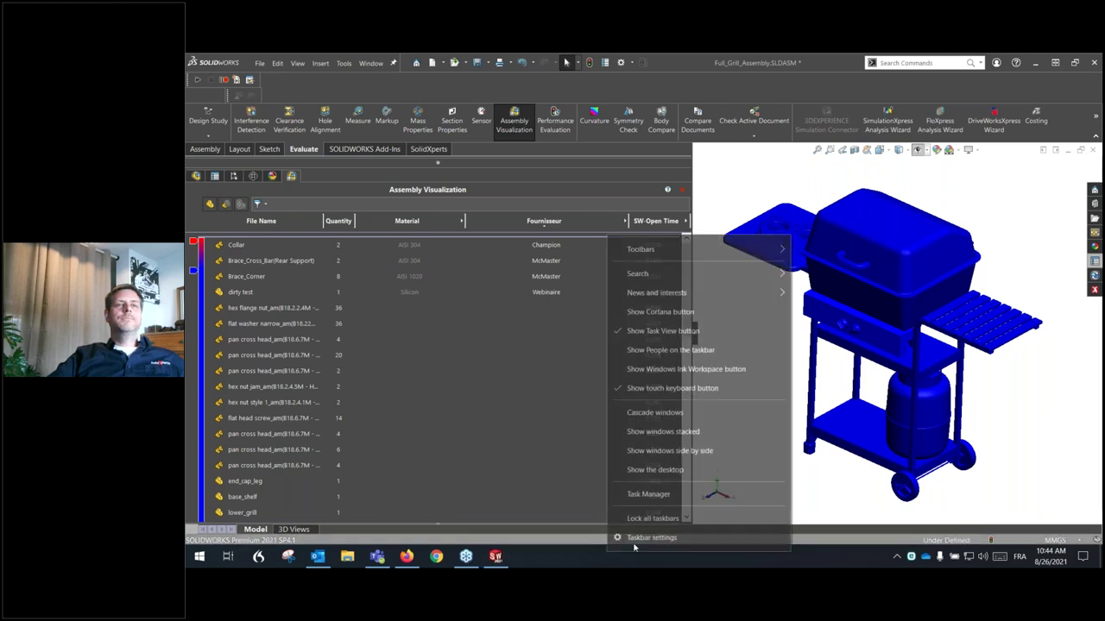
{"action": "left_click", "coordinate": [657, 471]}
{"action": "right_click", "coordinate": [522, 172]}
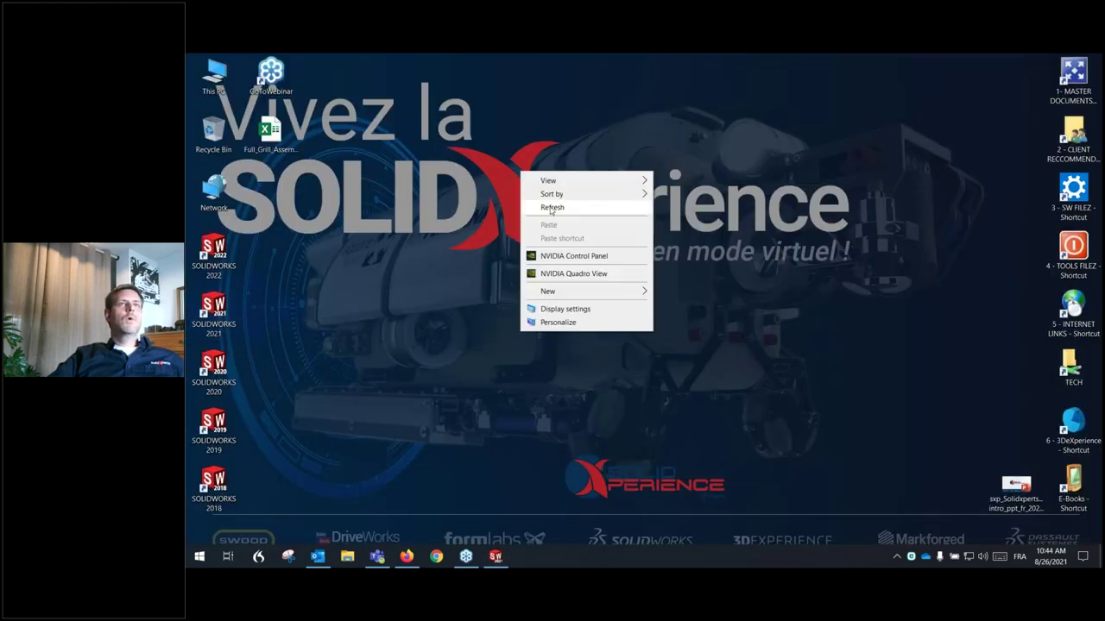
{"action": "left_click", "coordinate": [553, 207]}
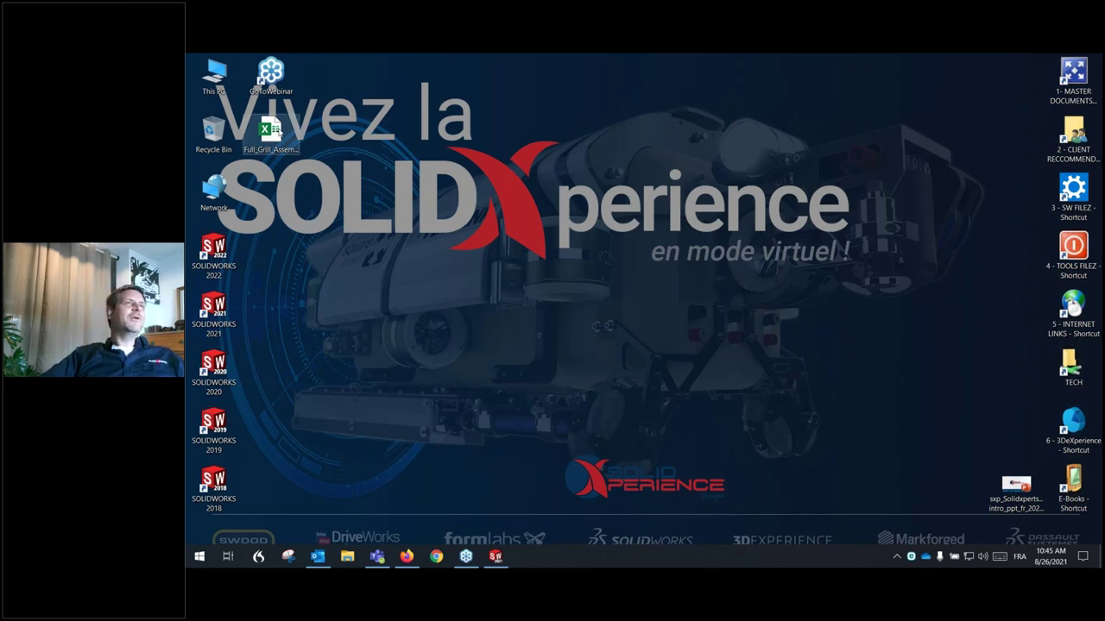
{"action": "mouse_move", "coordinate": [270, 133]}
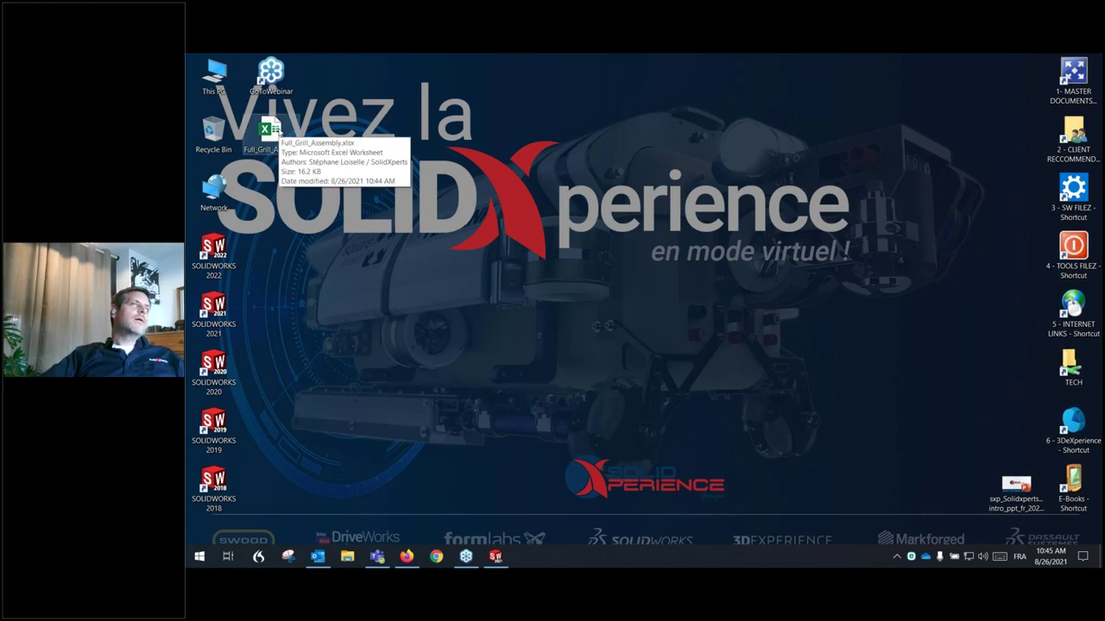
{"action": "left_click", "coordinate": [495, 555]}
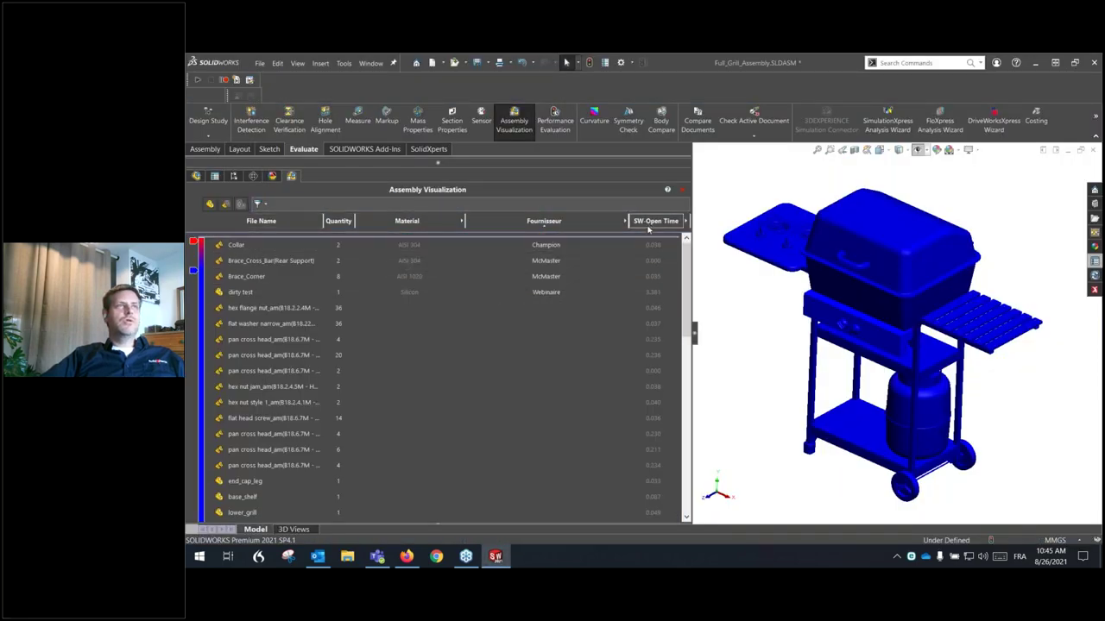
{"action": "left_click", "coordinate": [1035, 62]}
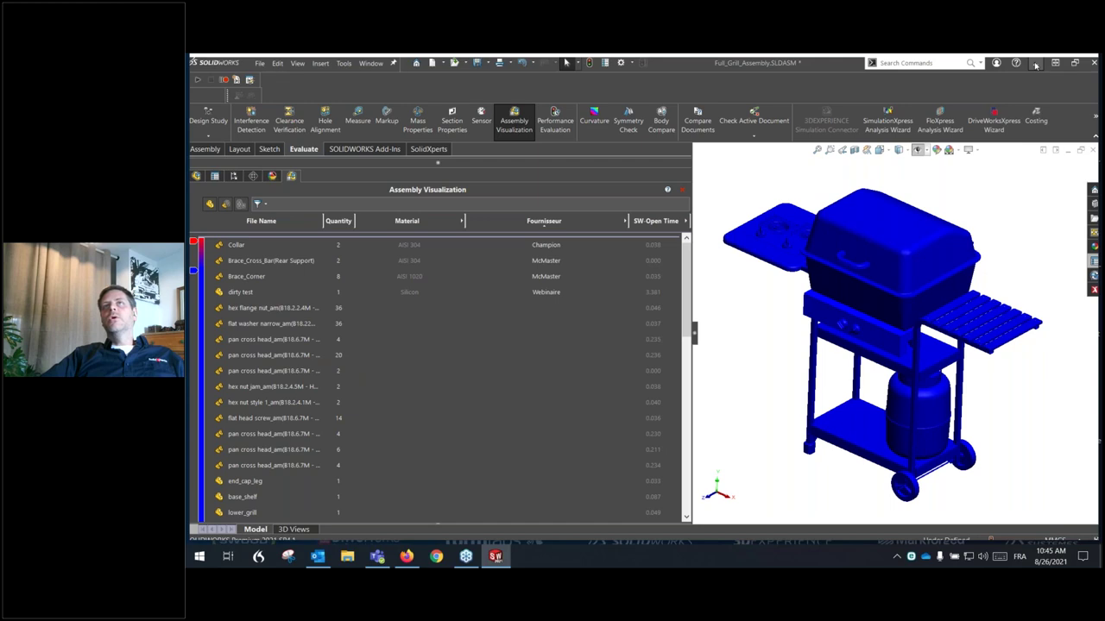
Open Full_Grill_Assembly.xlsx in Excel, review Fournisseur, Material and Quantity values, then close it
{"action": "double_click", "coordinate": [263, 138]}
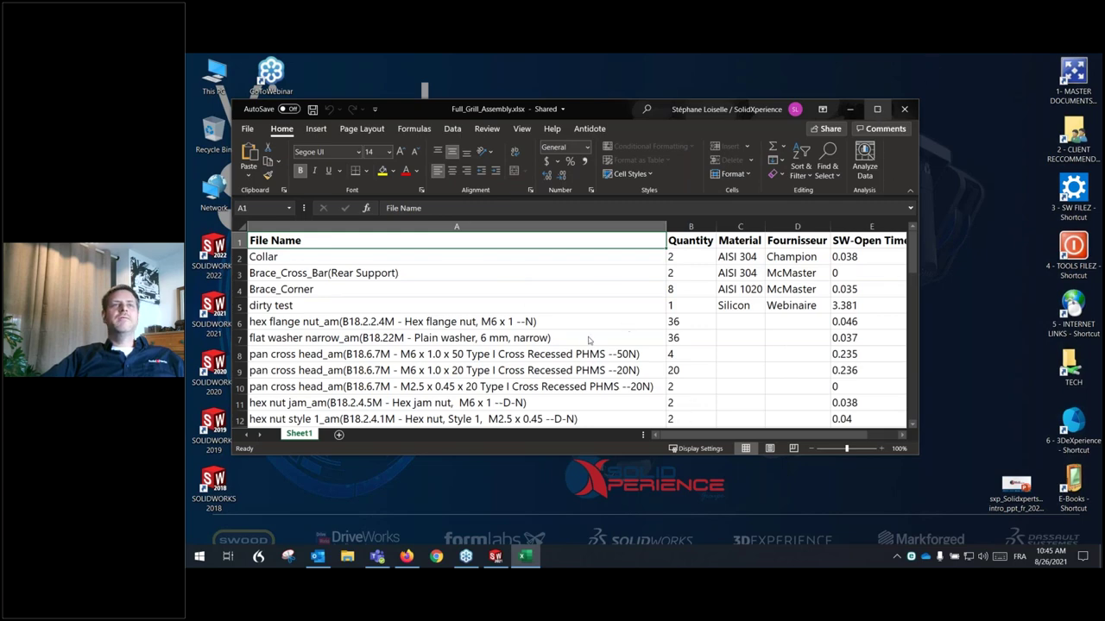
{"action": "left_click", "coordinate": [877, 108]}
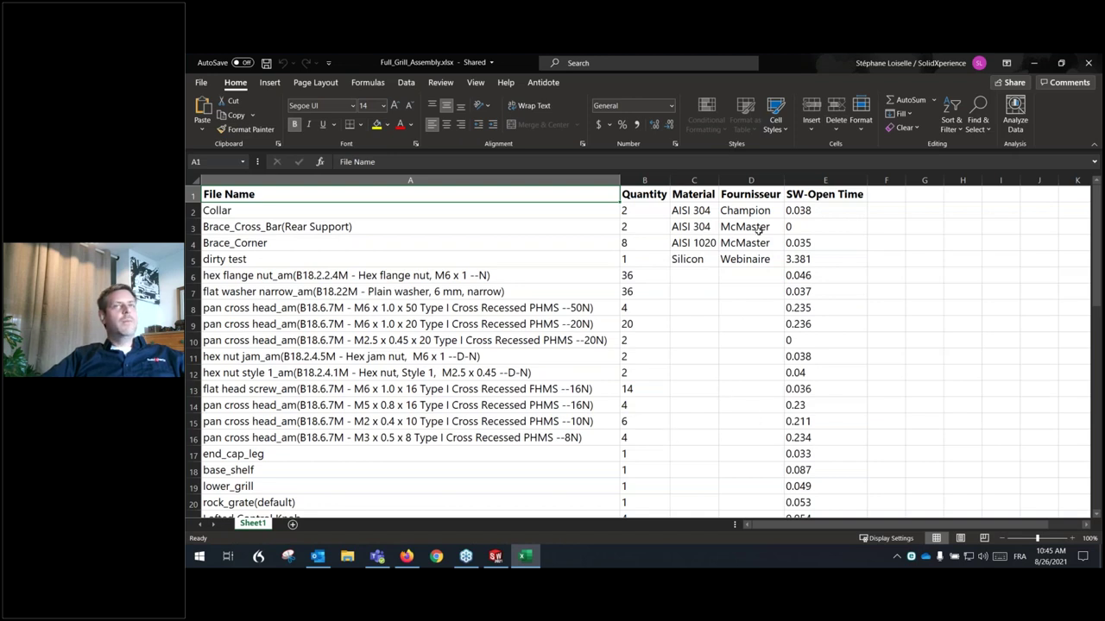
{"action": "left_click", "coordinate": [759, 226]}
{"action": "left_click_drag", "start_coordinate": [749, 210], "coordinate": [740, 266]}
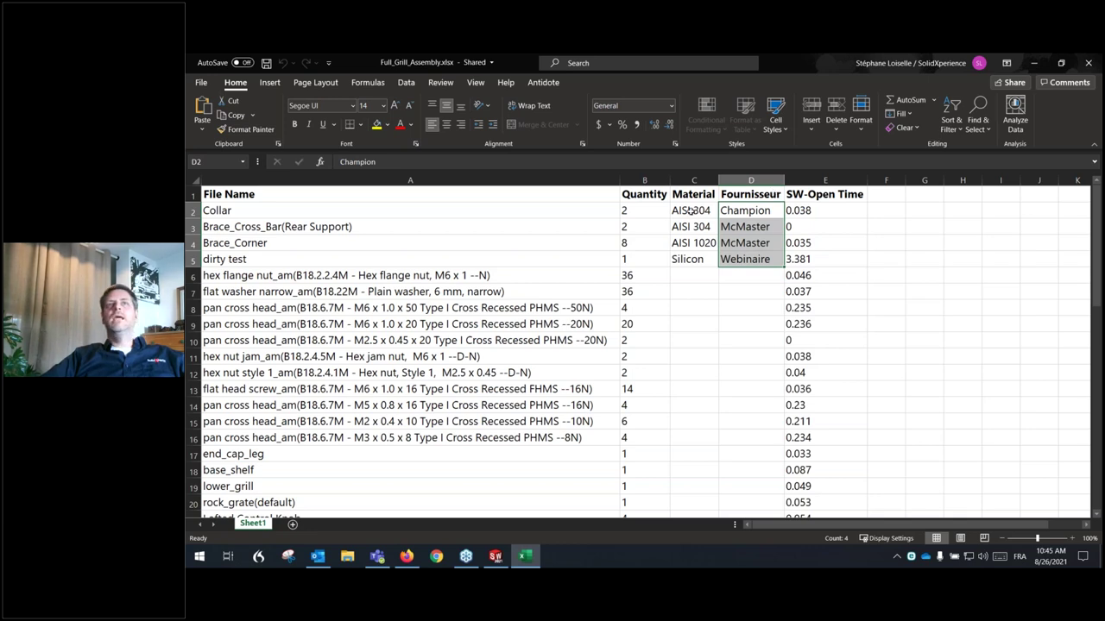
{"action": "left_click_drag", "start_coordinate": [691, 210], "coordinate": [691, 260]}
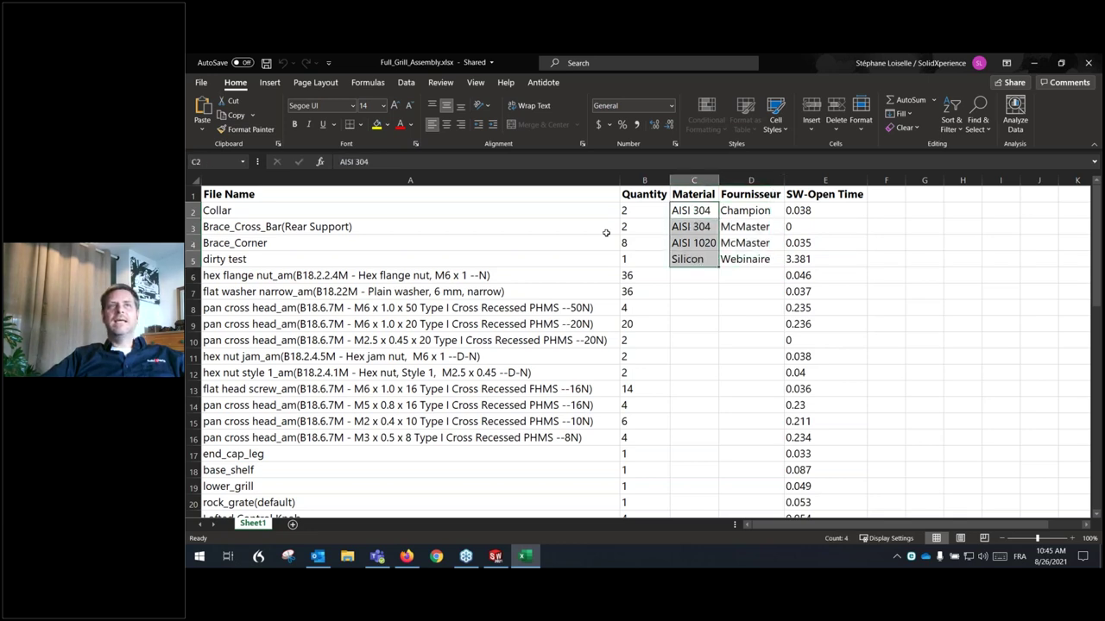
{"action": "left_click_drag", "start_coordinate": [627, 211], "coordinate": [629, 307]}
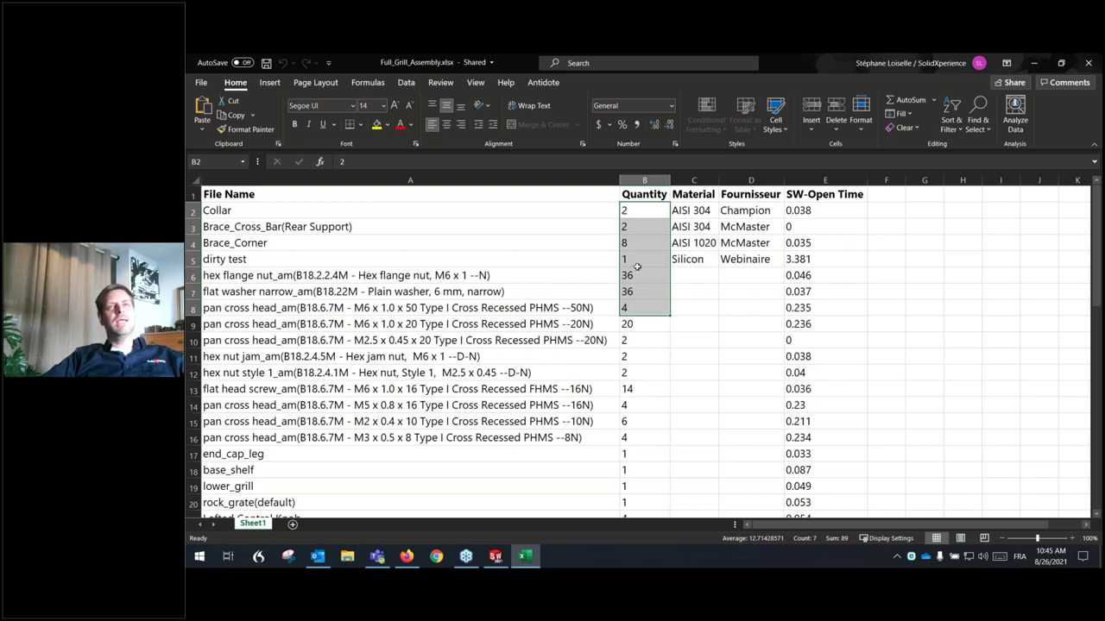
{"action": "left_click", "coordinate": [649, 273]}
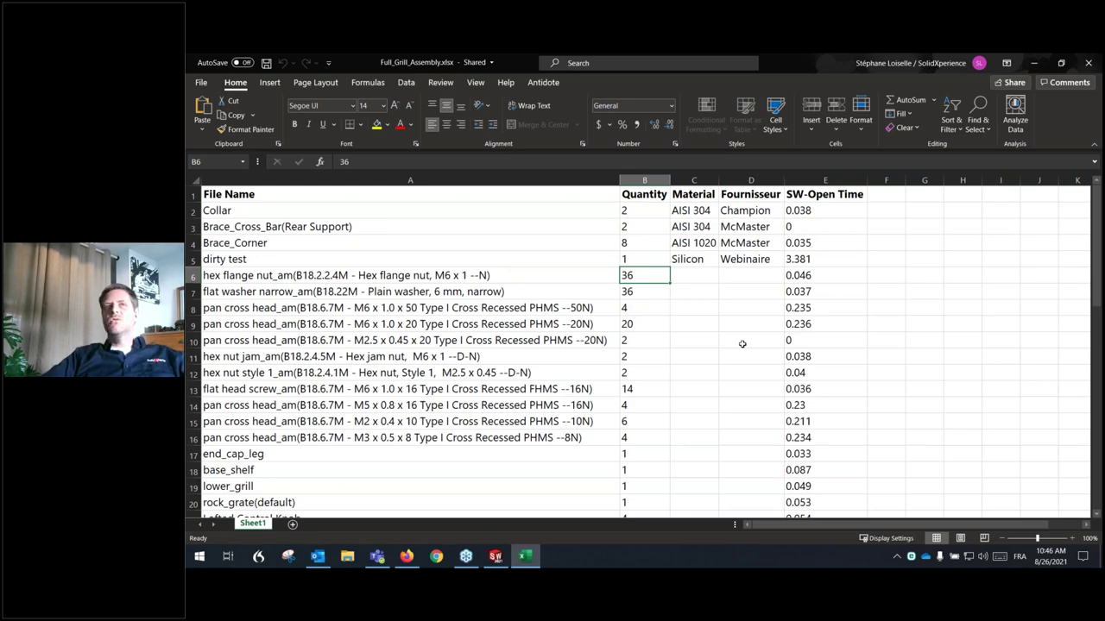
{"action": "left_click", "coordinate": [1089, 62]}
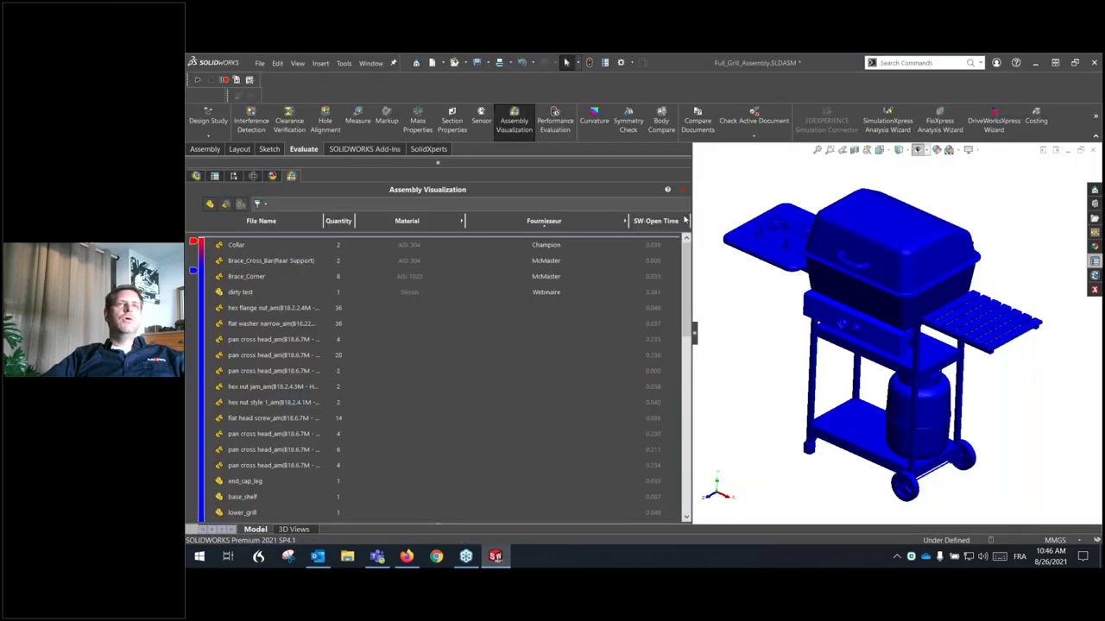
Add a column to the visualization table and set it to show SW-Density
{"action": "left_click", "coordinate": [688, 223]}
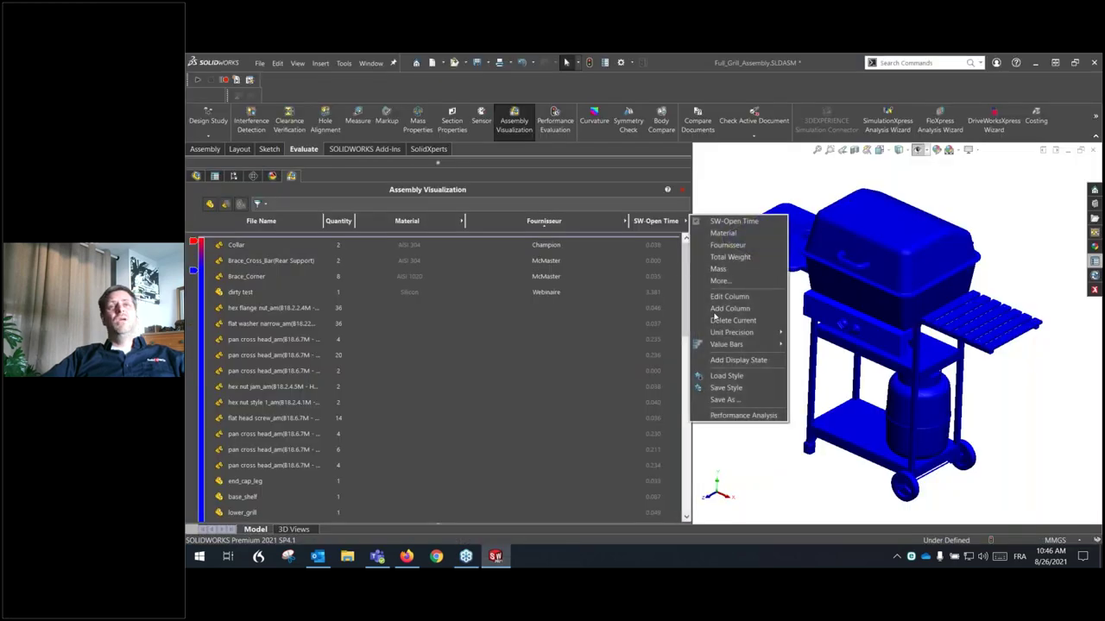
{"action": "left_click", "coordinate": [728, 308]}
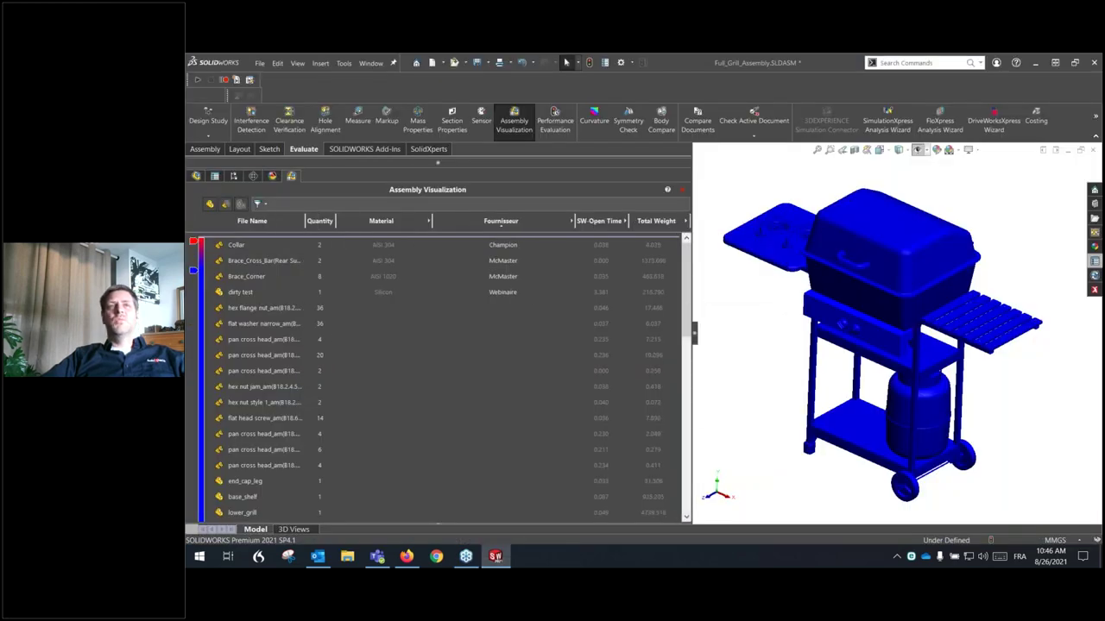
{"action": "left_click", "coordinate": [687, 222]}
{"action": "left_click", "coordinate": [716, 282]}
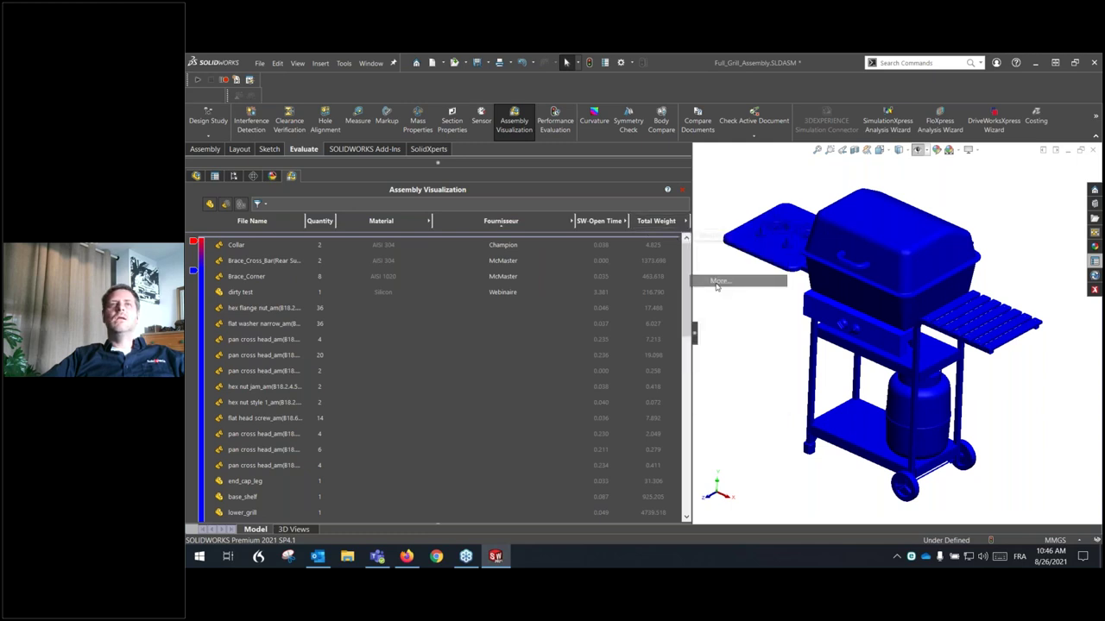
{"action": "left_click", "coordinate": [649, 264]}
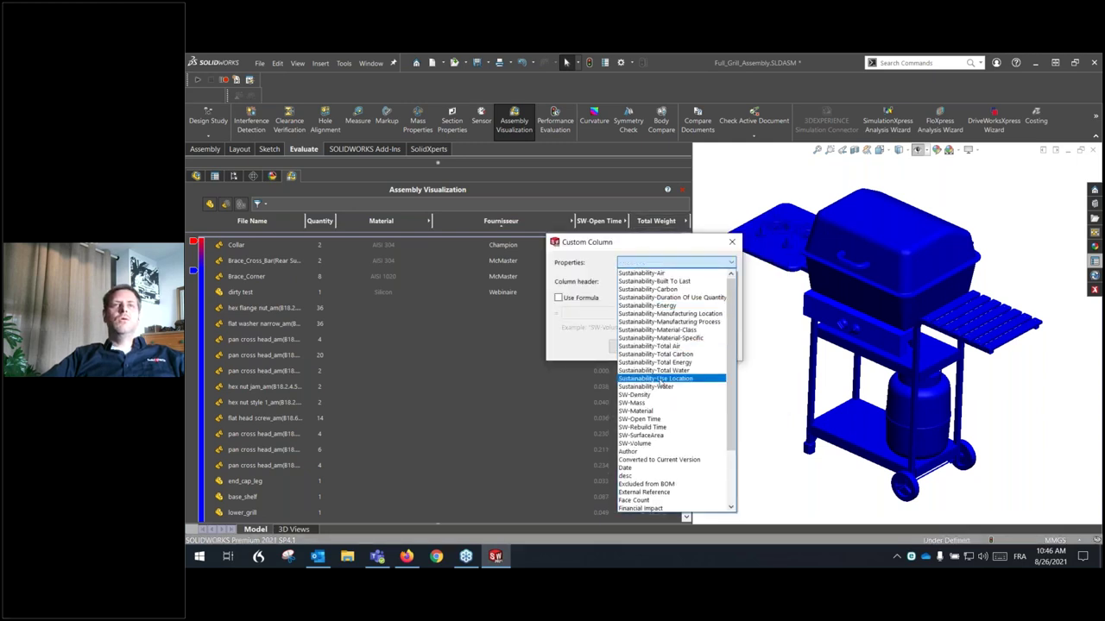
{"action": "left_click", "coordinate": [649, 395]}
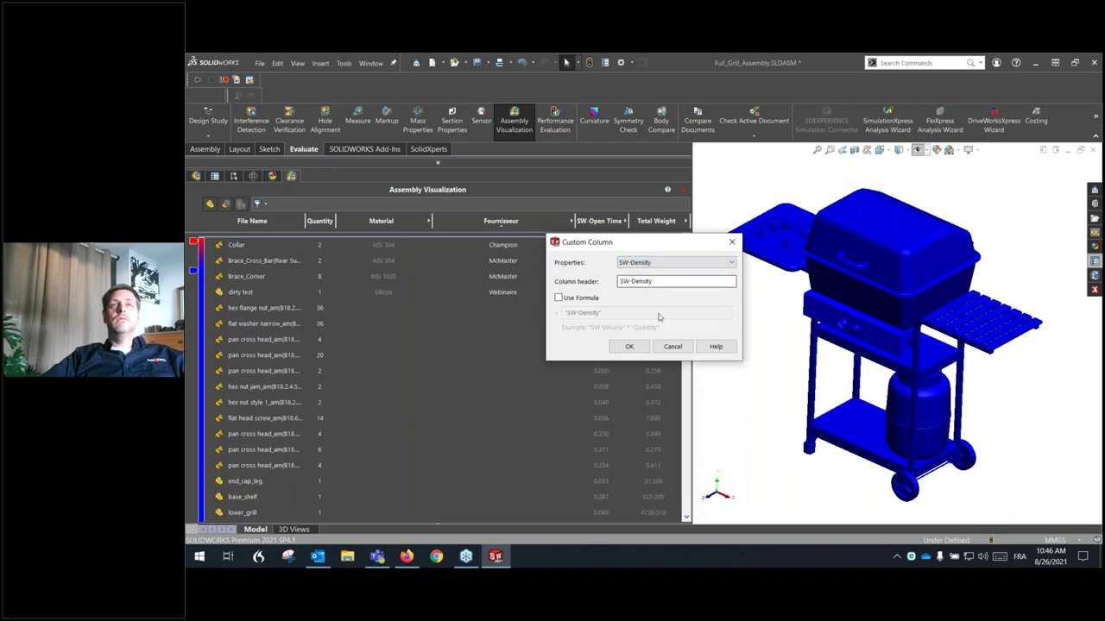
{"action": "left_click", "coordinate": [631, 346]}
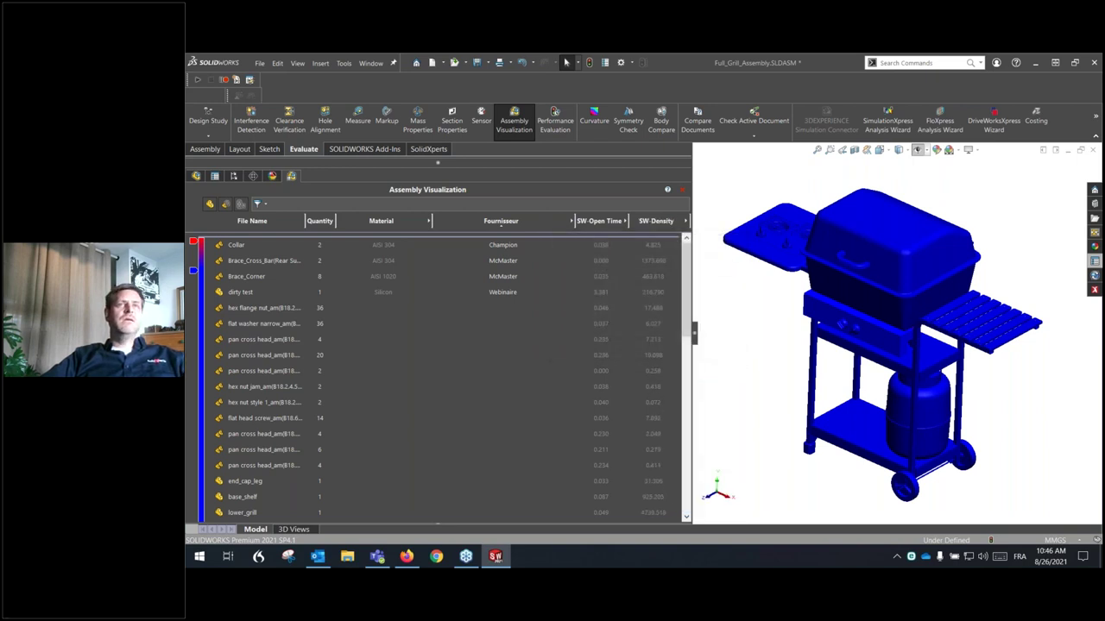
Add another column set to the custom desc property, then widen the list
{"action": "left_click", "coordinate": [686, 221]}
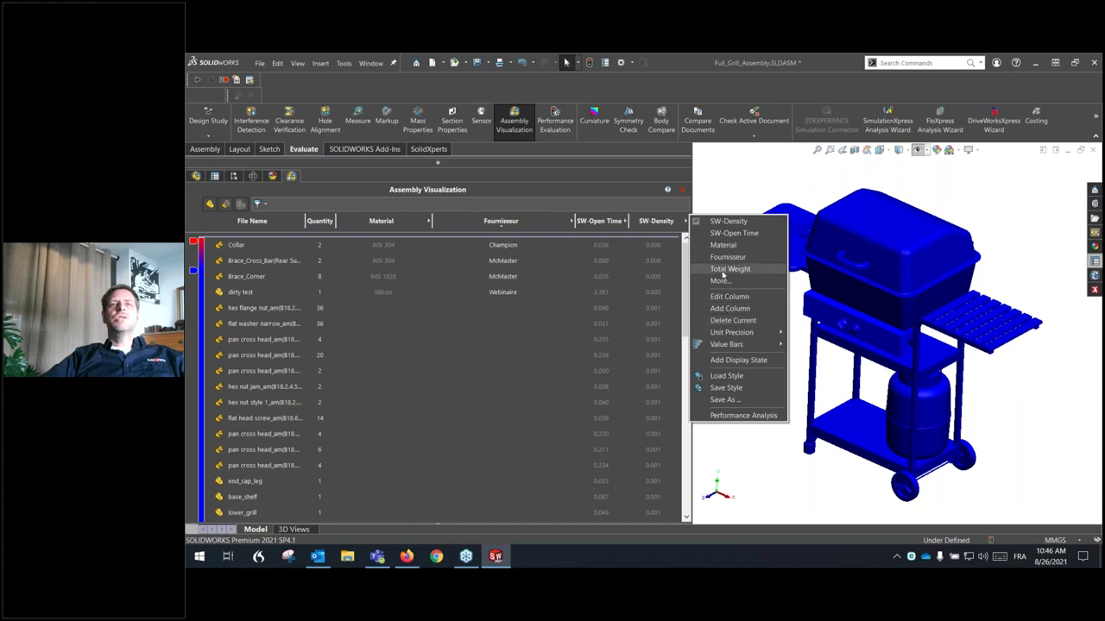
{"action": "left_click", "coordinate": [727, 309]}
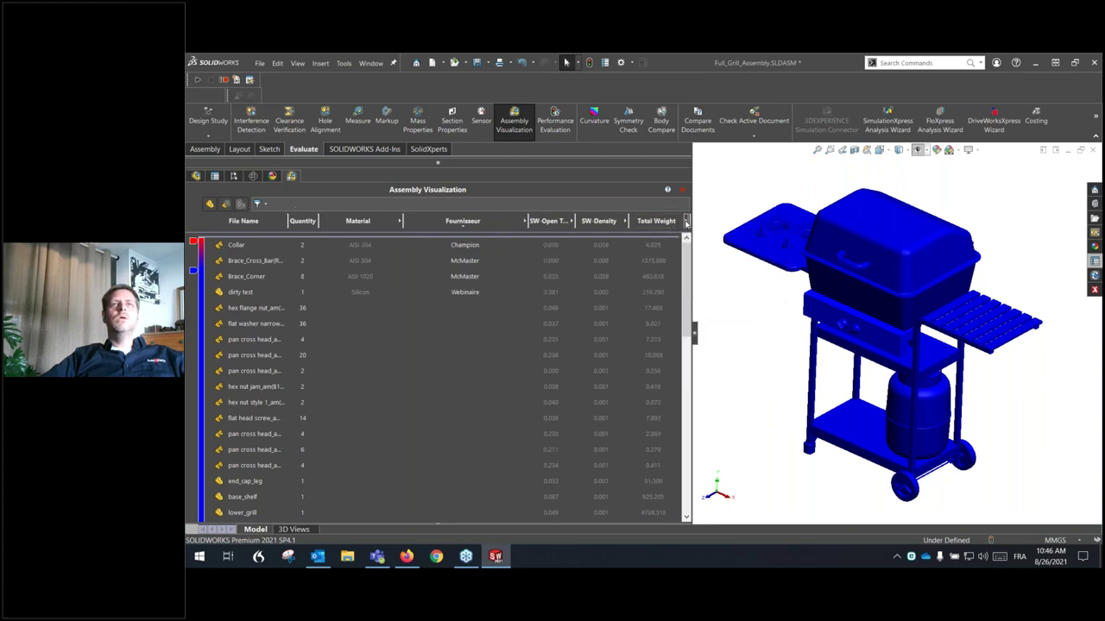
{"action": "left_click", "coordinate": [686, 221]}
{"action": "left_click", "coordinate": [725, 281]}
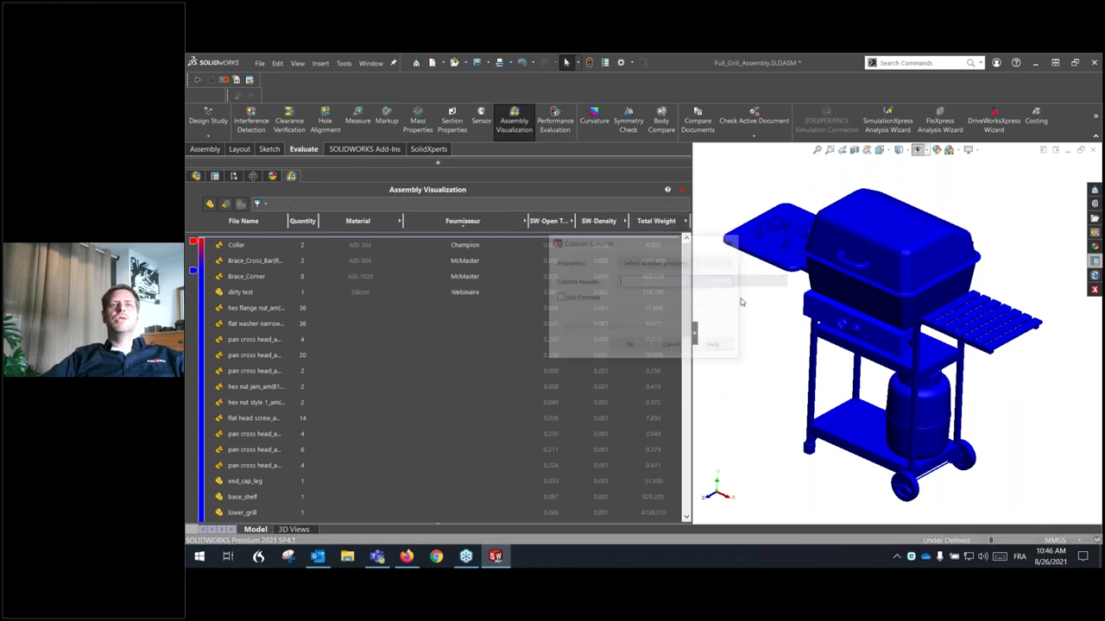
{"action": "left_click", "coordinate": [675, 263]}
{"action": "scroll", "coordinate": [668, 388], "scroll_direction": "down", "scroll_amount": 5}
{"action": "scroll", "coordinate": [667, 446], "scroll_direction": "down", "scroll_amount": 2}
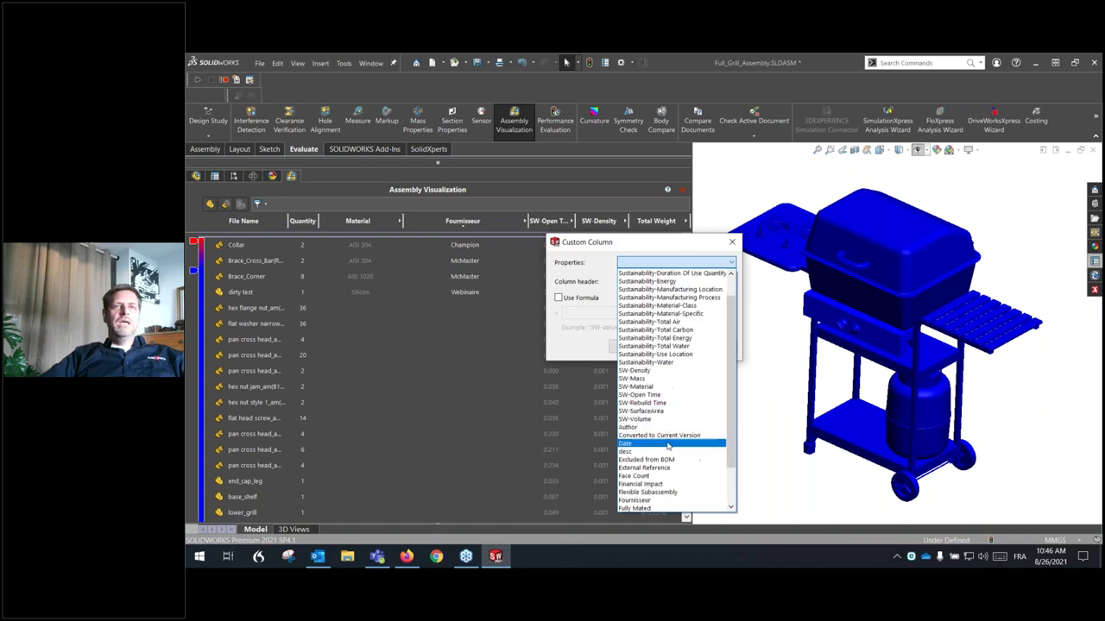
{"action": "scroll", "coordinate": [668, 445], "scroll_direction": "down", "scroll_amount": 1}
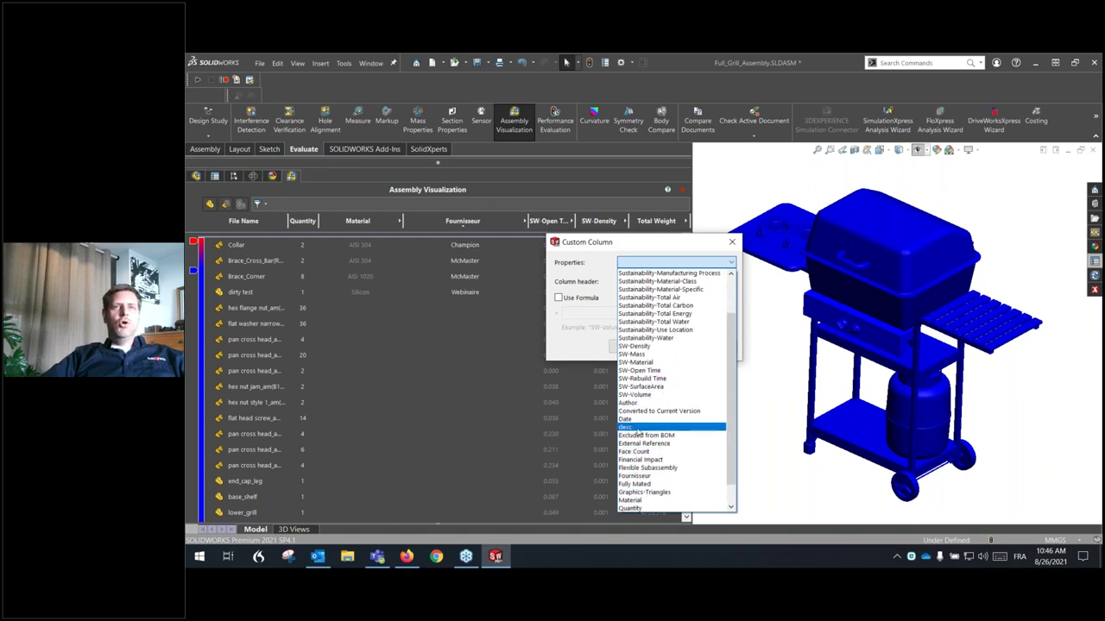
{"action": "left_click", "coordinate": [625, 428]}
{"action": "left_click", "coordinate": [630, 346]}
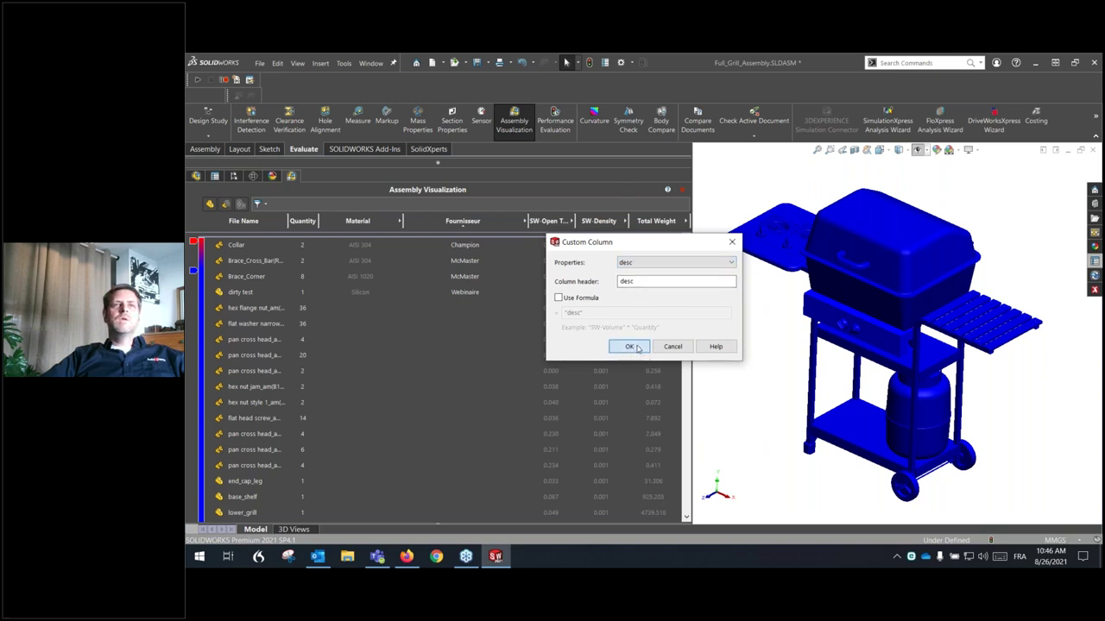
{"action": "left_click_drag", "start_coordinate": [695, 333], "coordinate": [725, 343]}
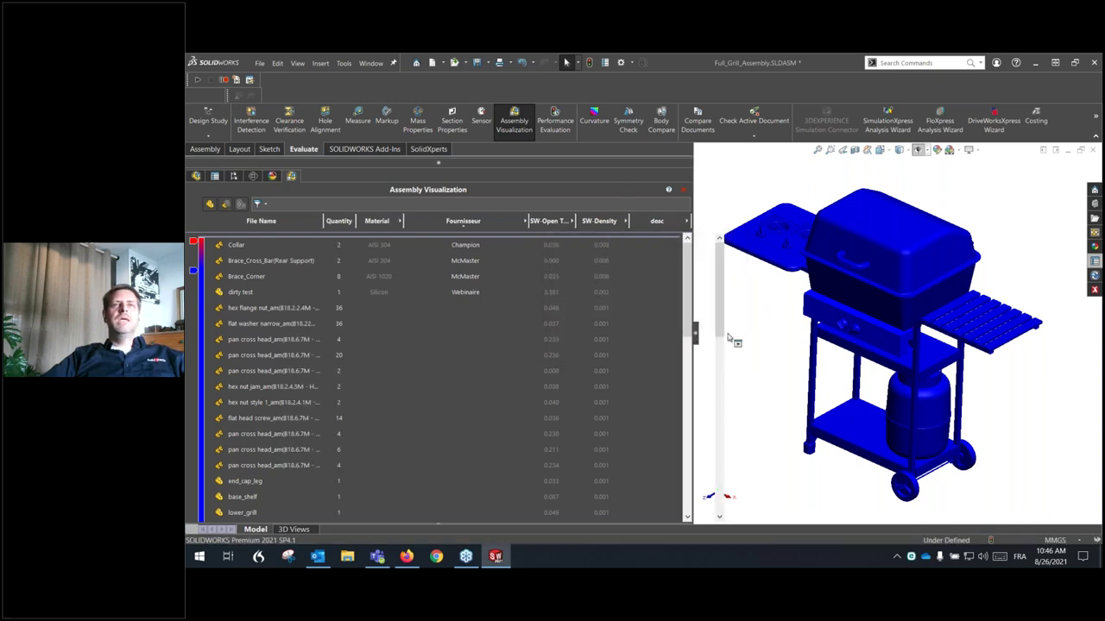
Return to the FeatureManager component tree, narrow the side panel and zoom to fit the grill
{"action": "left_click", "coordinate": [687, 220]}
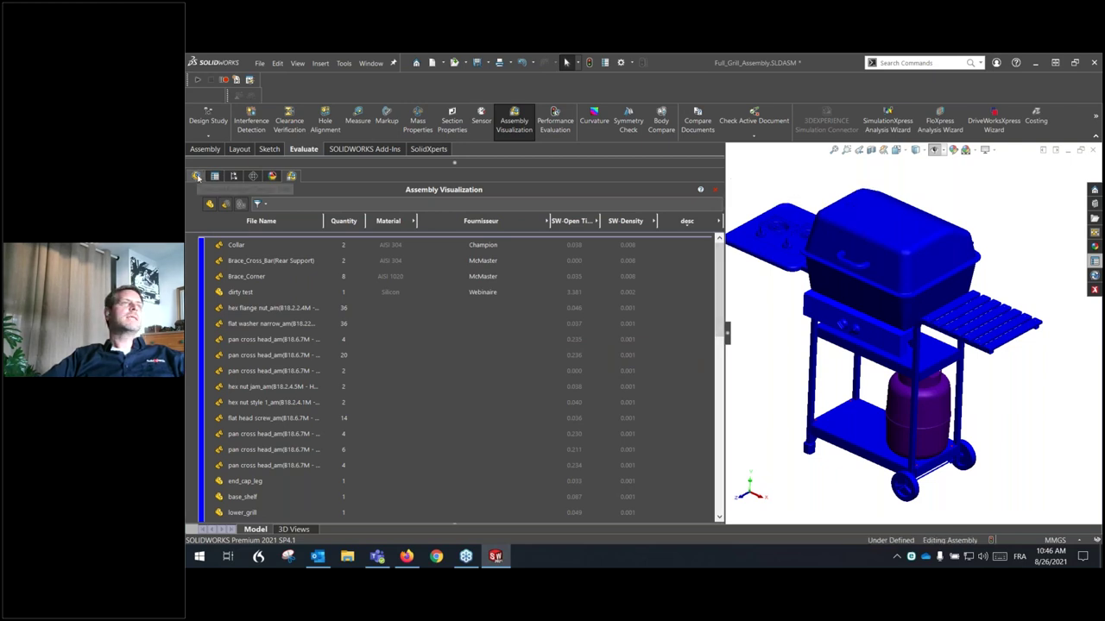
{"action": "left_click", "coordinate": [196, 175]}
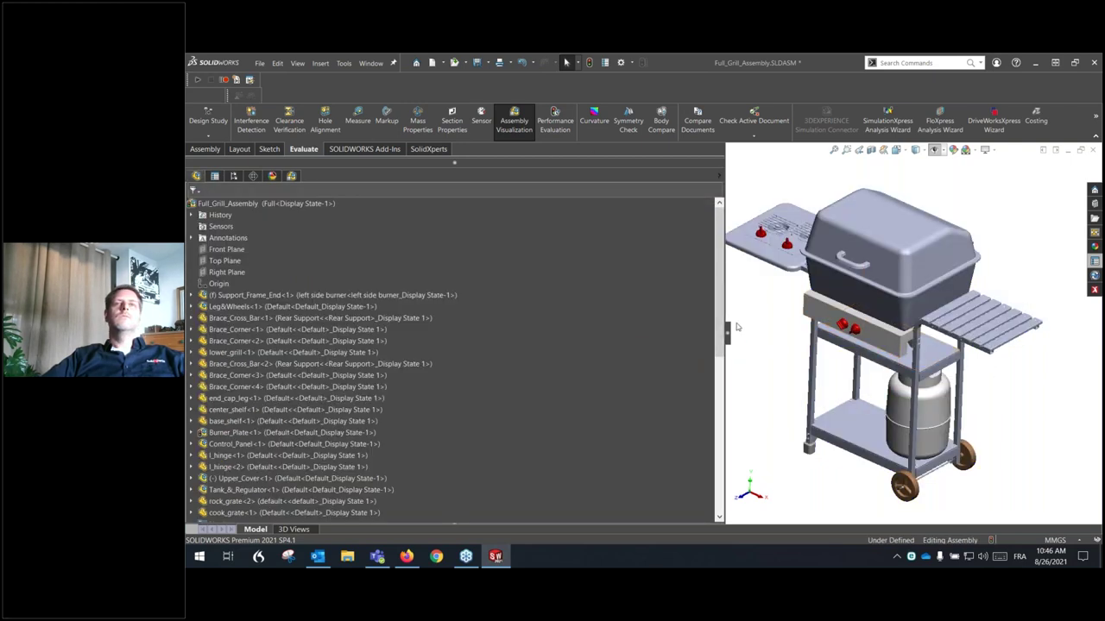
{"action": "left_click_drag", "start_coordinate": [727, 346], "coordinate": [460, 345]}
{"action": "key", "text": "f"}
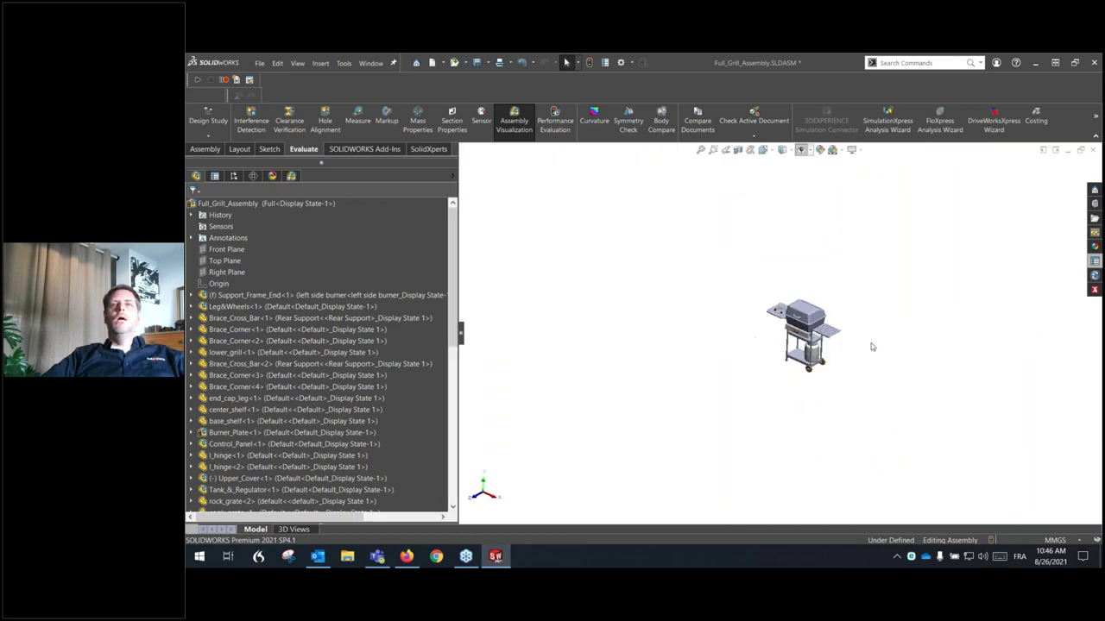
{"action": "scroll", "coordinate": [807, 384], "scroll_direction": "up", "scroll_amount": 2}
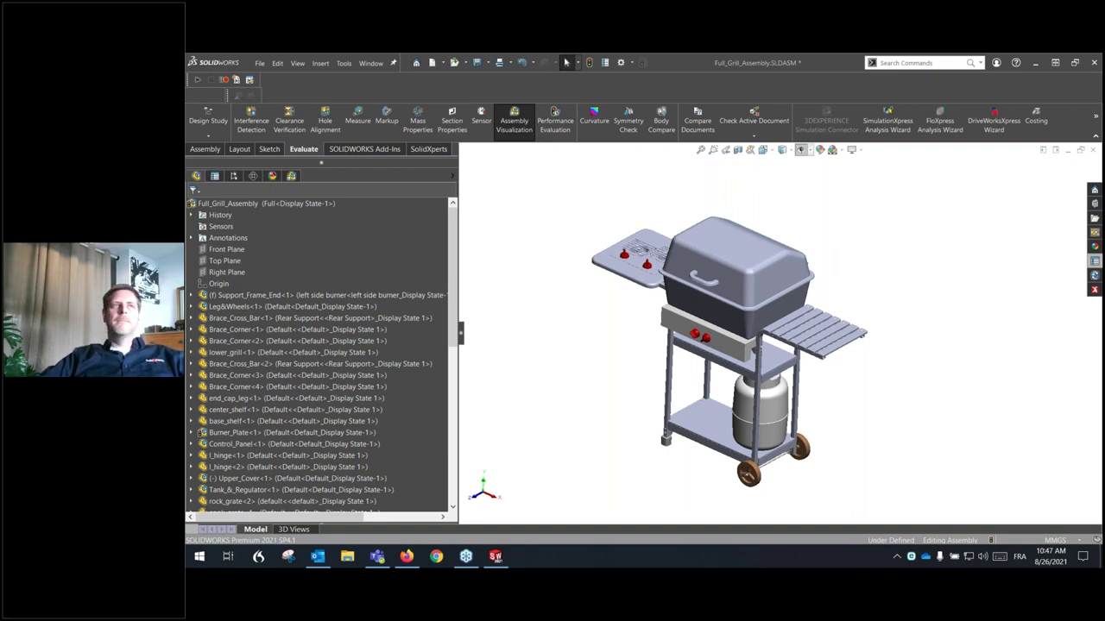
Reopen Assembly Visualization, open the flat head screw part read-only, then close it
{"action": "left_click", "coordinate": [520, 125]}
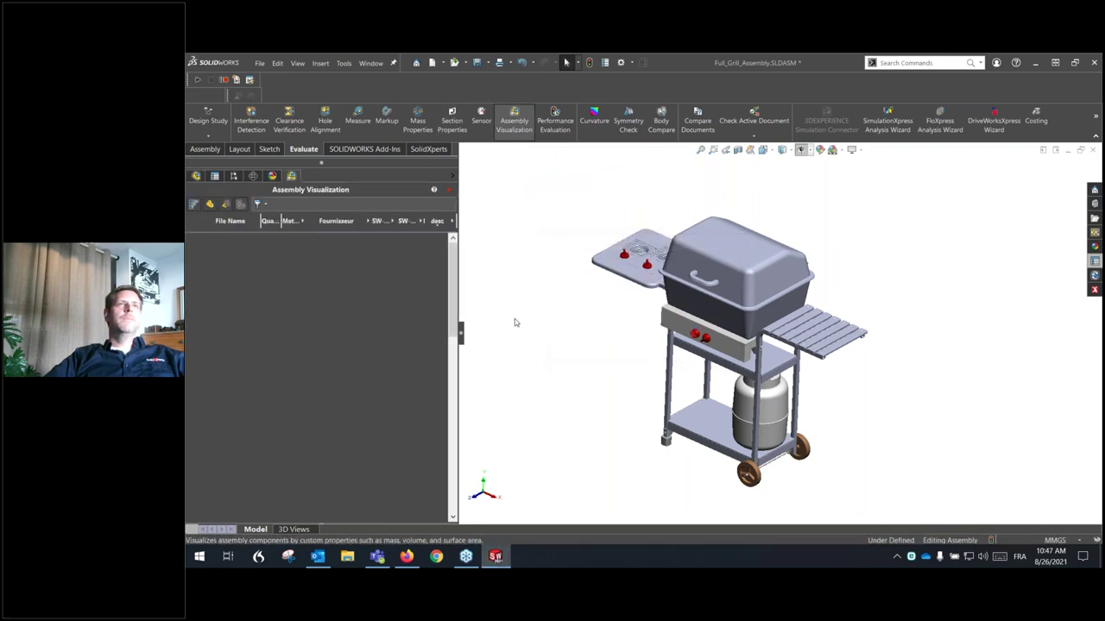
{"action": "left_click_drag", "start_coordinate": [463, 339], "coordinate": [606, 340]}
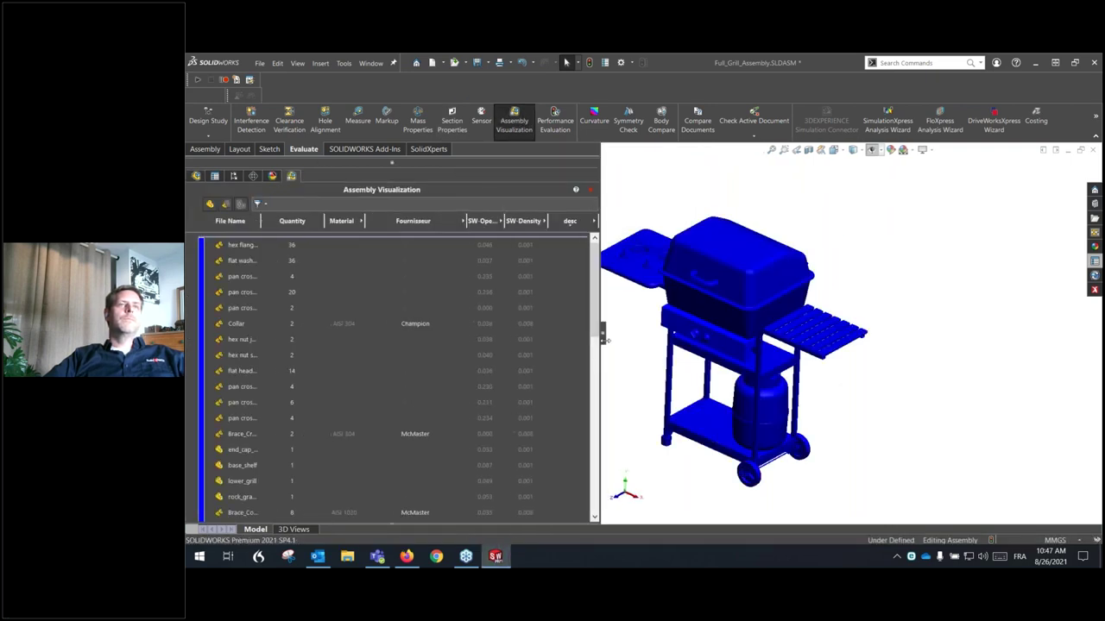
{"action": "mouse_move", "coordinate": [399, 370]}
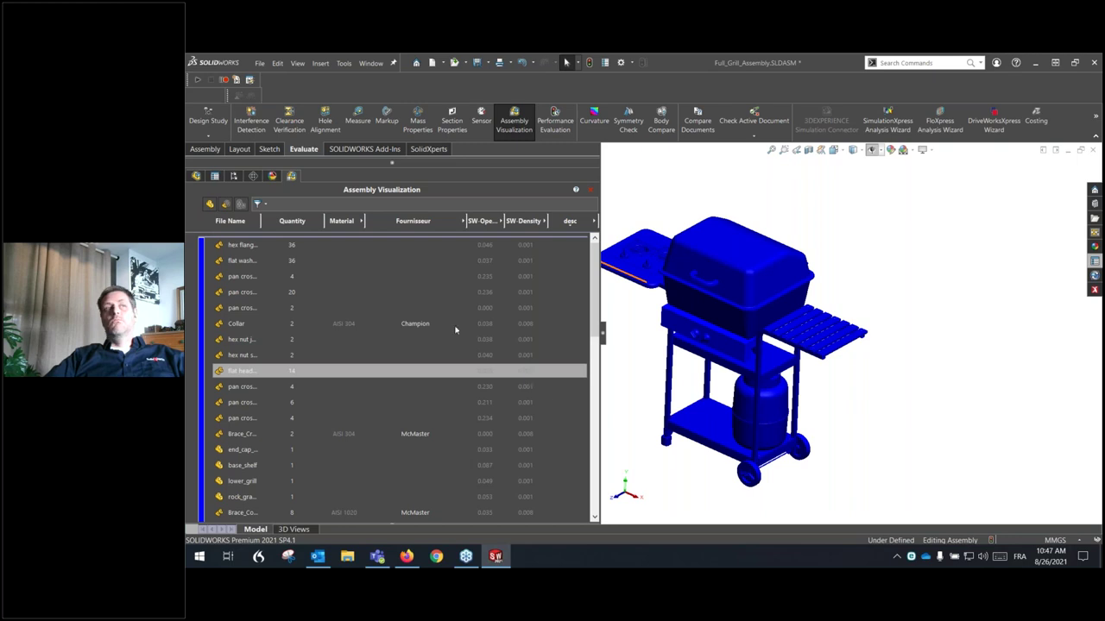
{"action": "left_click", "coordinate": [257, 372]}
{"action": "right_click", "coordinate": [258, 372]}
{"action": "key", "text": "Escape"}
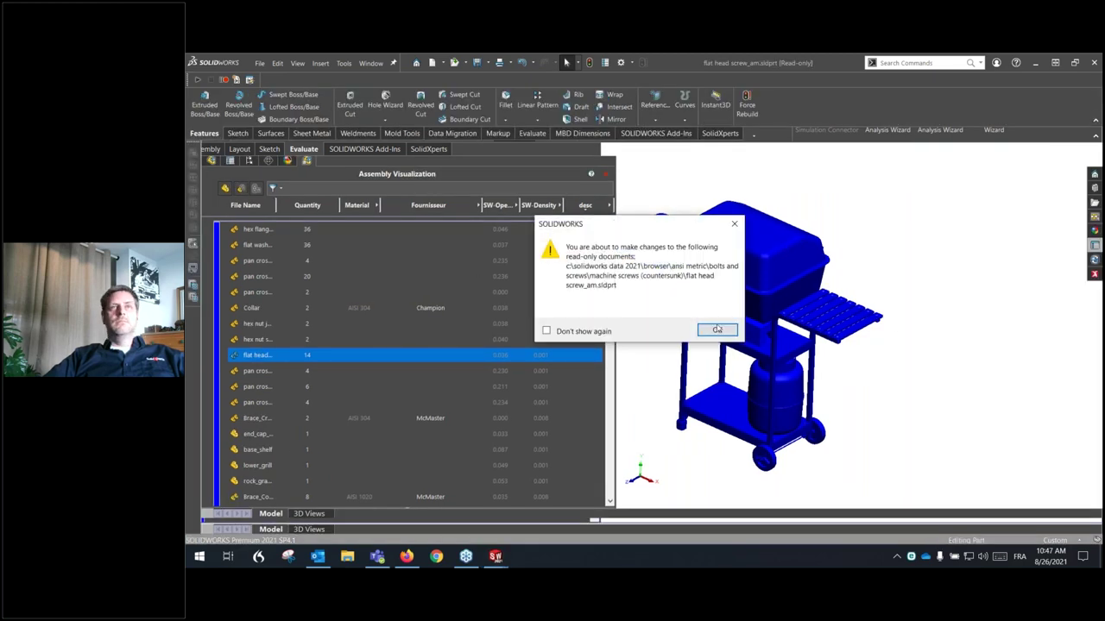
{"action": "left_click", "coordinate": [717, 330]}
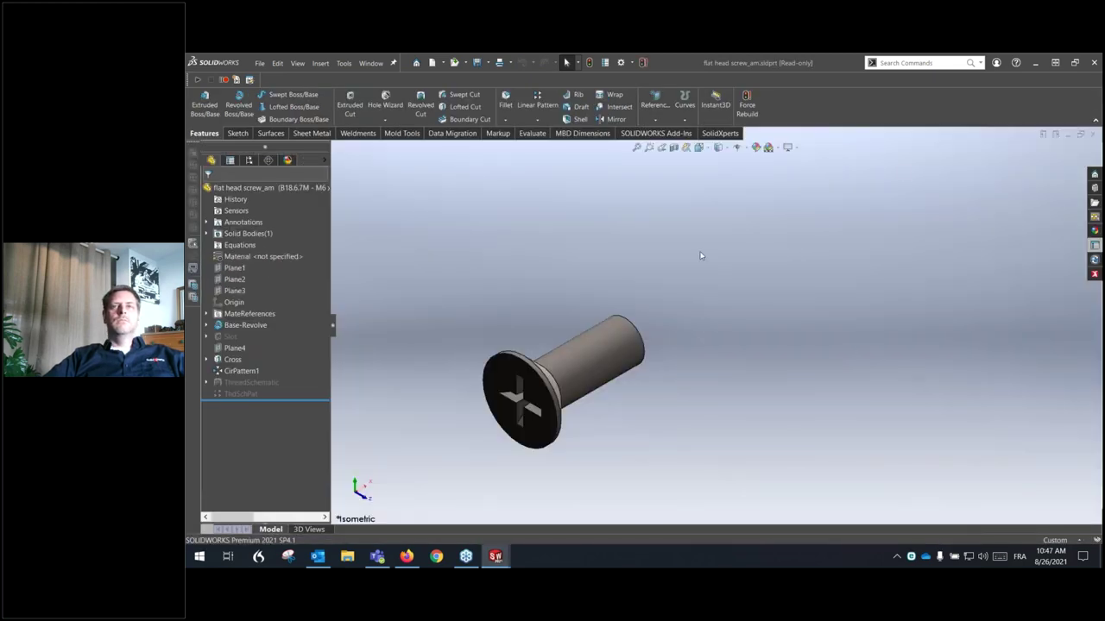
{"action": "left_click", "coordinate": [1094, 136]}
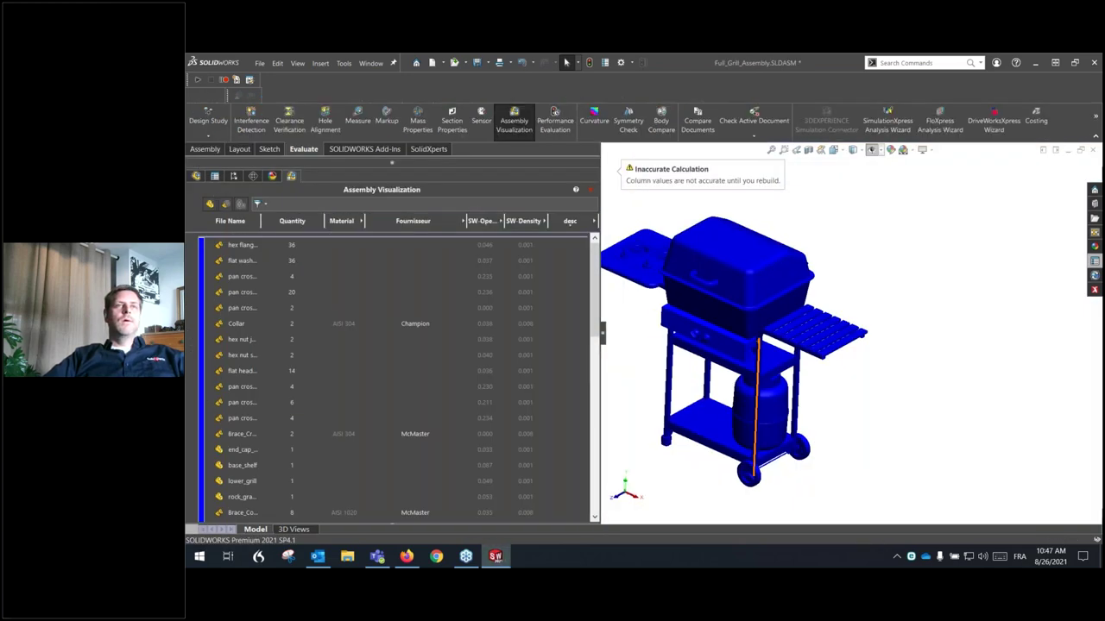
Sort the list by File Name, open the axle part alone and show its file properties
{"action": "mouse_move", "coordinate": [342, 388]}
{"action": "left_mouse_down"}
{"action": "mouse_move", "coordinate": [237, 277]}
{"action": "mouse_move", "coordinate": [237, 328]}
{"action": "left_mouse_up"}
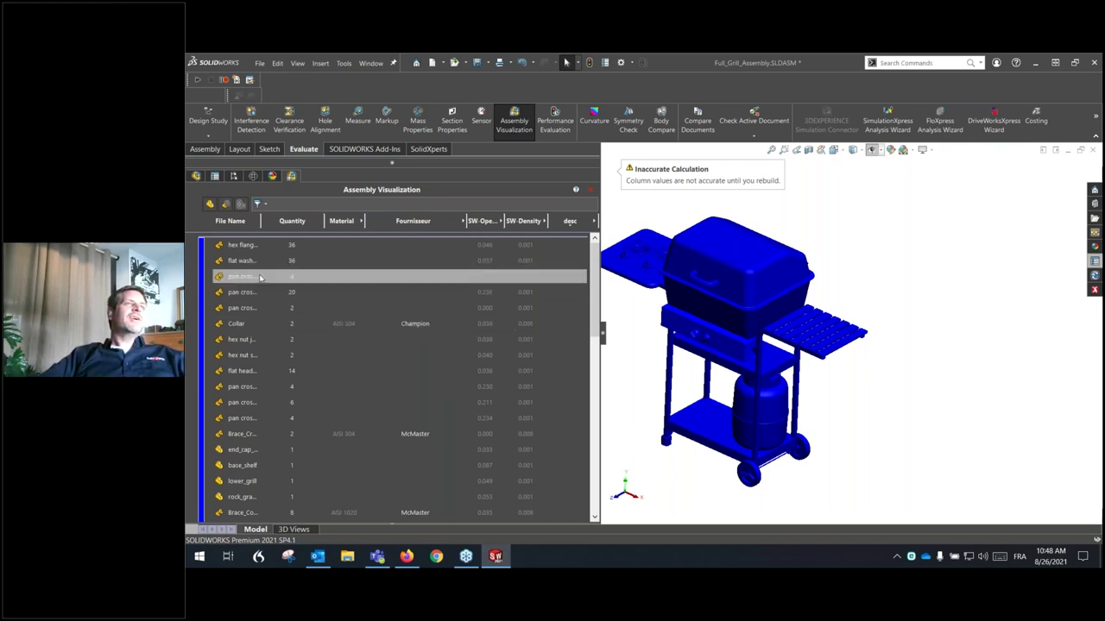
{"action": "left_click", "coordinate": [248, 223]}
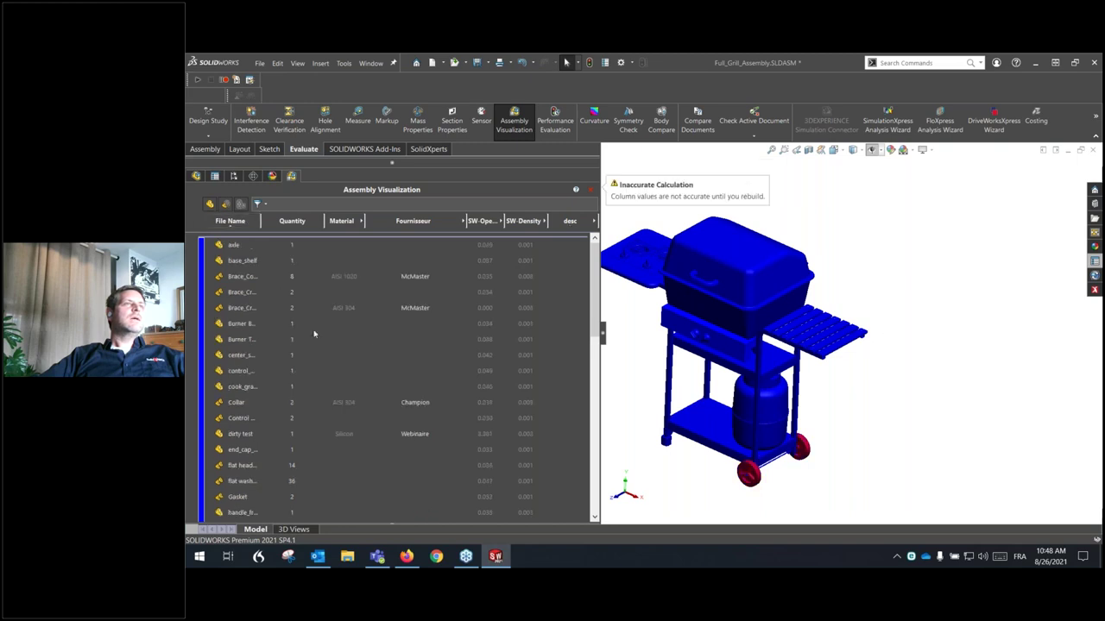
{"action": "right_click", "coordinate": [231, 246]}
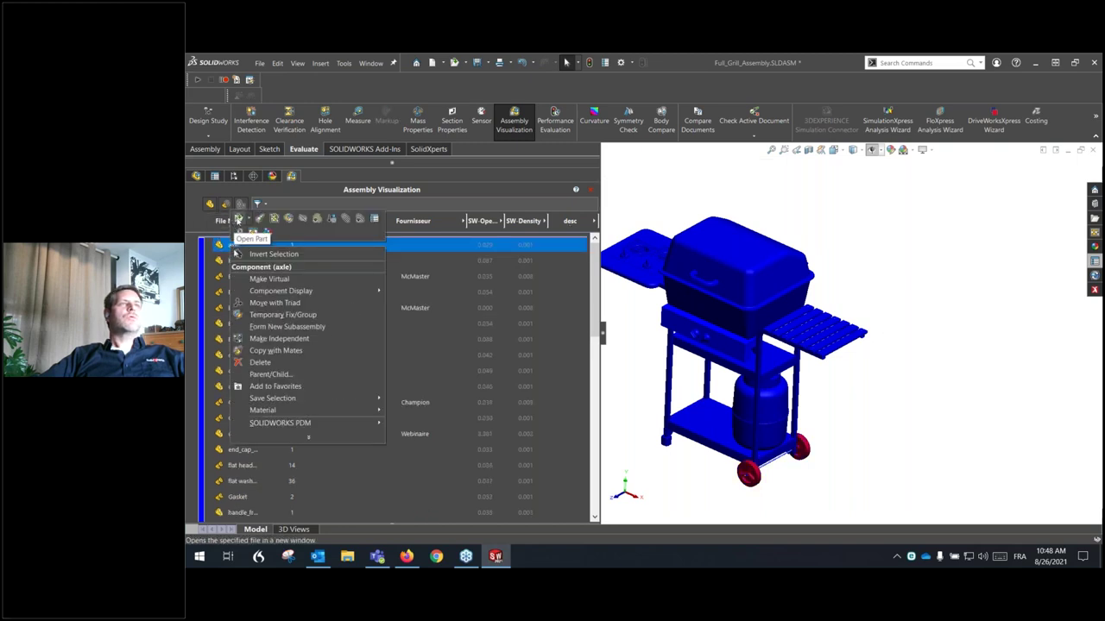
{"action": "left_click", "coordinate": [238, 220]}
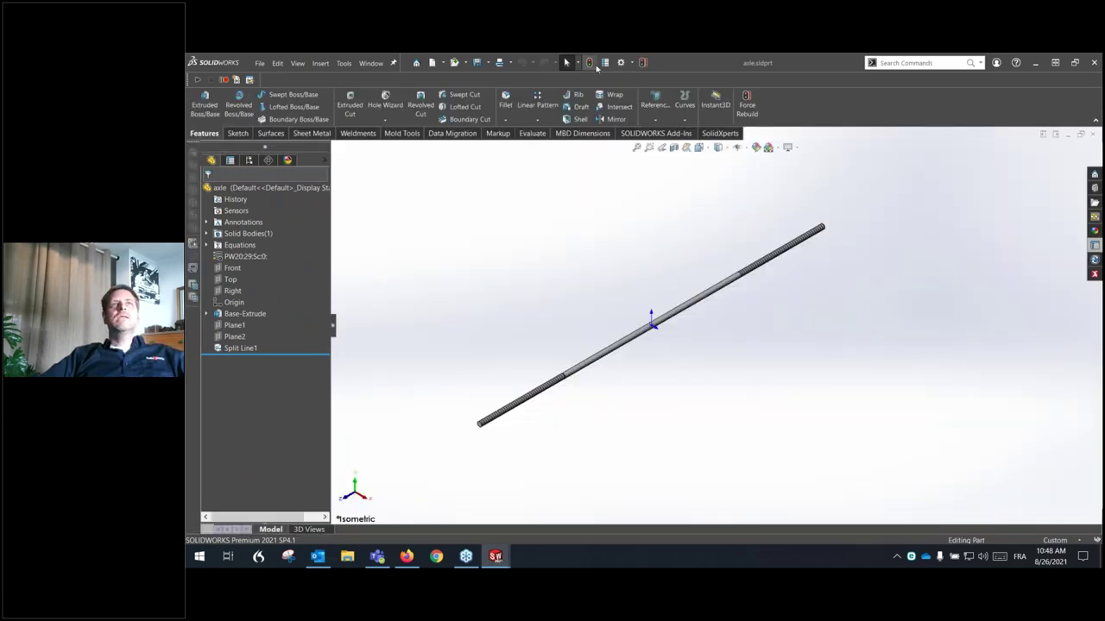
{"action": "left_click", "coordinate": [605, 62]}
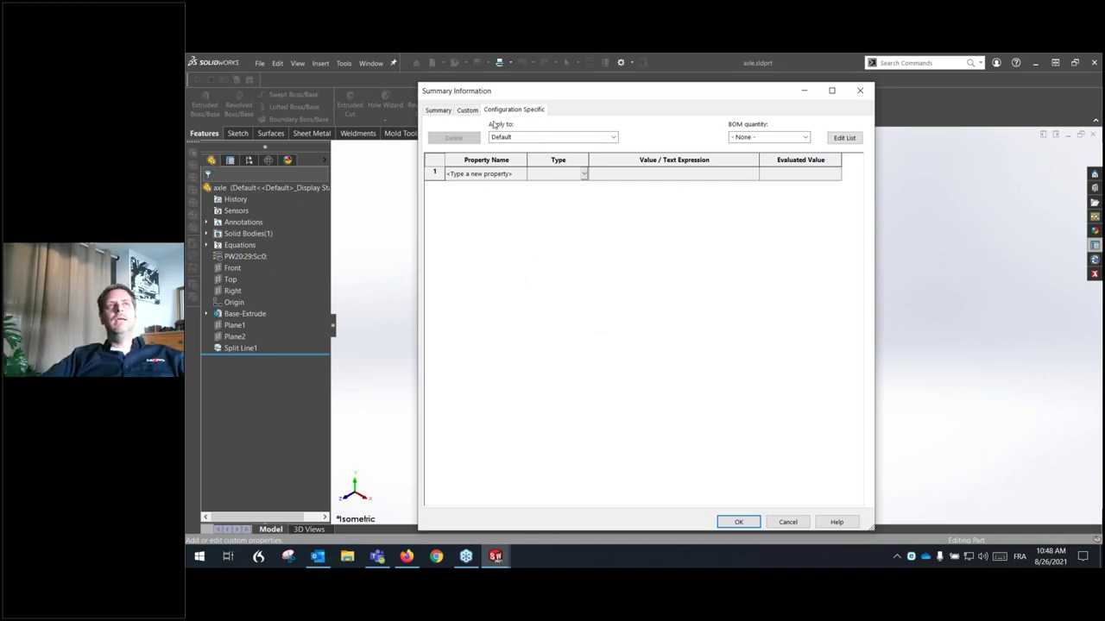
Add custom property Description with value 'Webinaire 23' to the axle part, then close it
{"action": "left_click", "coordinate": [467, 111]}
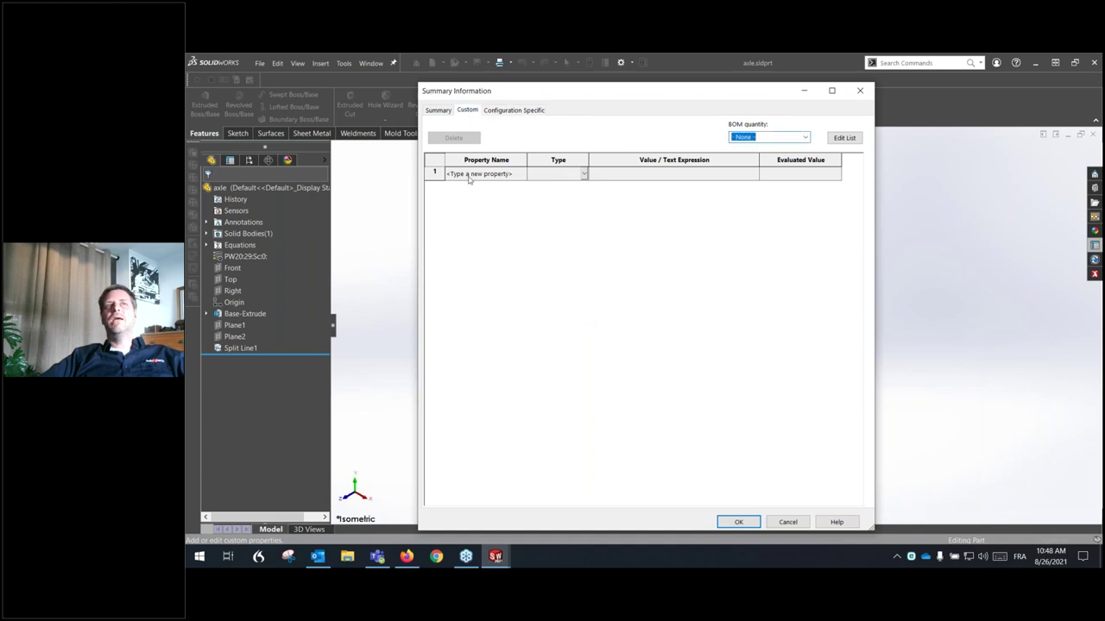
{"action": "left_click", "coordinate": [519, 175]}
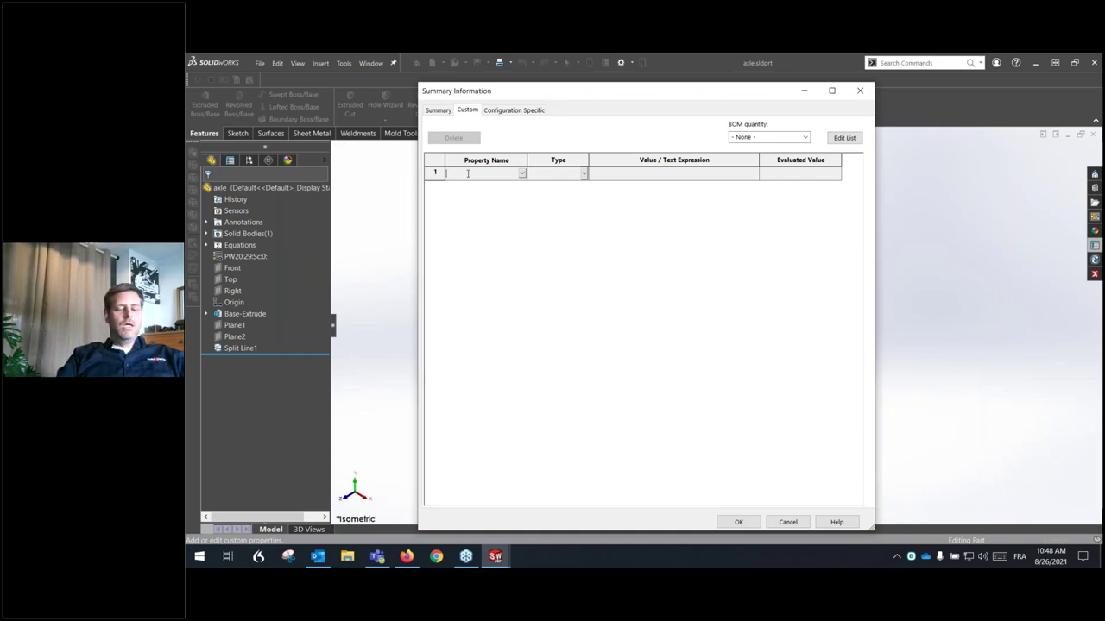
{"action": "type", "text": "Description"}
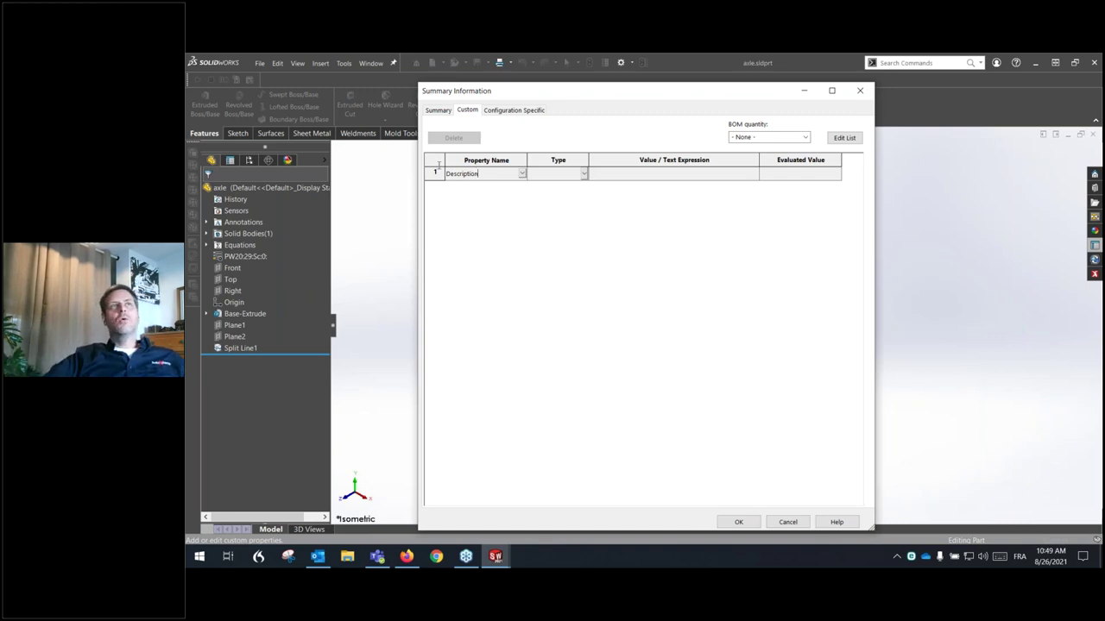
{"action": "left_click", "coordinate": [632, 174]}
{"action": "type", "text": "Webinaire 23"}
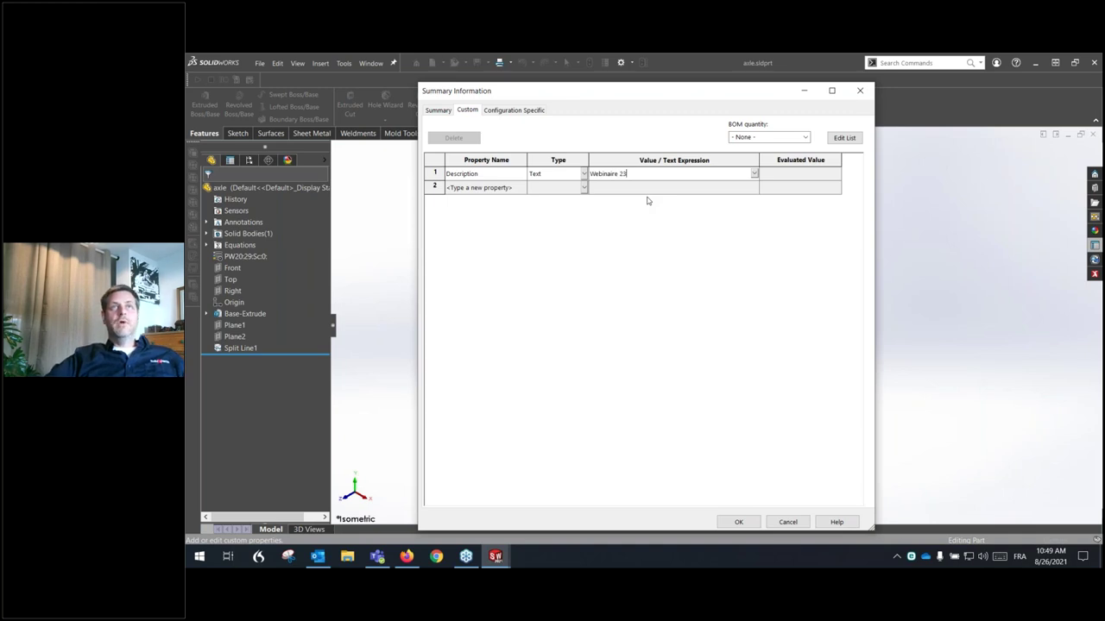
{"action": "left_click", "coordinate": [739, 522]}
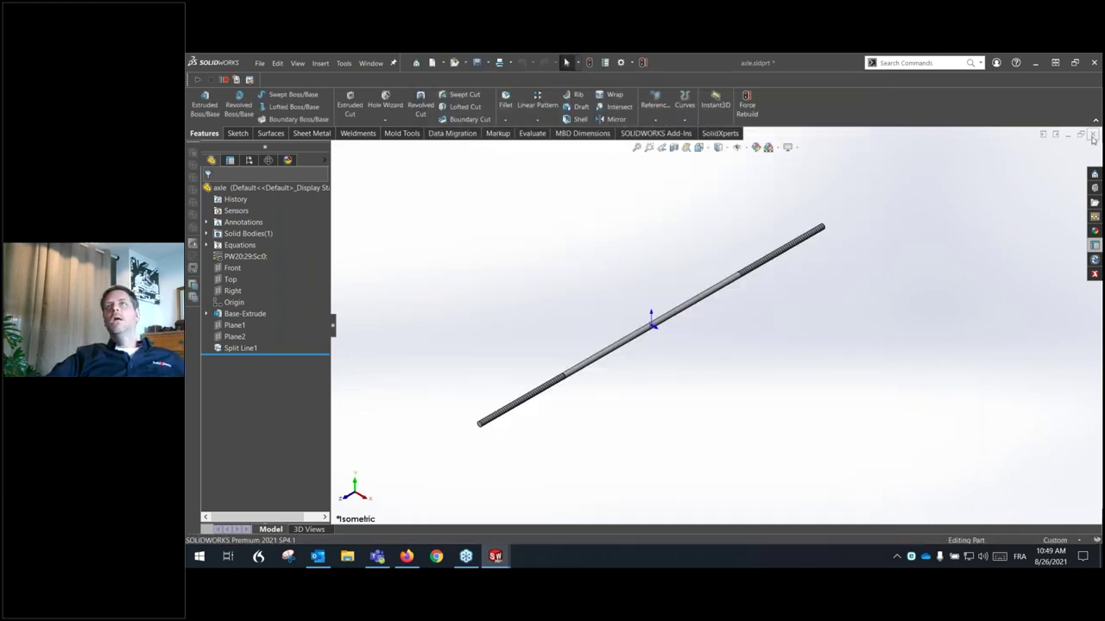
{"action": "left_click", "coordinate": [1093, 136]}
Save the axle, switch the grill list's desc column to Description, and close without saving
{"action": "left_click", "coordinate": [628, 304]}
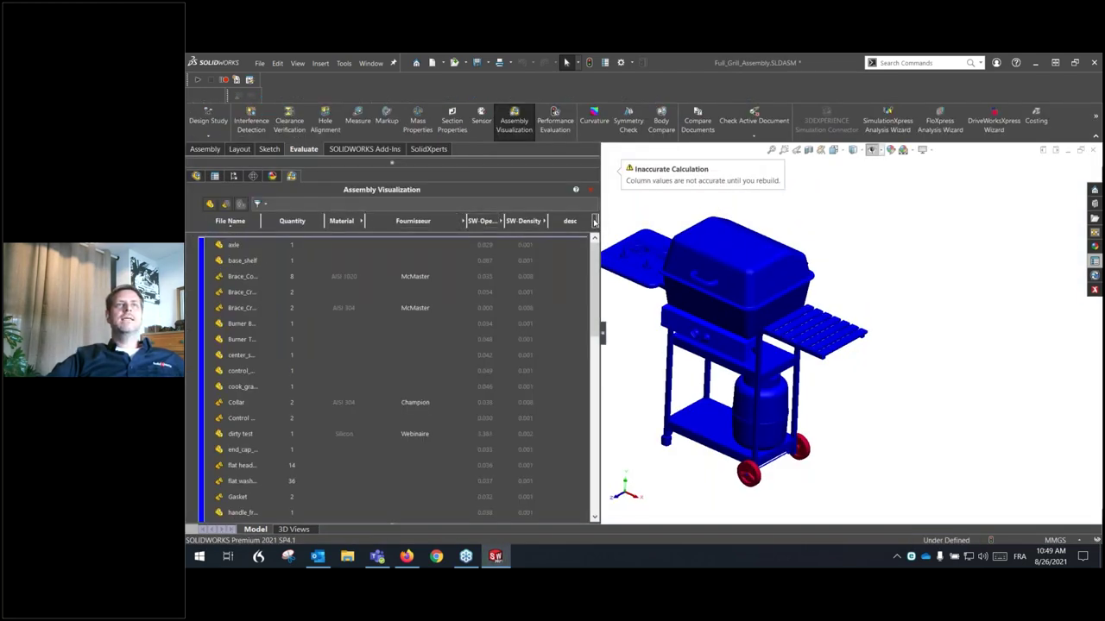
{"action": "right_click", "coordinate": [597, 221]}
{"action": "left_click", "coordinate": [627, 283]}
{"action": "left_click", "coordinate": [635, 262]}
{"action": "scroll", "coordinate": [637, 404], "scroll_direction": "down", "scroll_amount": 4}
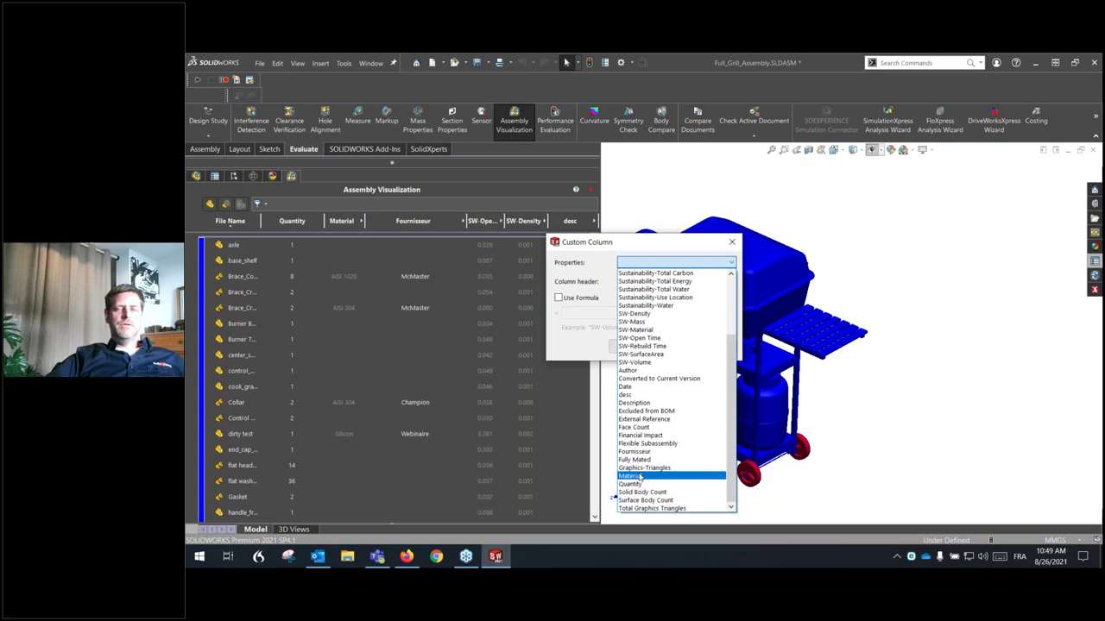
{"action": "left_click", "coordinate": [635, 403]}
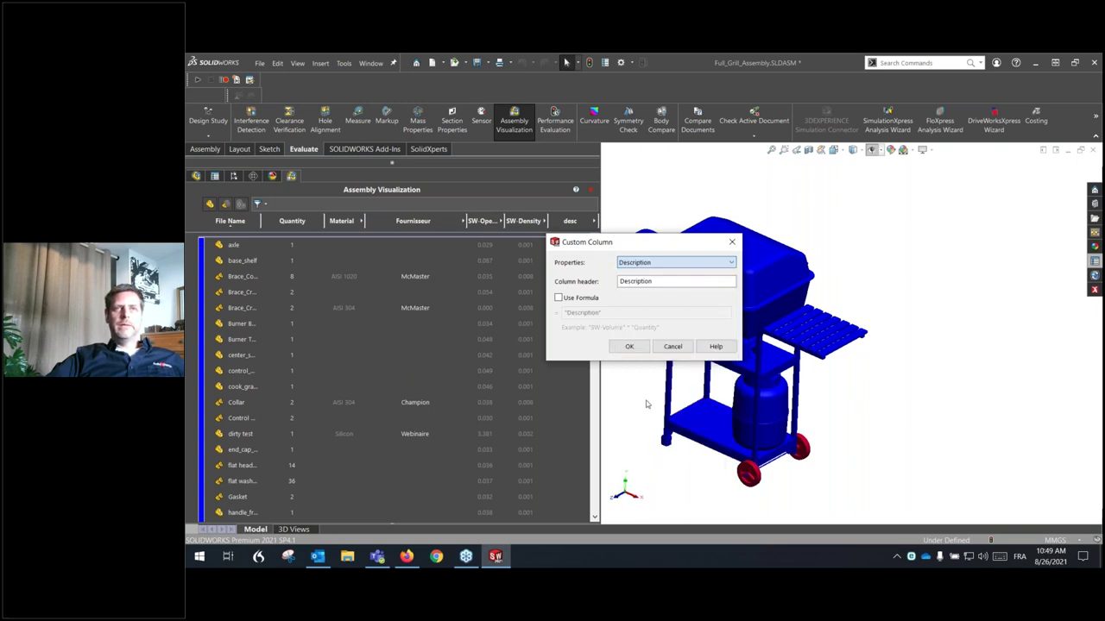
{"action": "left_click", "coordinate": [629, 347]}
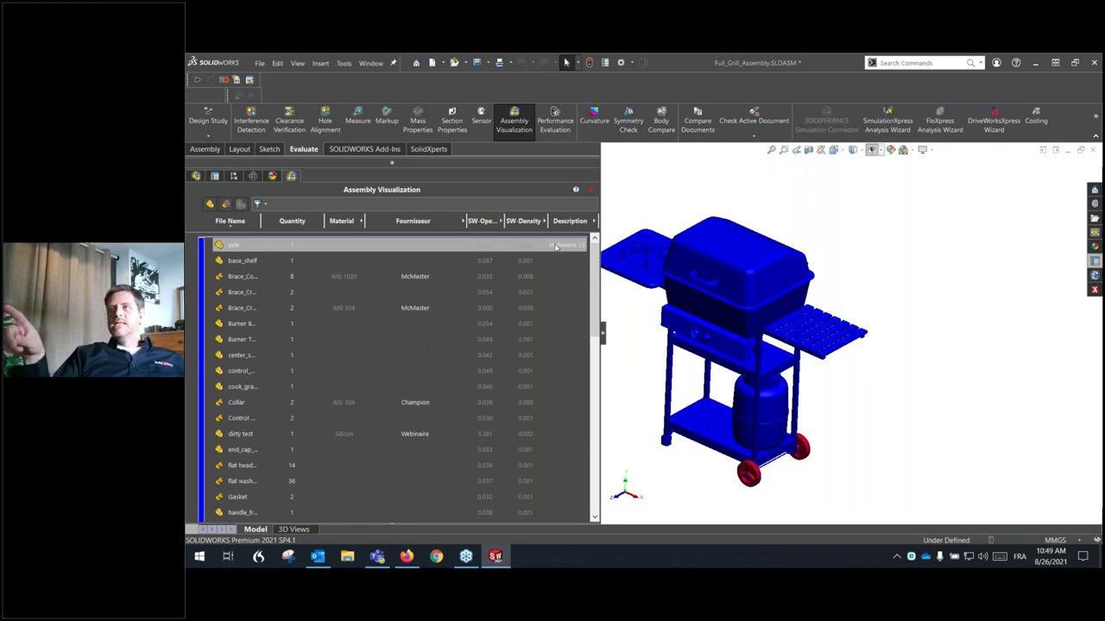
{"action": "left_click", "coordinate": [1093, 151]}
{"action": "left_click", "coordinate": [628, 325]}
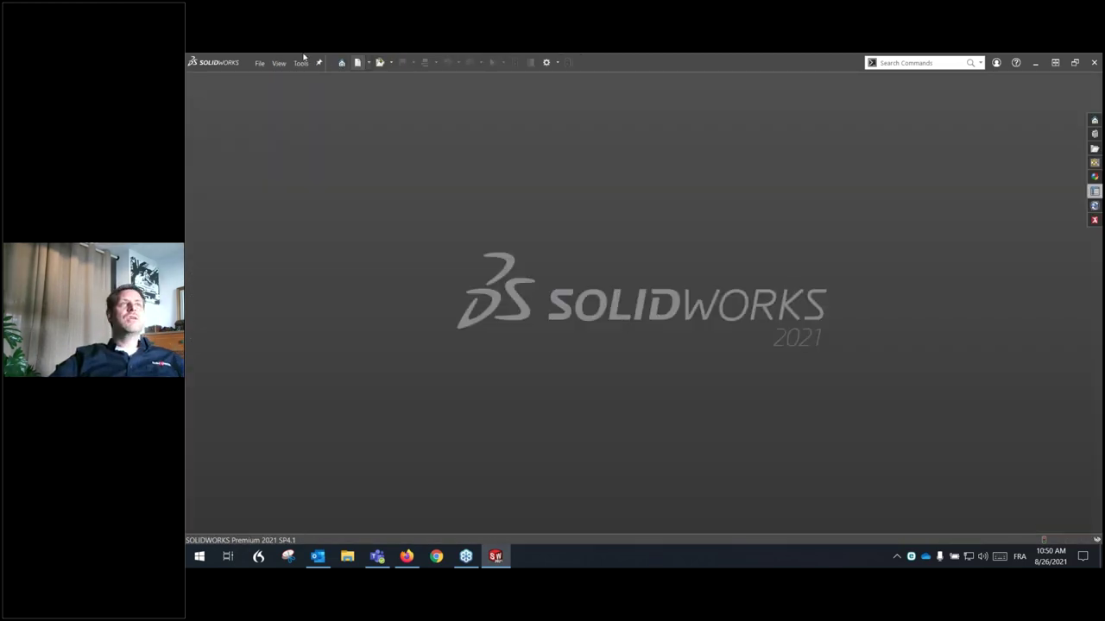
Create a new assembly and pick axle.sldprt, sorted newest first, for insertion
{"action": "left_click", "coordinate": [259, 63]}
{"action": "left_click", "coordinate": [284, 81]}
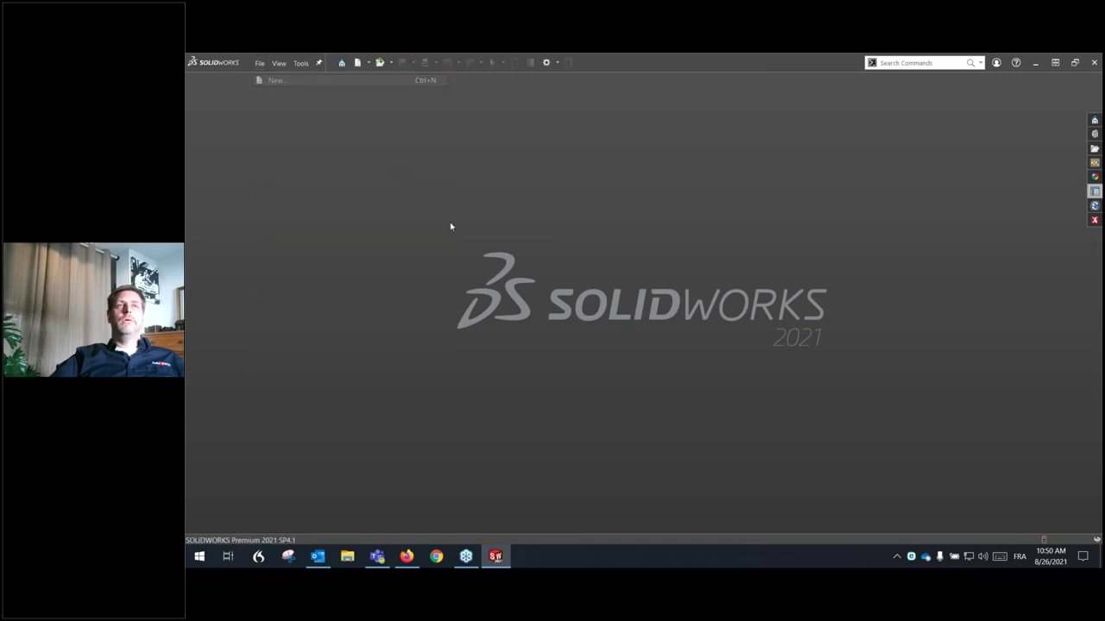
{"action": "double_click", "coordinate": [430, 173]}
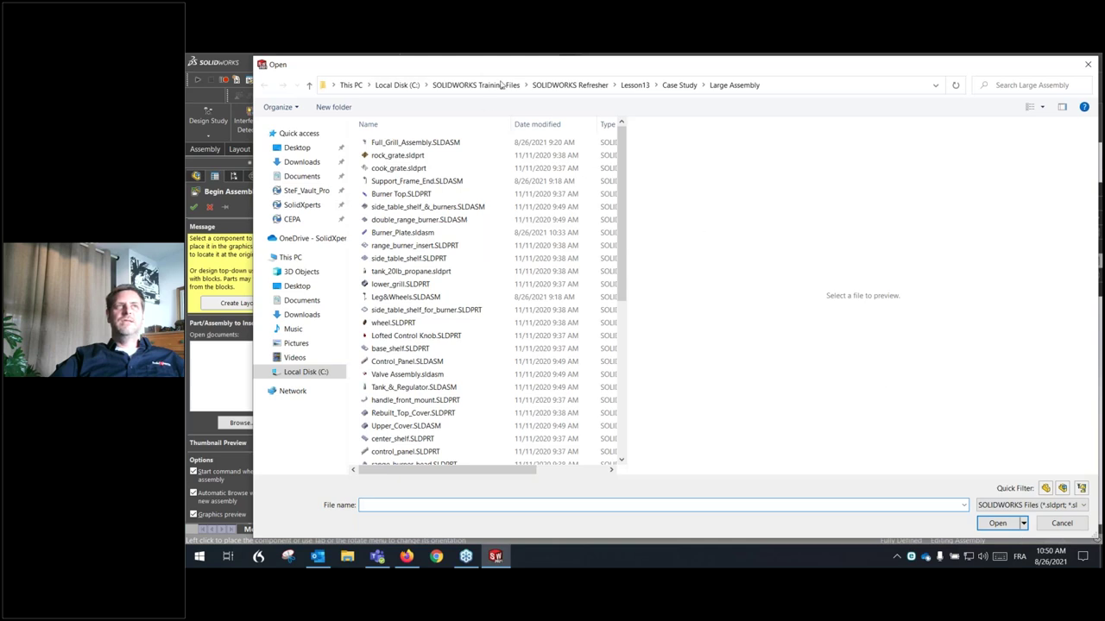
{"action": "left_click", "coordinate": [530, 124]}
{"action": "left_click", "coordinate": [388, 143]}
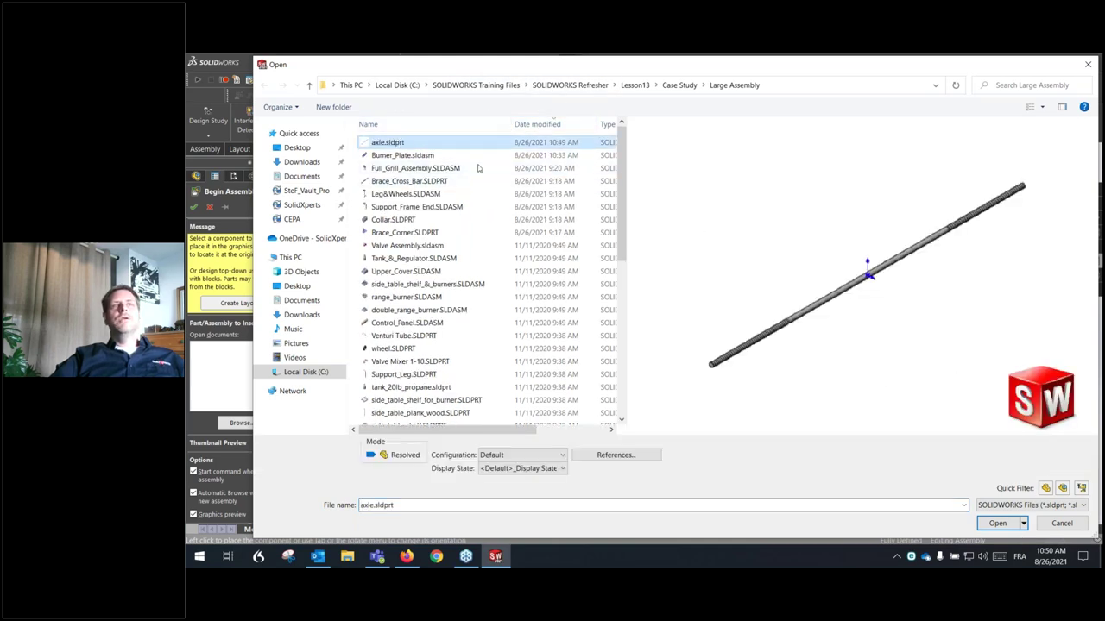
{"action": "left_click", "coordinate": [997, 523]}
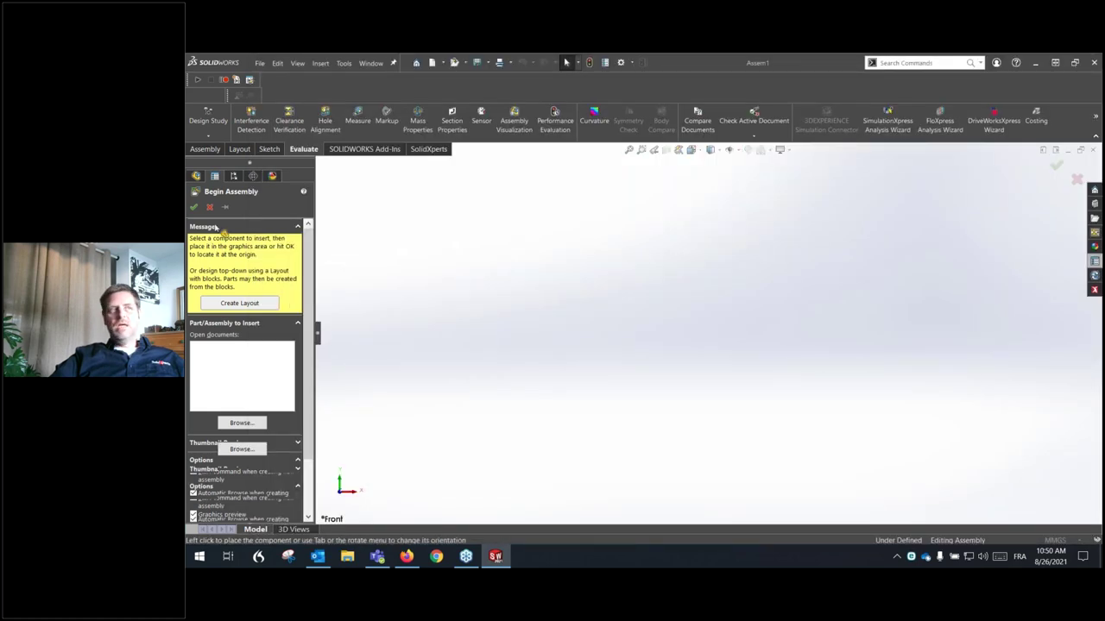
Place the axle at the origin and open a widened Assembly Visualization panel
{"action": "left_click", "coordinate": [705, 273]}
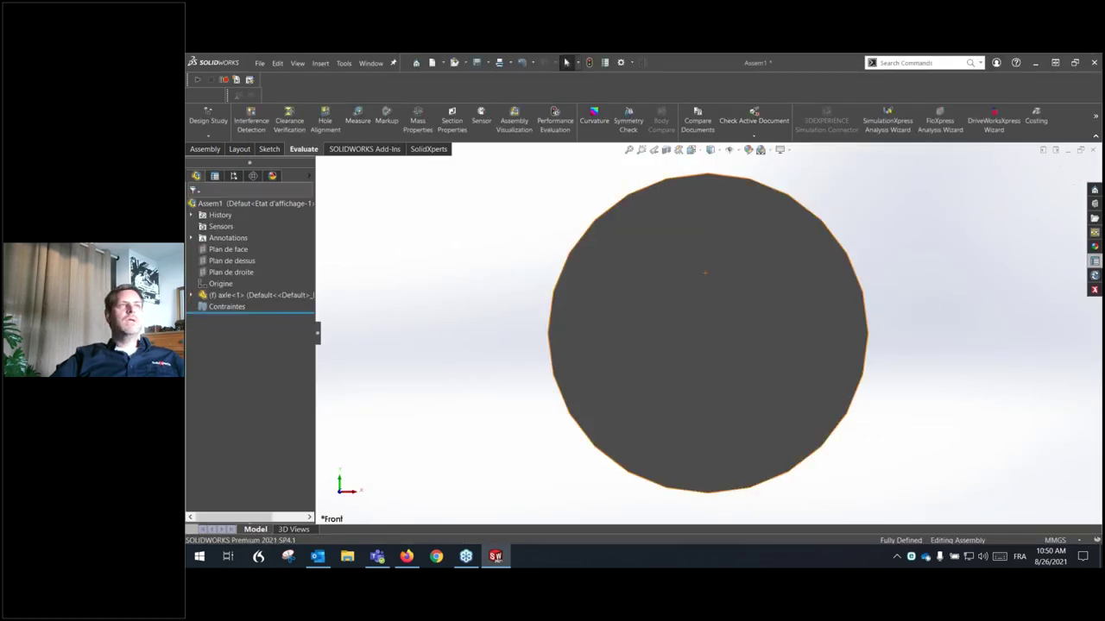
{"action": "left_click", "coordinate": [515, 121]}
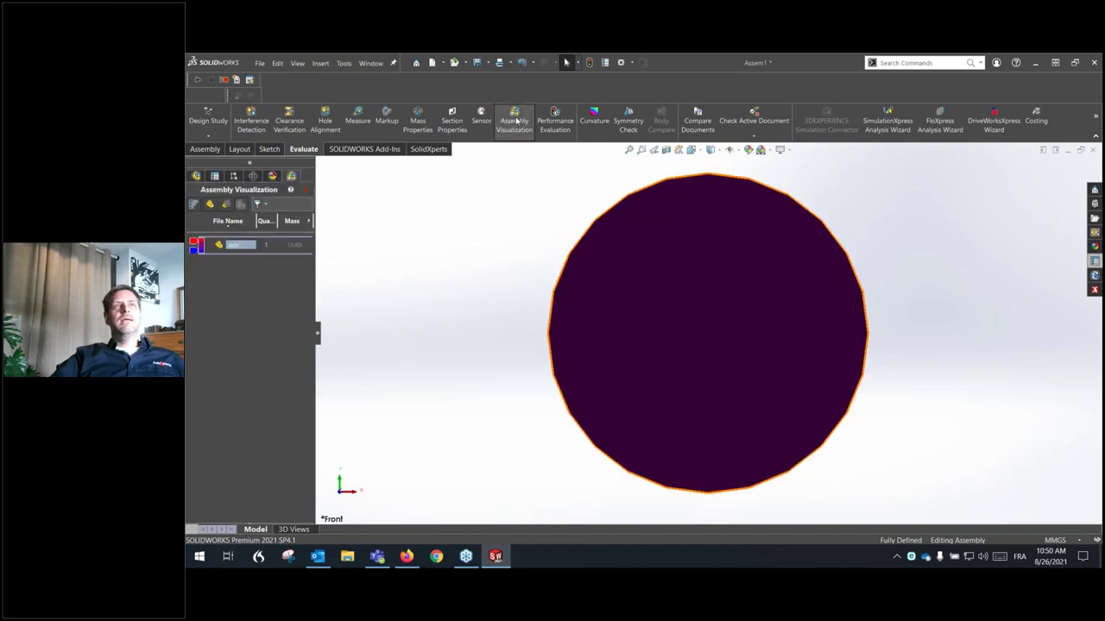
{"action": "left_click_drag", "start_coordinate": [318, 337], "coordinate": [517, 354]}
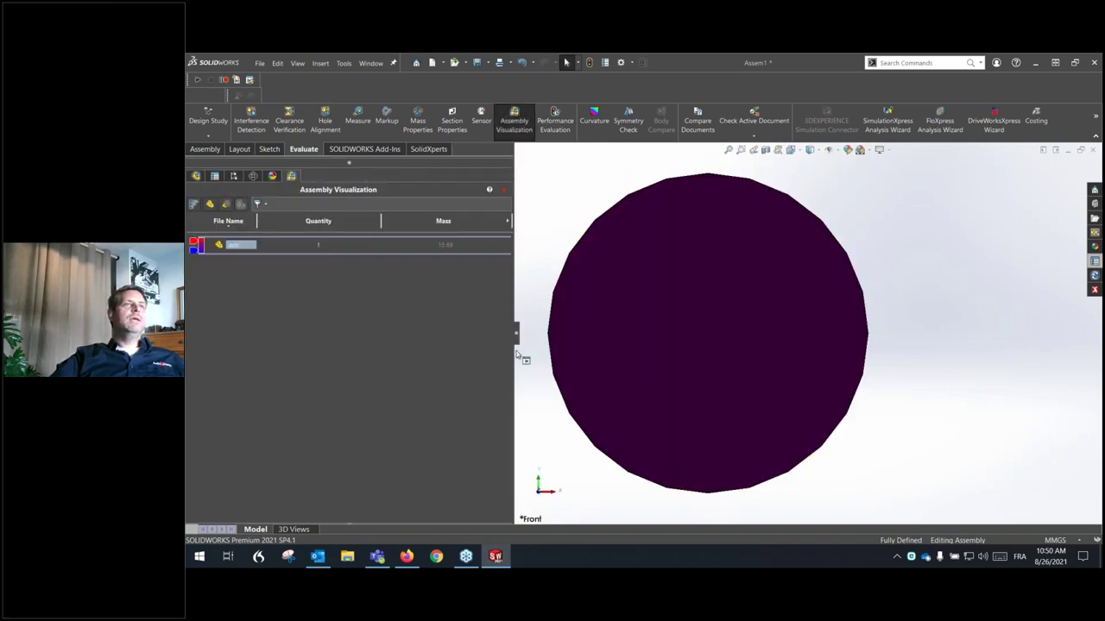
Replace the Mass column with the Description property, then close the assembly without saving
{"action": "left_click", "coordinate": [508, 222]}
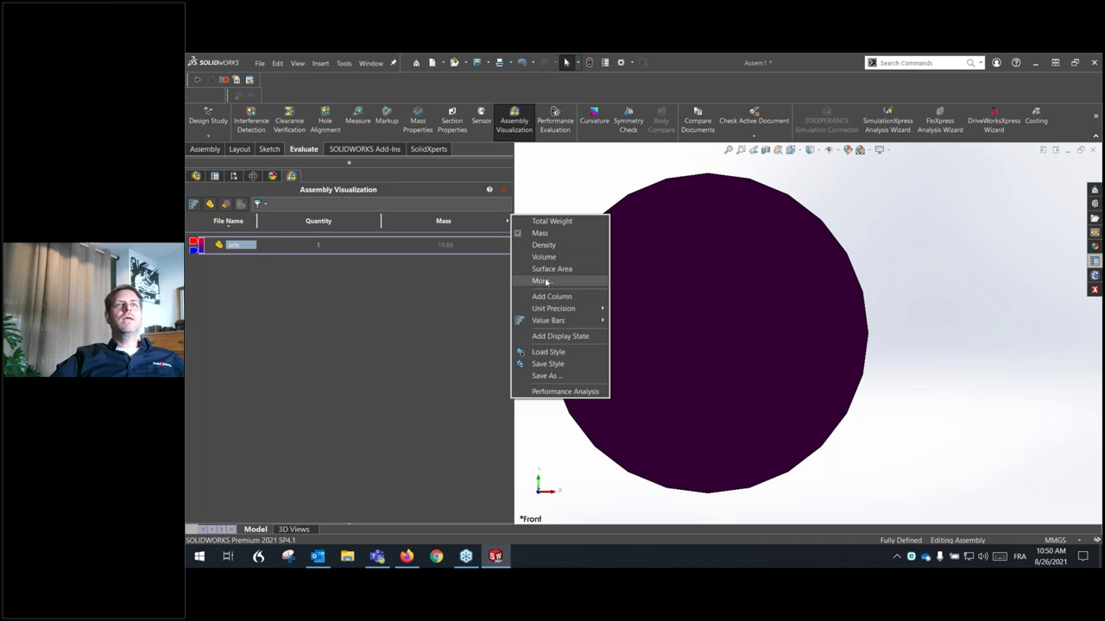
{"action": "left_click", "coordinate": [546, 283]}
{"action": "left_click", "coordinate": [675, 262]}
{"action": "scroll", "coordinate": [661, 460], "scroll_direction": "down", "scroll_amount": 3}
{"action": "scroll", "coordinate": [661, 460], "scroll_direction": "down", "scroll_amount": 1}
{"action": "left_click", "coordinate": [646, 428]}
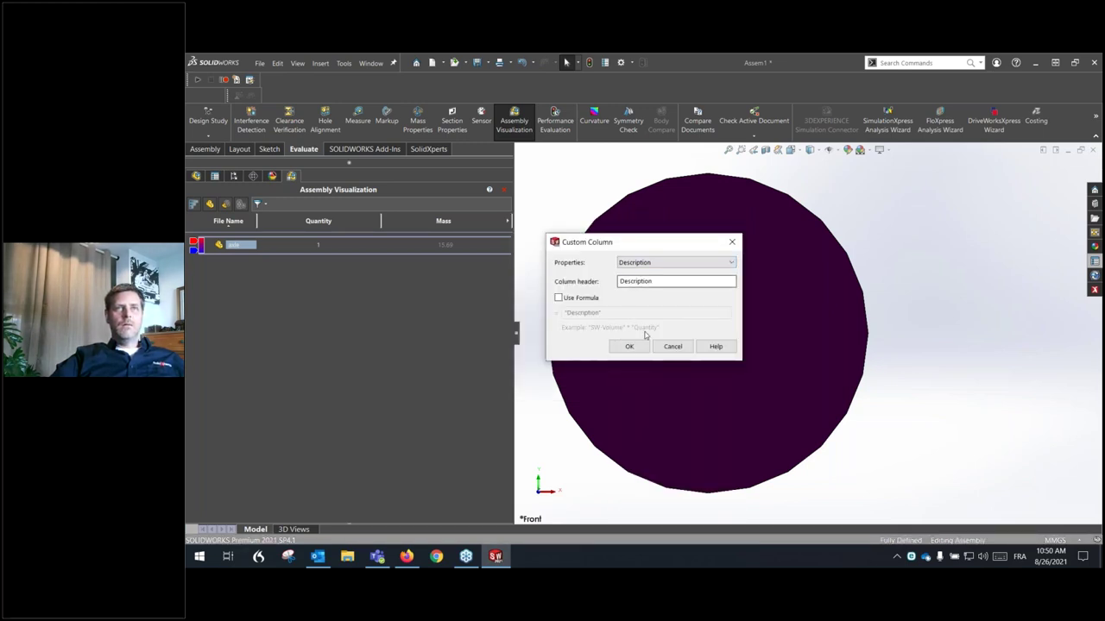
{"action": "left_click", "coordinate": [628, 347]}
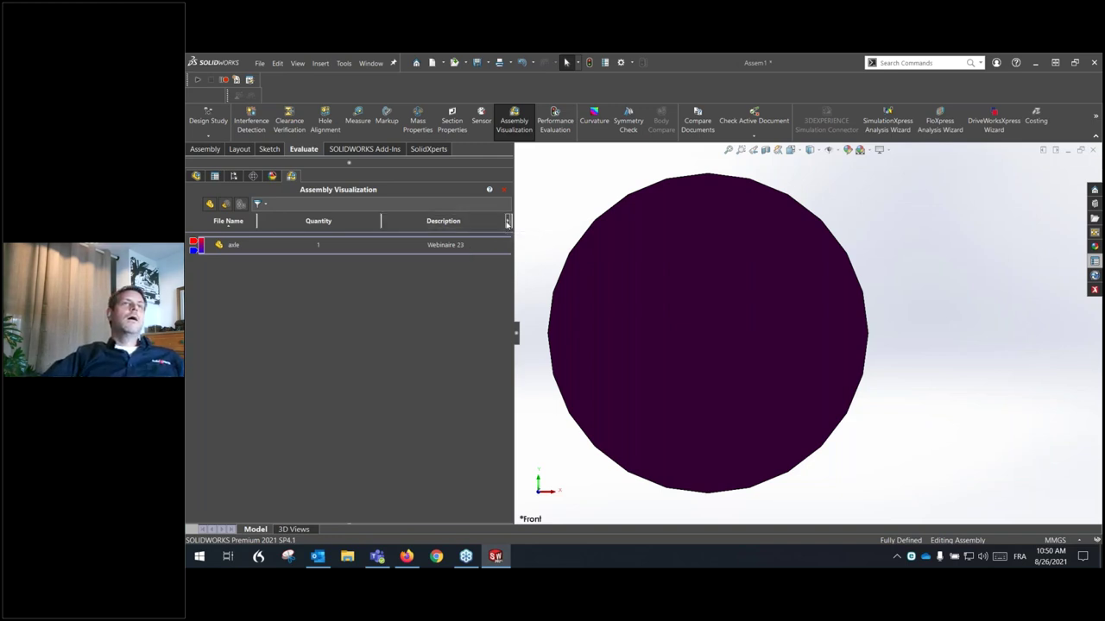
{"action": "left_click", "coordinate": [1092, 150]}
{"action": "left_click", "coordinate": [627, 327]}
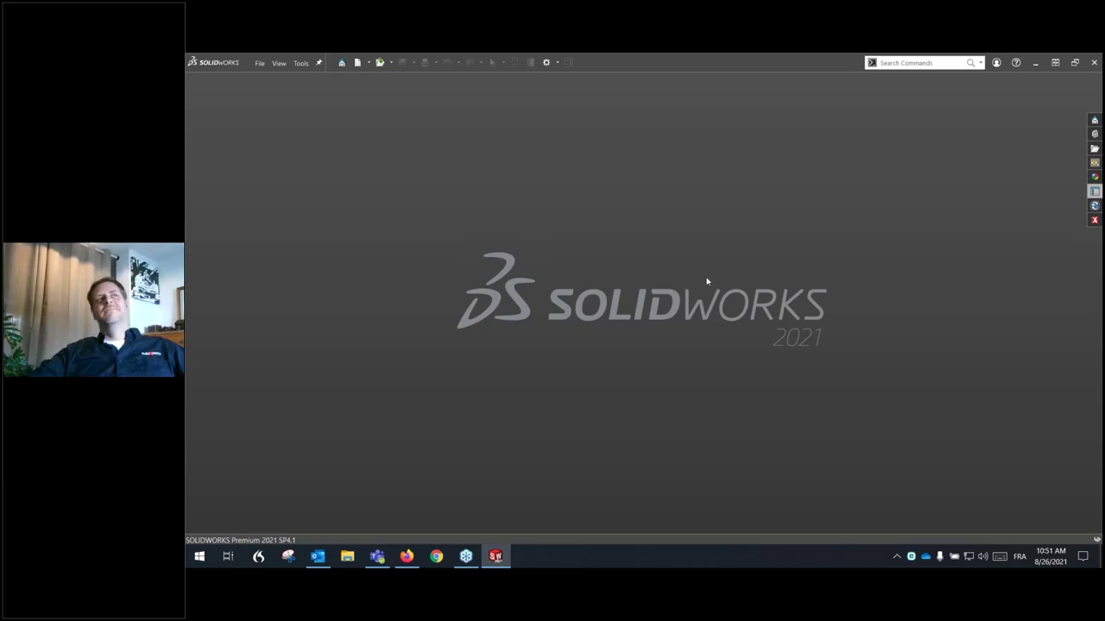
Reopen Full_Grill_Assembly.SLDASM from recent documents and dismiss the rebuild prompt
{"action": "left_click", "coordinate": [260, 65]}
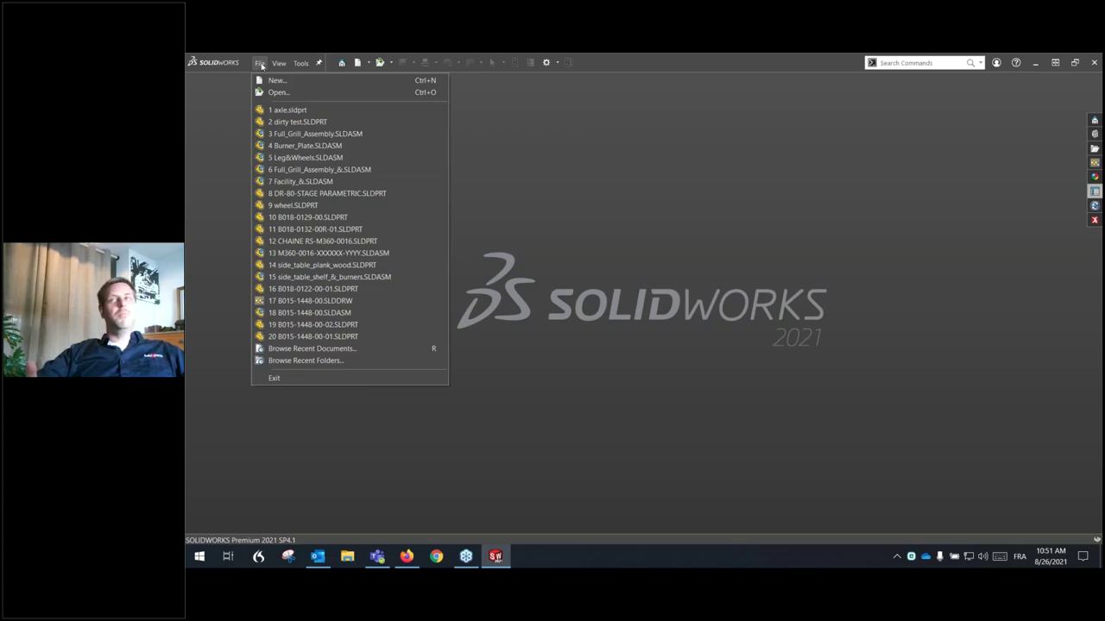
{"action": "left_click", "coordinate": [278, 63]}
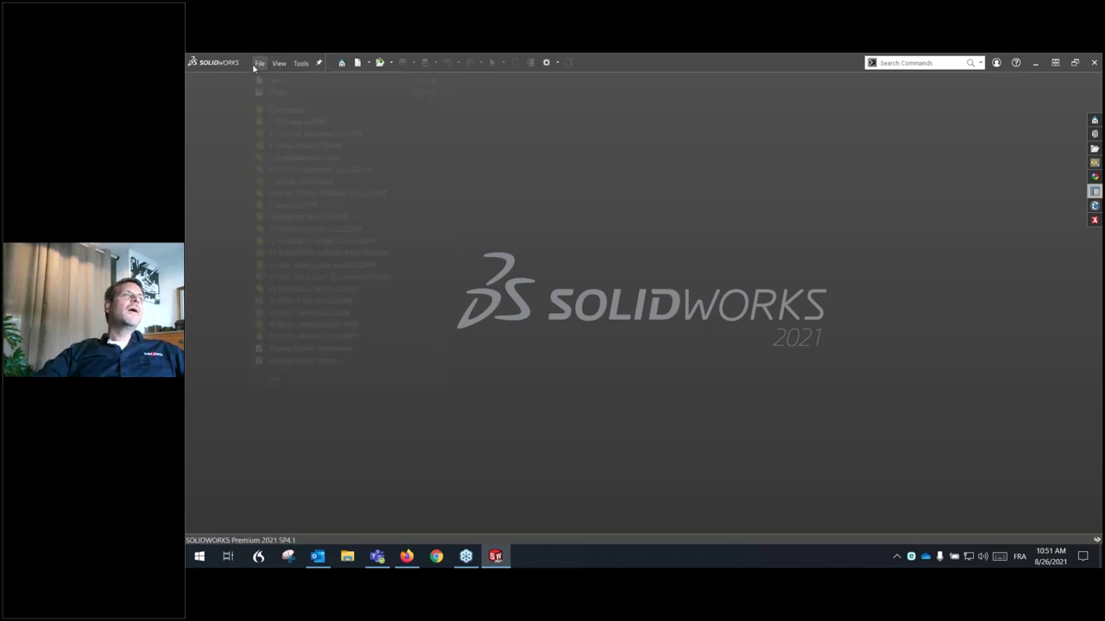
{"action": "left_click", "coordinate": [305, 136]}
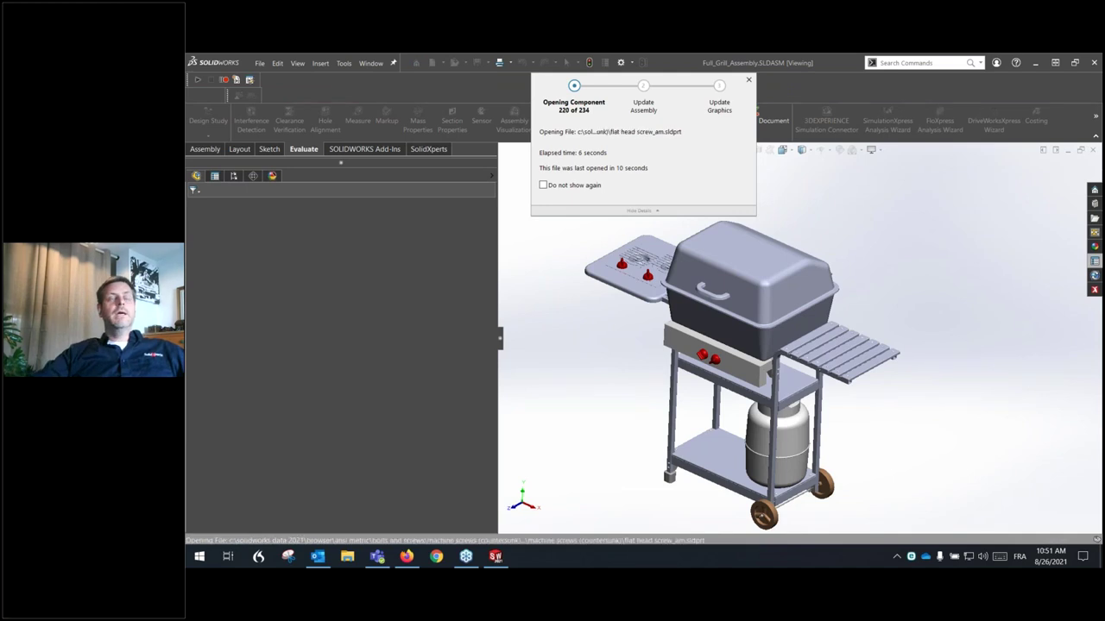
{"action": "left_click", "coordinate": [654, 316]}
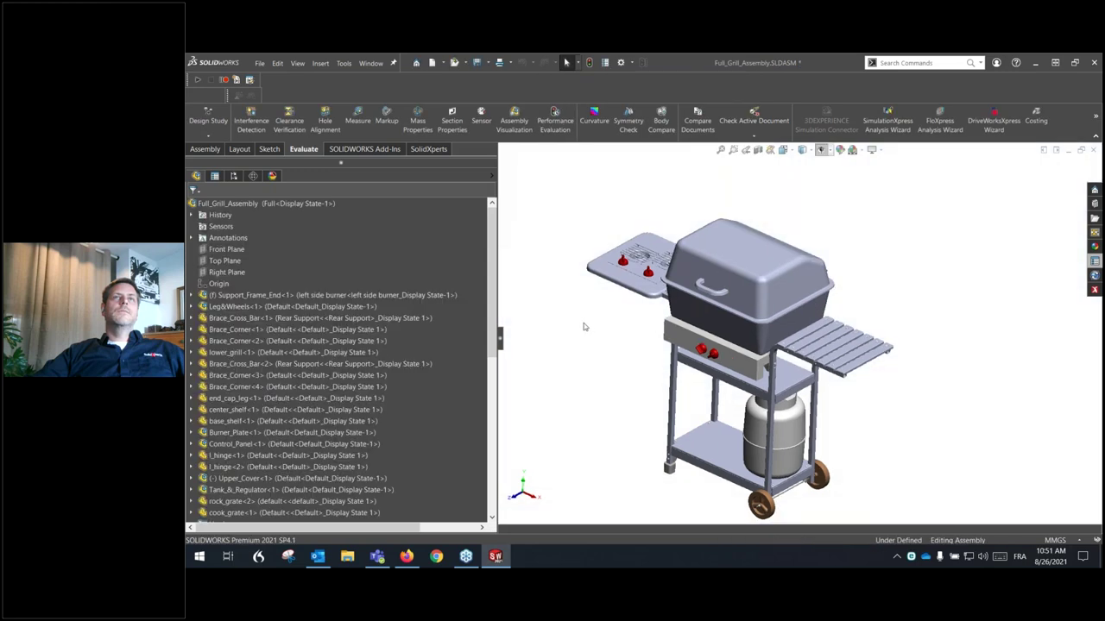
Show the grill's Assembly Visualization widened and preview the Save Style and Load Style dialogs
{"action": "left_click", "coordinate": [515, 123]}
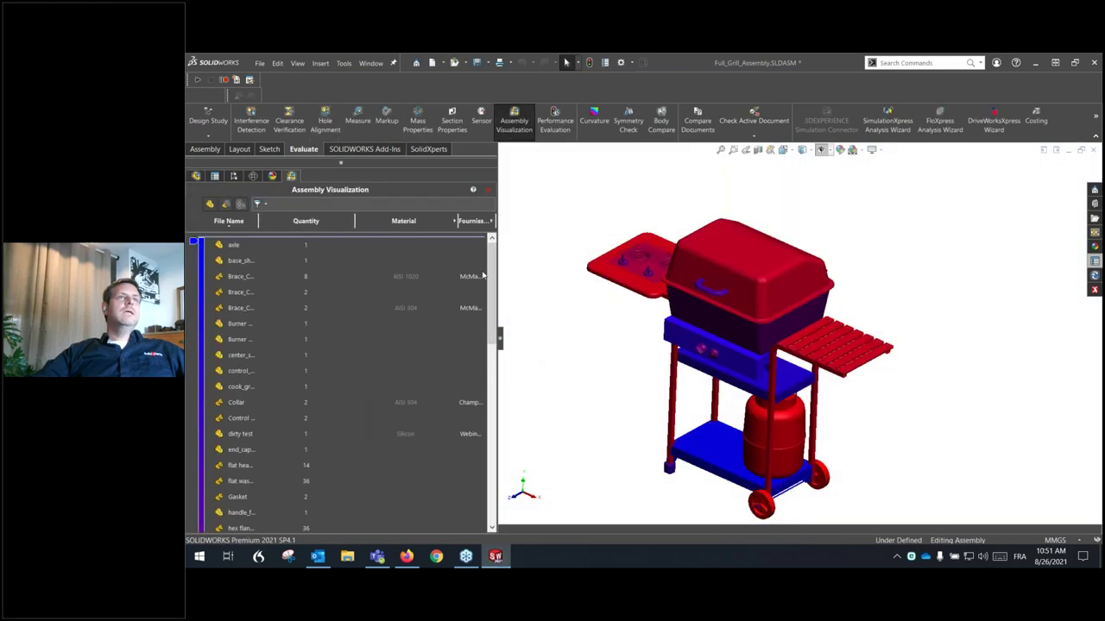
{"action": "mouse_move", "coordinate": [499, 339]}
{"action": "left_mouse_down"}
{"action": "mouse_move", "coordinate": [976, 343]}
{"action": "mouse_move", "coordinate": [628, 343]}
{"action": "left_mouse_up"}
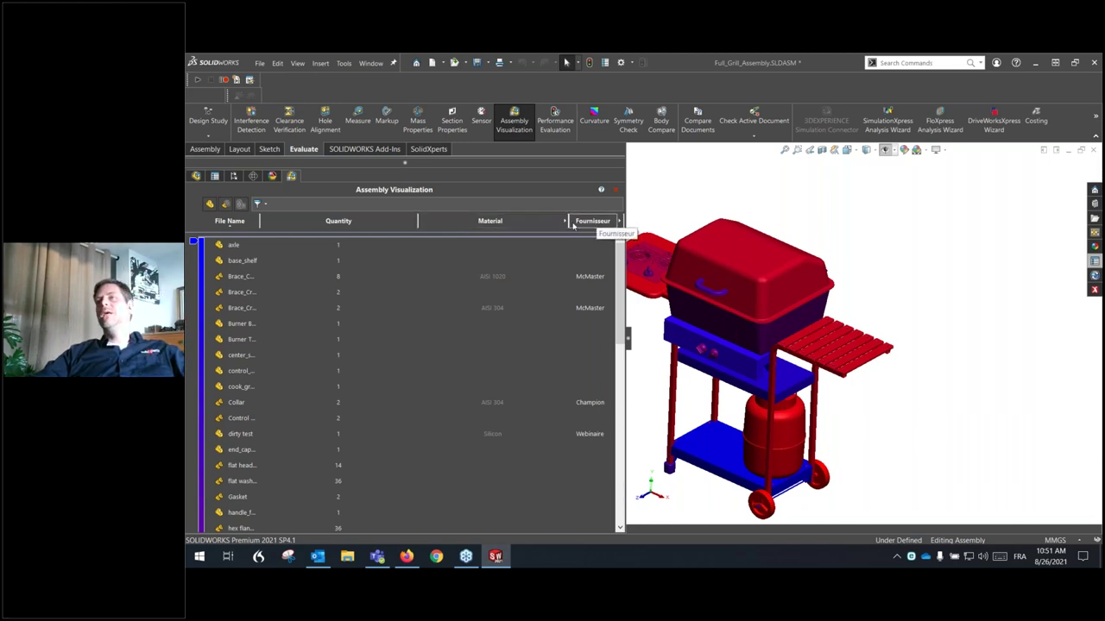
{"action": "left_click", "coordinate": [620, 222]}
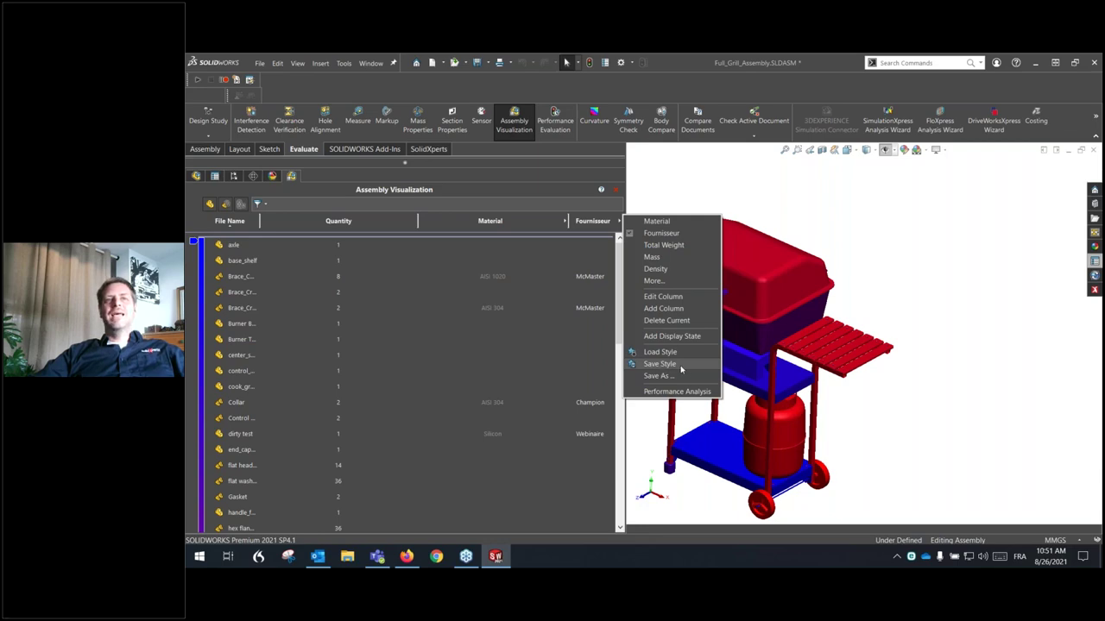
{"action": "left_click", "coordinate": [678, 375]}
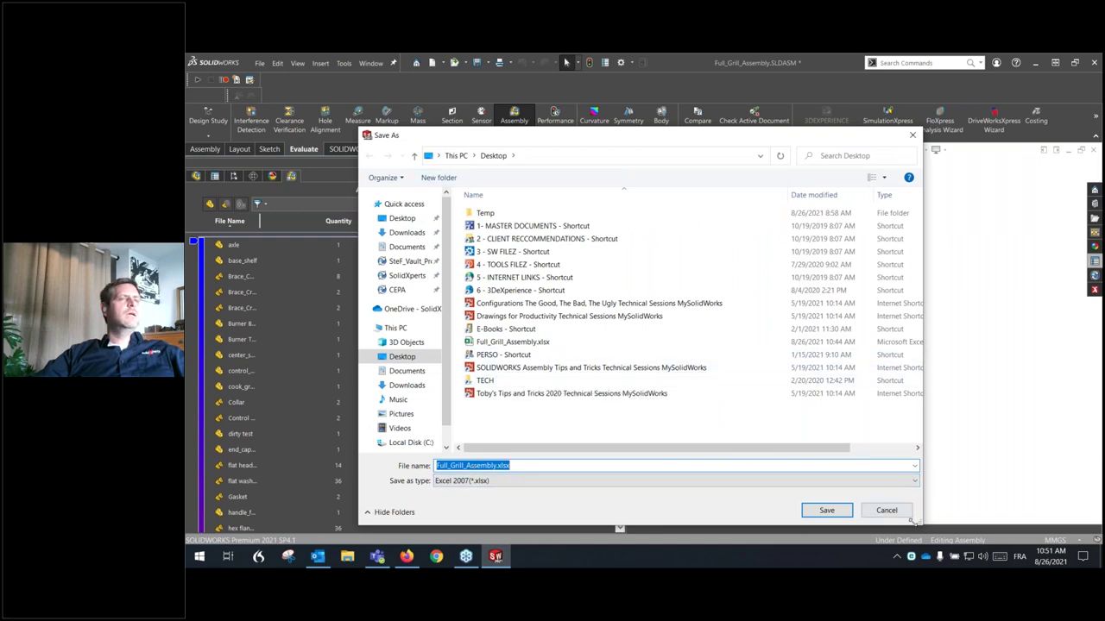
{"action": "left_click", "coordinate": [886, 510]}
{"action": "left_click", "coordinate": [619, 221]}
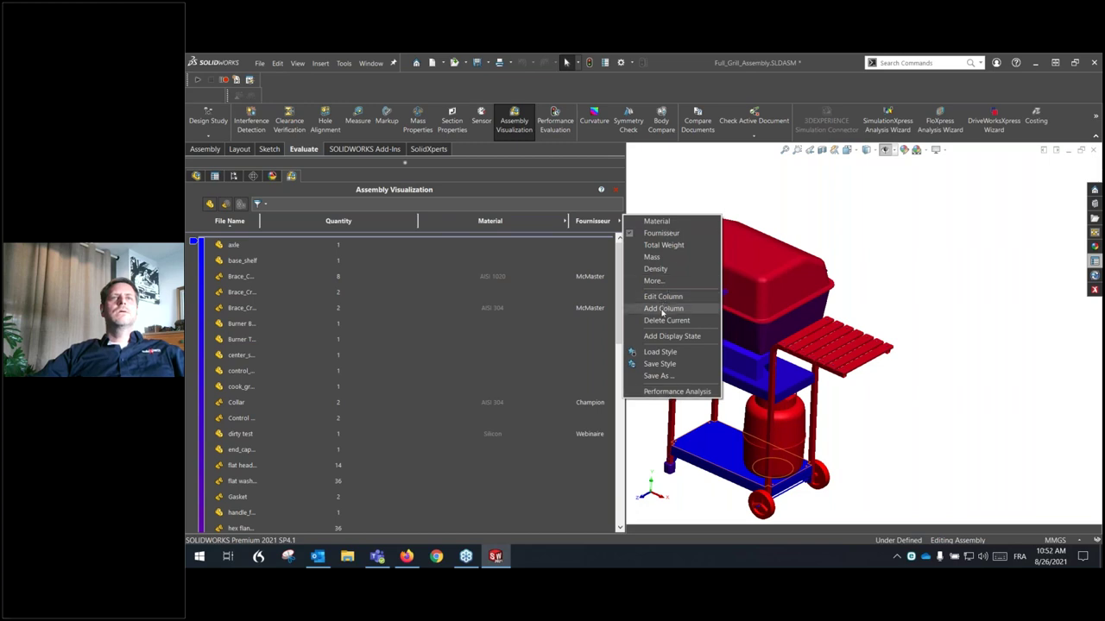
{"action": "left_click", "coordinate": [659, 353]}
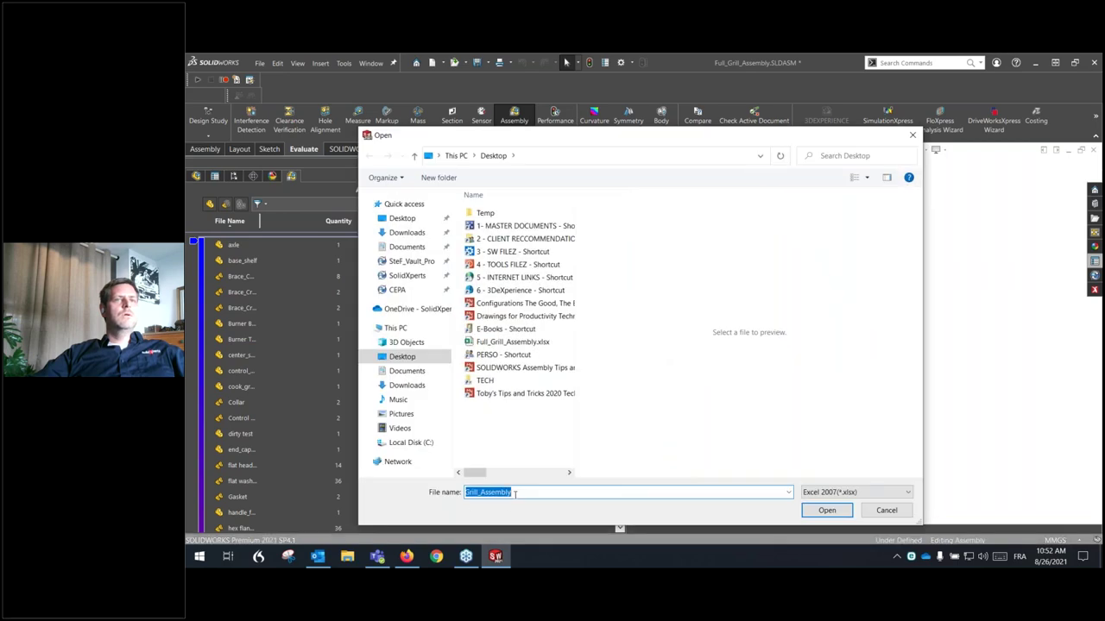
{"action": "left_click", "coordinate": [881, 511]}
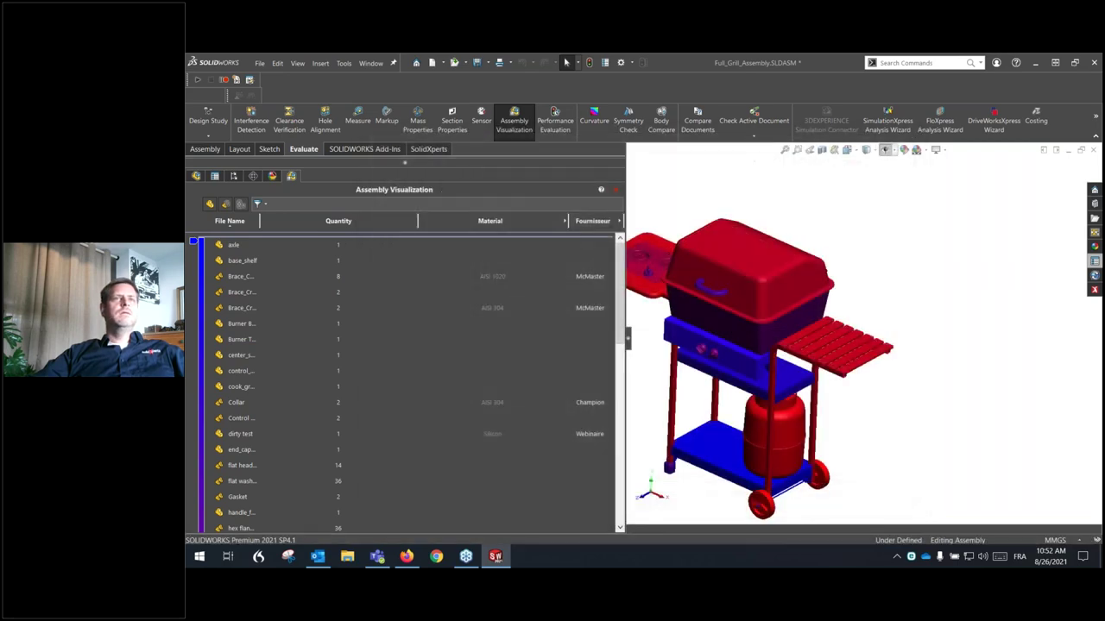
Save the column style as Full_Grill_Assembly.xlsx, replacing the old file, and close the assembly
{"action": "left_click", "coordinate": [620, 221]}
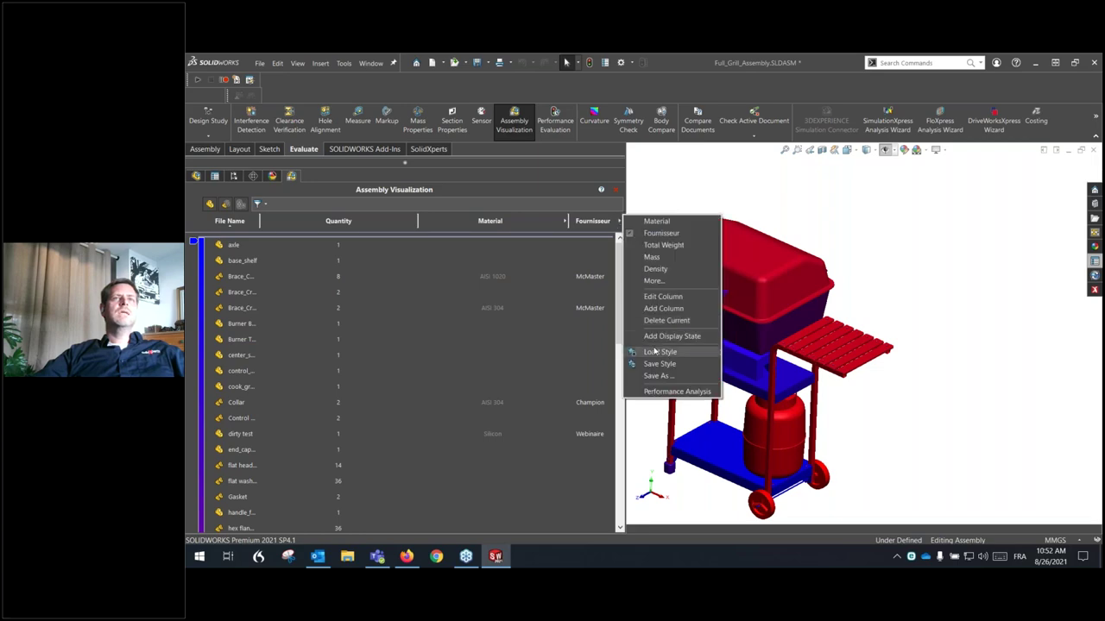
{"action": "left_click", "coordinate": [656, 374]}
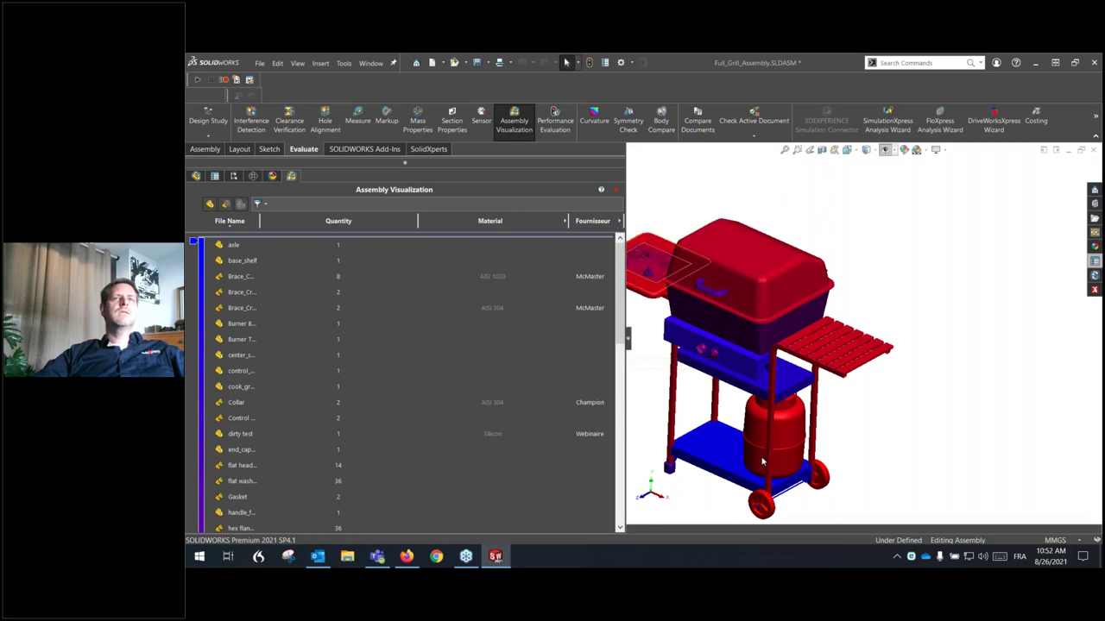
{"action": "mouse_move", "coordinate": [402, 218]}
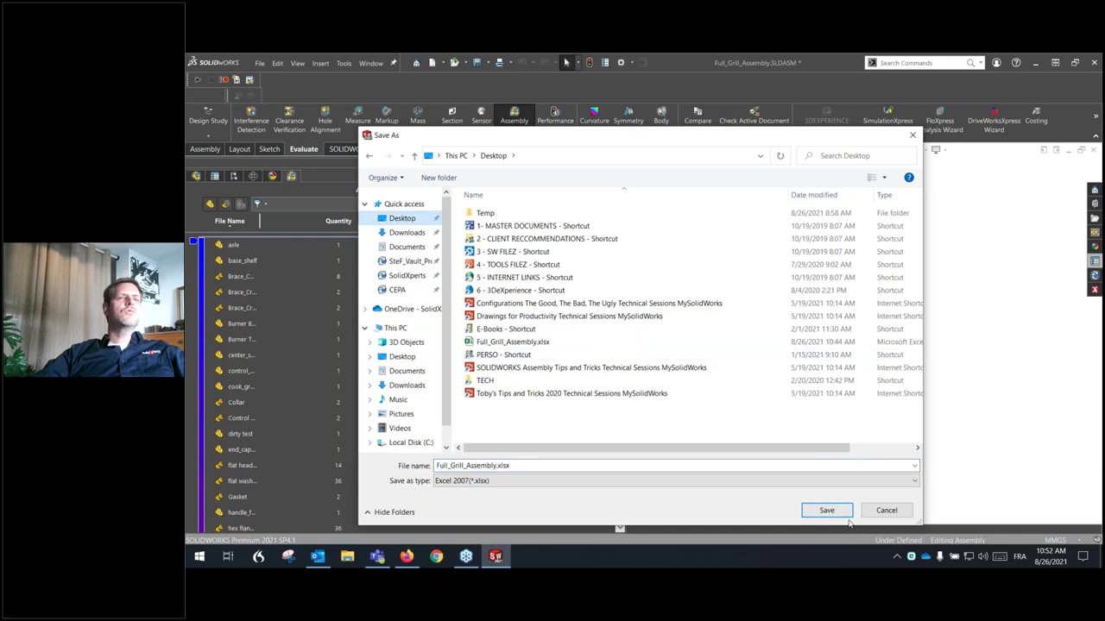
{"action": "left_click", "coordinate": [837, 510]}
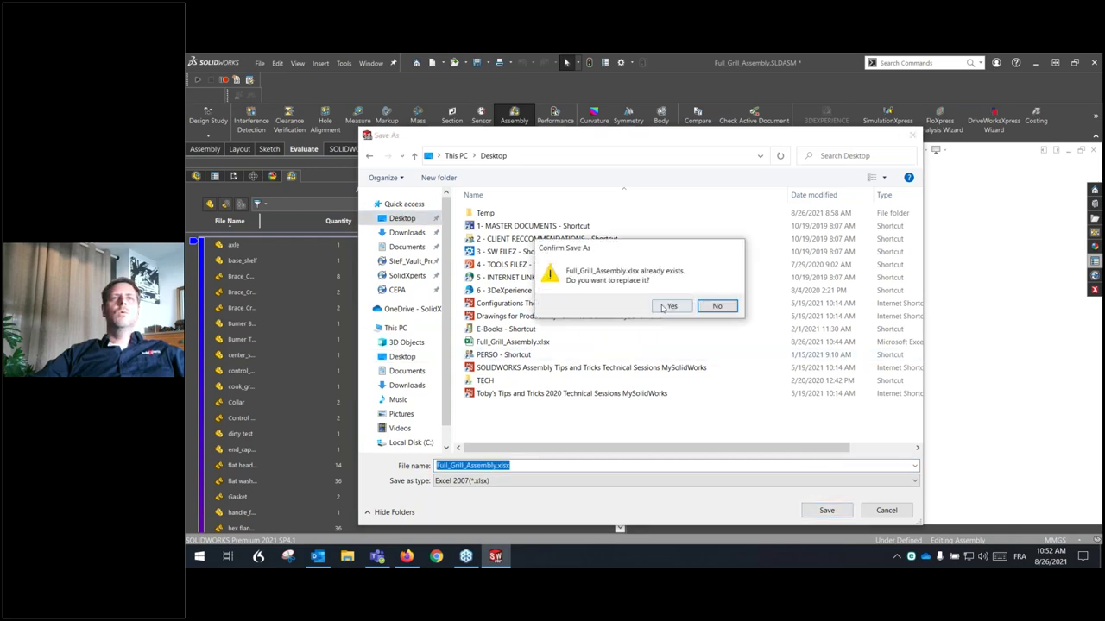
{"action": "left_click", "coordinate": [666, 307]}
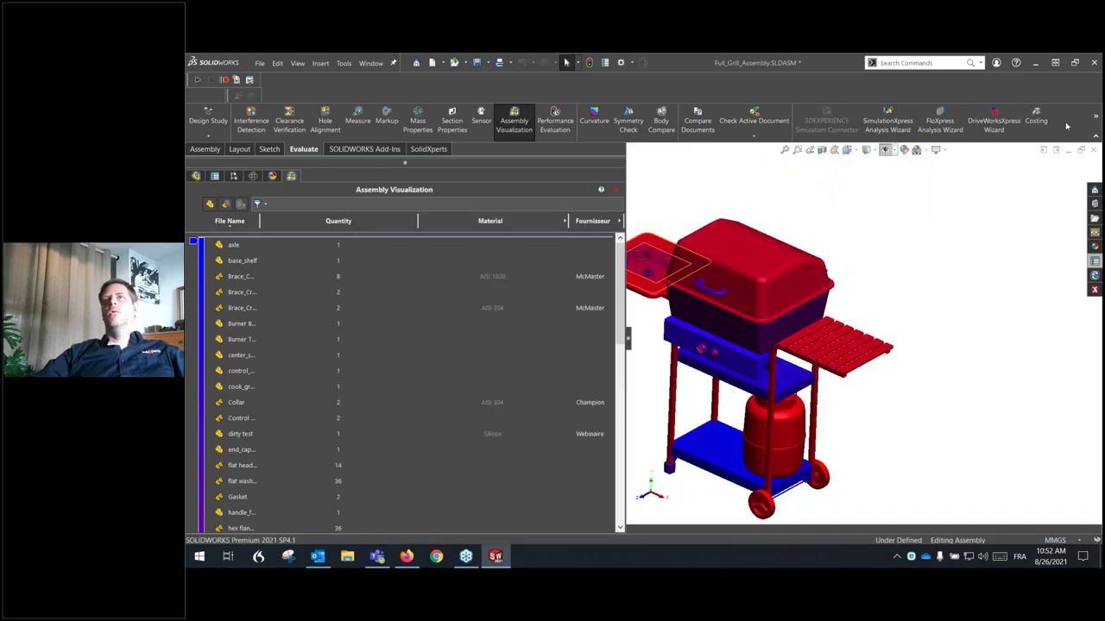
{"action": "left_click", "coordinate": [1094, 151]}
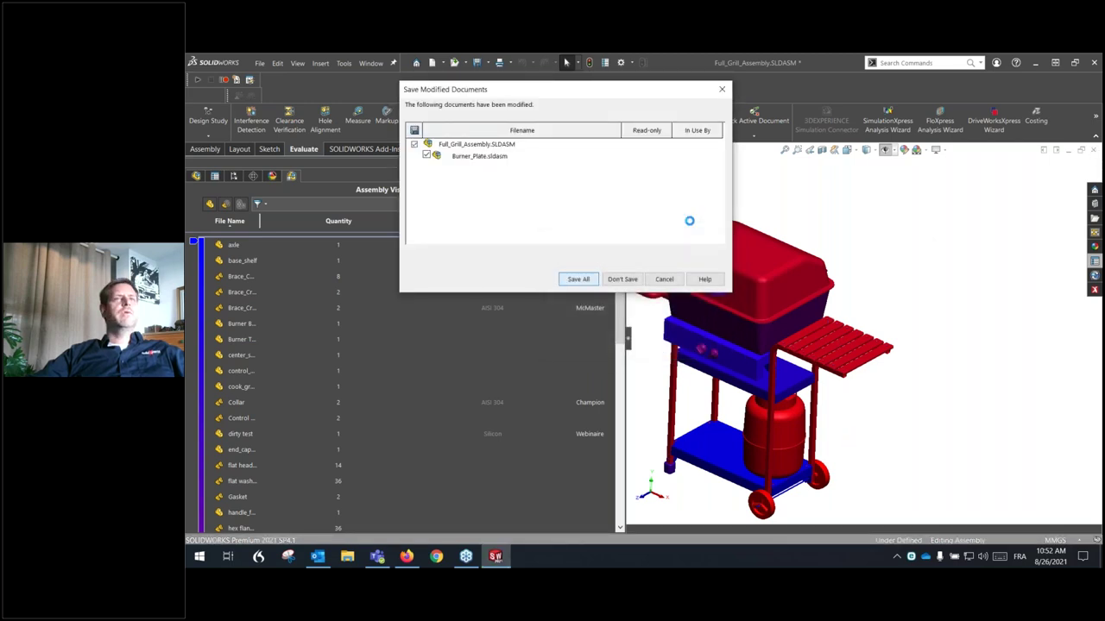
{"action": "left_click", "coordinate": [623, 278]}
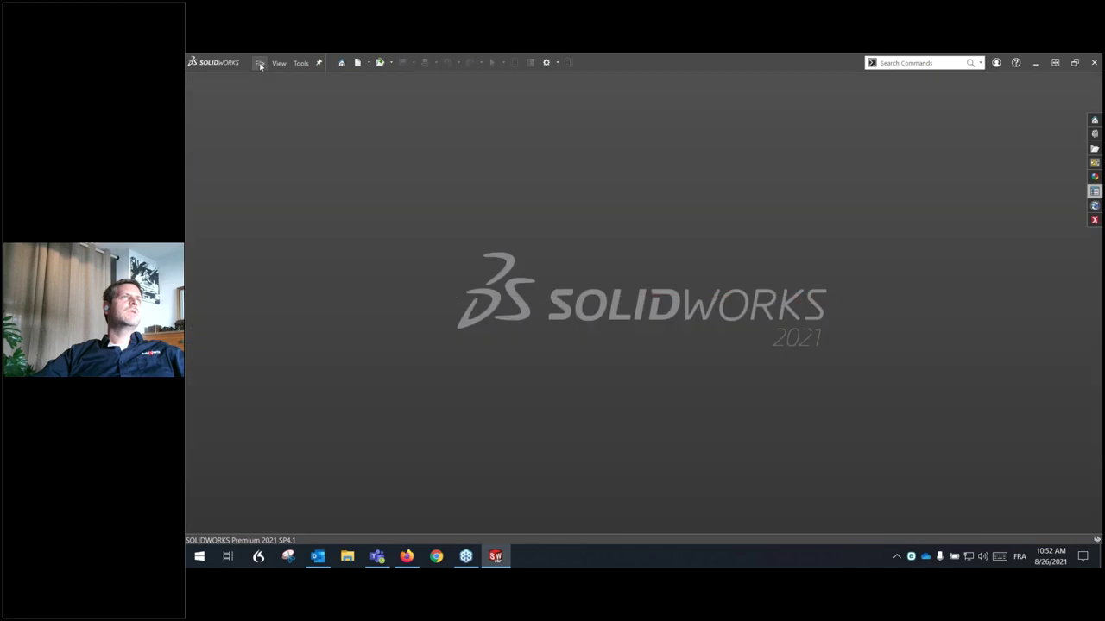
Create a new assembly from the Assemblage template and insert Upper_Cover.SLDASM
{"action": "left_click", "coordinate": [261, 64]}
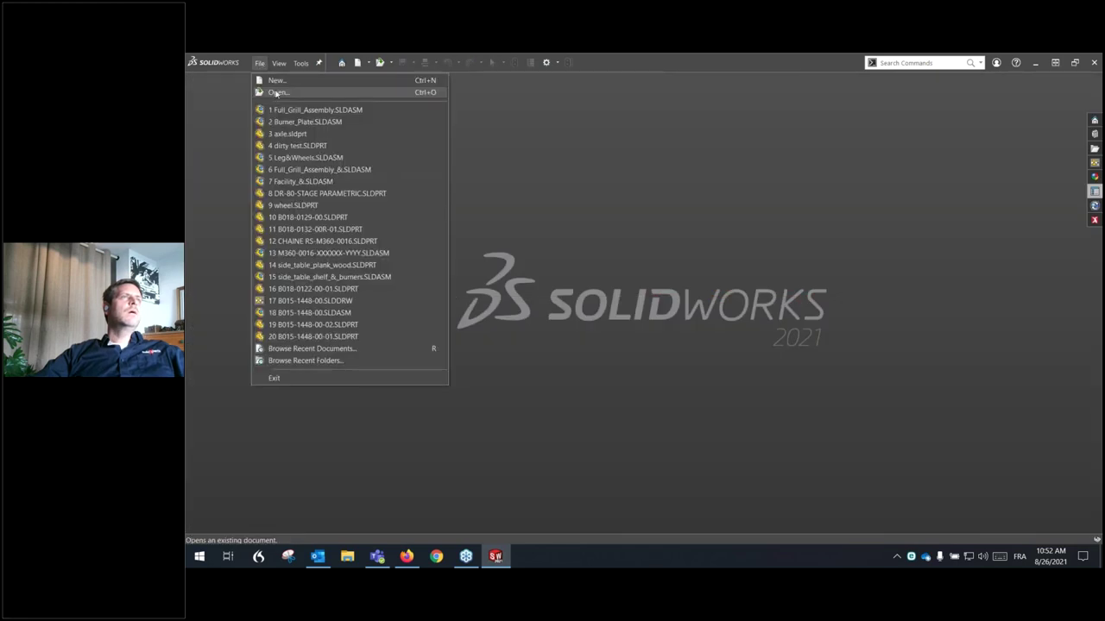
{"action": "left_click", "coordinate": [277, 80]}
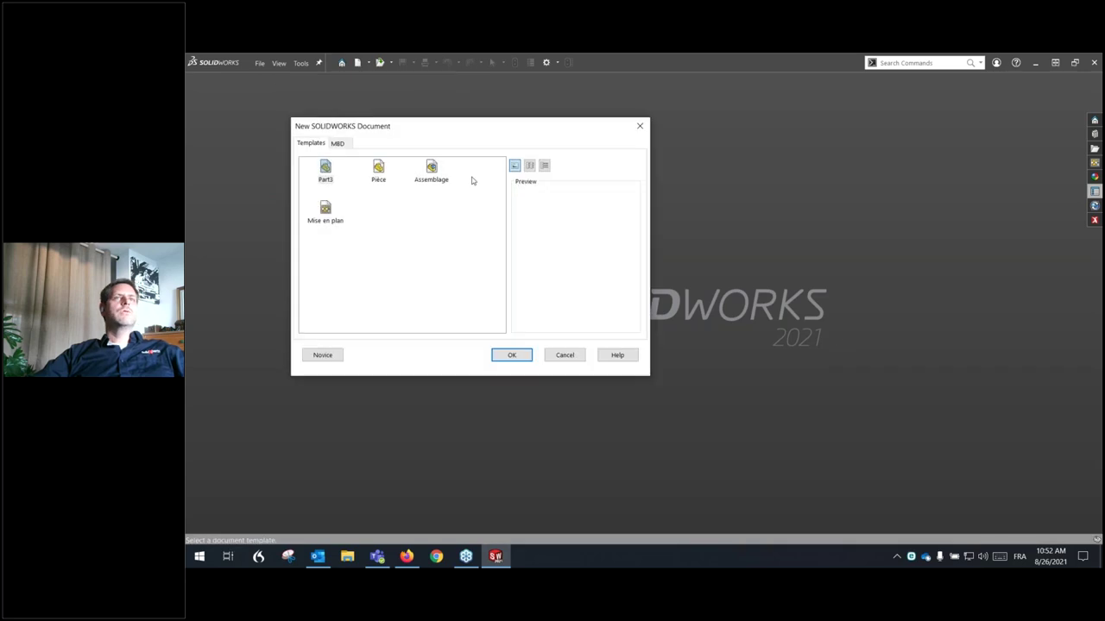
{"action": "double_click", "coordinate": [431, 170]}
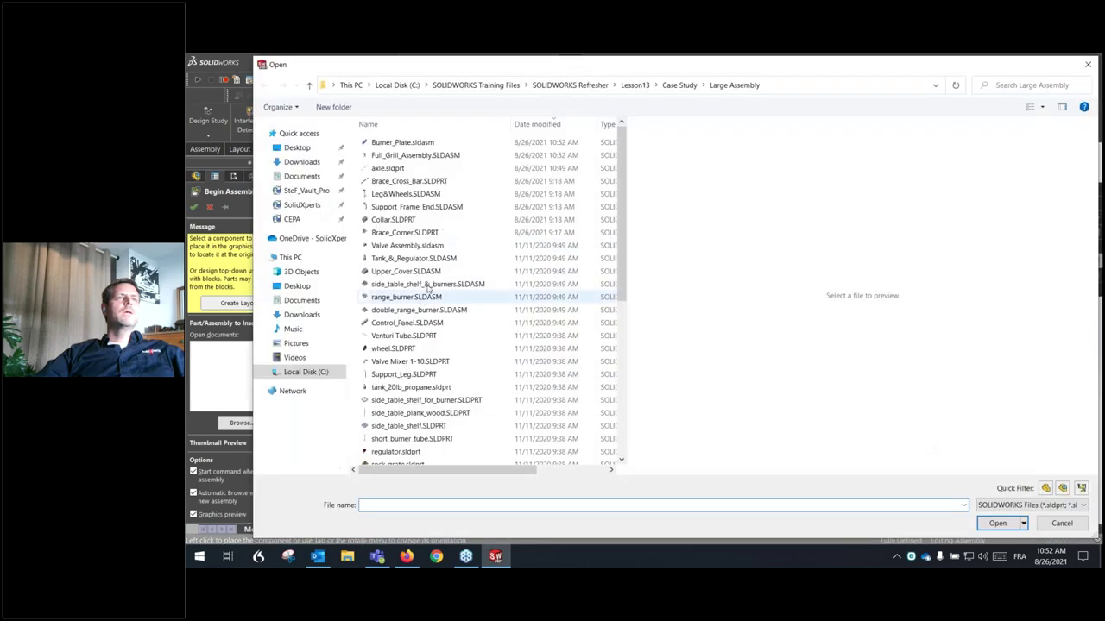
{"action": "left_click", "coordinate": [406, 271]}
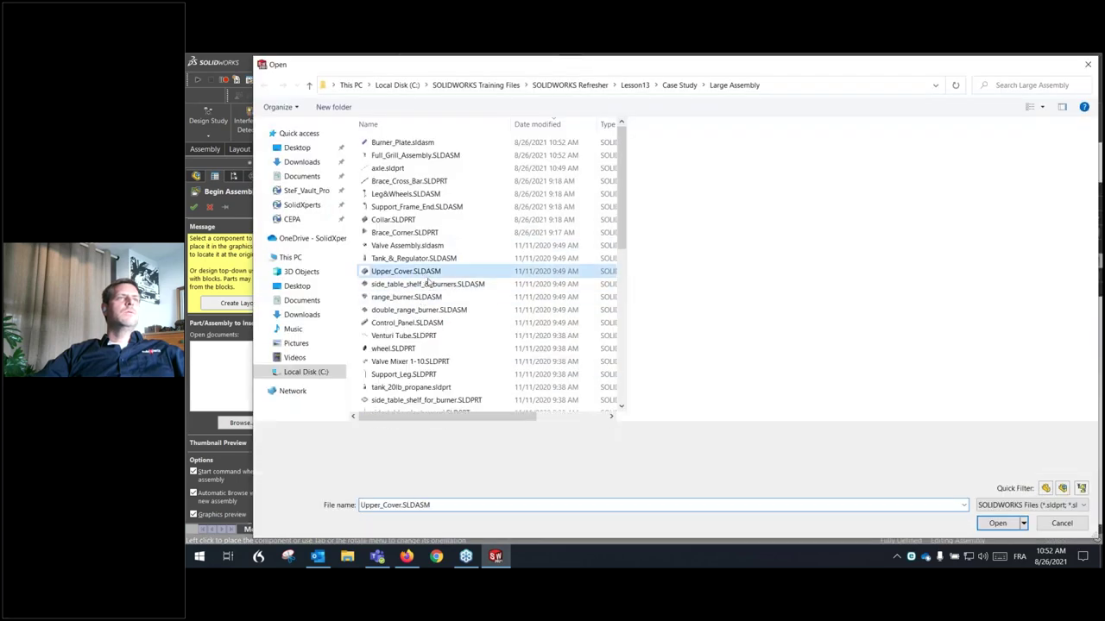
{"action": "left_click", "coordinate": [996, 523]}
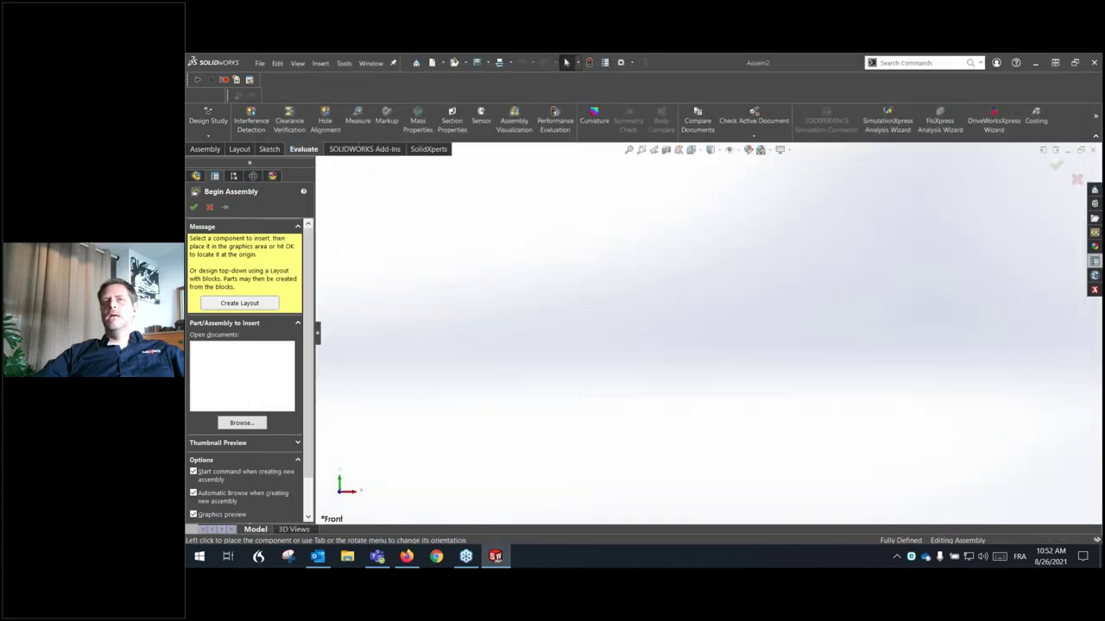
{"action": "left_click", "coordinate": [631, 365]}
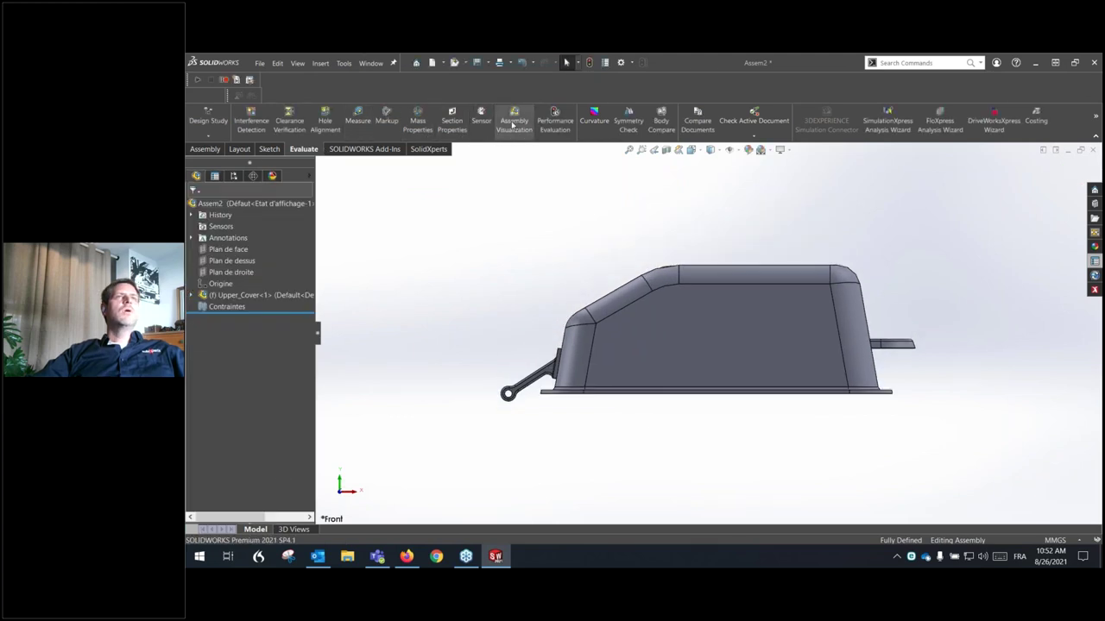
Load the Full_Grill_Assembly.xlsx column style into the widened Assembly Visualization list
{"action": "left_click", "coordinate": [514, 119]}
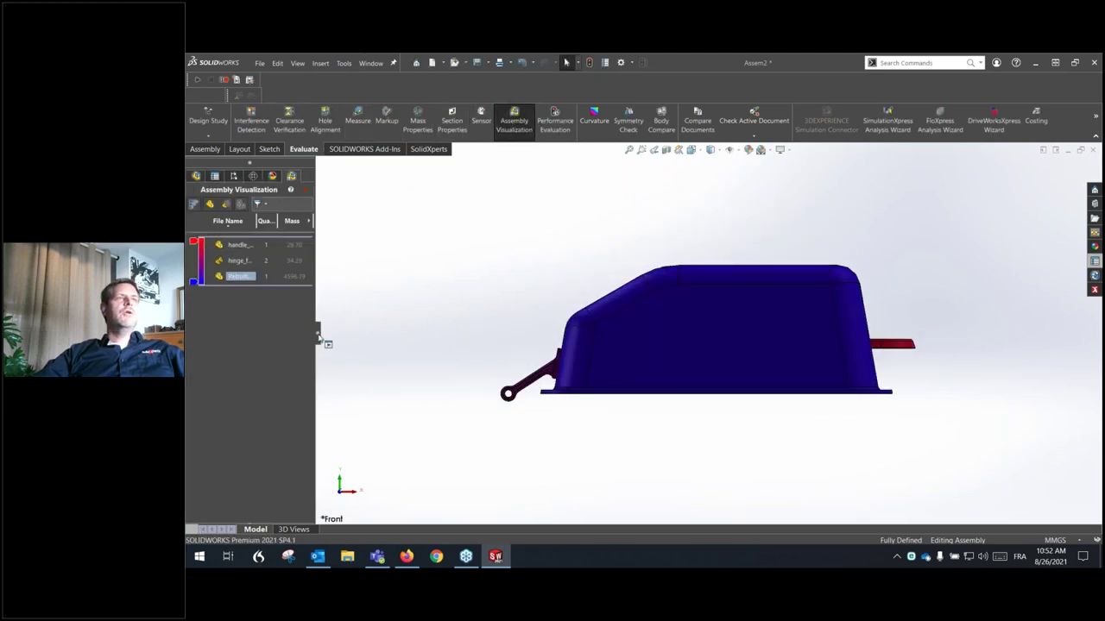
{"action": "left_click_drag", "start_coordinate": [318, 339], "coordinate": [414, 350]}
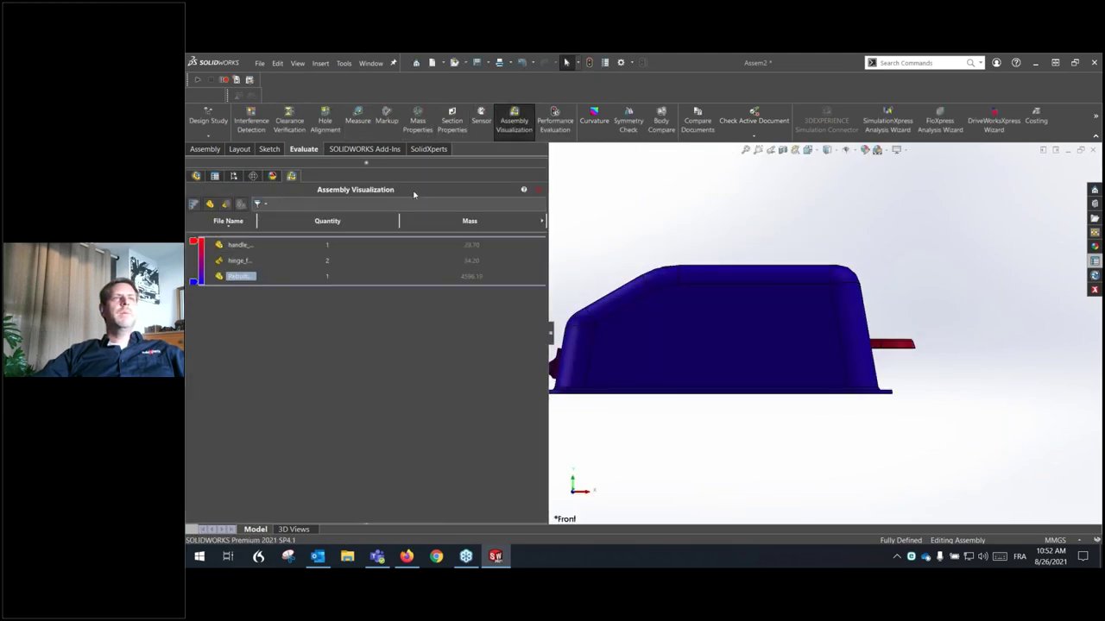
{"action": "left_click", "coordinate": [542, 221]}
{"action": "left_click", "coordinate": [583, 352]}
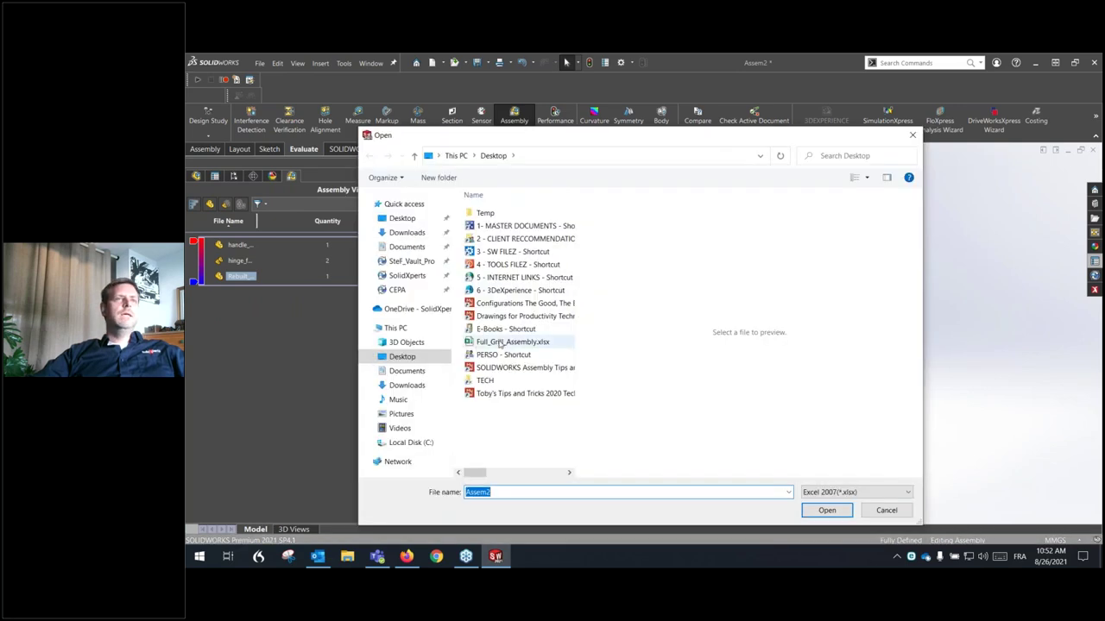
{"action": "left_click", "coordinate": [509, 342]}
{"action": "left_click", "coordinate": [820, 512]}
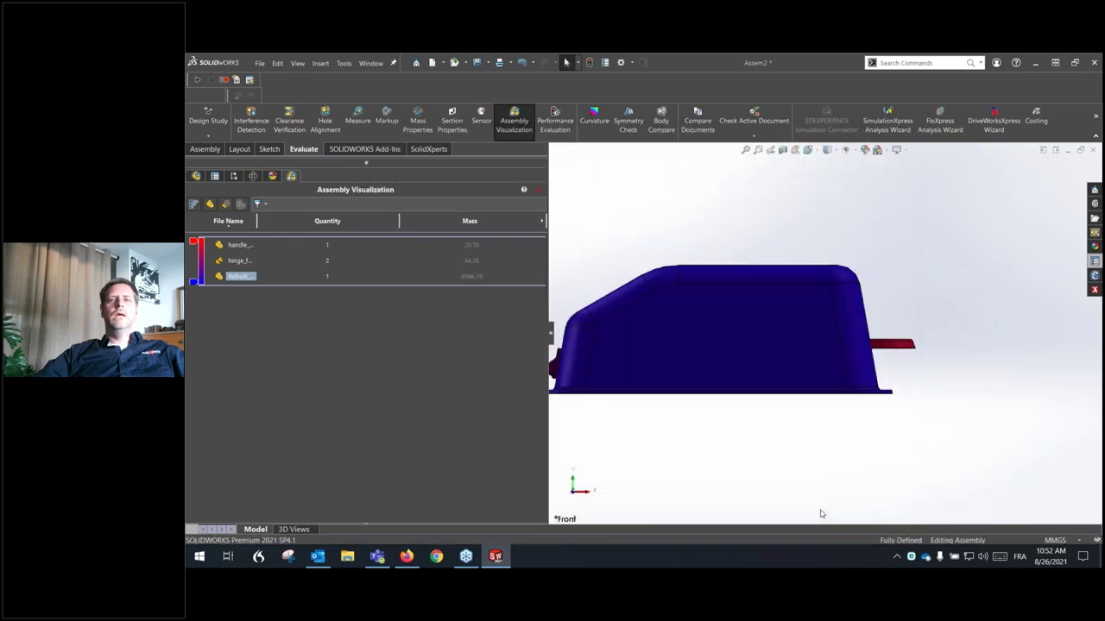
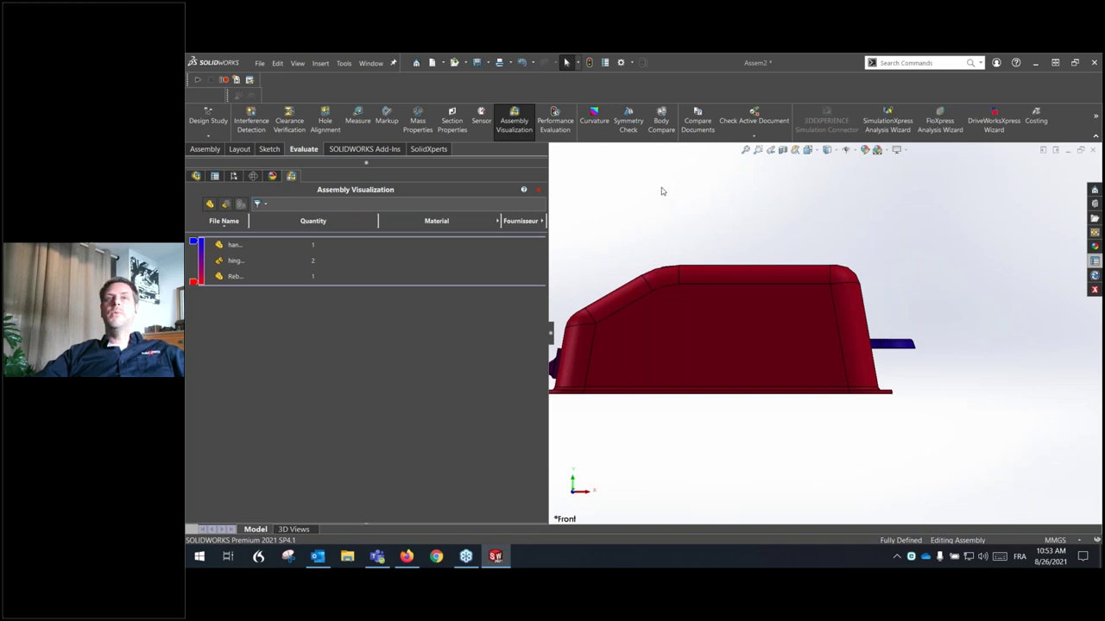
Discard the current assembly and create an empty assembly, Assem3, from the Assemblage template
{"action": "middle_click_drag", "start_coordinate": [661, 191], "coordinate": [708, 247]}
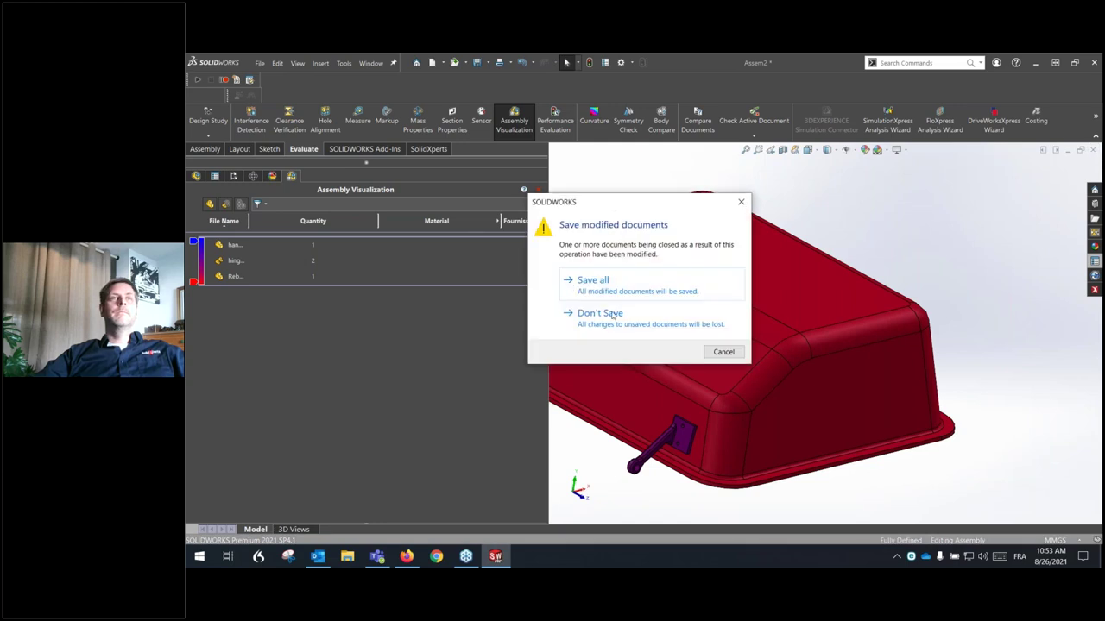
{"action": "left_click", "coordinate": [613, 316]}
{"action": "left_click", "coordinate": [259, 63]}
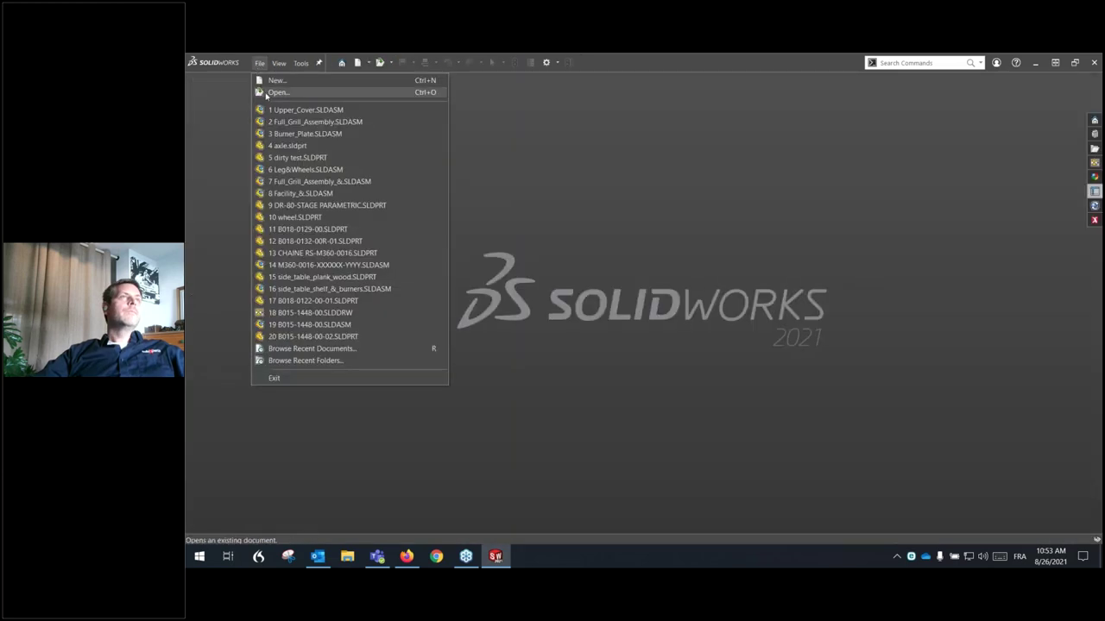
{"action": "left_click", "coordinate": [274, 80]}
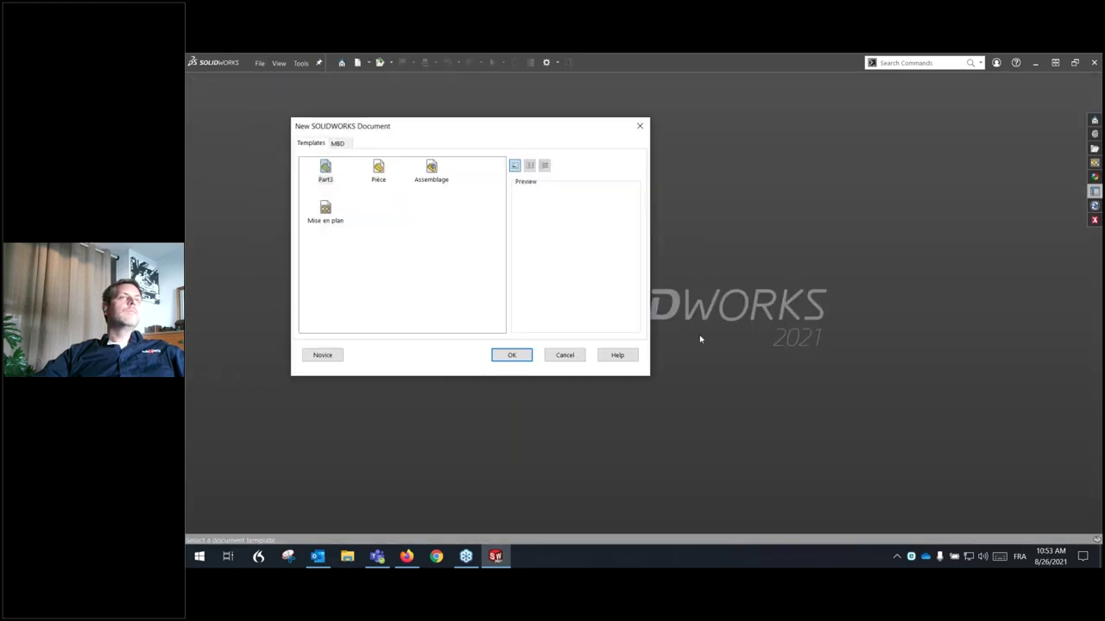
{"action": "left_click", "coordinate": [431, 170]}
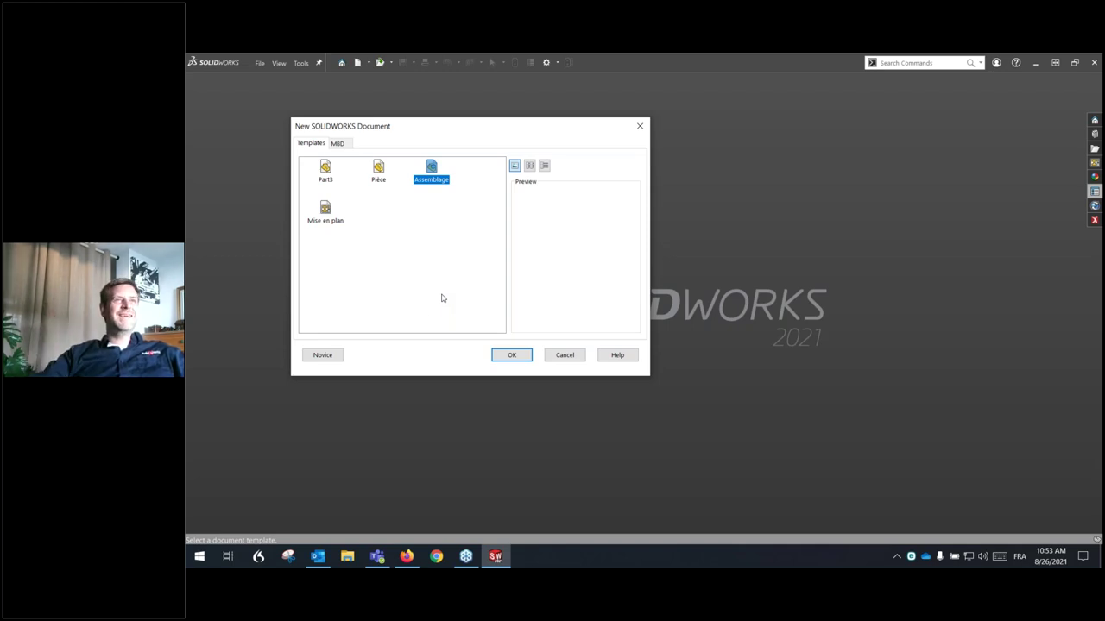
{"action": "left_click", "coordinate": [511, 355]}
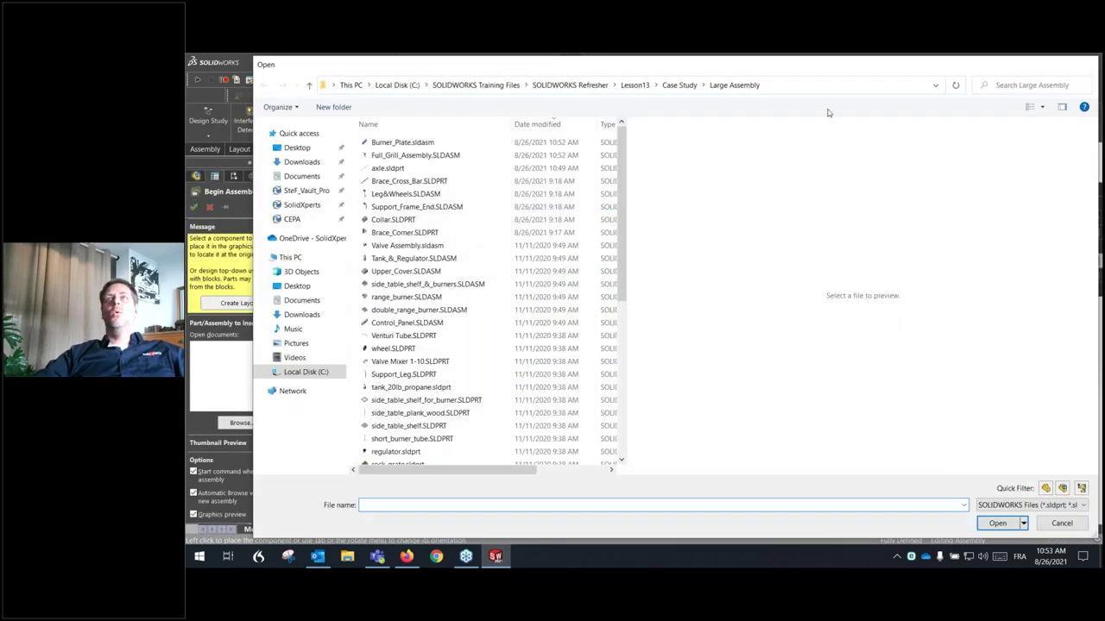
{"action": "left_click", "coordinate": [1088, 64]}
{"action": "left_click", "coordinate": [209, 207]}
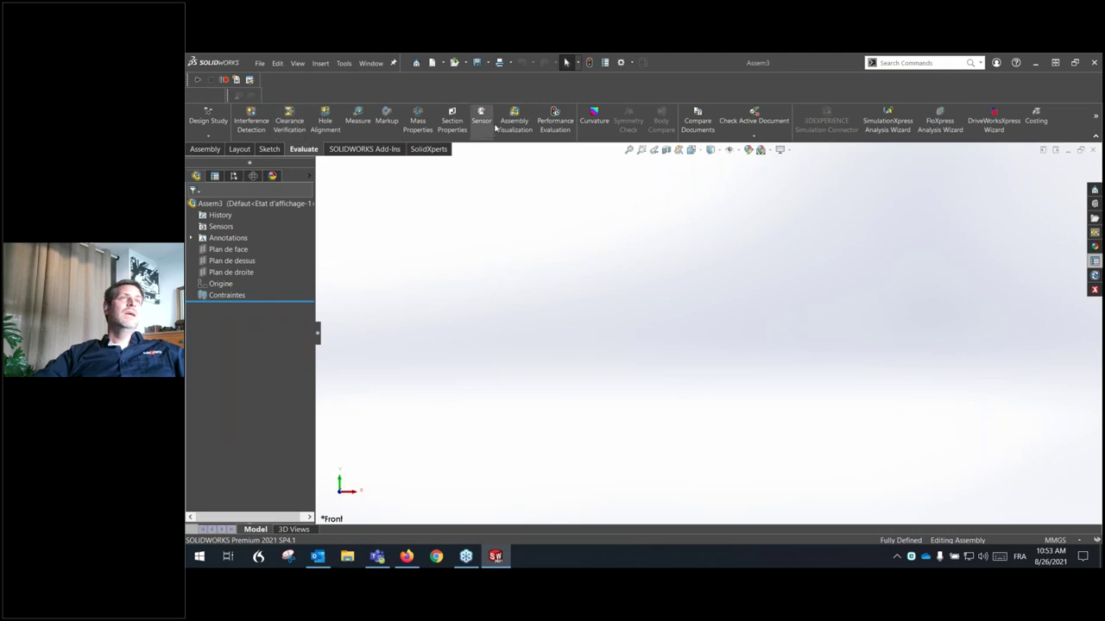
Load the saved Excel column style into Assembly Visualization and widen it to show Quantity, Material and Fournisseur
{"action": "left_click", "coordinate": [514, 119]}
{"action": "left_click", "coordinate": [310, 221]}
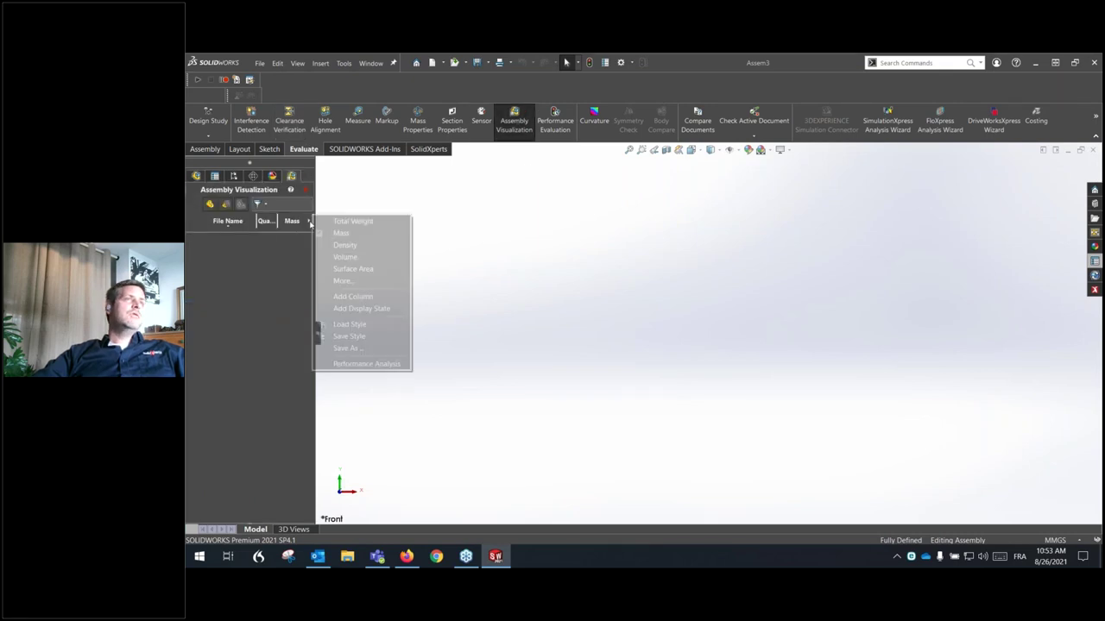
{"action": "left_click", "coordinate": [350, 323]}
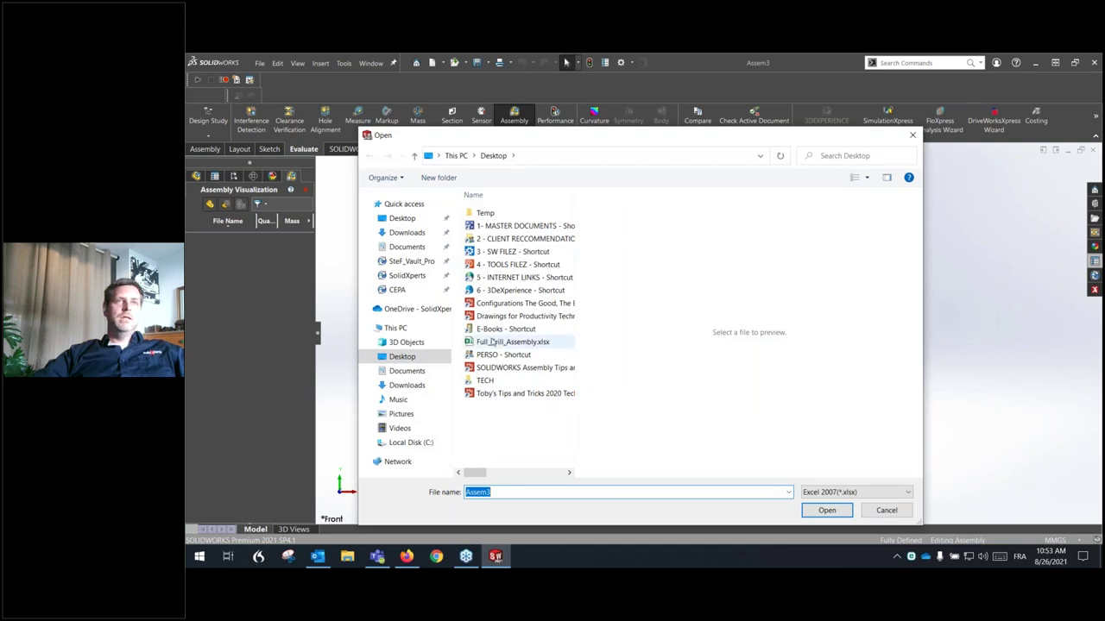
{"action": "double_click", "coordinate": [490, 342]}
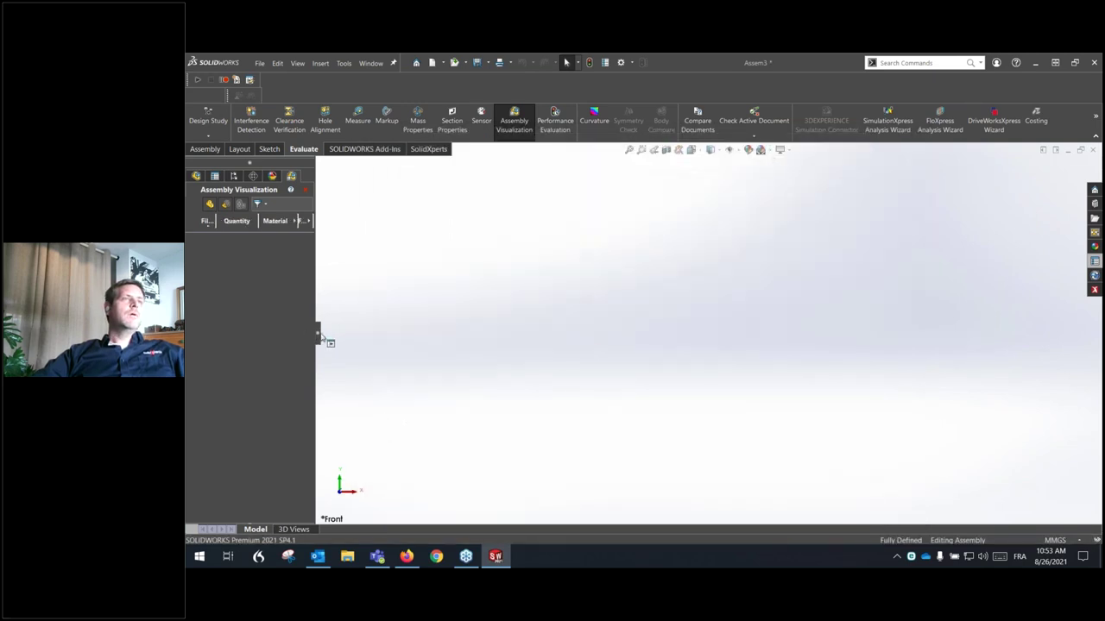
{"action": "left_click_drag", "start_coordinate": [317, 336], "coordinate": [735, 353]}
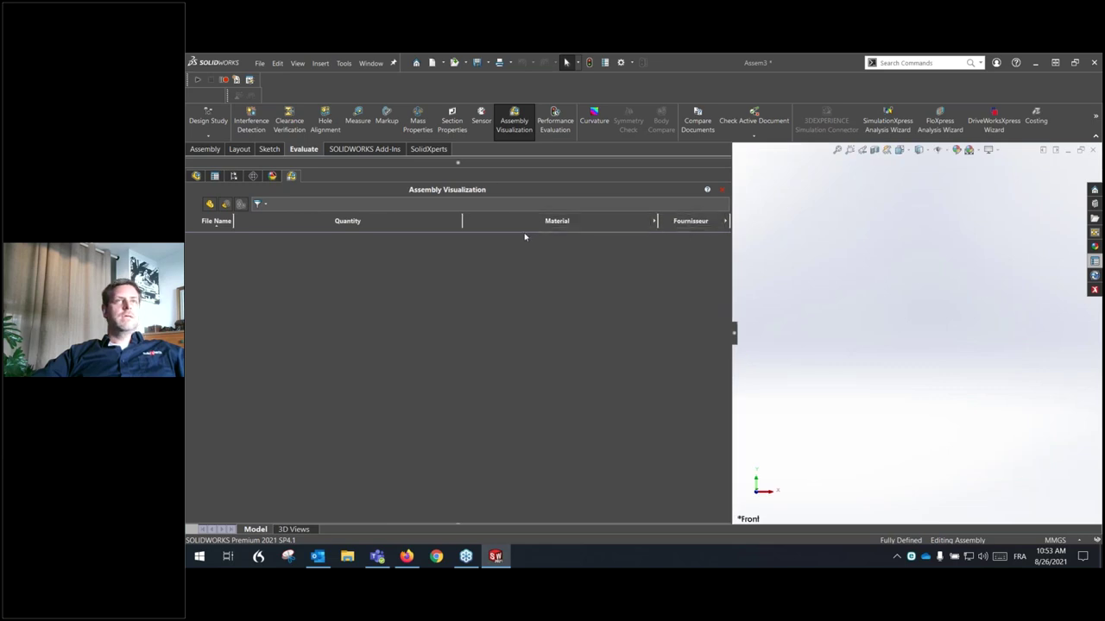
{"action": "left_click", "coordinate": [196, 175]}
{"action": "left_click", "coordinate": [259, 63]}
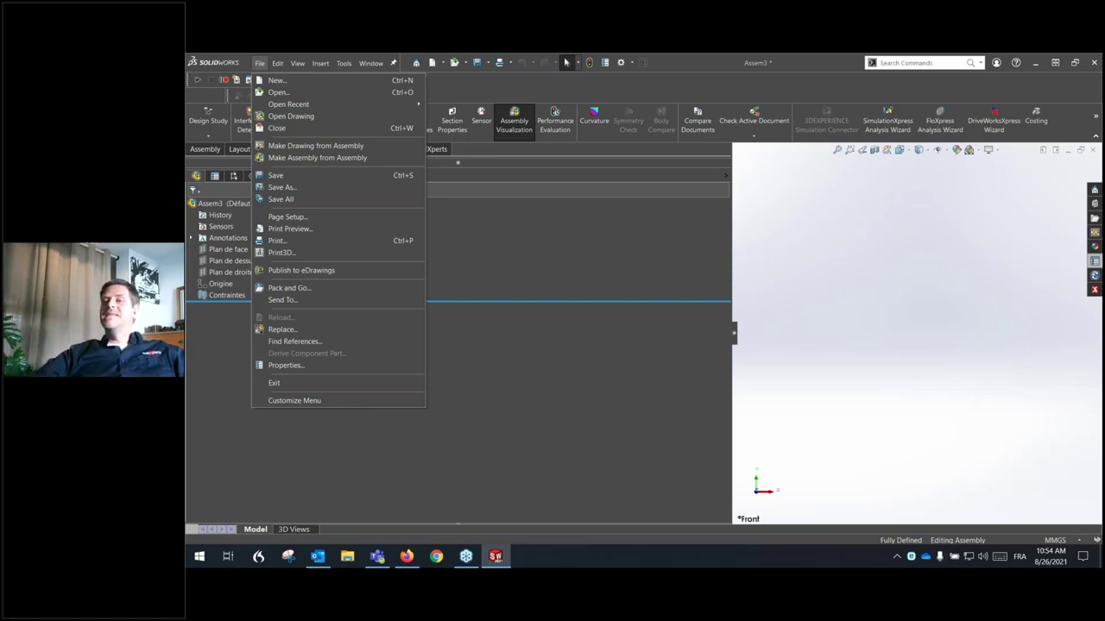
Dismiss the File menu and narrow the FeatureManager panel to enlarge the graphics area
{"action": "key", "text": "Escape"}
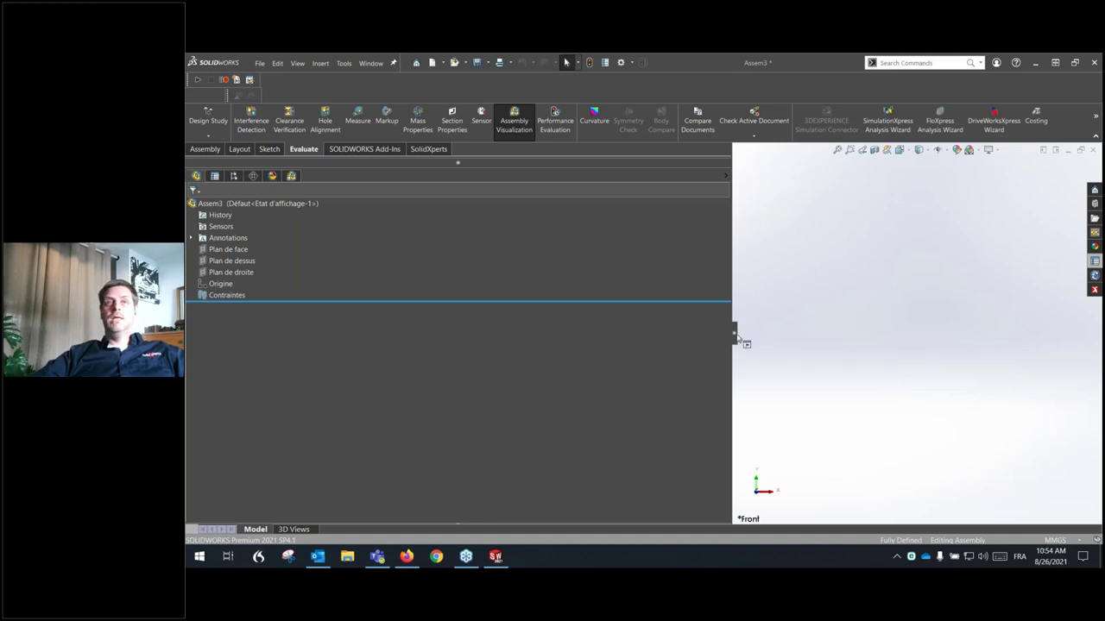
{"action": "left_click_drag", "start_coordinate": [738, 338], "coordinate": [420, 325]}
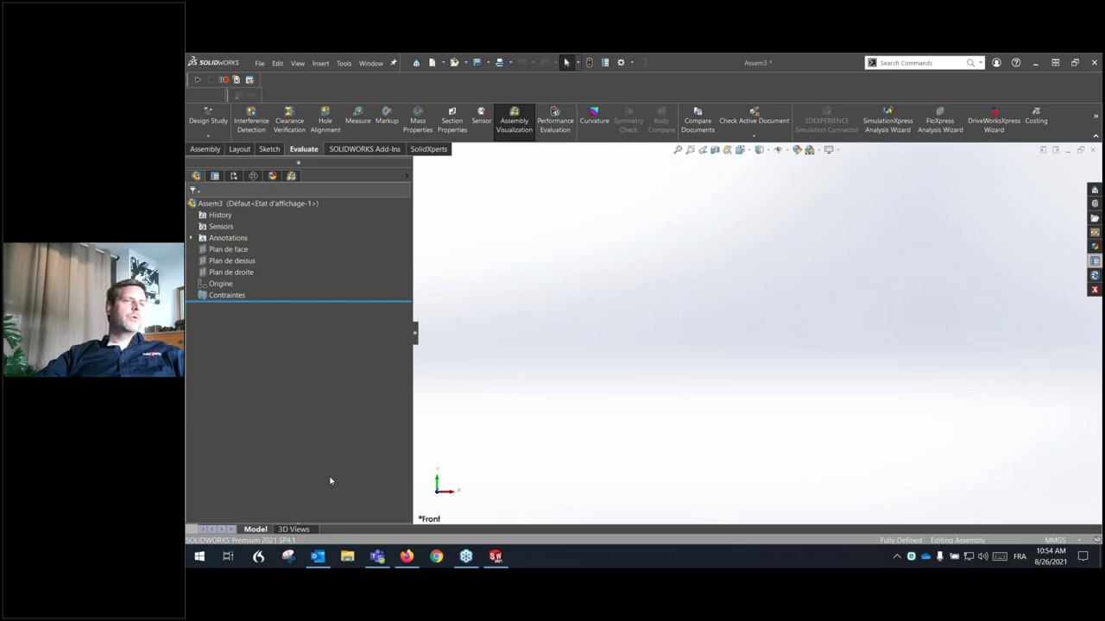
{"action": "left_click", "coordinate": [406, 556]}
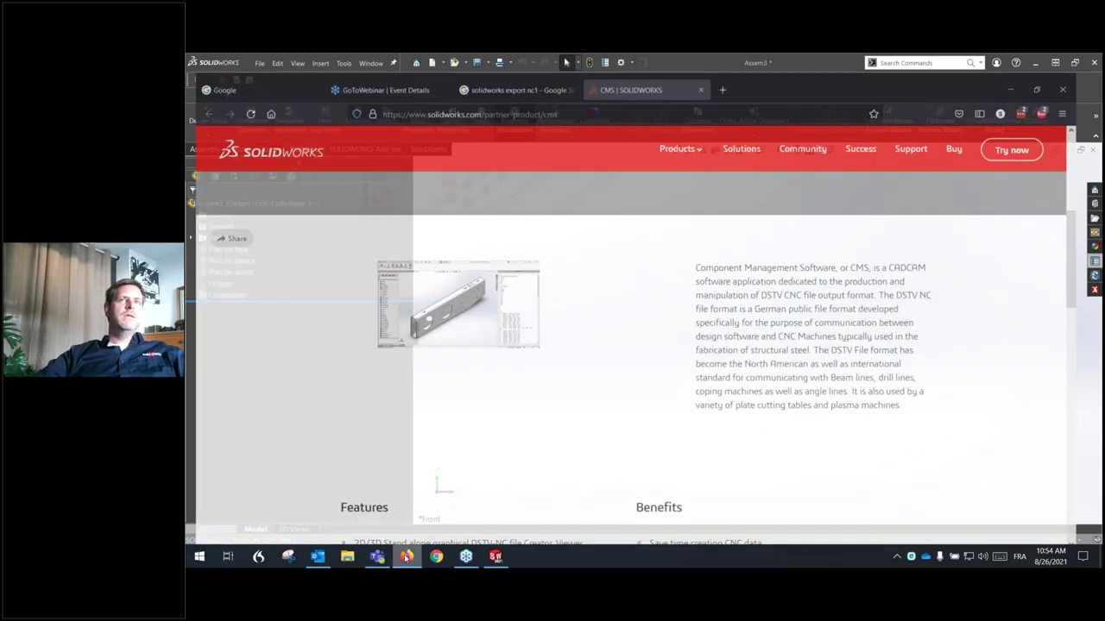
{"action": "left_click", "coordinate": [406, 66]}
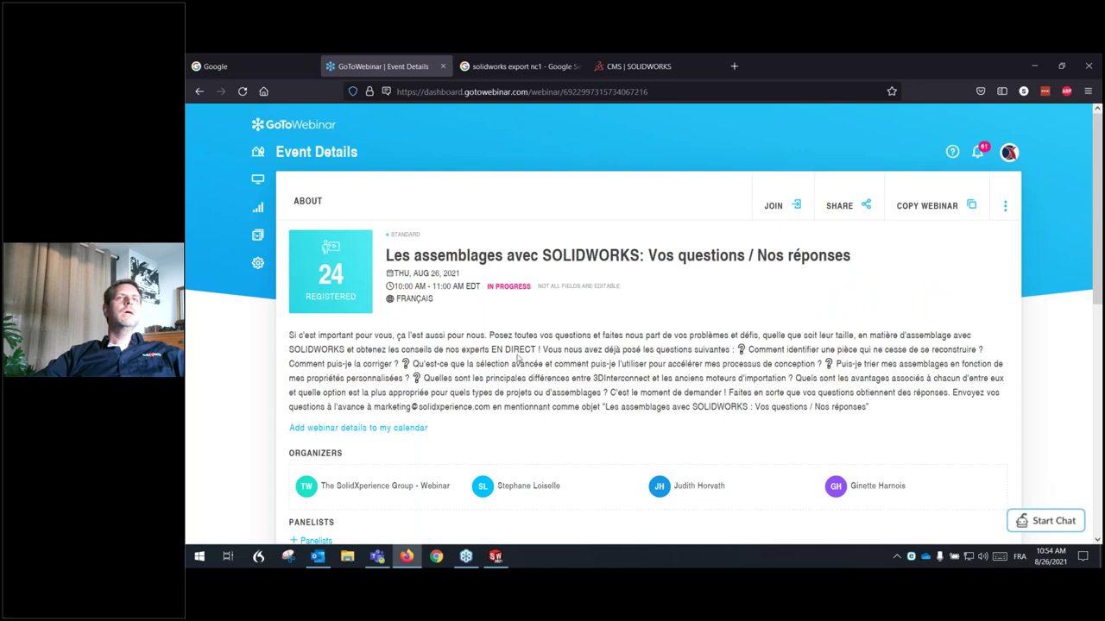
{"action": "scroll", "coordinate": [483, 370], "scroll_direction": "down", "scroll_amount": 1}
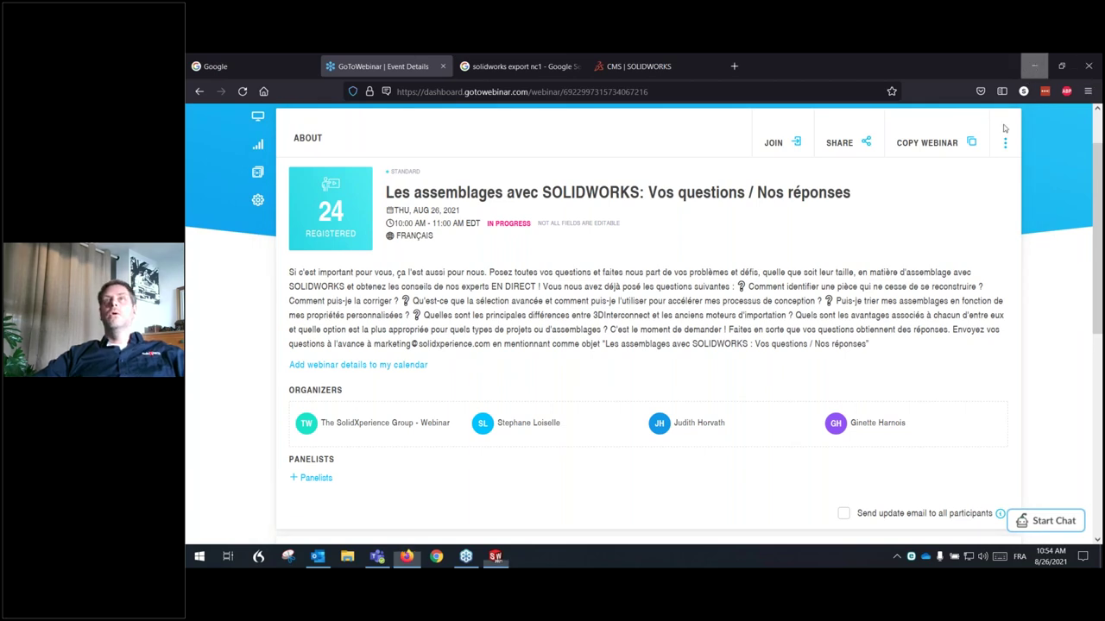
{"action": "key", "text": "alt+Tab"}
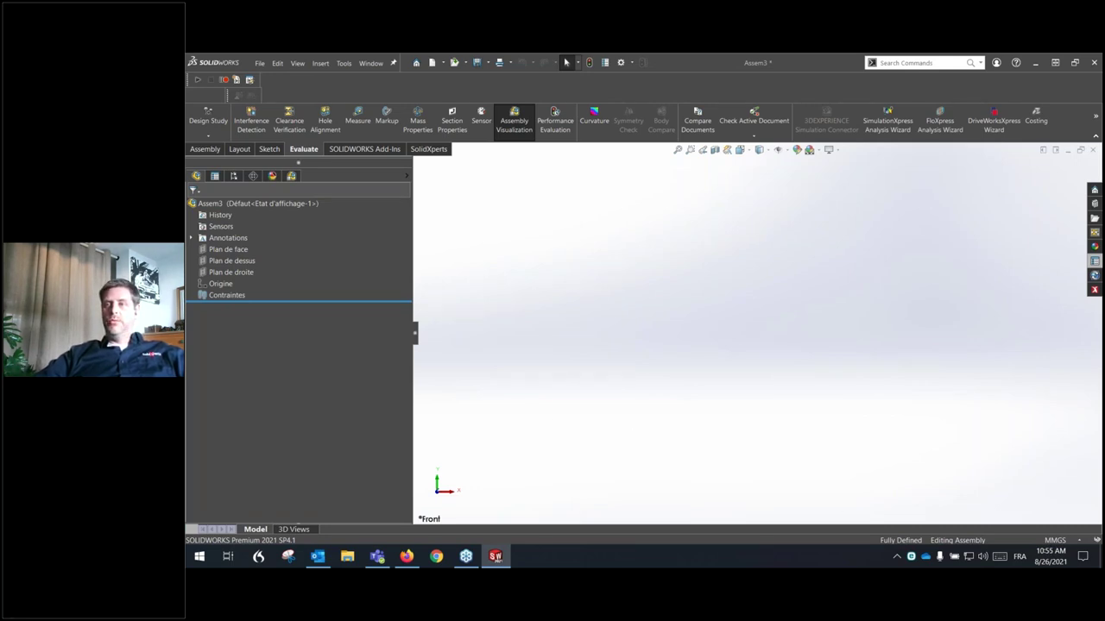
Close Assem3 without saving and reopen Full_Grill_Assembly.SLDASM from the recent files
{"action": "left_click", "coordinate": [1092, 149]}
{"action": "left_click", "coordinate": [600, 315]}
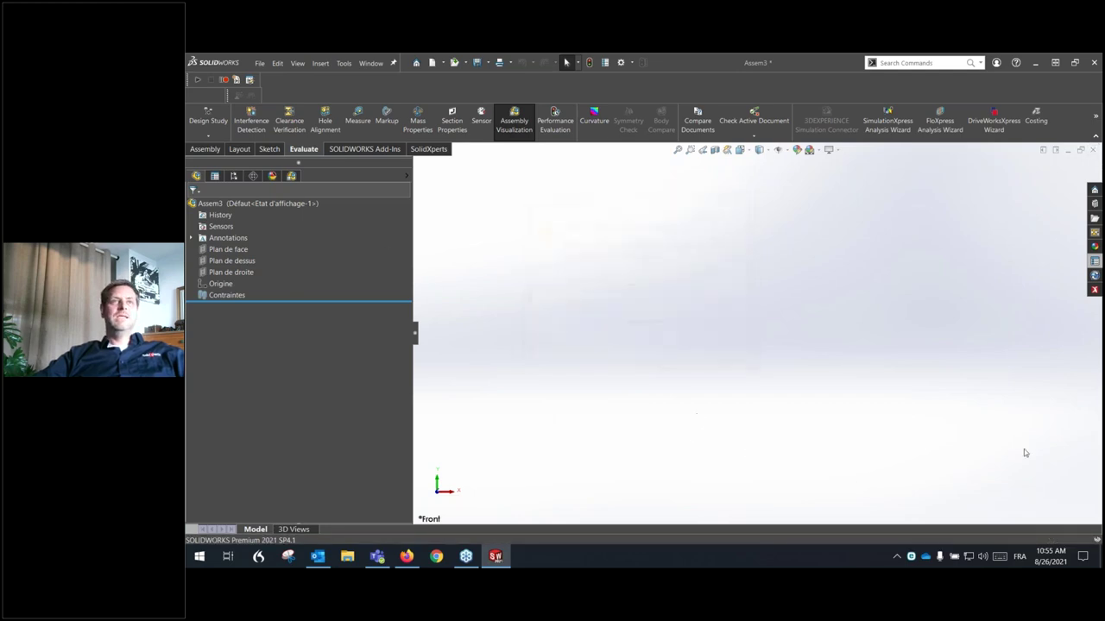
{"action": "left_click", "coordinate": [261, 62]}
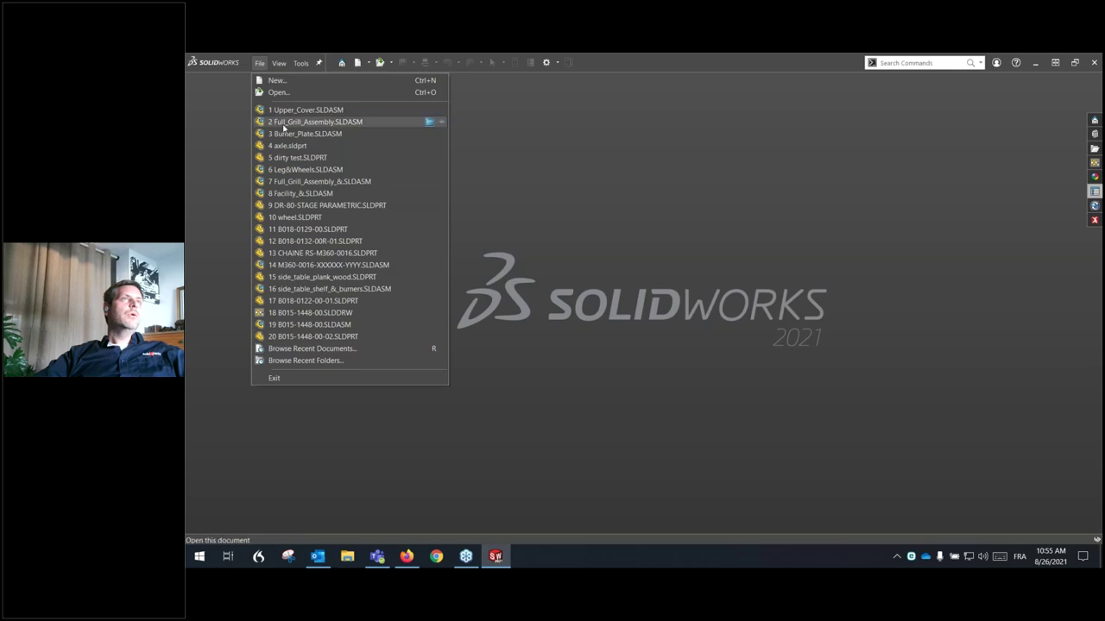
{"action": "left_click", "coordinate": [286, 127]}
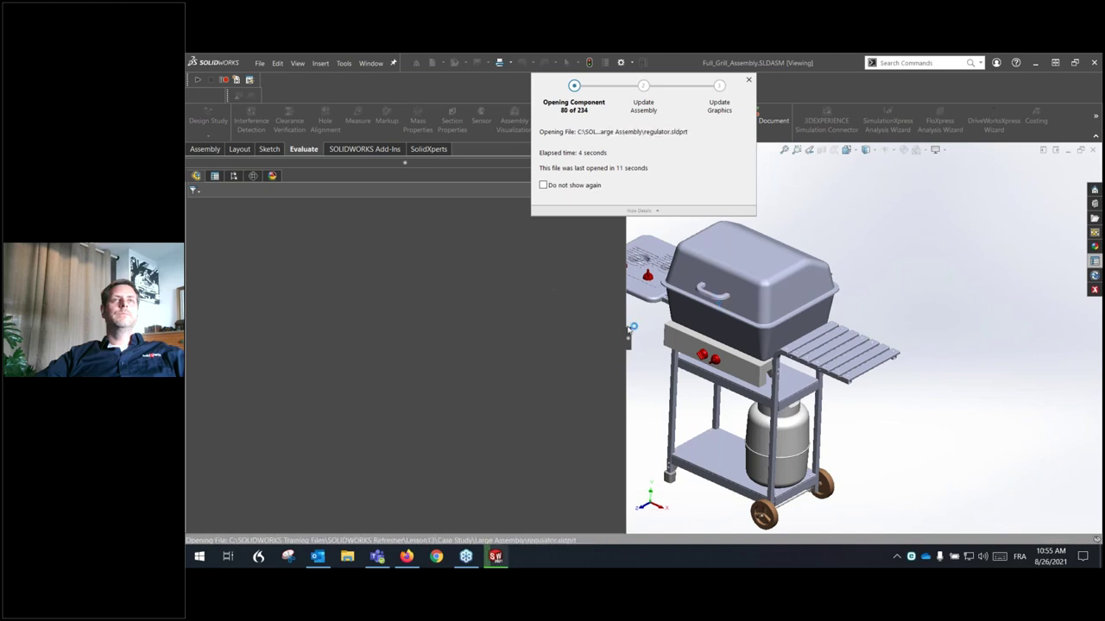
Narrow the tree panel, then zoom and rotate the view to frame the whole grill
{"action": "left_click_drag", "start_coordinate": [628, 341], "coordinate": [438, 337]}
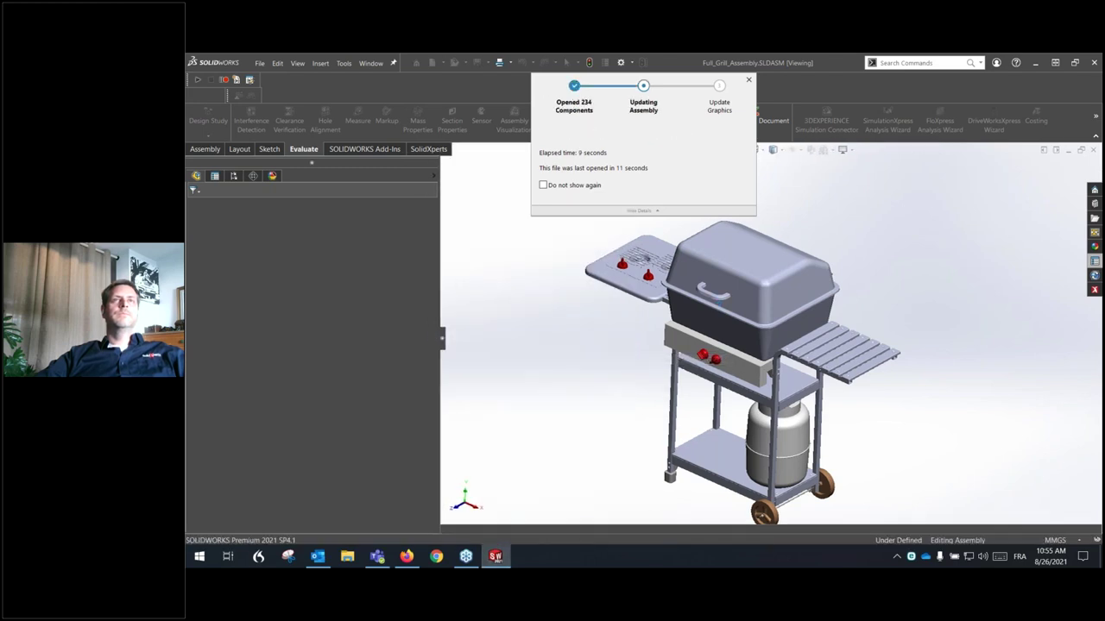
{"action": "scroll", "coordinate": [915, 388], "scroll_direction": "up", "scroll_amount": 2}
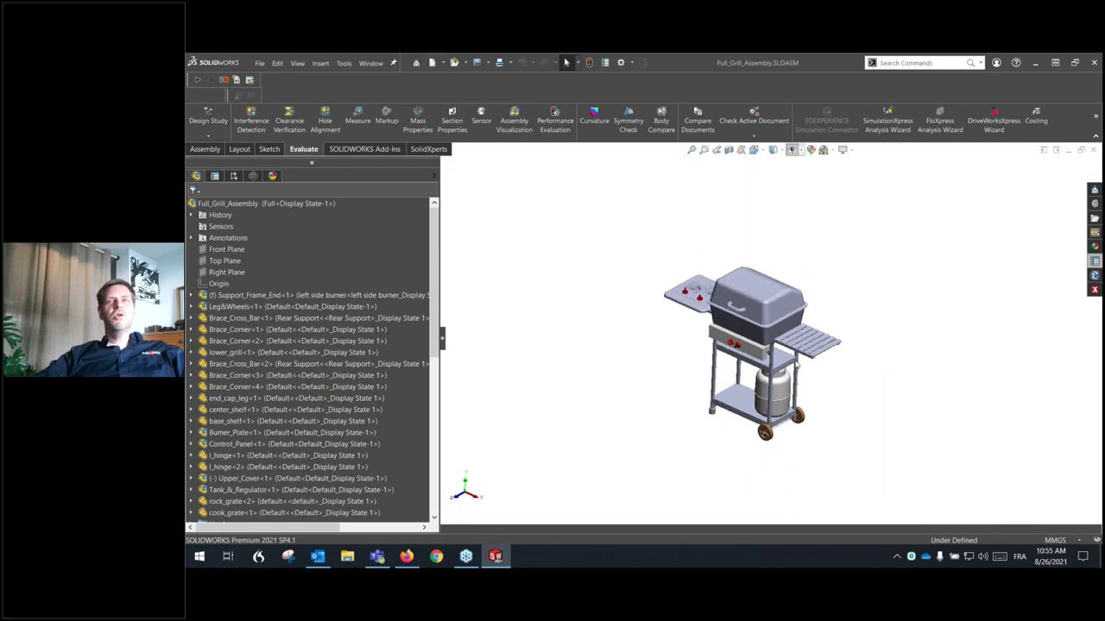
{"action": "scroll", "coordinate": [915, 389], "scroll_direction": "down", "scroll_amount": 1}
{"action": "middle_click_drag", "start_coordinate": [830, 366], "coordinate": [853, 389]}
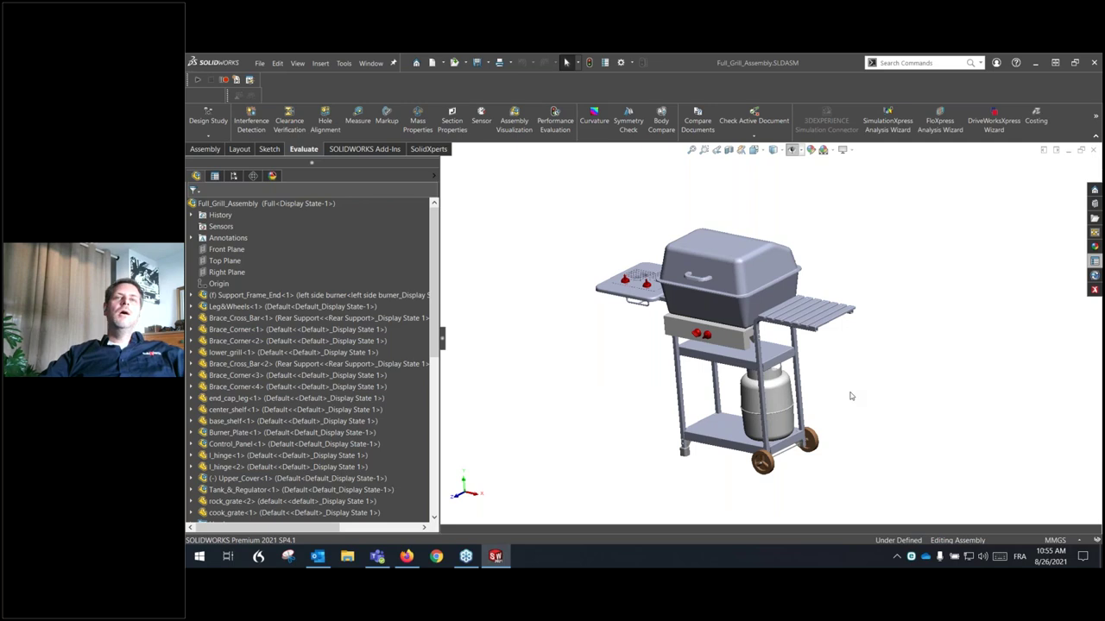
{"action": "scroll", "coordinate": [778, 441], "scroll_direction": "down", "scroll_amount": 3}
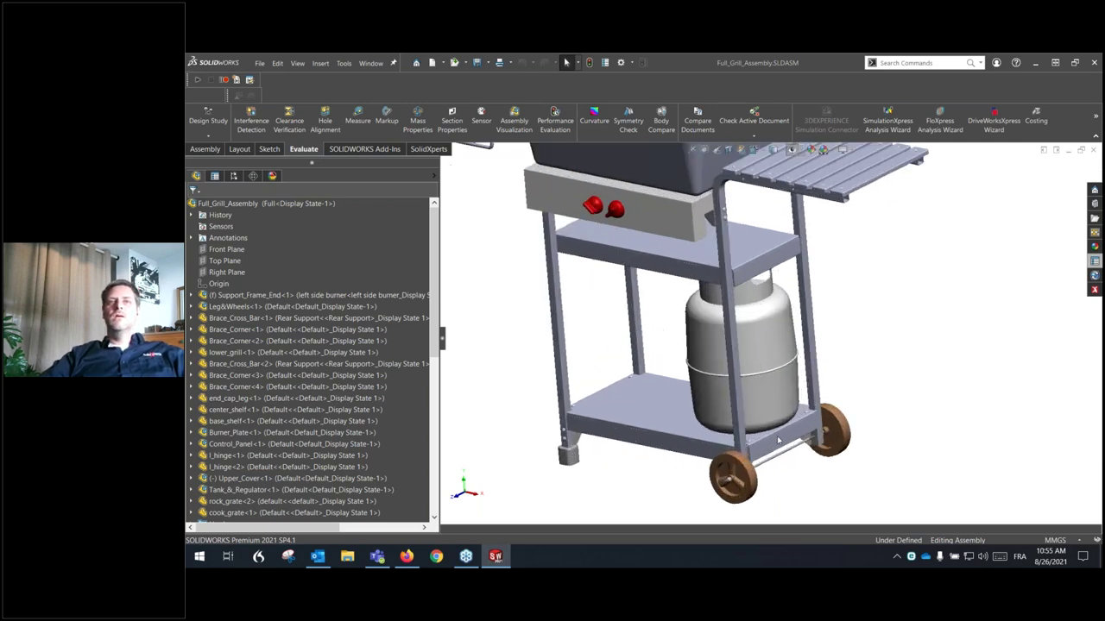
{"action": "scroll", "coordinate": [941, 325], "scroll_direction": "up", "scroll_amount": 2}
{"action": "scroll", "coordinate": [895, 282], "scroll_direction": "up", "scroll_amount": 2}
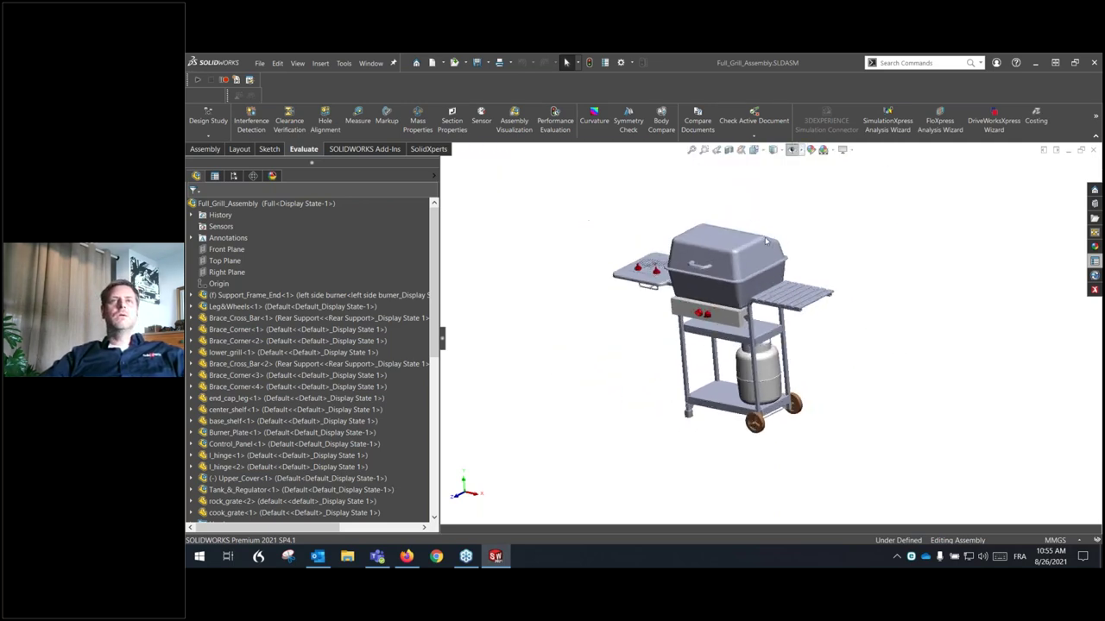
{"action": "scroll", "coordinate": [766, 246], "scroll_direction": "down", "scroll_amount": 1}
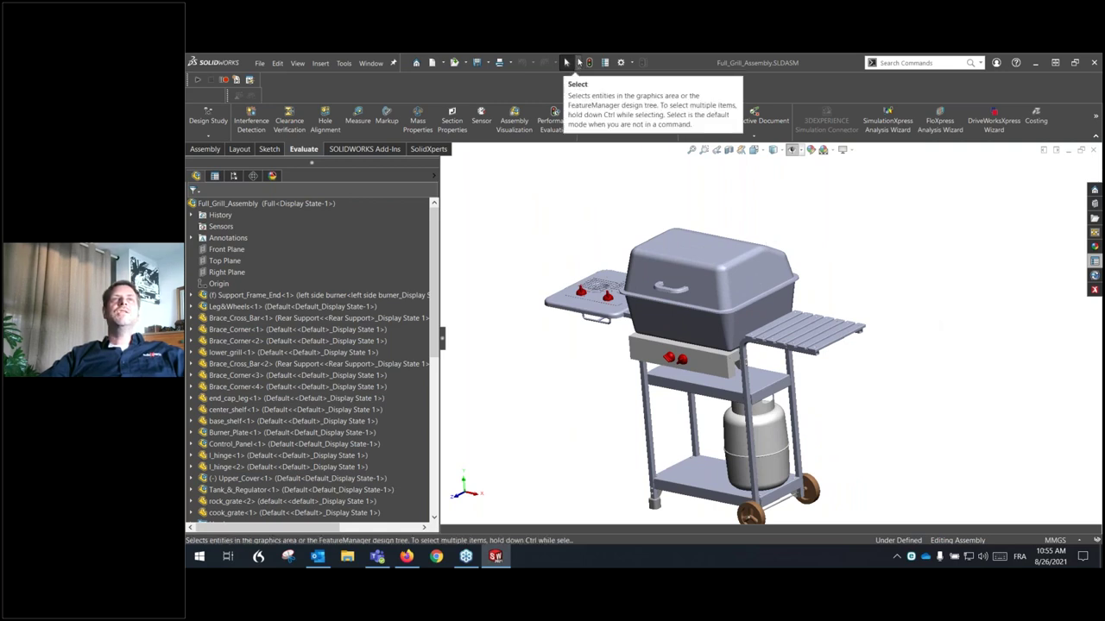
With the Select tool, pick and clear a grill part, then show the Select dropdown's methods
{"action": "left_click", "coordinate": [569, 64]}
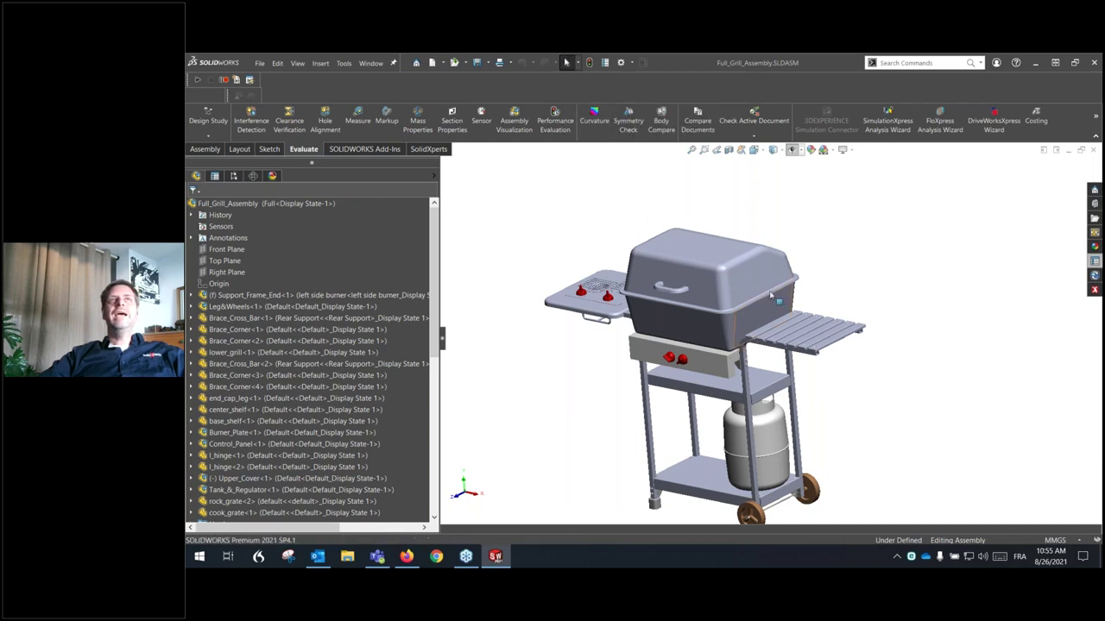
{"action": "left_click", "coordinate": [711, 248]}
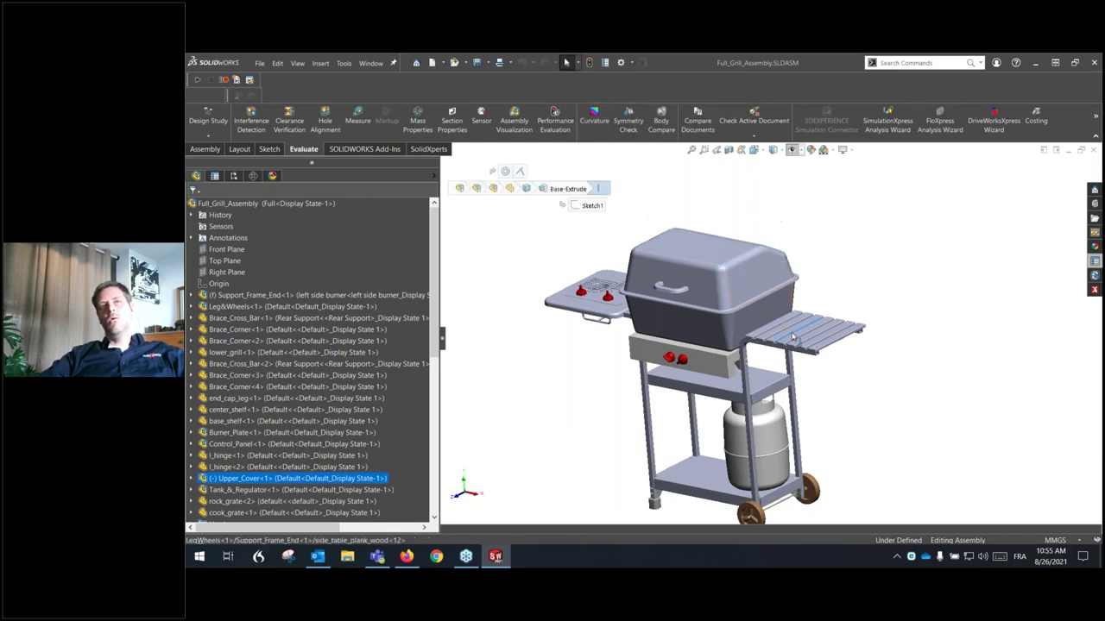
{"action": "left_click", "coordinate": [752, 196]}
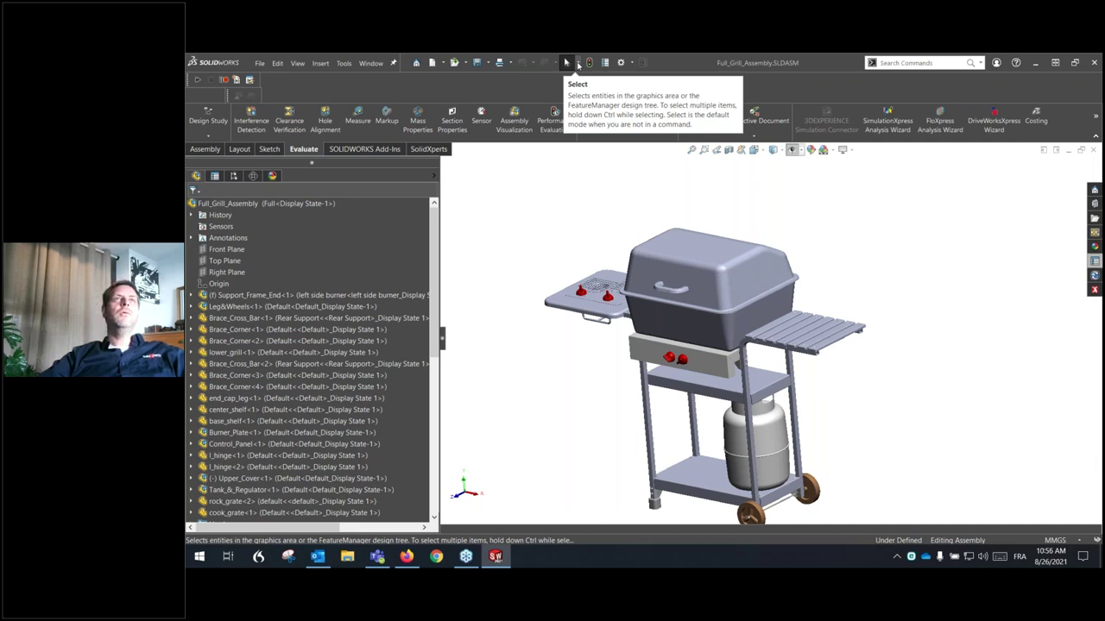
{"action": "left_click", "coordinate": [578, 65]}
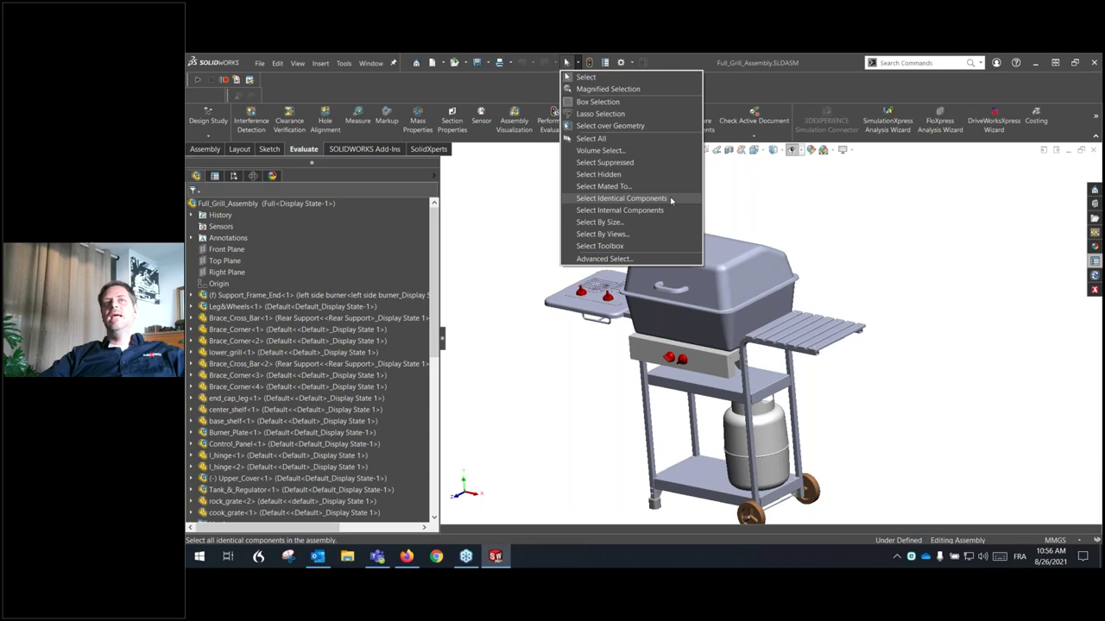
Zoom and orbit onto the side shelf and pick a flat head screw on a plank
{"action": "scroll", "coordinate": [841, 363], "scroll_direction": "down", "scroll_amount": 3}
{"action": "scroll", "coordinate": [842, 363], "scroll_direction": "down", "scroll_amount": 2}
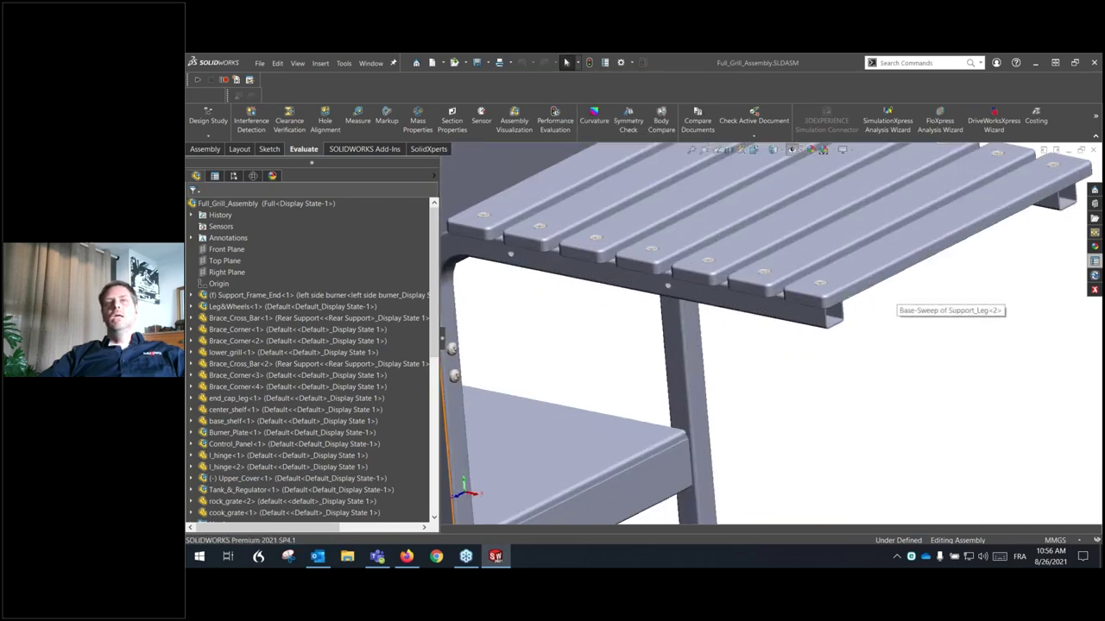
{"action": "middle_click_drag", "start_coordinate": [866, 259], "coordinate": [764, 336]}
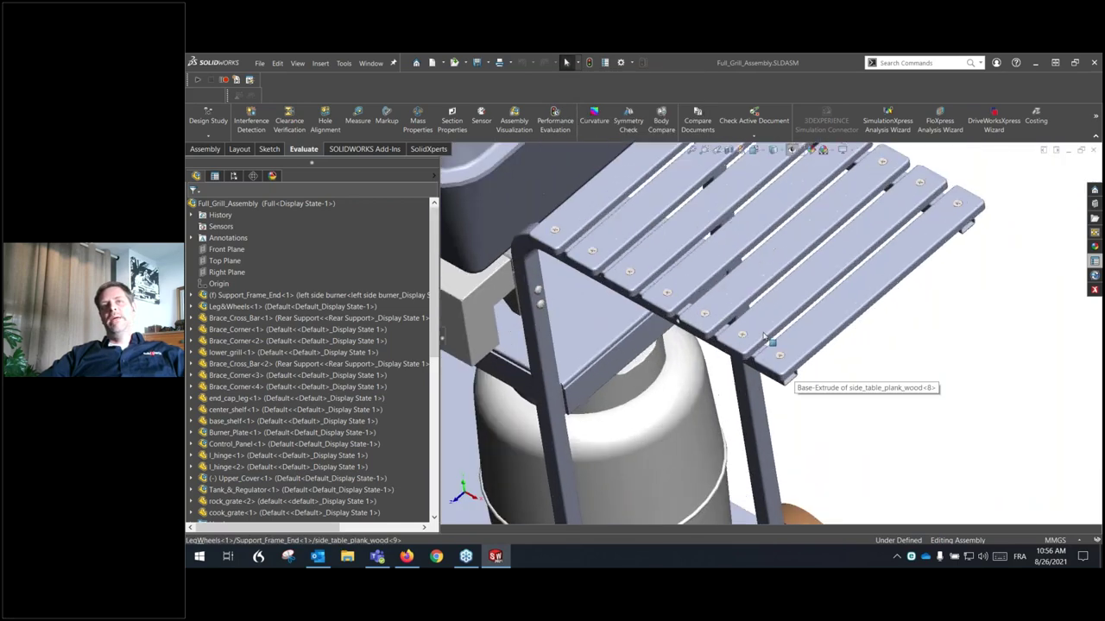
{"action": "scroll", "coordinate": [764, 337], "scroll_direction": "down", "scroll_amount": 3}
{"action": "scroll", "coordinate": [834, 443], "scroll_direction": "down", "scroll_amount": 2}
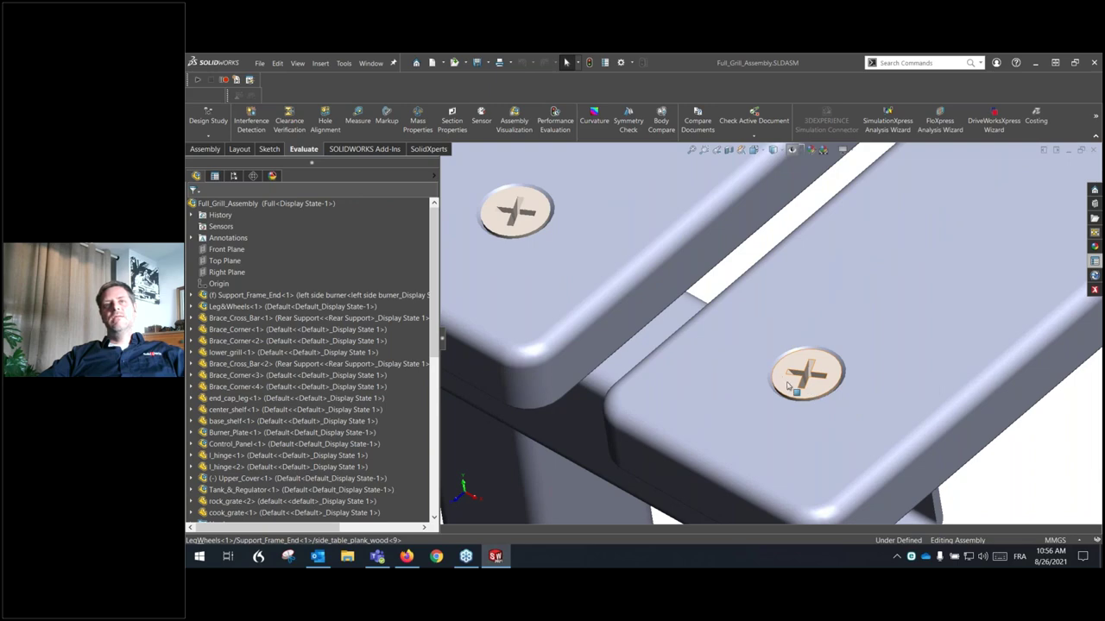
{"action": "left_click", "coordinate": [792, 386]}
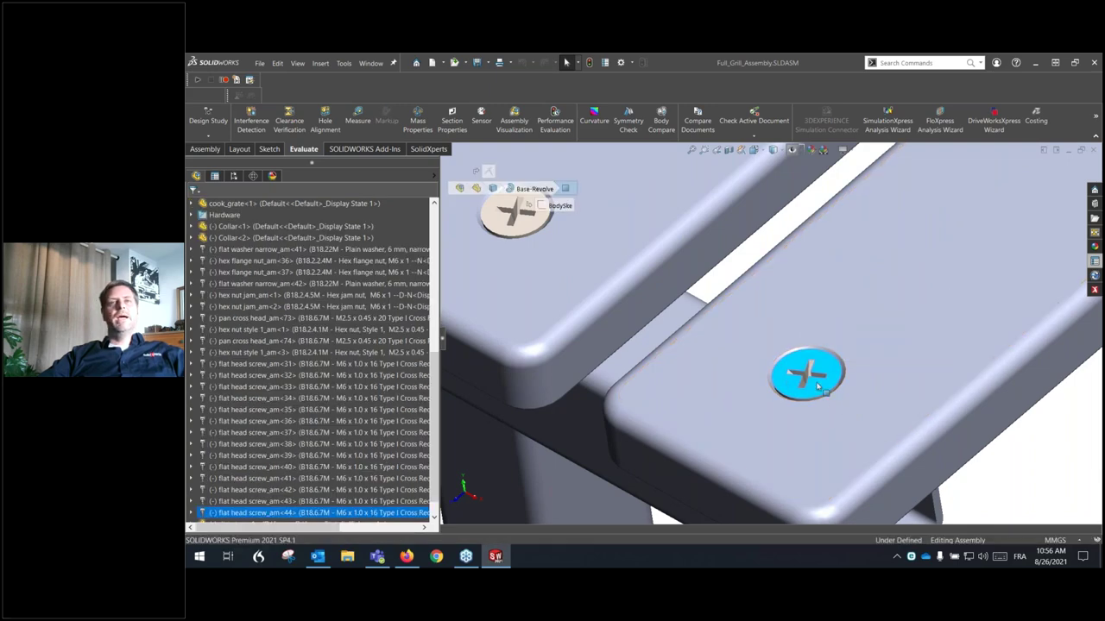
Pick the front-plank screw and use Select Identical Components to select all M6 x 1.0 x 16 flat head screws
{"action": "scroll", "coordinate": [931, 373], "scroll_direction": "up", "scroll_amount": 3}
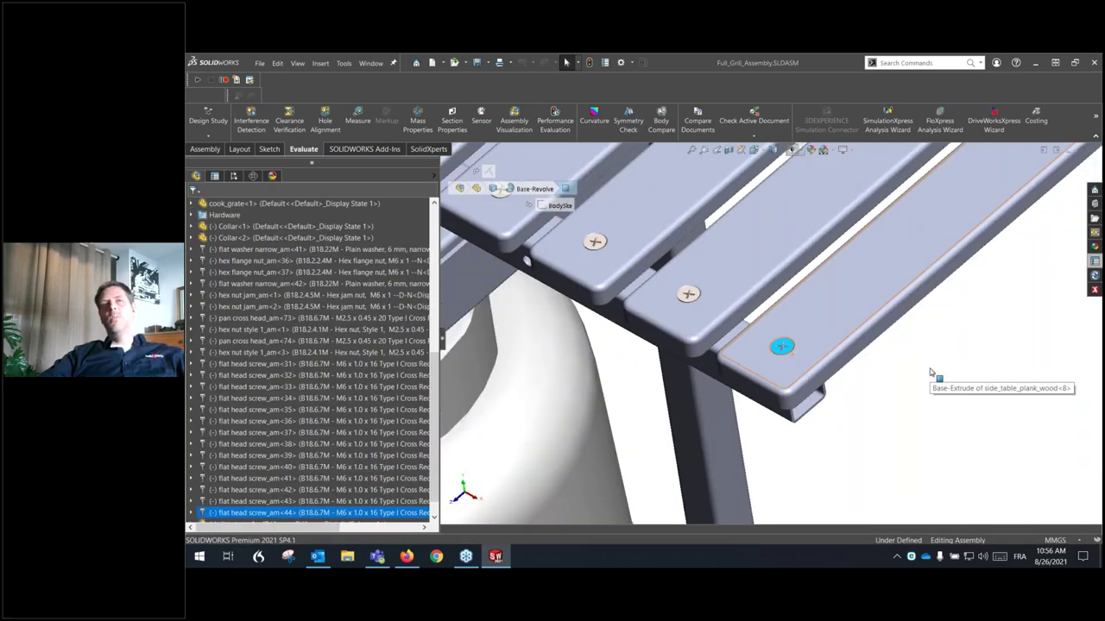
{"action": "scroll", "coordinate": [930, 373], "scroll_direction": "up", "scroll_amount": 2}
{"action": "scroll", "coordinate": [930, 373], "scroll_direction": "up", "scroll_amount": 2}
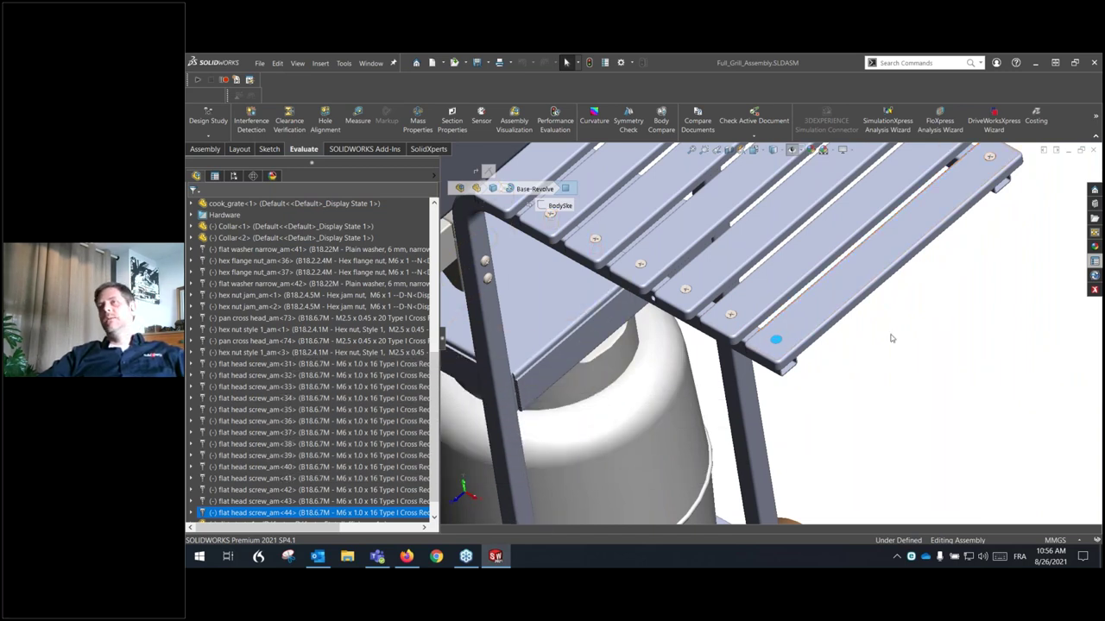
{"action": "scroll", "coordinate": [773, 336], "scroll_direction": "down", "scroll_amount": 3}
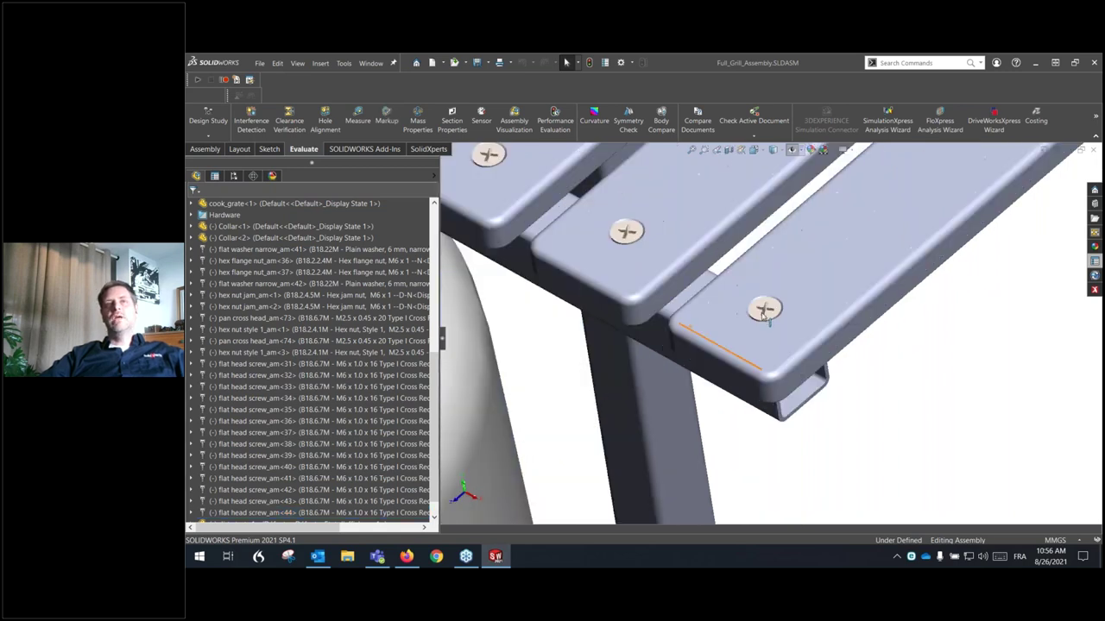
{"action": "left_click", "coordinate": [773, 317]}
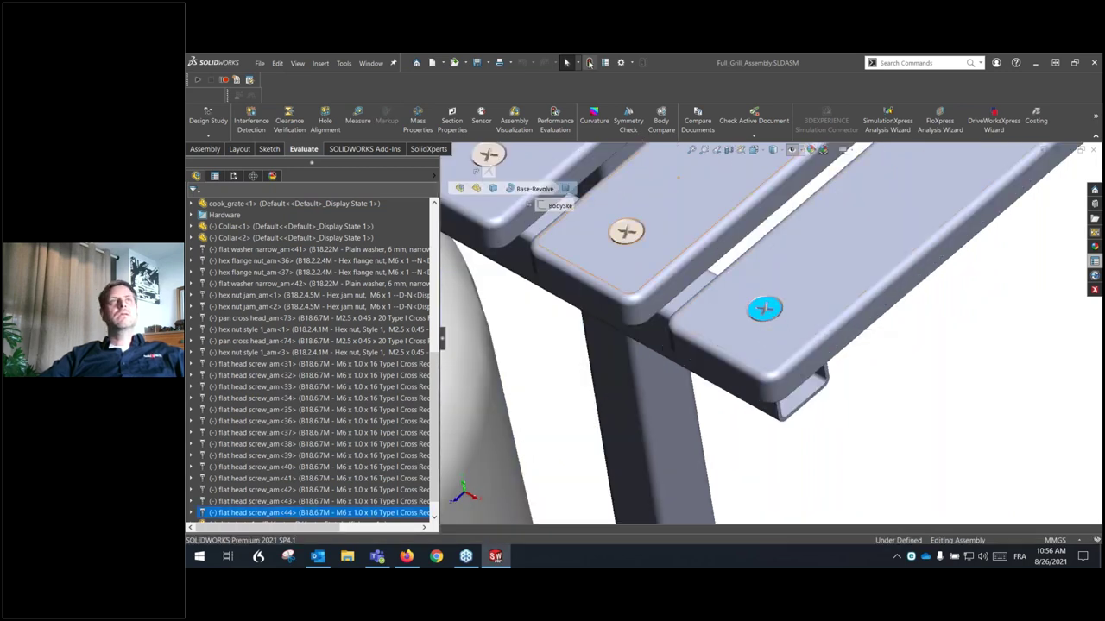
{"action": "left_click", "coordinate": [578, 63]}
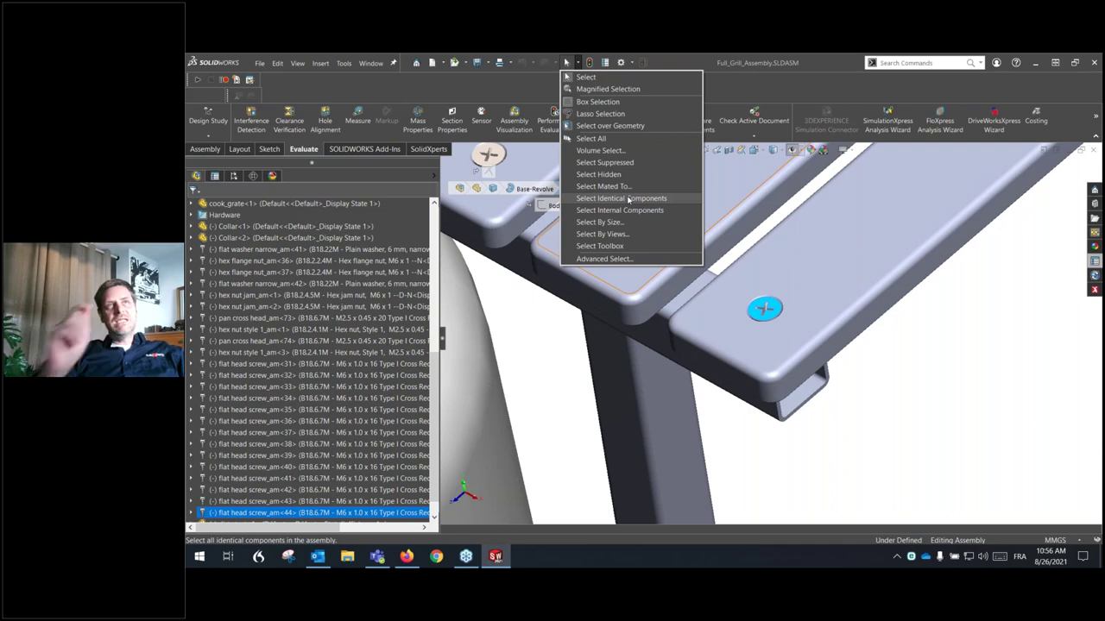
{"action": "left_click", "coordinate": [629, 200]}
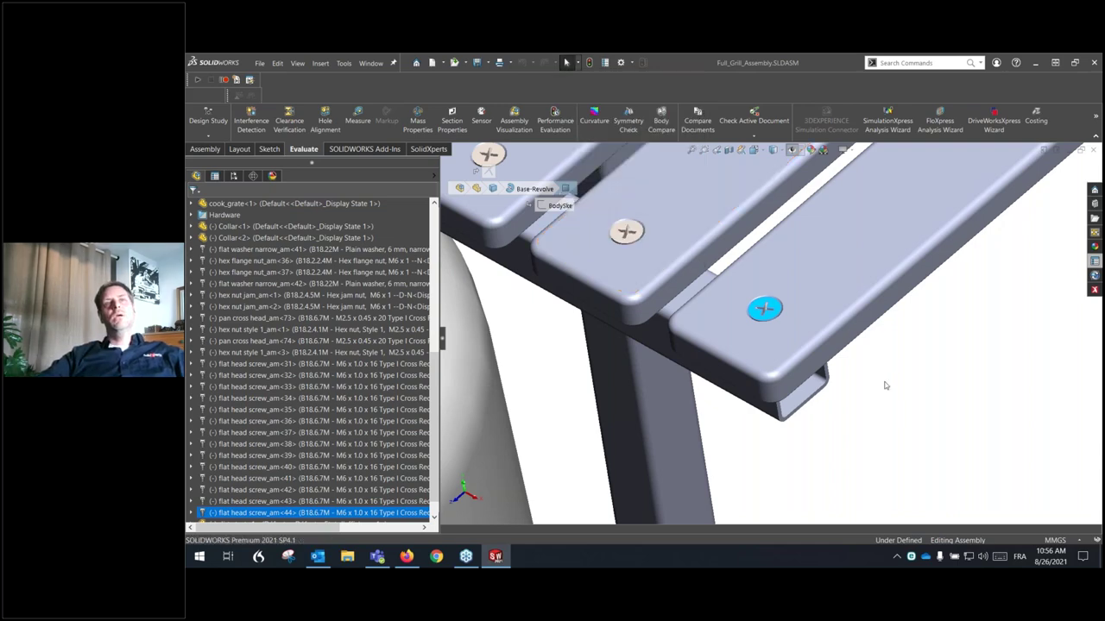
{"action": "scroll", "coordinate": [796, 315], "scroll_direction": "up", "scroll_amount": 10}
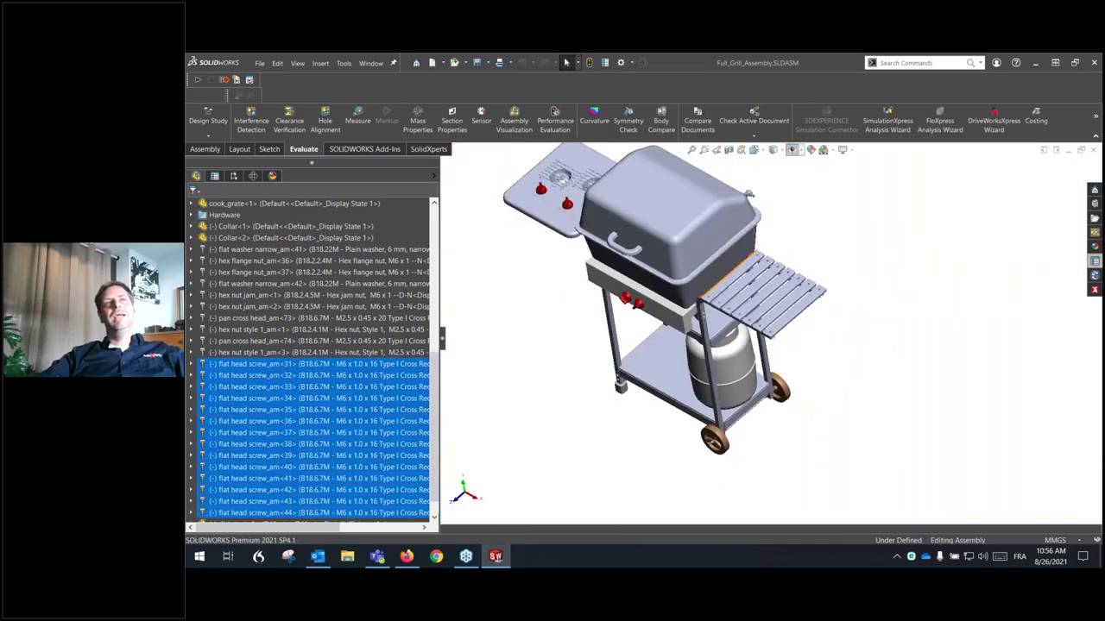
Fit the grill, clear the screw selection, and pick the side shelf's front plank for Select Mated To
{"action": "scroll", "coordinate": [794, 316], "scroll_direction": "down", "scroll_amount": 2}
{"action": "scroll", "coordinate": [768, 323], "scroll_direction": "down", "scroll_amount": 6}
{"action": "scroll", "coordinate": [755, 330], "scroll_direction": "down", "scroll_amount": 2}
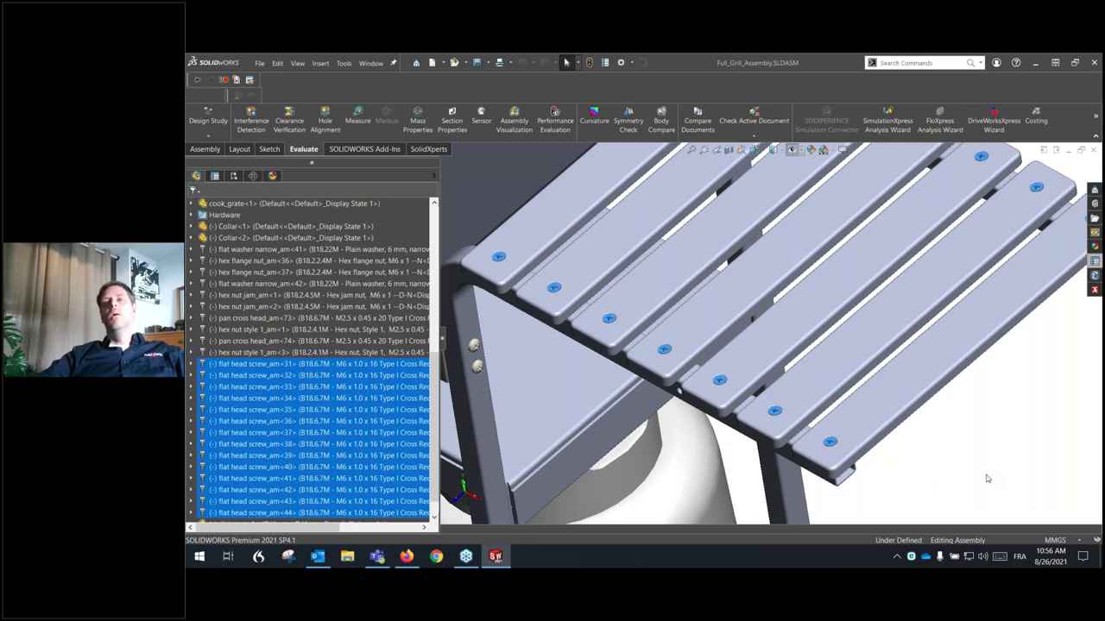
{"action": "key", "text": "f"}
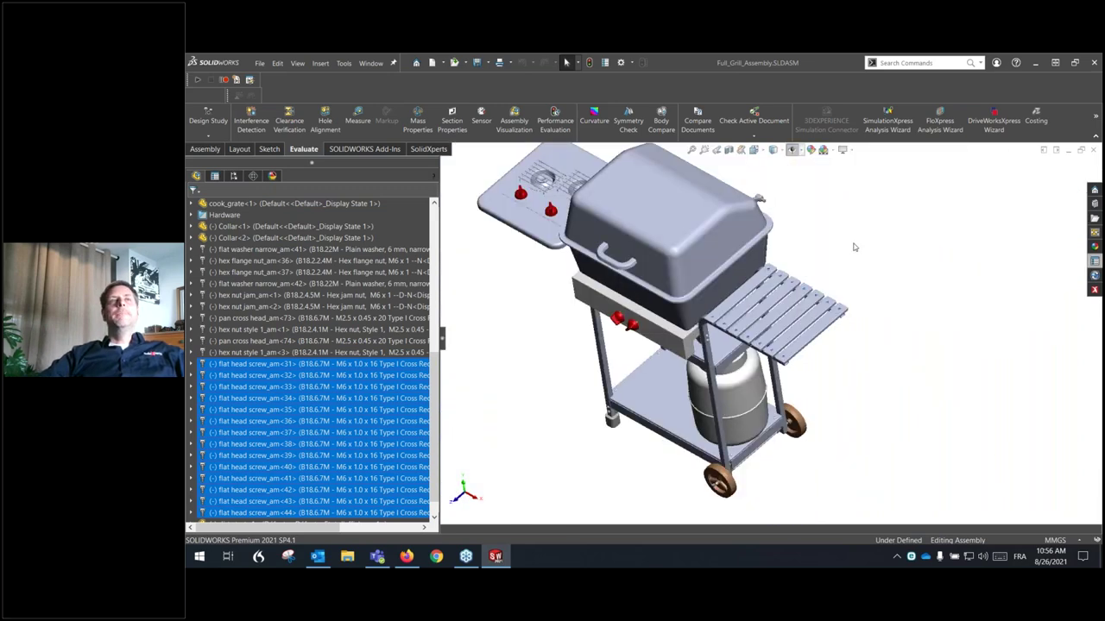
{"action": "key", "text": "Escape"}
{"action": "left_click", "coordinate": [579, 64]}
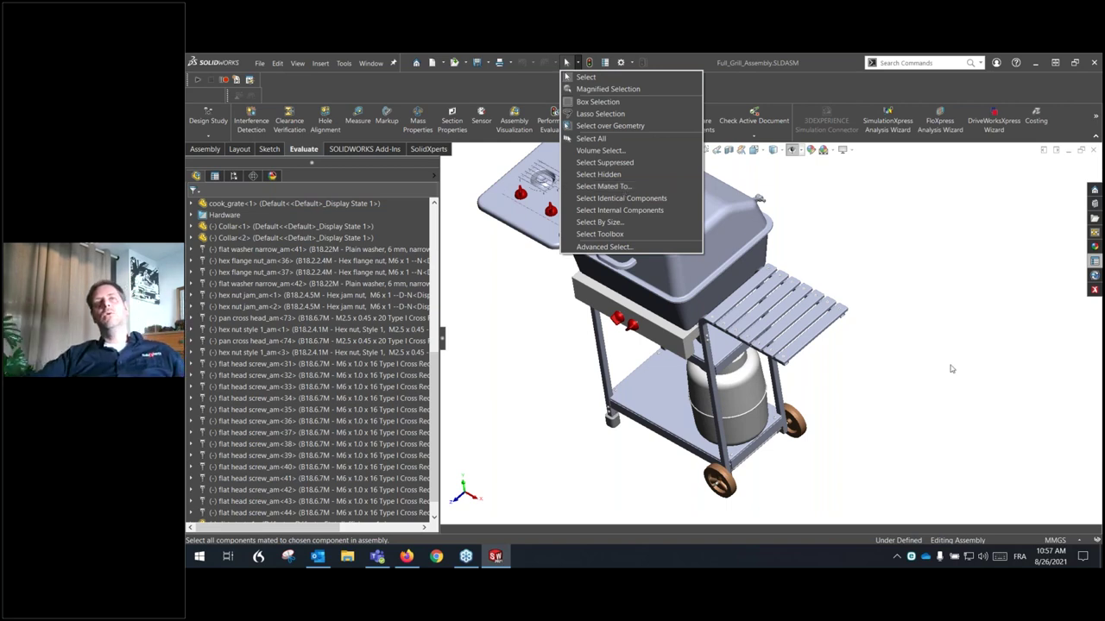
{"action": "left_click", "coordinate": [799, 348]}
{"action": "left_click", "coordinate": [873, 370]}
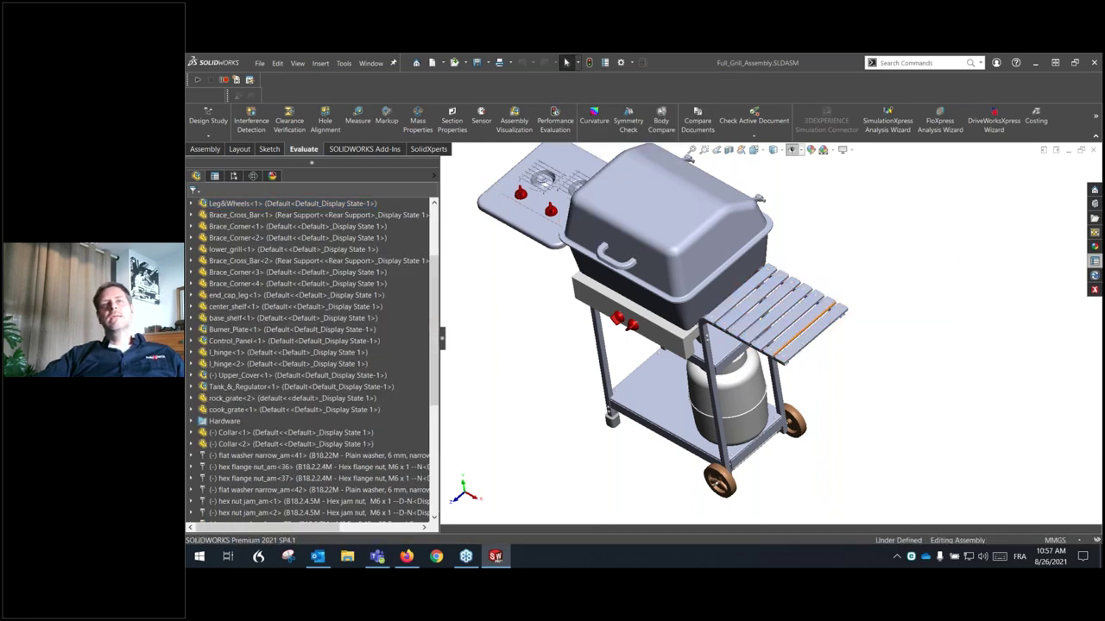
{"action": "left_click", "coordinate": [810, 346]}
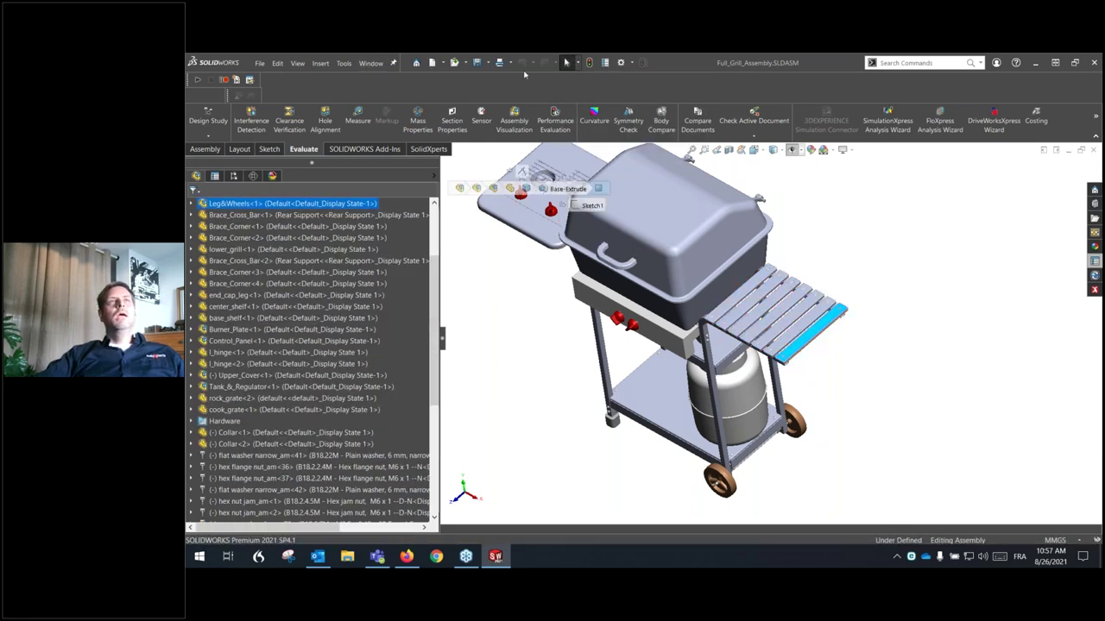
Run Select Mated To on the plank to highlight the leg-and-wheels frame, then orbit to inspect it
{"action": "left_click", "coordinate": [577, 66]}
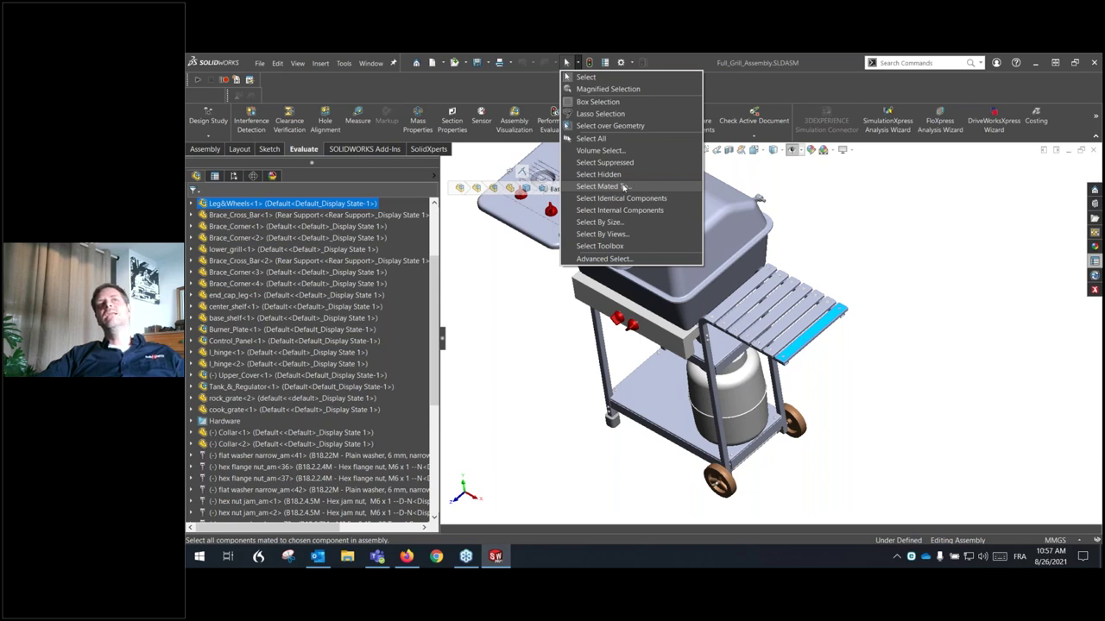
{"action": "left_click", "coordinate": [624, 188]}
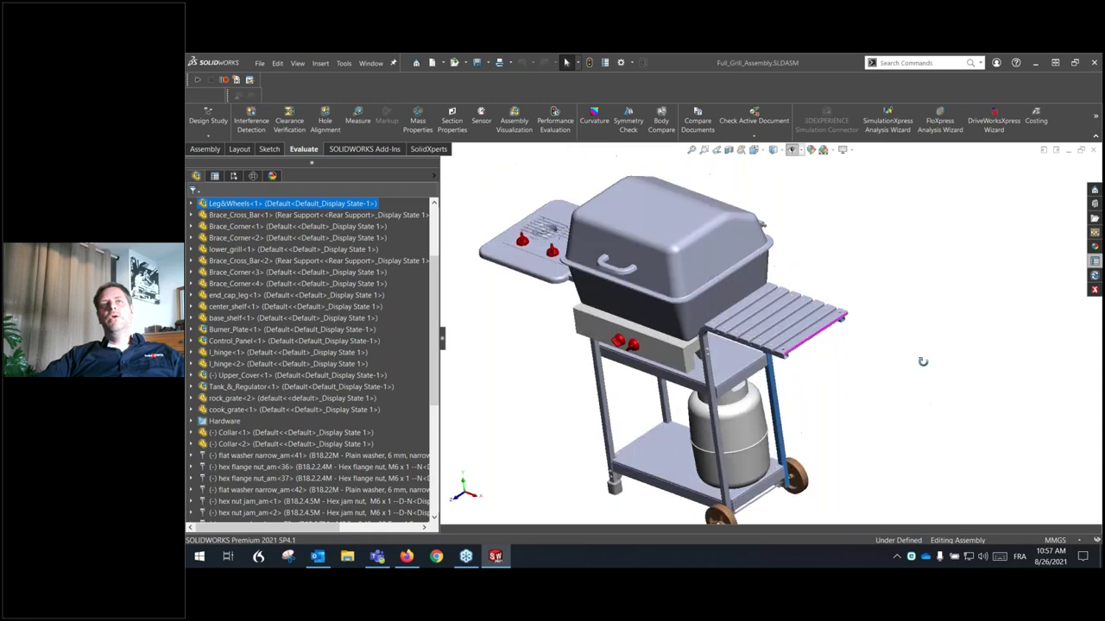
{"action": "scroll", "coordinate": [920, 363], "scroll_direction": "up", "scroll_amount": 3}
{"action": "middle_click_drag", "start_coordinate": [869, 266], "coordinate": [845, 349]}
{"action": "scroll", "coordinate": [845, 349], "scroll_direction": "up", "scroll_amount": 3}
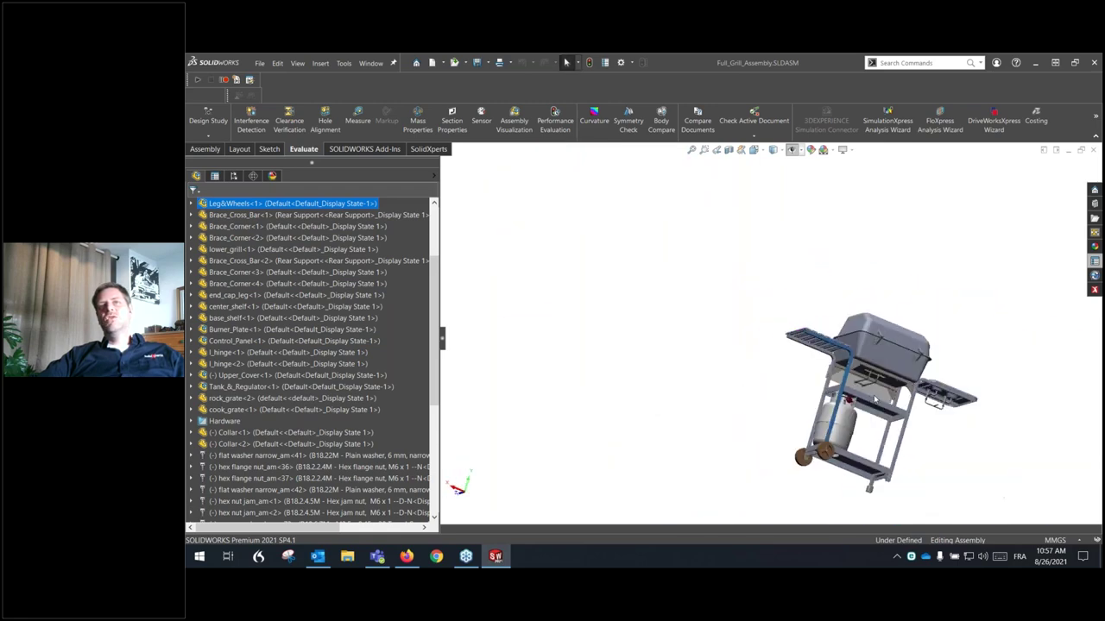
{"action": "scroll", "coordinate": [776, 285], "scroll_direction": "down", "scroll_amount": 3}
{"action": "scroll", "coordinate": [756, 262], "scroll_direction": "down", "scroll_amount": 2}
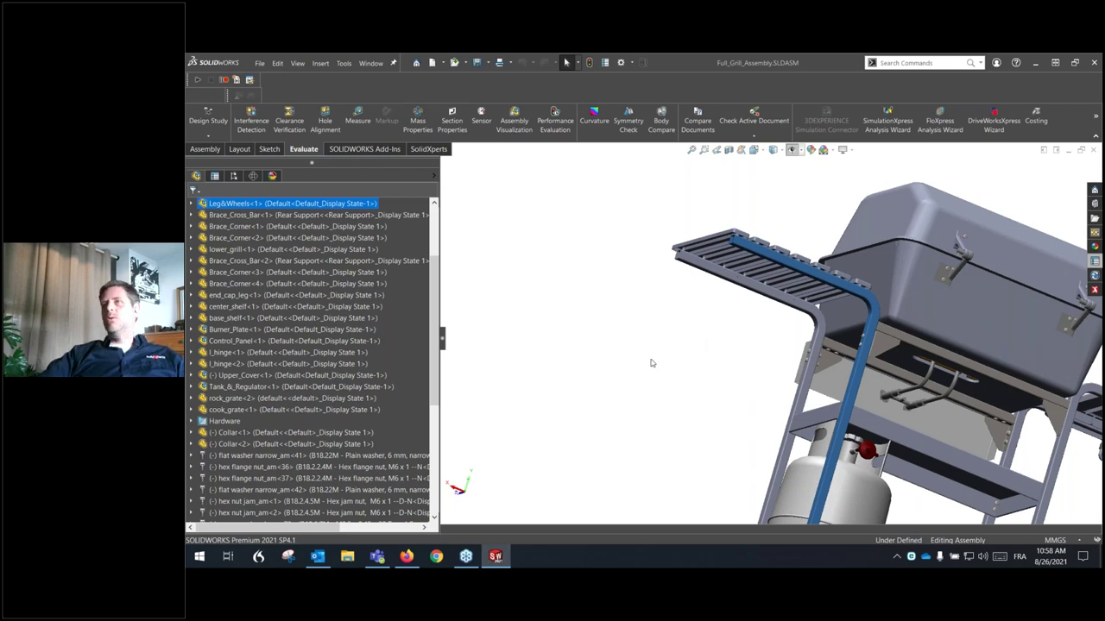
{"action": "scroll", "coordinate": [656, 342], "scroll_direction": "up", "scroll_amount": 5}
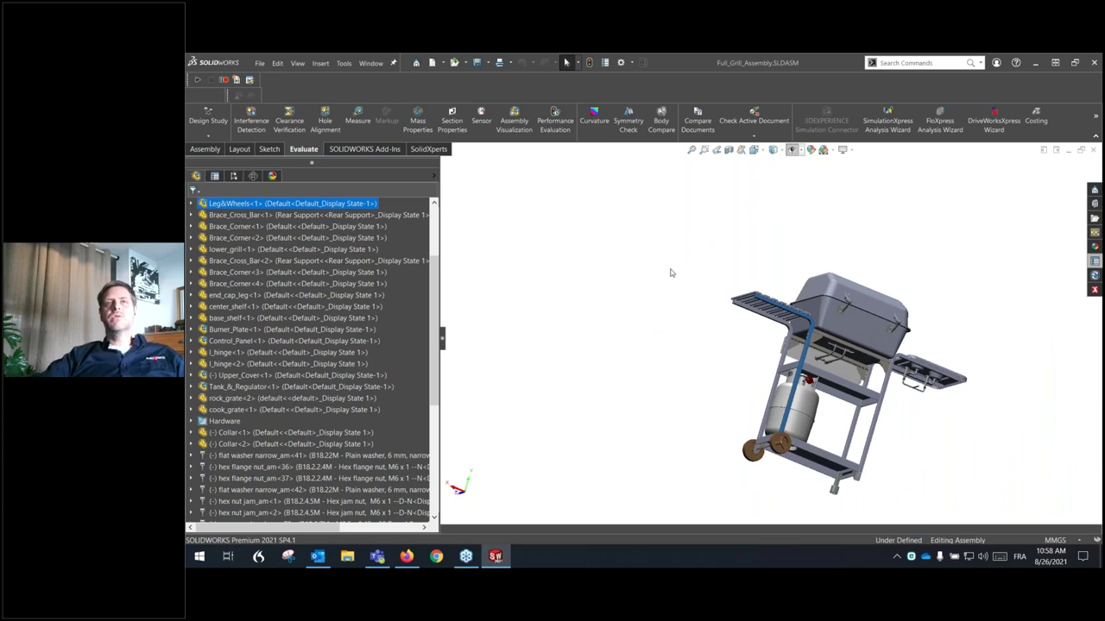
{"action": "middle_click_drag", "start_coordinate": [670, 273], "coordinate": [970, 389]}
{"action": "scroll", "coordinate": [945, 365], "scroll_direction": "down", "scroll_amount": 4}
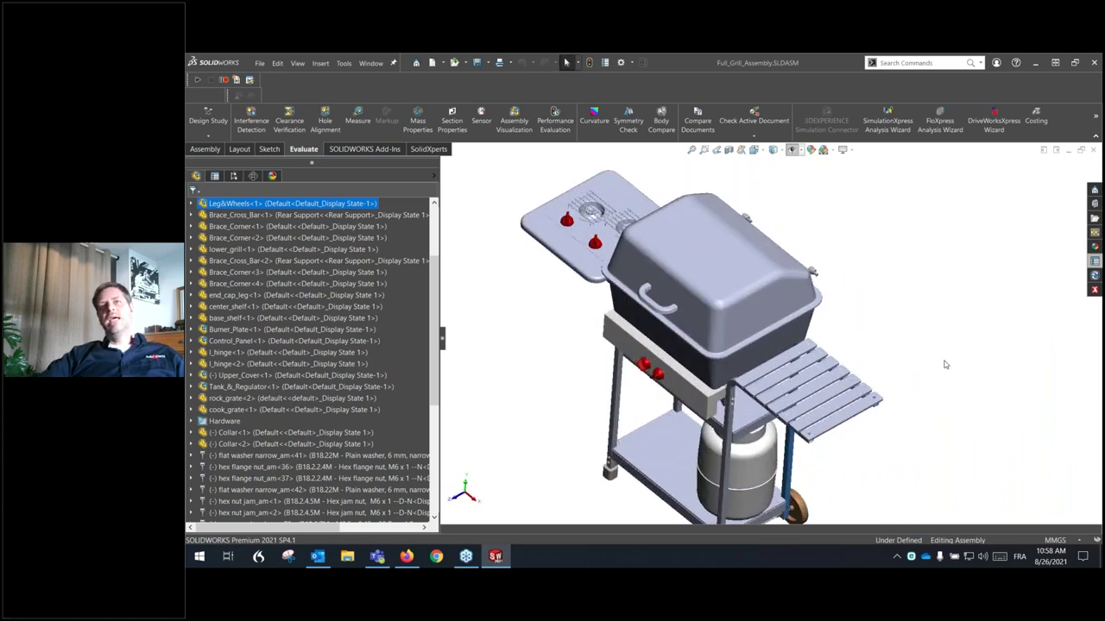
{"action": "left_click", "coordinate": [849, 424]}
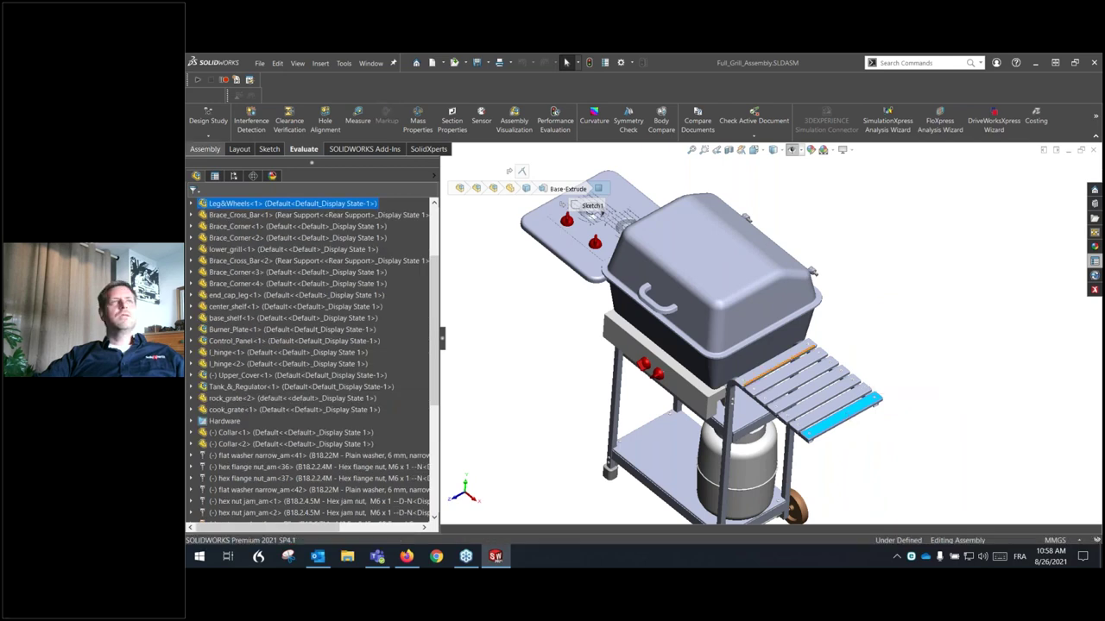
{"action": "left_click", "coordinate": [214, 177]}
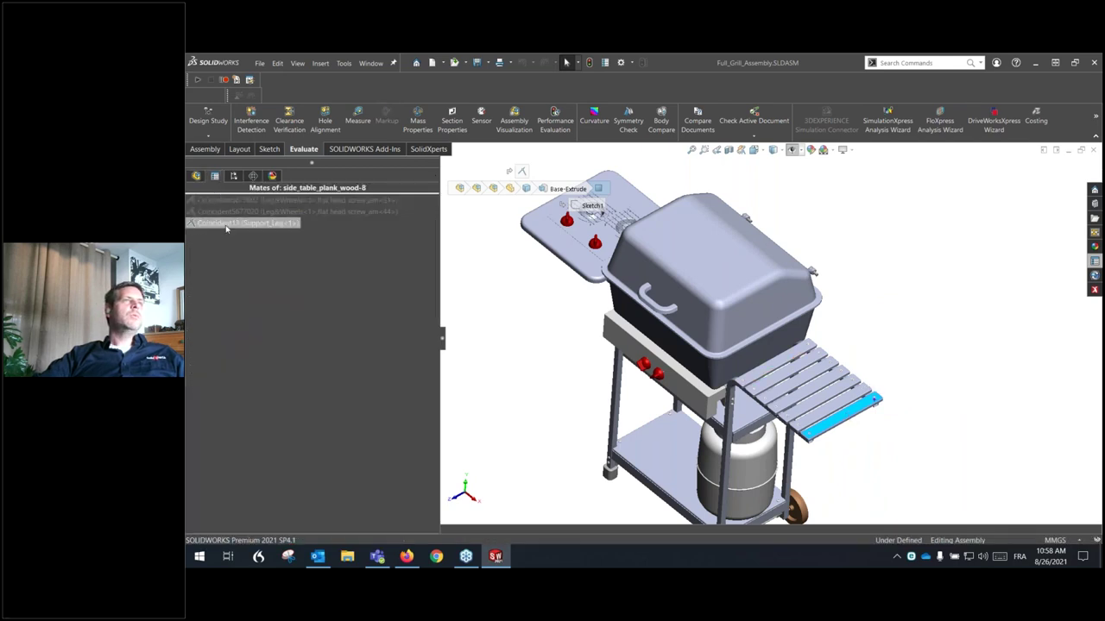
{"action": "left_click", "coordinate": [987, 321]}
{"action": "left_click", "coordinate": [854, 412]}
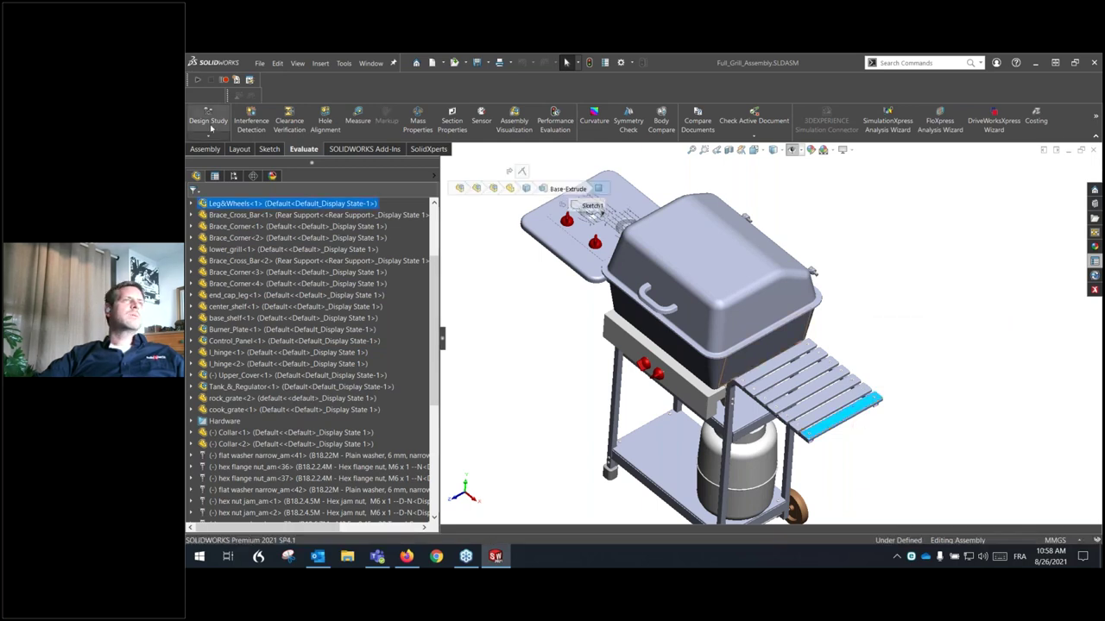
{"action": "left_click", "coordinate": [938, 406]}
{"action": "left_click_drag", "start_coordinate": [861, 412], "coordinate": [939, 325]}
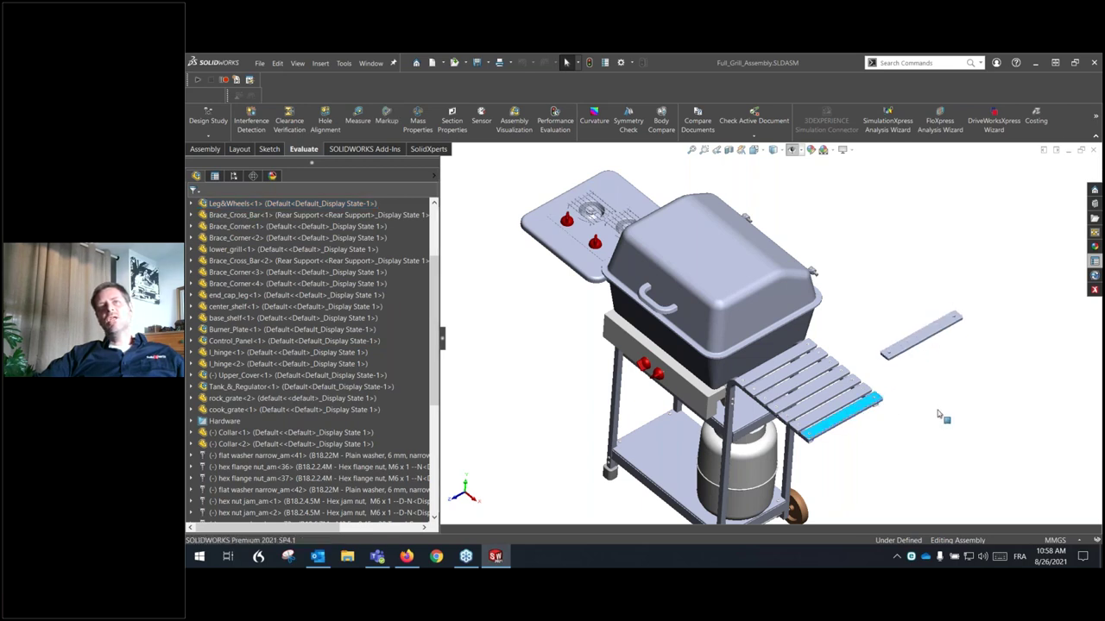
{"action": "left_click", "coordinate": [912, 339]}
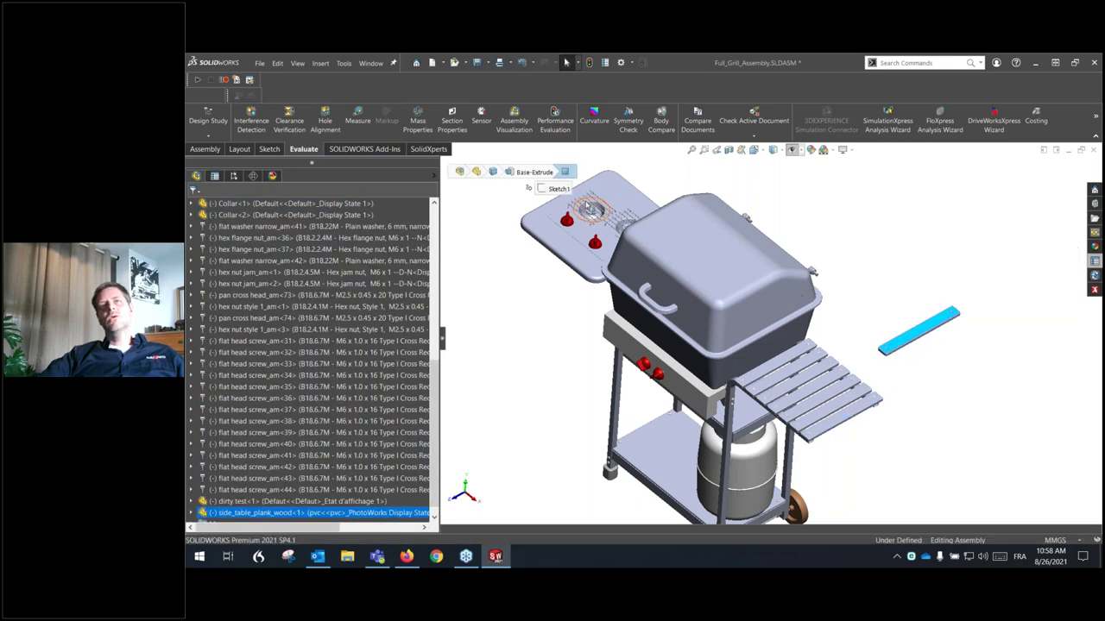
{"action": "left_click", "coordinate": [625, 187], "text": "ctrl"}
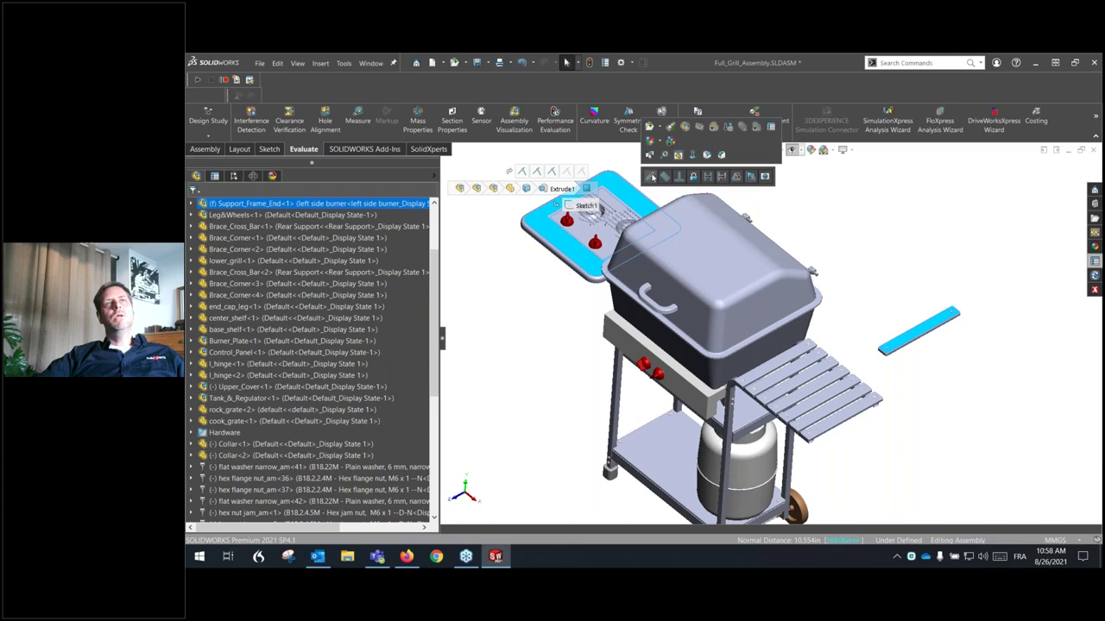
{"action": "left_click", "coordinate": [652, 181]}
{"action": "left_click", "coordinate": [931, 357]}
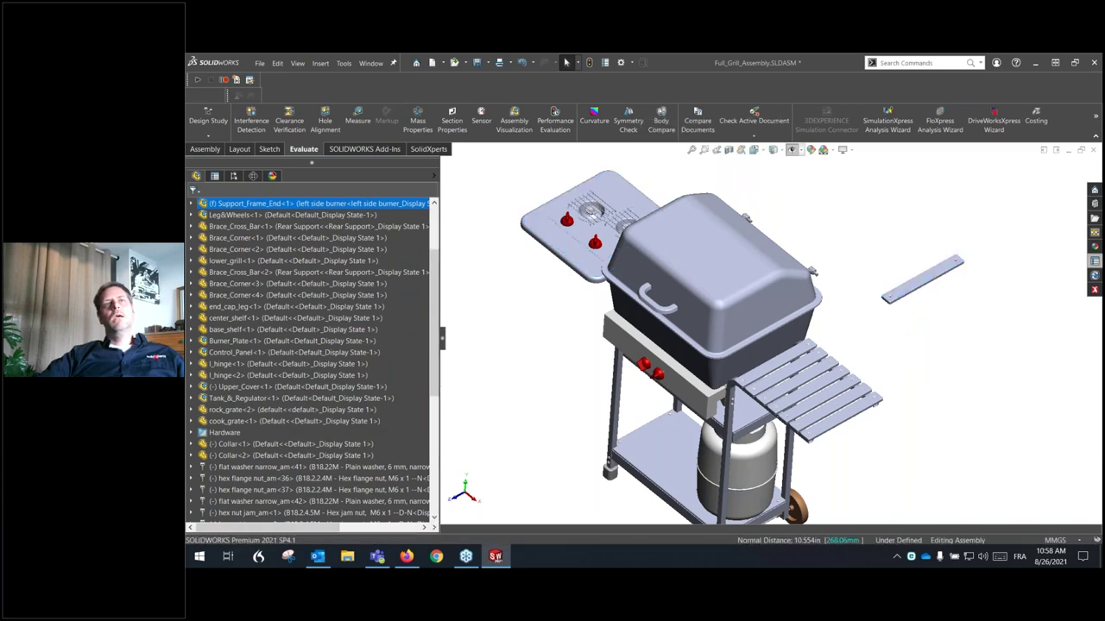
{"action": "scroll", "coordinate": [850, 293], "scroll_direction": "down", "scroll_amount": 3}
{"action": "scroll", "coordinate": [837, 289], "scroll_direction": "down", "scroll_amount": 3}
{"action": "left_click", "coordinate": [839, 287]}
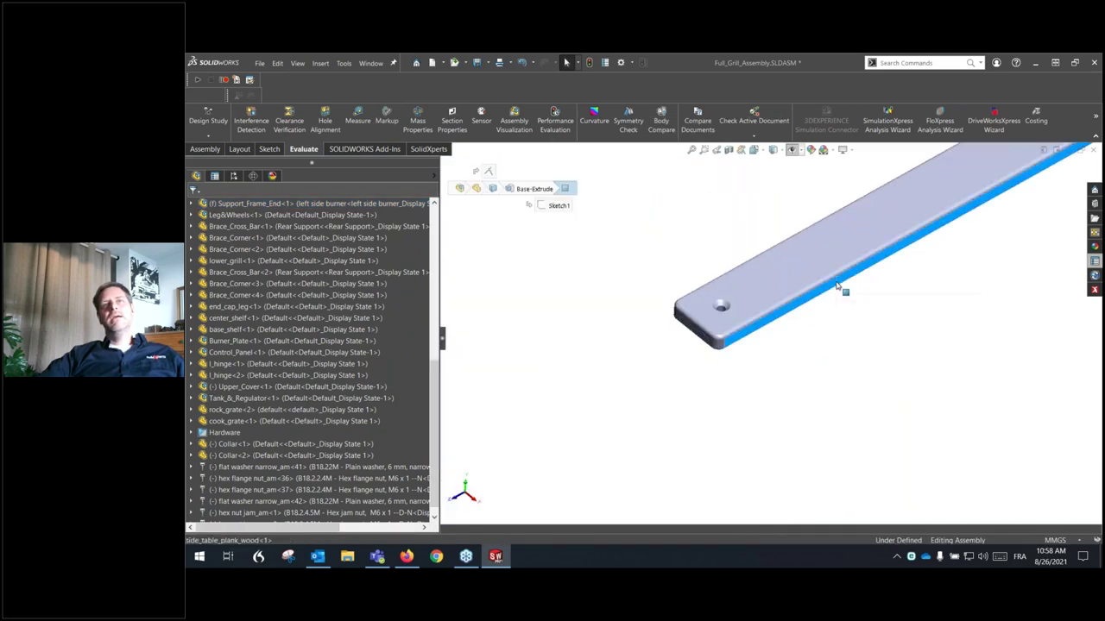
{"action": "scroll", "coordinate": [838, 375], "scroll_direction": "up", "scroll_amount": 5}
{"action": "scroll", "coordinate": [752, 434], "scroll_direction": "up", "scroll_amount": 3}
{"action": "scroll", "coordinate": [792, 368], "scroll_direction": "down", "scroll_amount": 2}
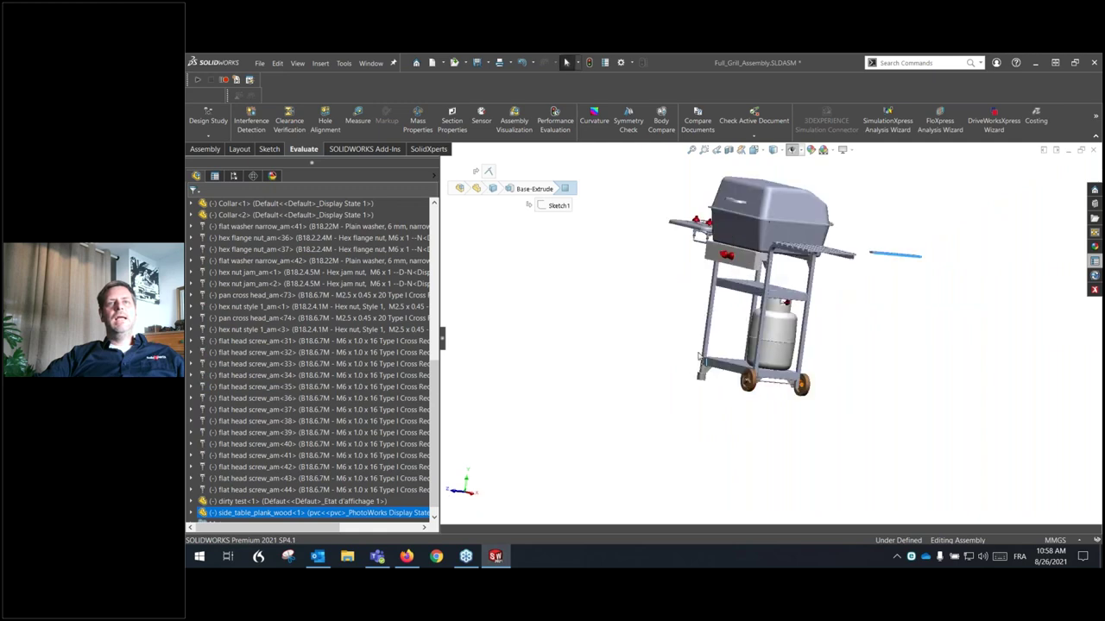
{"action": "scroll", "coordinate": [793, 368], "scroll_direction": "down", "scroll_amount": 3}
{"action": "scroll", "coordinate": [793, 368], "scroll_direction": "down", "scroll_amount": 3}
{"action": "left_click", "coordinate": [792, 368]}
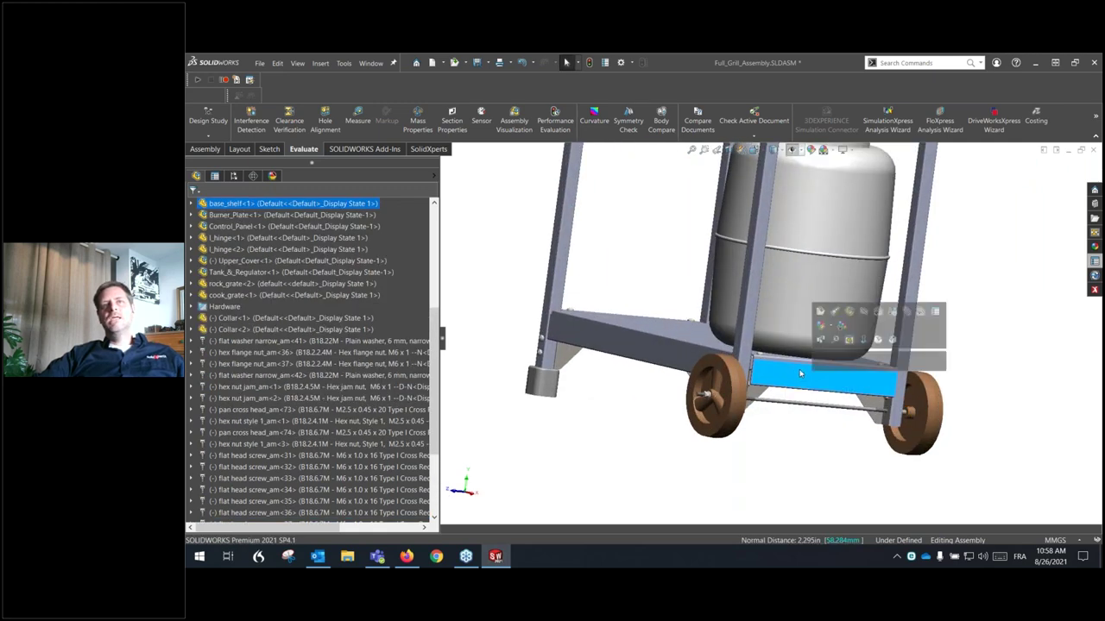
{"action": "left_click", "coordinate": [805, 429]}
{"action": "scroll", "coordinate": [811, 436], "scroll_direction": "up", "scroll_amount": 5}
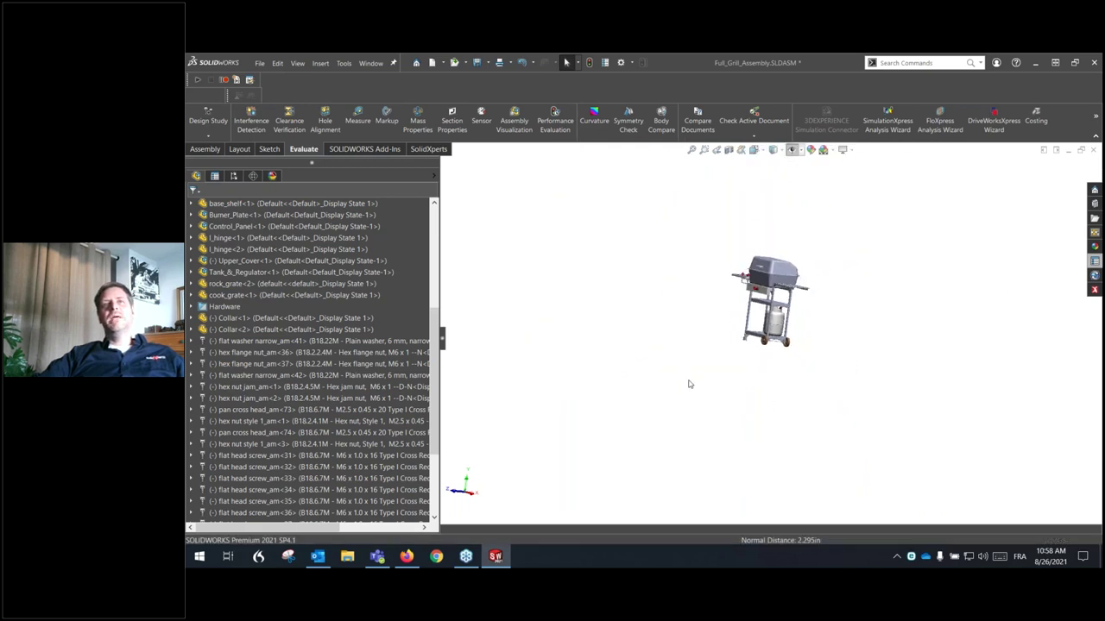
{"action": "scroll", "coordinate": [835, 311], "scroll_direction": "down", "scroll_amount": 5}
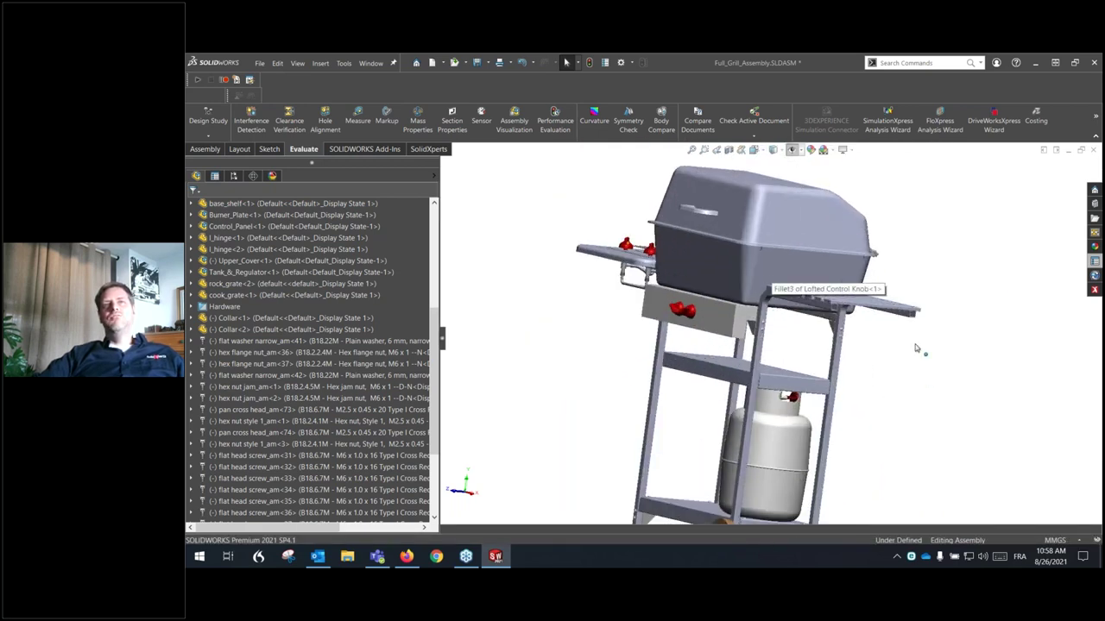
{"action": "scroll", "coordinate": [918, 347], "scroll_direction": "up", "scroll_amount": 2}
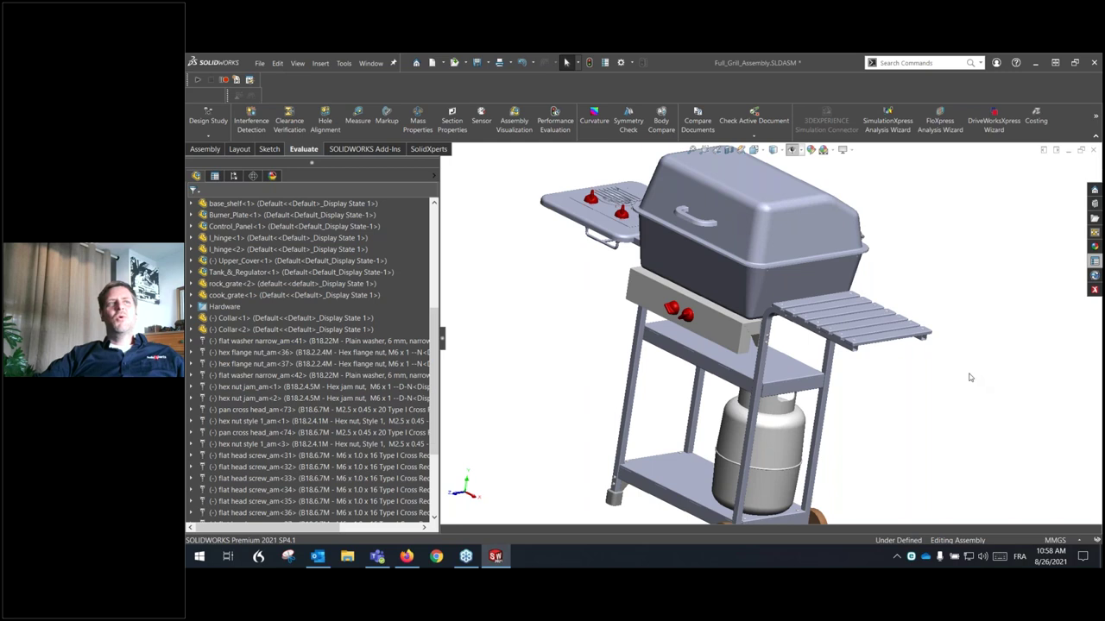
{"action": "scroll", "coordinate": [267, 397], "scroll_direction": "down", "scroll_amount": 2}
{"action": "scroll", "coordinate": [267, 509], "scroll_direction": "down", "scroll_amount": 2}
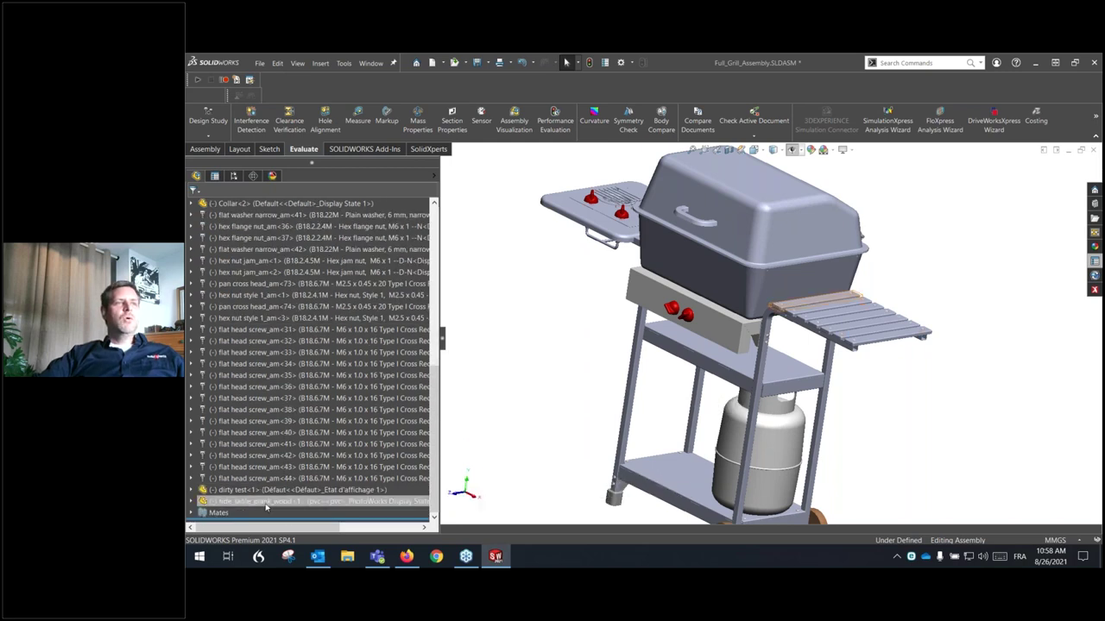
Move side_table_plank_wood with the triad off to the right of the grill, then reselect it from above
{"action": "left_click", "coordinate": [266, 503]}
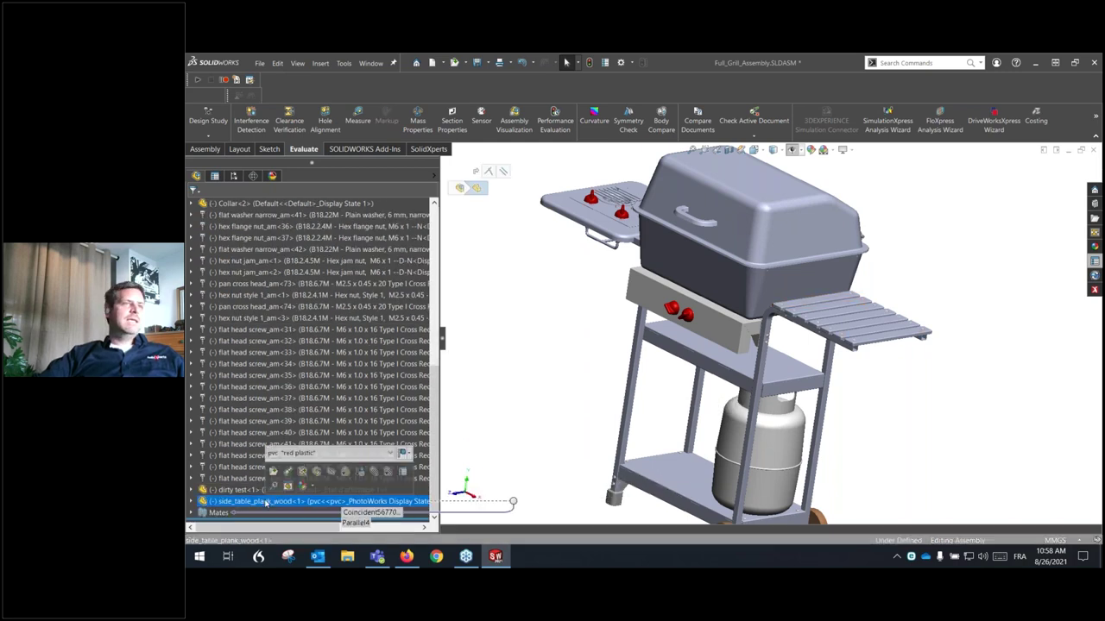
{"action": "right_click", "coordinate": [266, 502]}
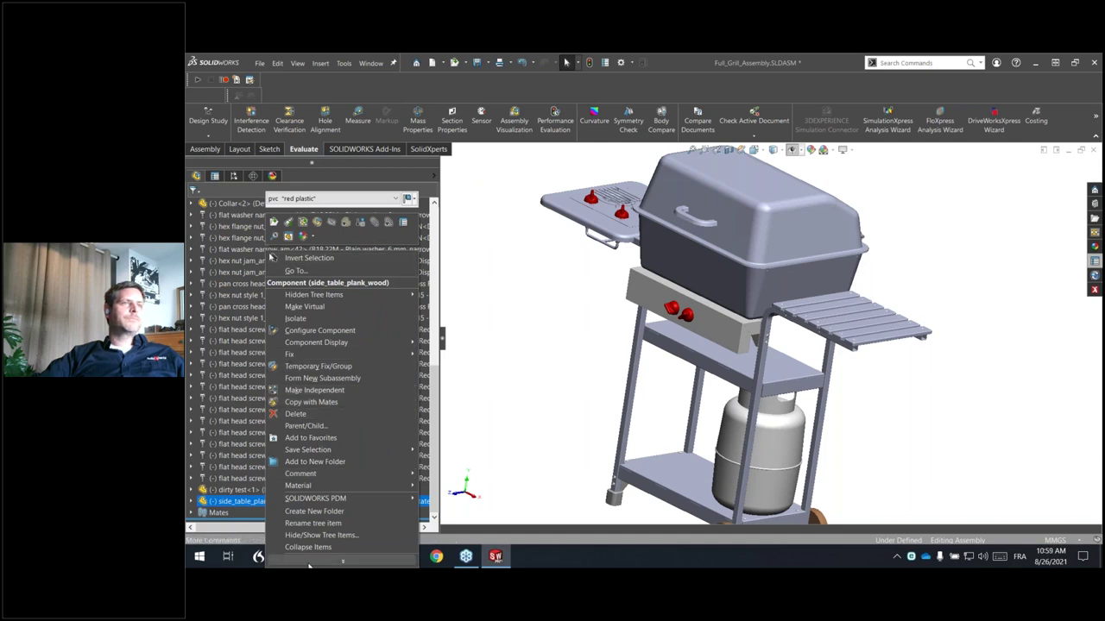
{"action": "left_click", "coordinate": [343, 561]}
{"action": "mouse_move", "coordinate": [289, 353]}
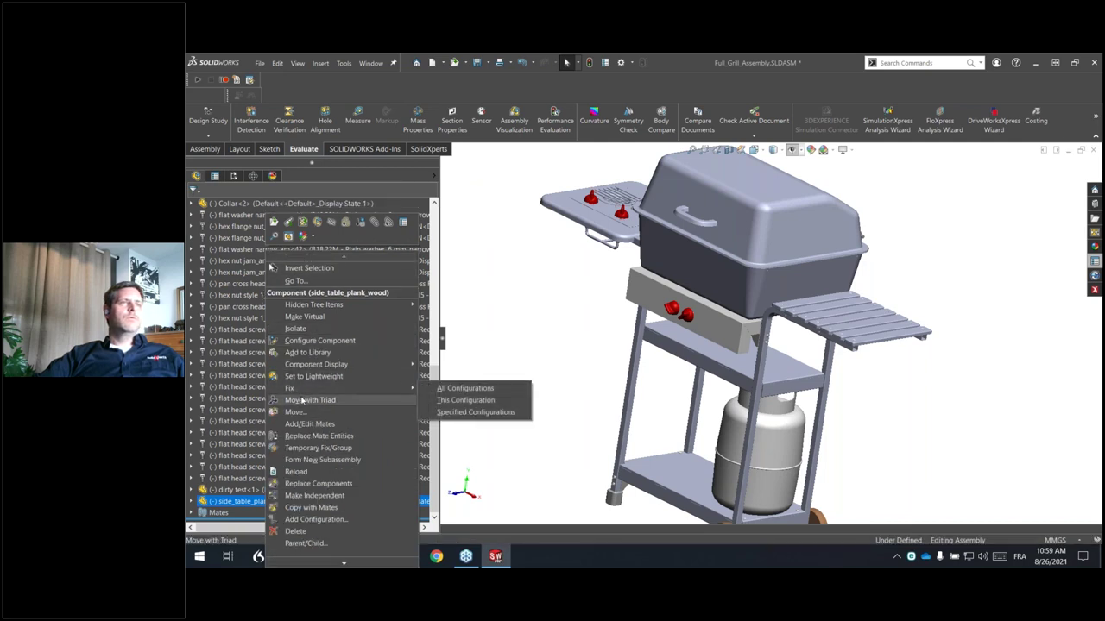
{"action": "left_click", "coordinate": [306, 400]}
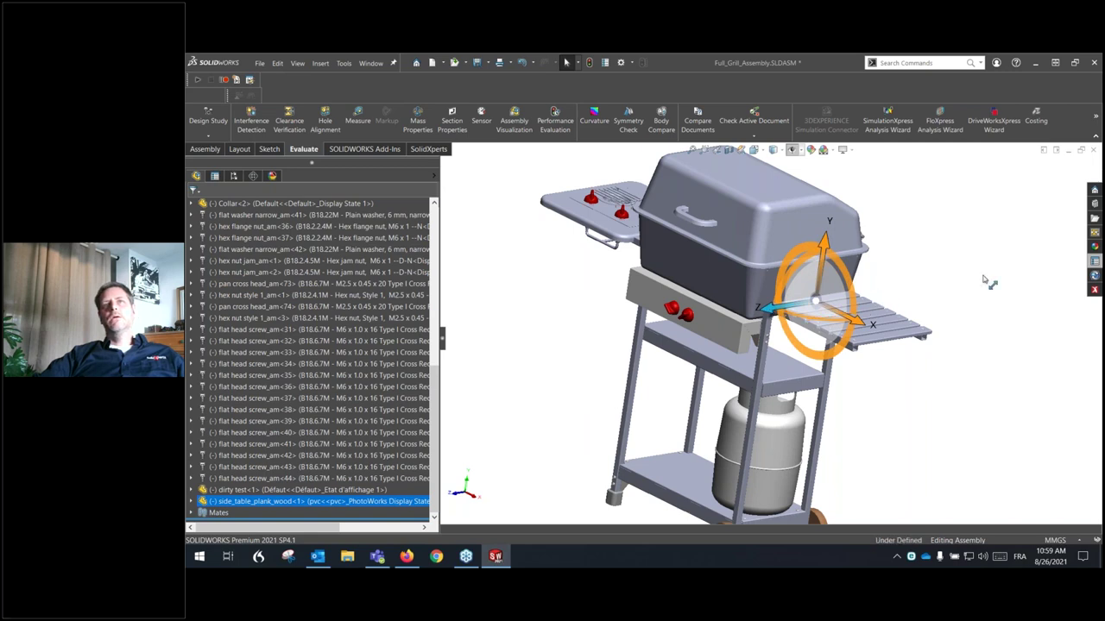
{"action": "left_click_drag", "start_coordinate": [775, 317], "coordinate": [990, 272]}
{"action": "left_click", "coordinate": [971, 457]}
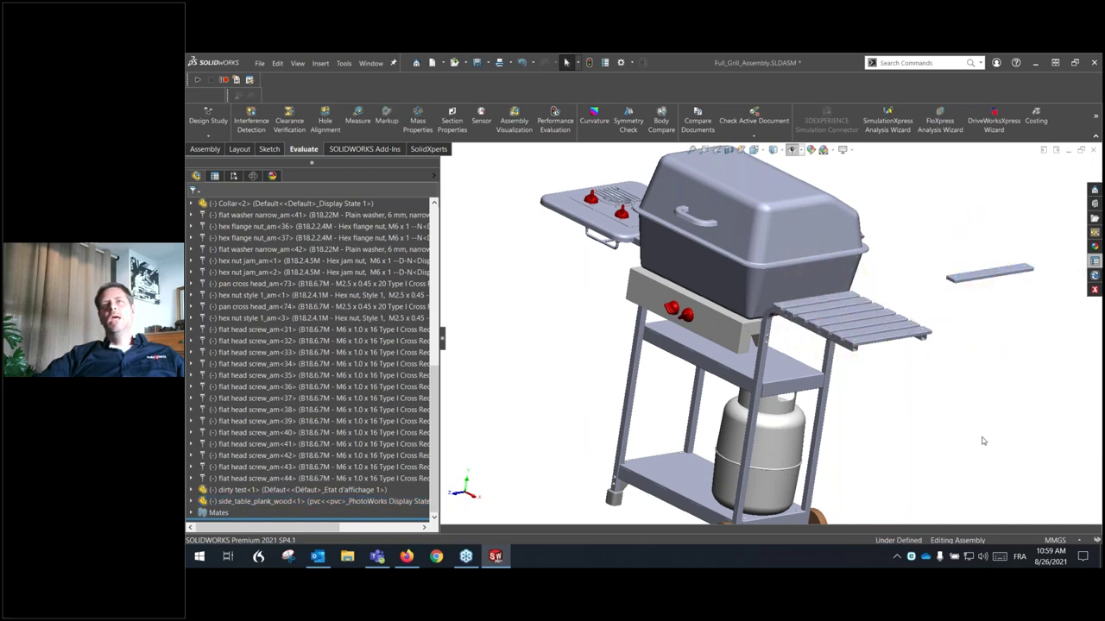
{"action": "mouse_move", "coordinate": [960, 227]}
{"action": "middle_mouse_down"}
{"action": "mouse_move", "coordinate": [926, 263]}
{"action": "mouse_move", "coordinate": [790, 319]}
{"action": "mouse_move", "coordinate": [803, 269]}
{"action": "mouse_move", "coordinate": [836, 266]}
{"action": "mouse_move", "coordinate": [818, 301]}
{"action": "mouse_move", "coordinate": [830, 358]}
{"action": "middle_mouse_up"}
{"action": "left_click", "coordinate": [832, 357]}
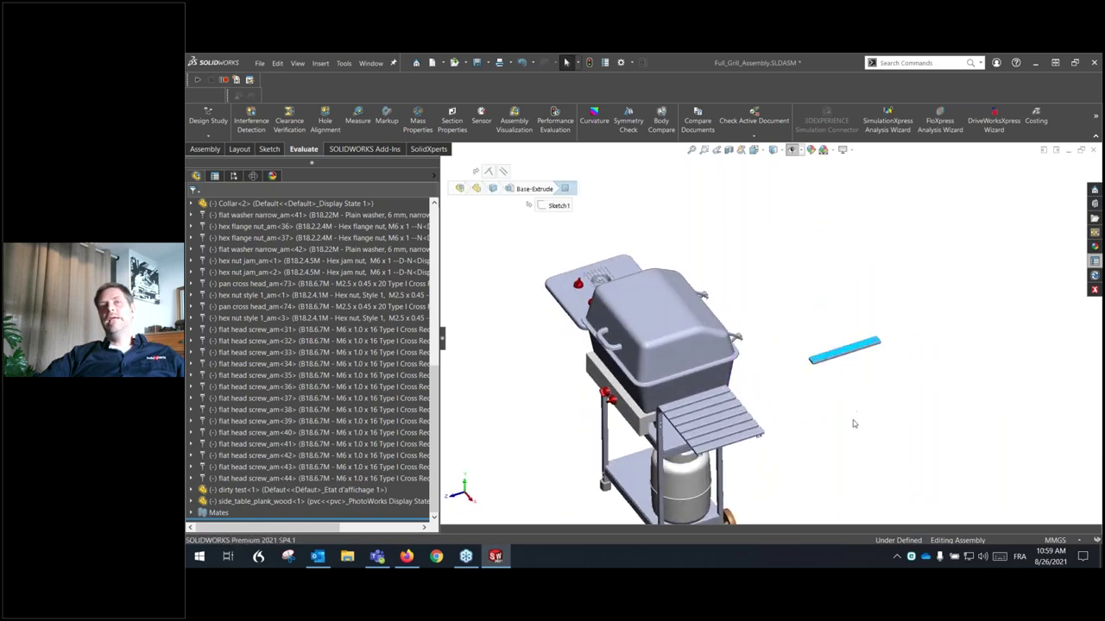
Apply Select Mated To to the detached plank, pan the grill right, and reopen the Select dropdown
{"action": "left_click", "coordinate": [579, 64]}
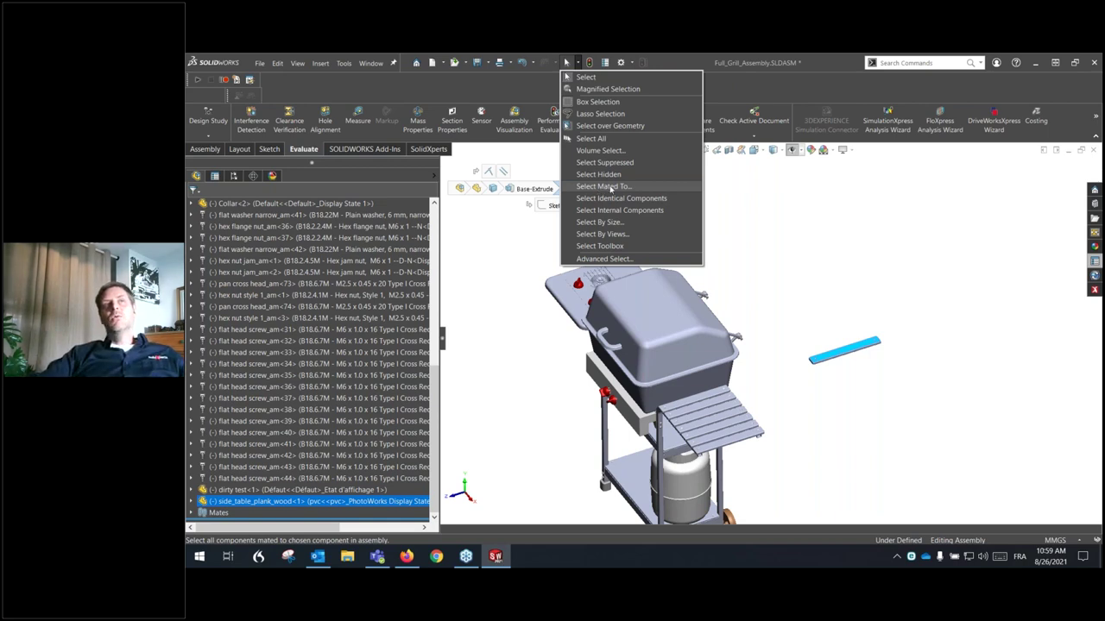
{"action": "left_click", "coordinate": [604, 186]}
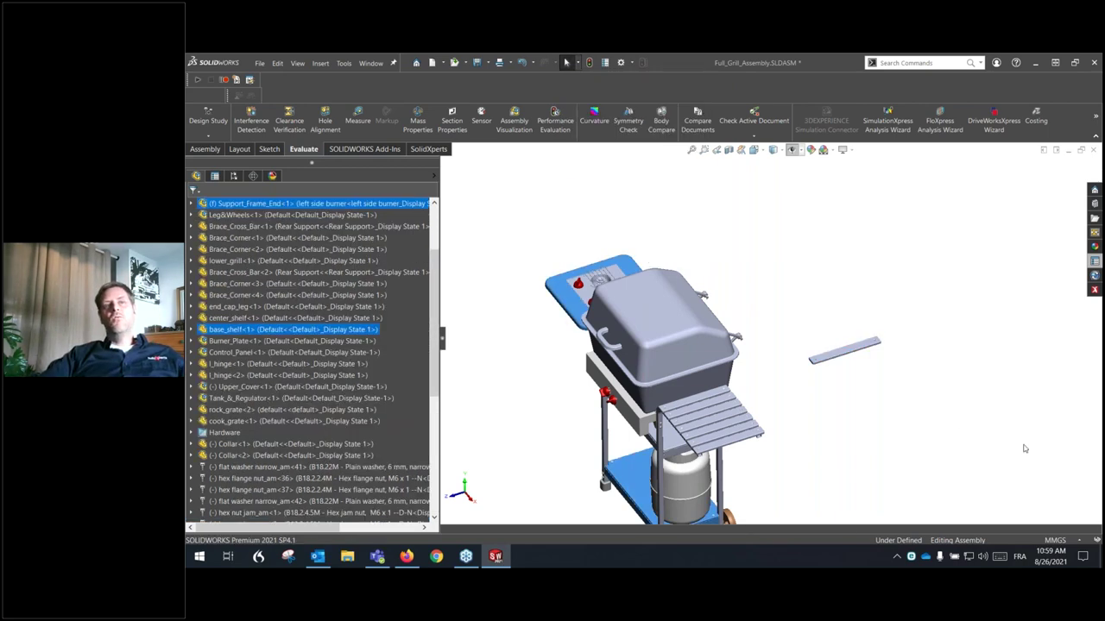
{"action": "middle_click_drag", "start_coordinate": [567, 344], "coordinate": [722, 318], "text": "ctrl"}
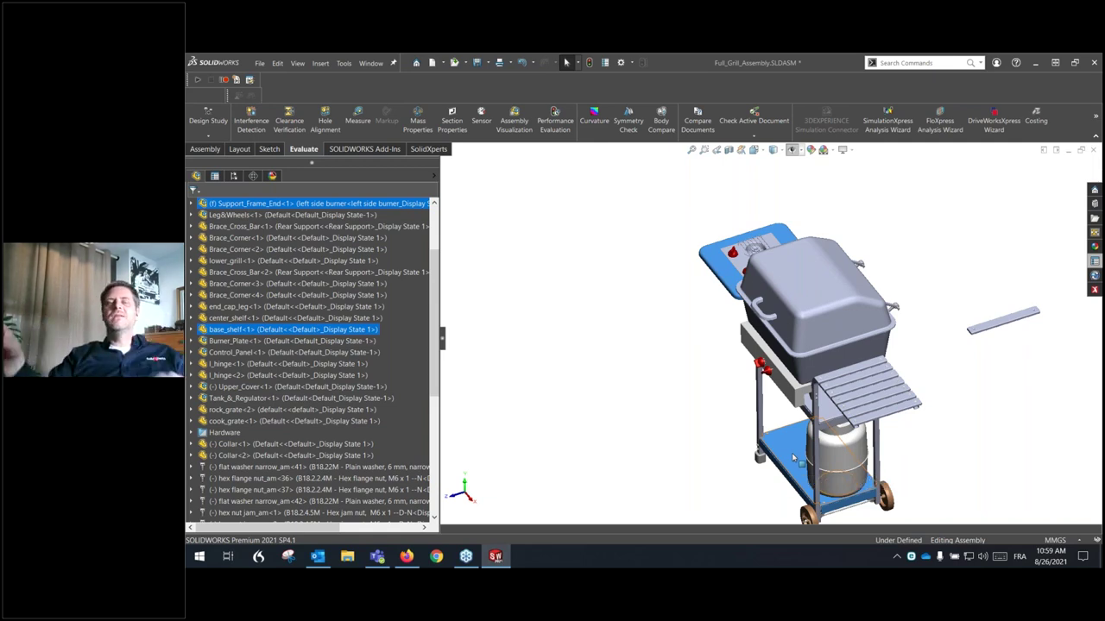
{"action": "left_click", "coordinate": [578, 64]}
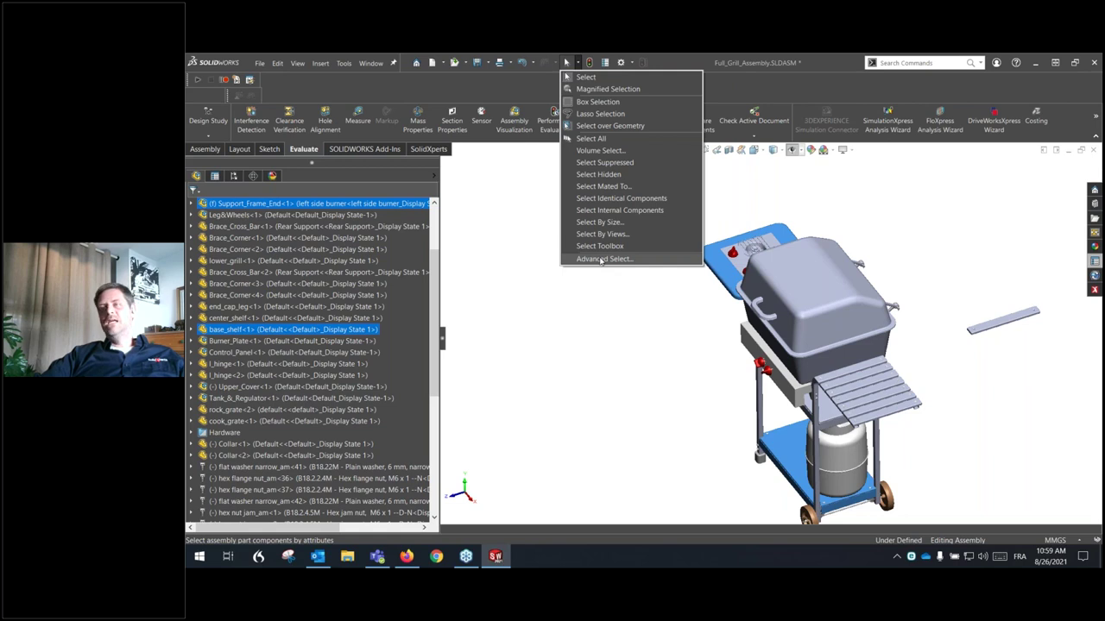
Run an Advanced Component Selection search for Custom Property = Champion
{"action": "left_click", "coordinate": [602, 260]}
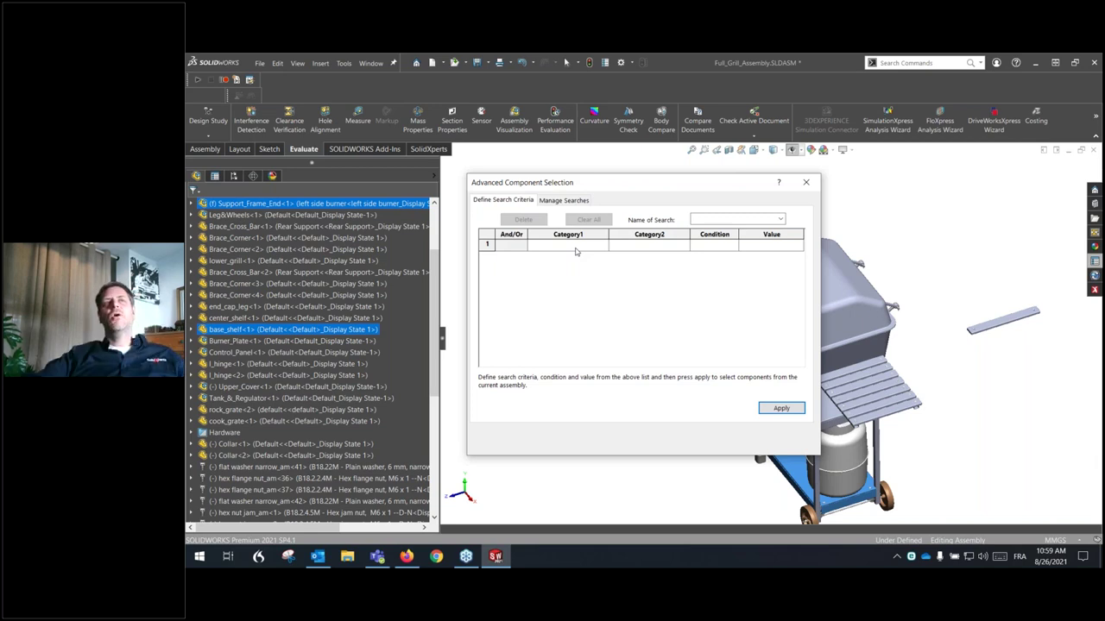
{"action": "left_click", "coordinate": [603, 246]}
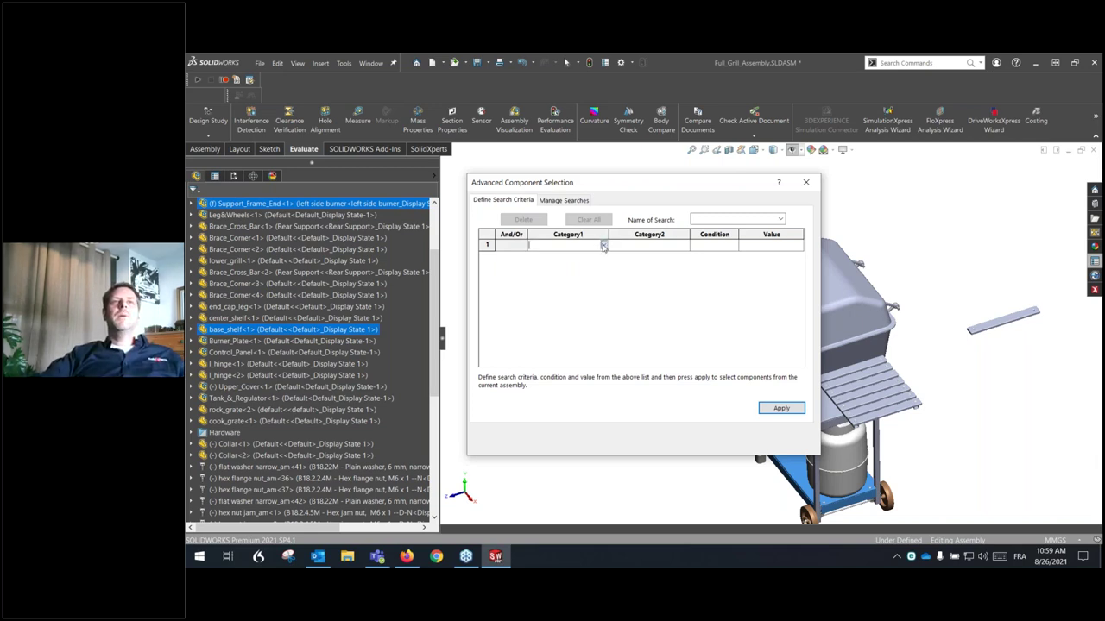
{"action": "left_click", "coordinate": [603, 246]}
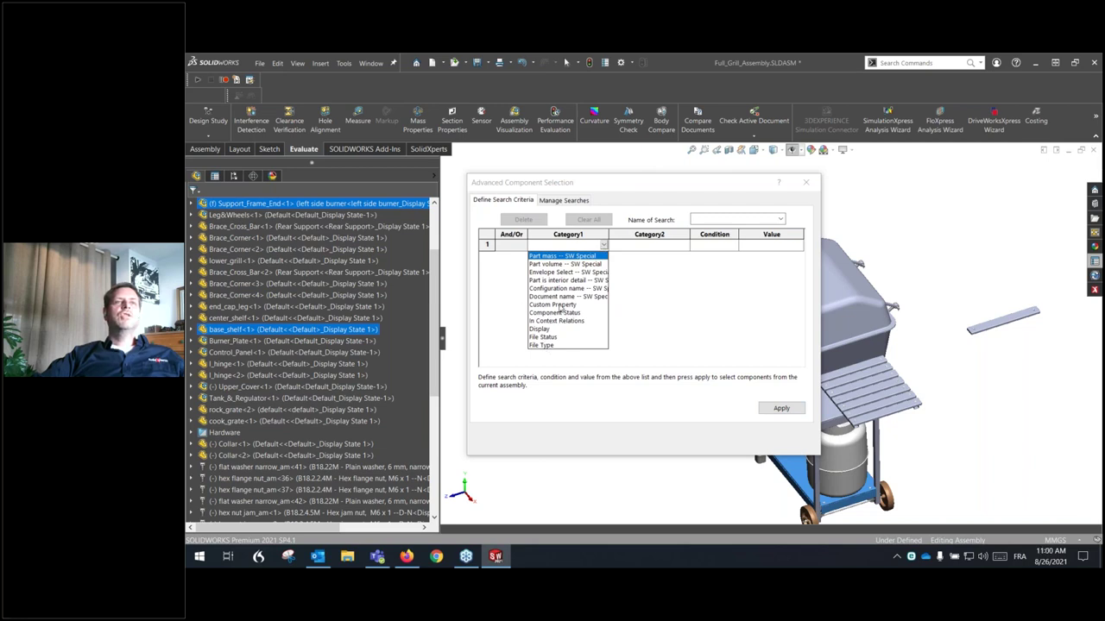
{"action": "left_click", "coordinate": [556, 305]}
{"action": "left_click", "coordinate": [712, 246]}
{"action": "left_click", "coordinate": [733, 245]}
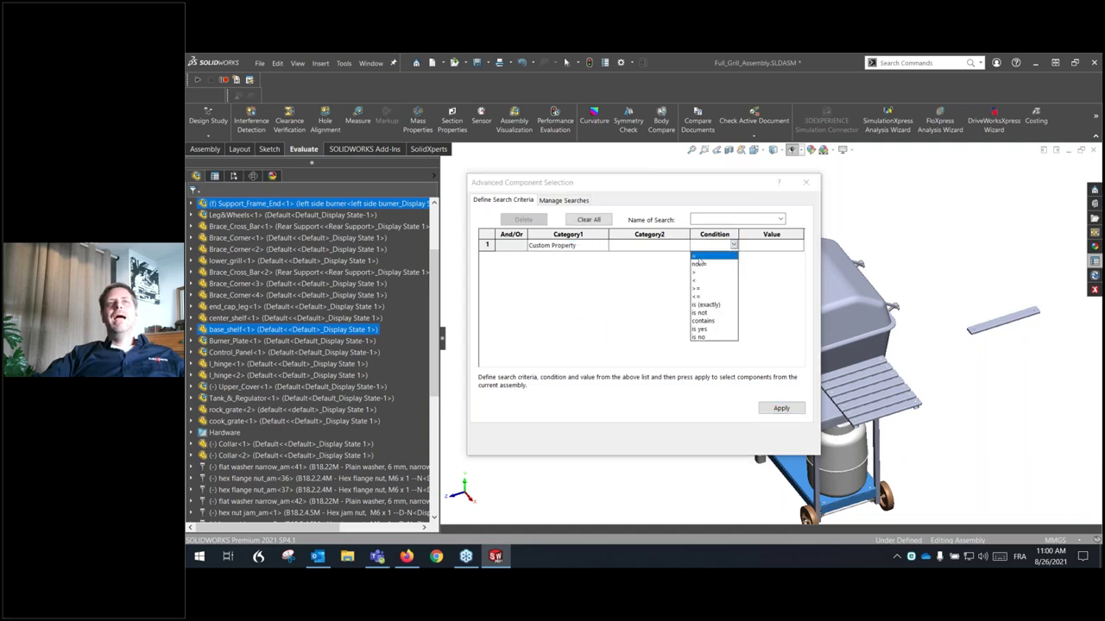
{"action": "left_click", "coordinate": [700, 256]}
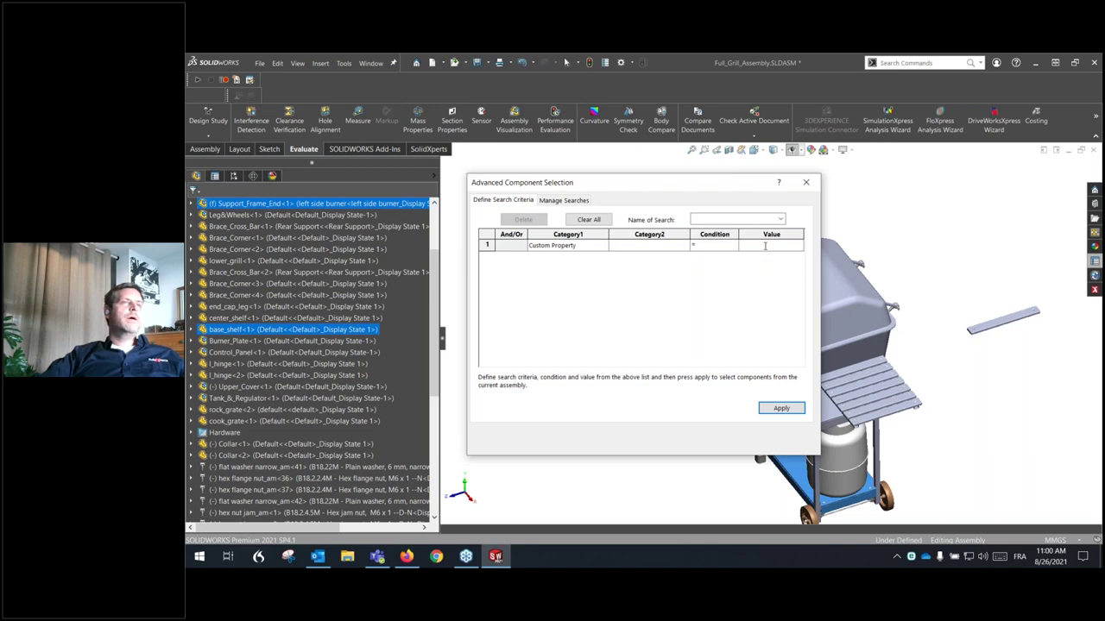
{"action": "type", "text": "champio"}
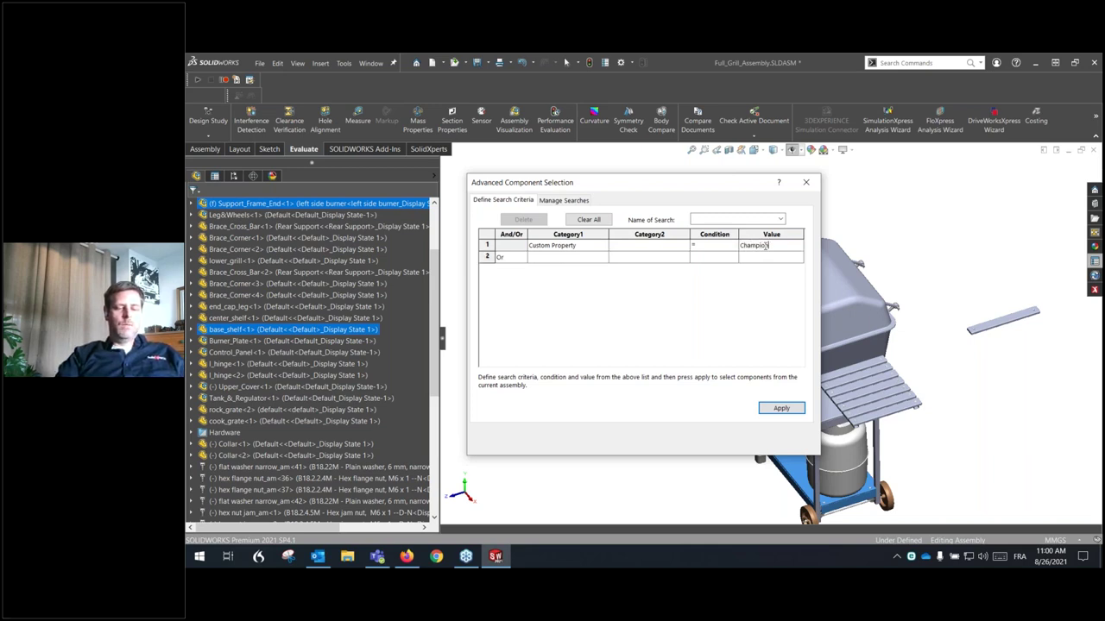
{"action": "type", "text": "n"}
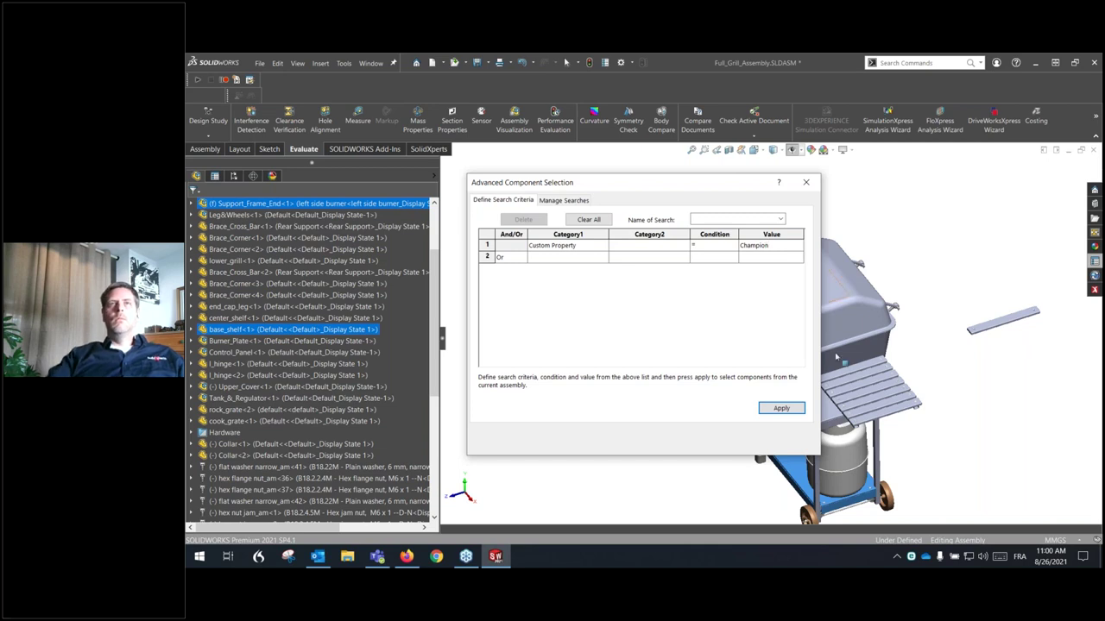
{"action": "left_click", "coordinate": [795, 409]}
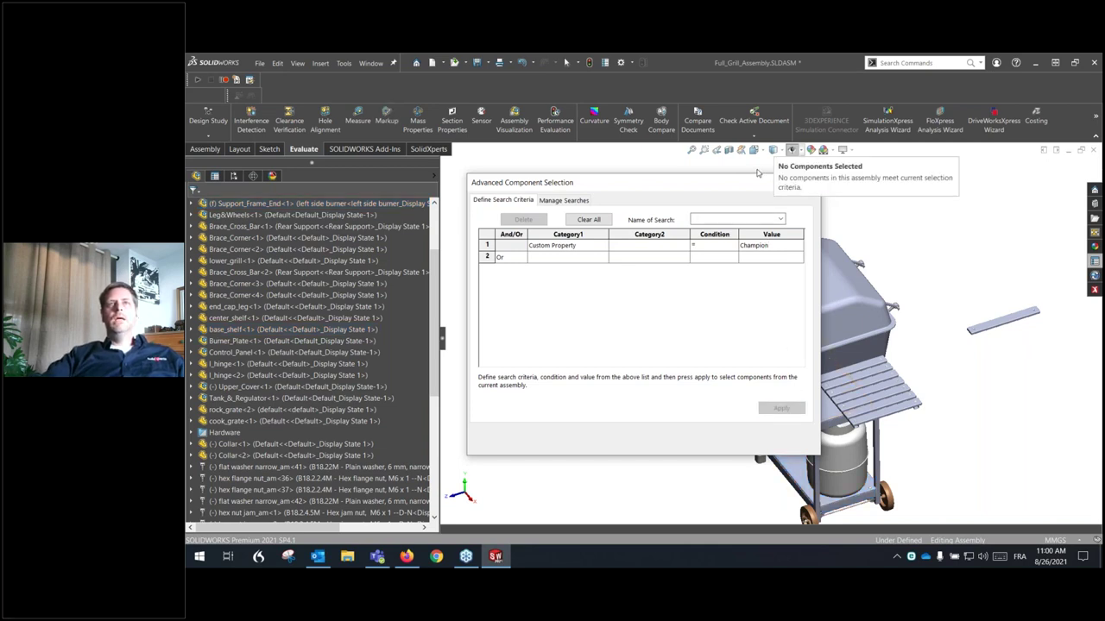
Change the search value to Webinaire 23, apply it, find no matches, and close the dialog
{"action": "double_click", "coordinate": [772, 246]}
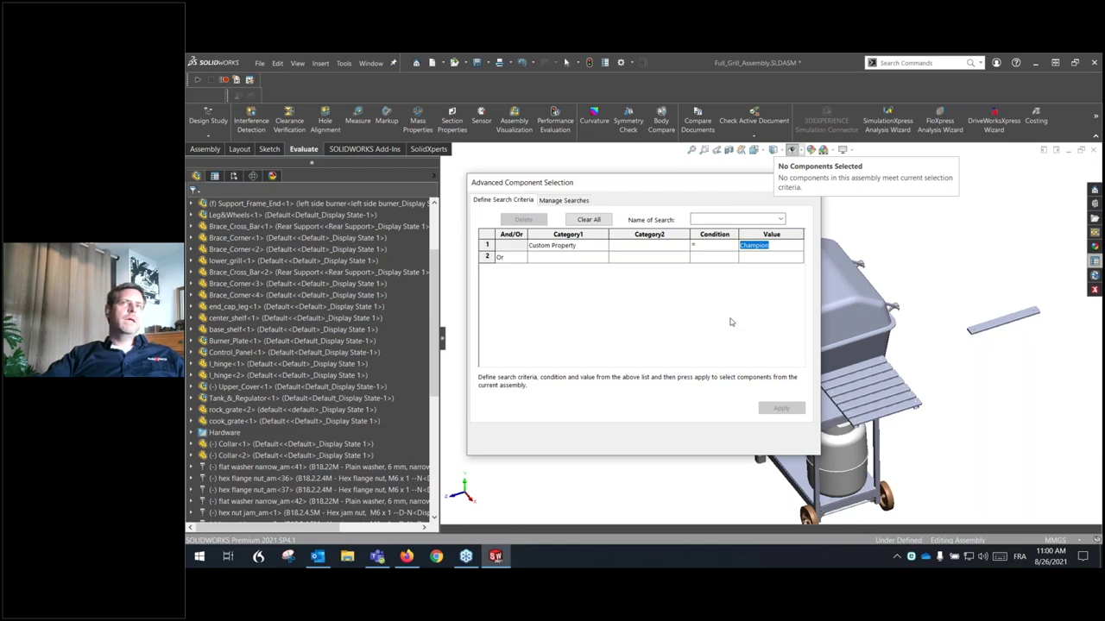
{"action": "type", "text": "Webinaire 23"}
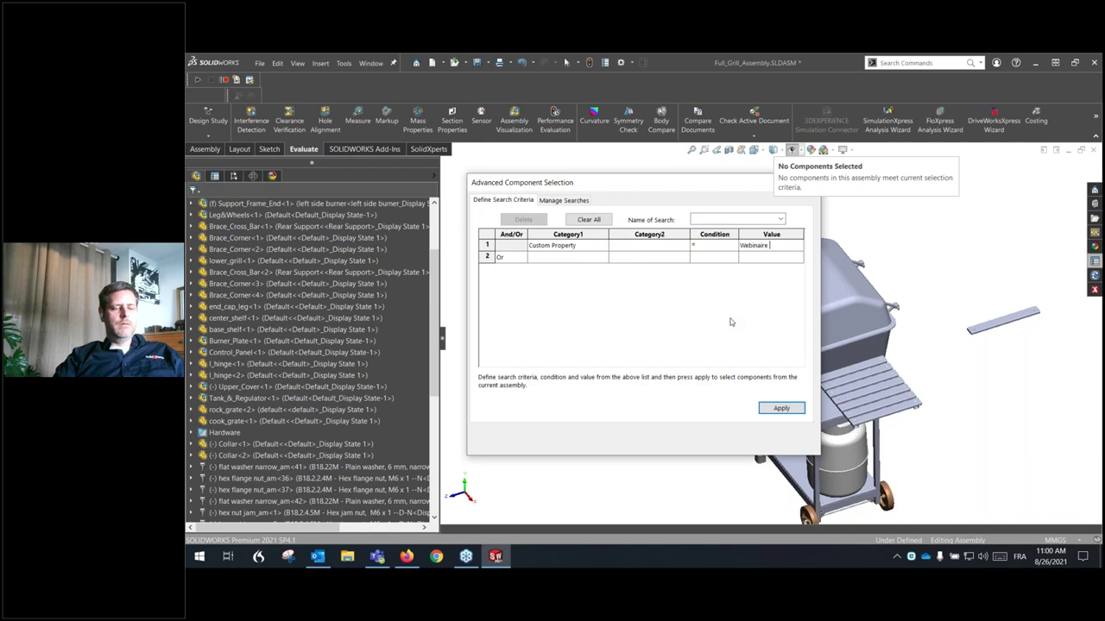
{"action": "left_click", "coordinate": [781, 408]}
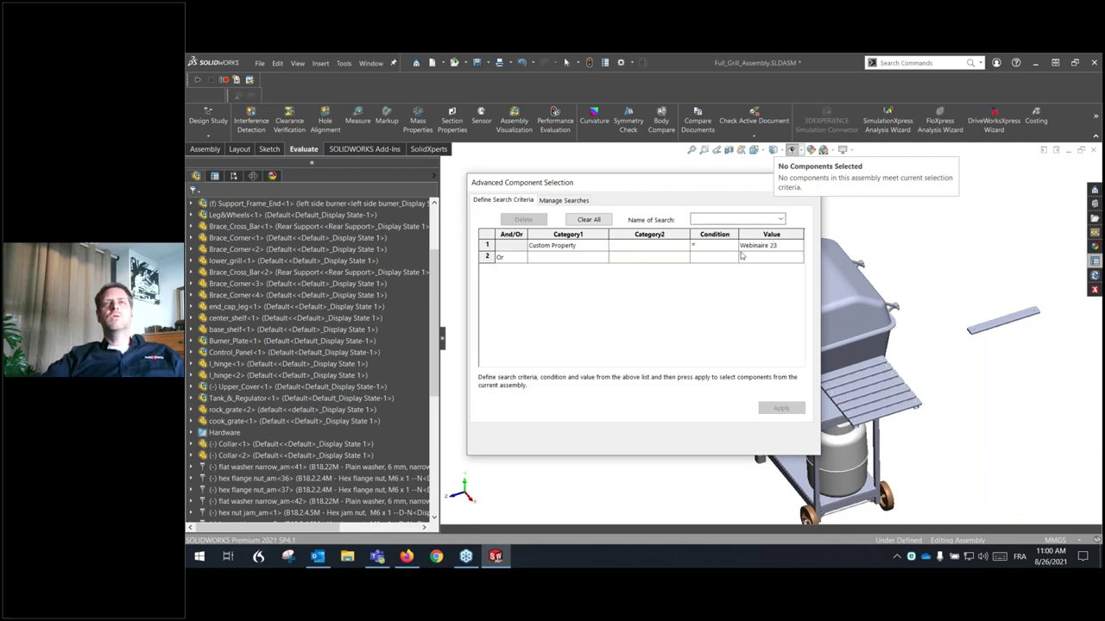
{"action": "left_click", "coordinate": [789, 247]}
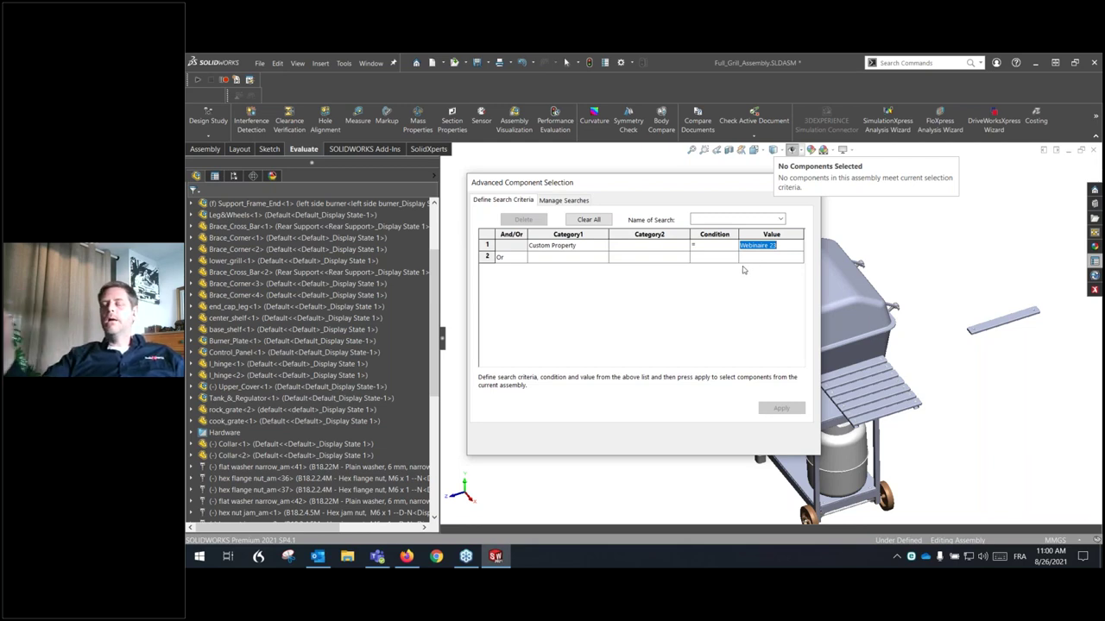
{"action": "left_click", "coordinate": [570, 245]}
{"action": "left_click", "coordinate": [605, 245]}
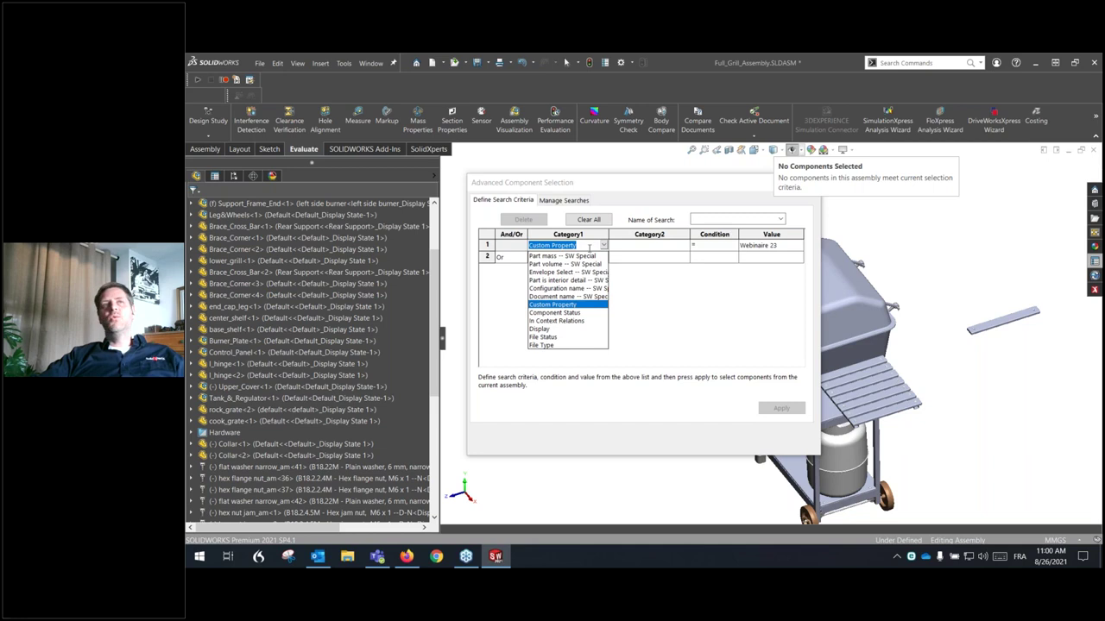
{"action": "left_click", "coordinate": [796, 333]}
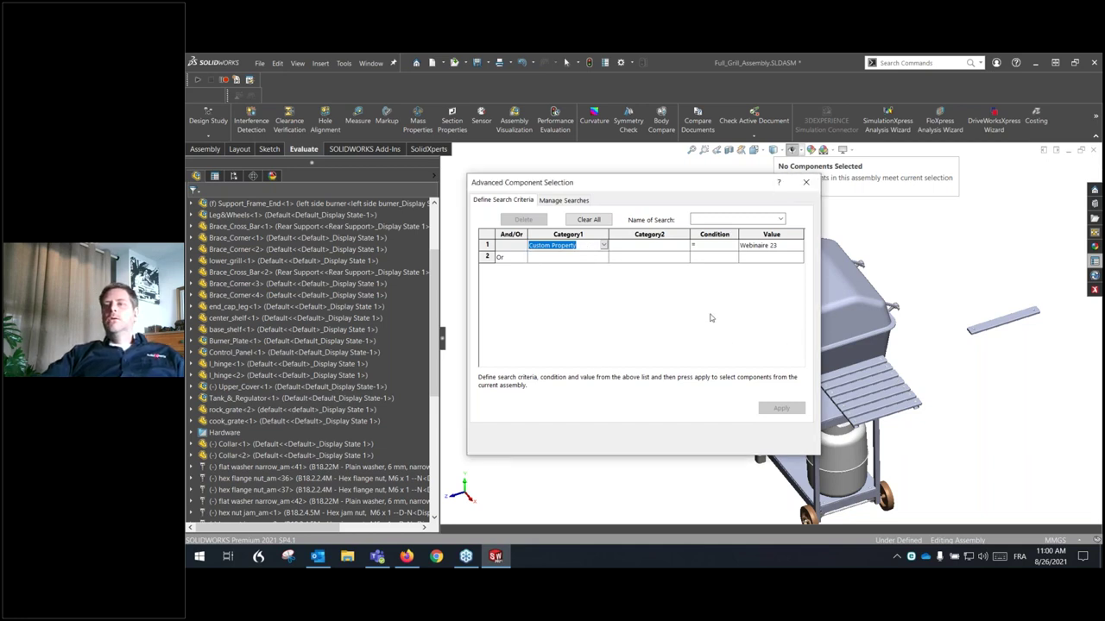
{"action": "left_click", "coordinate": [805, 183]}
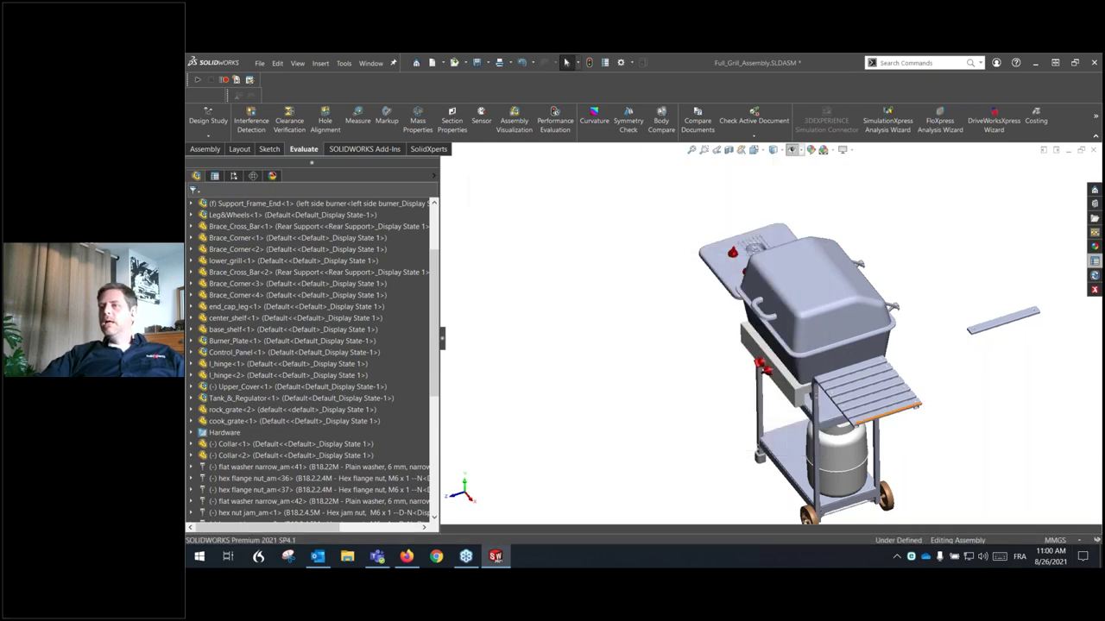